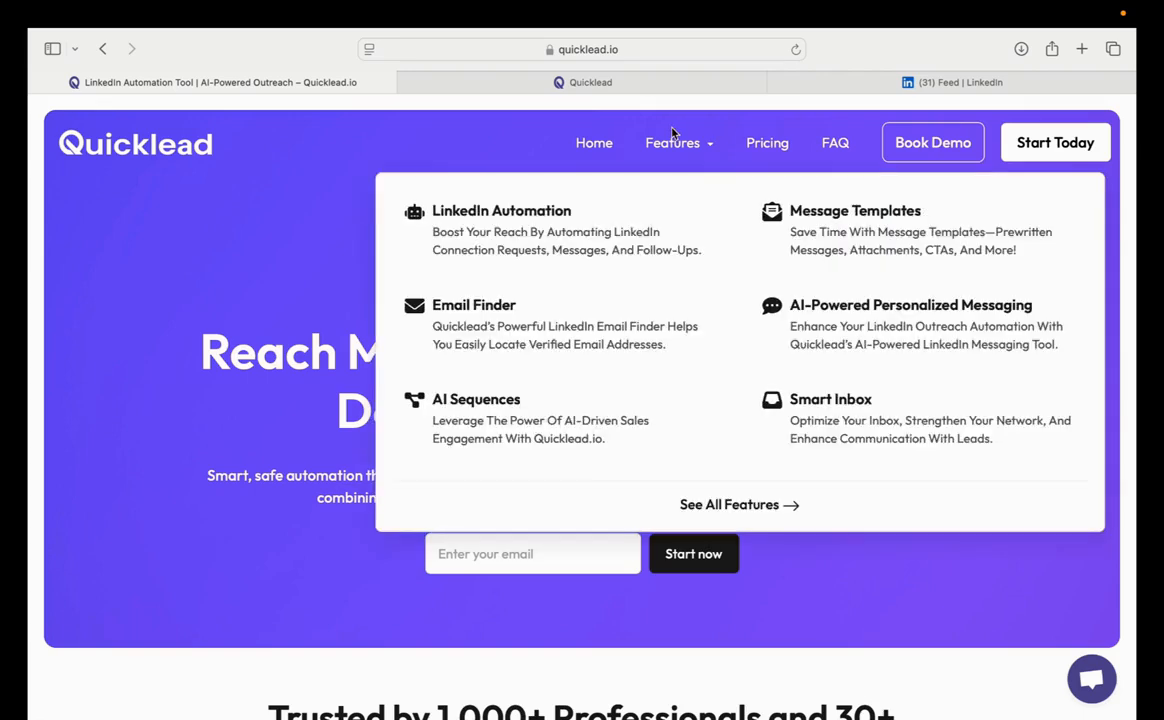
- Switch to the Quicklead dashboard and examine the connected LinkedIn accounts
click(595, 83)
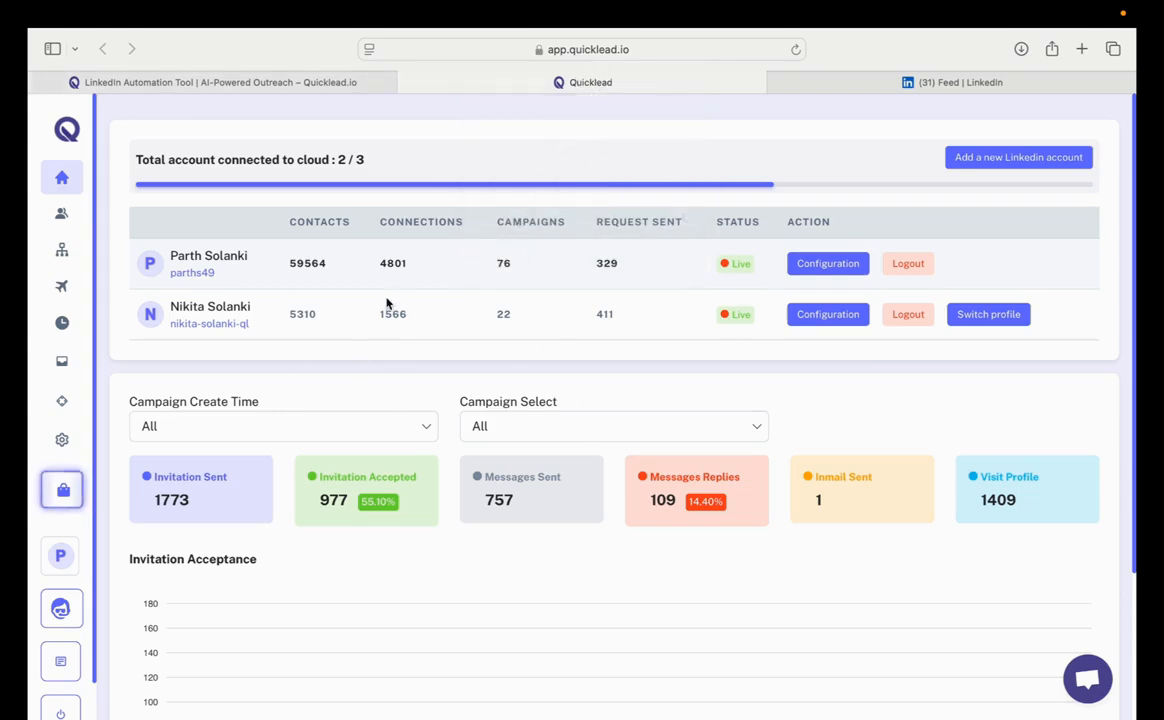
drag(169, 255, 262, 302)
click(258, 298)
drag(172, 252, 262, 304)
click(351, 314)
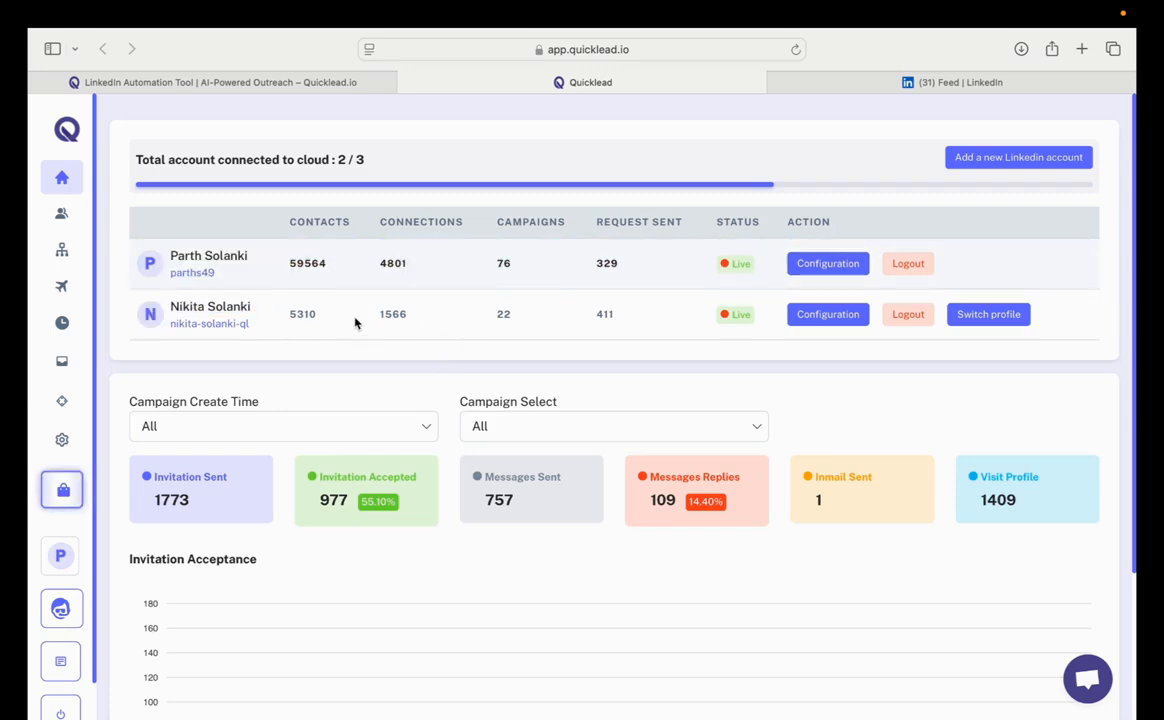
- Switch to the second LinkedIn profile and back to the first one, and look over its campaign statistics
click(987, 316)
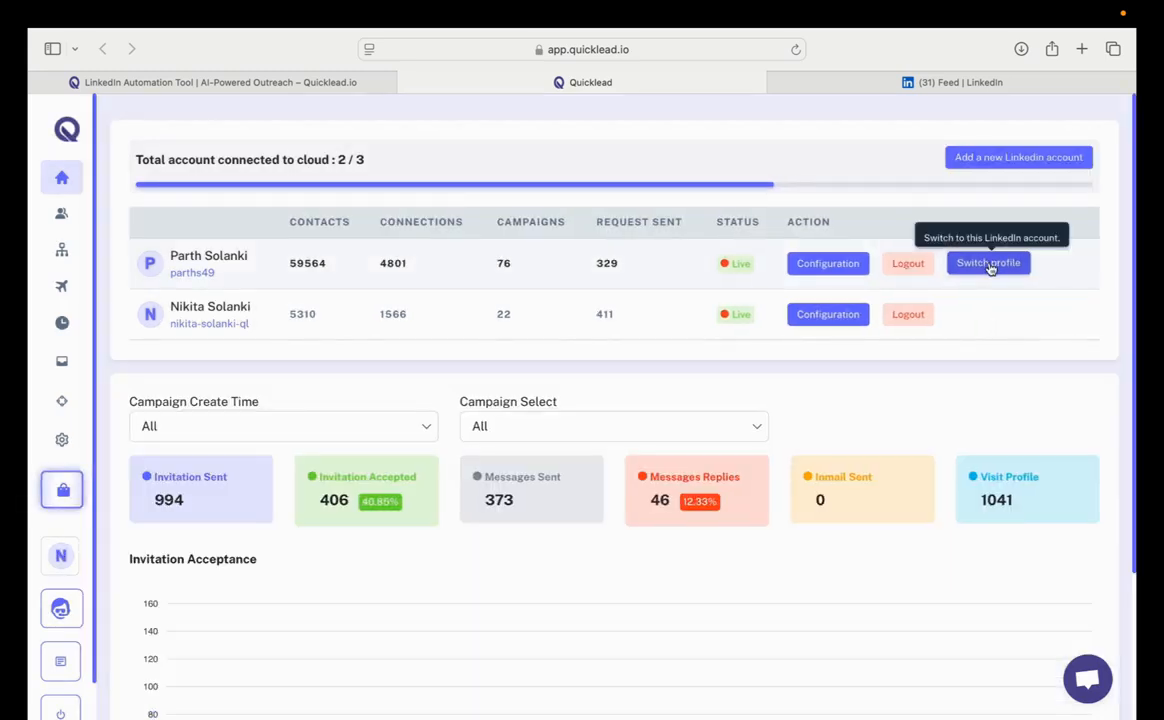
click(989, 264)
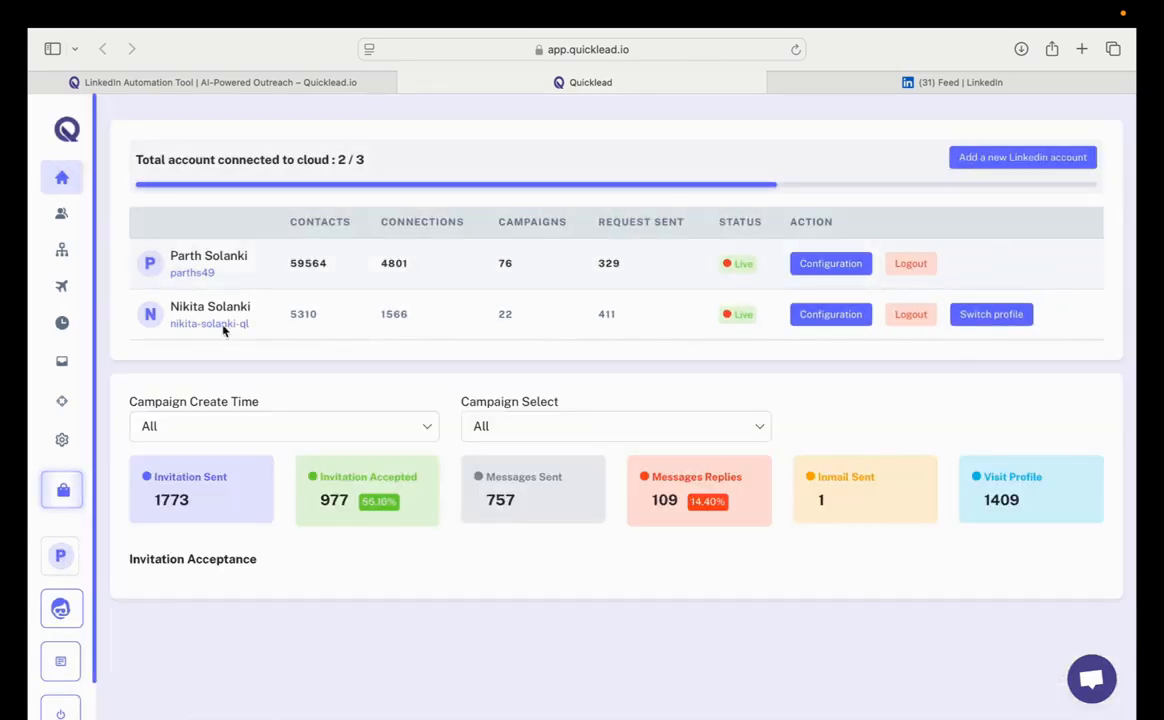
scroll(370, 368, down, 4)
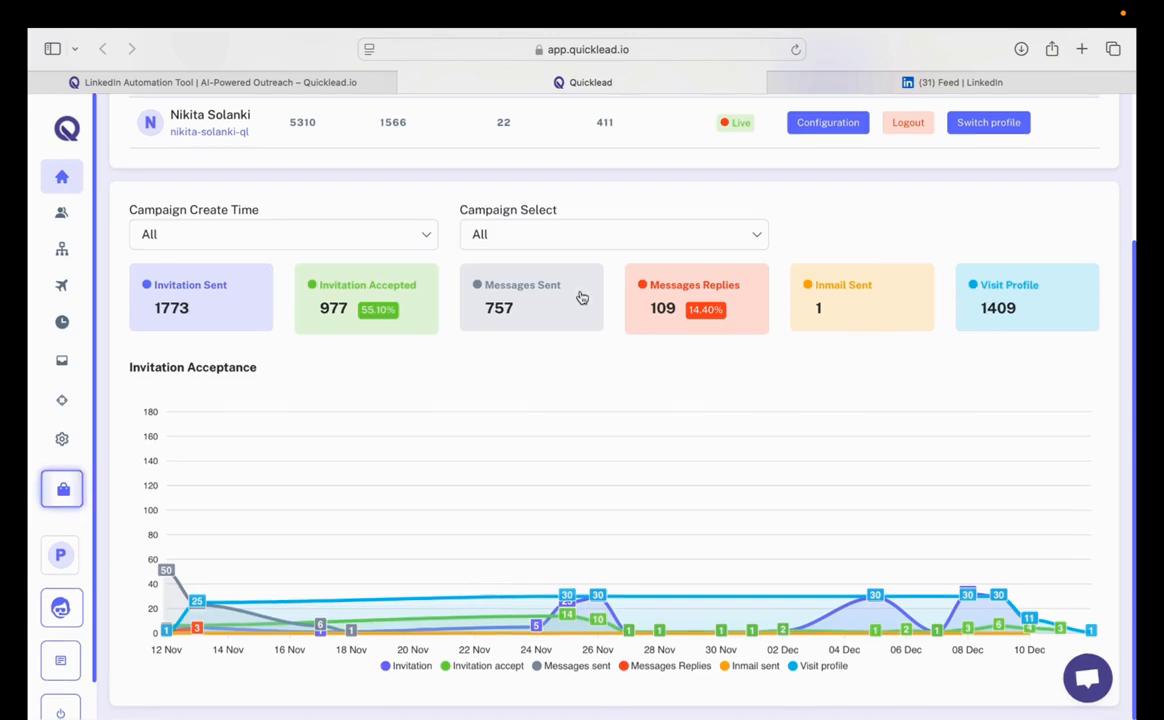
scroll(581, 297, up, 3)
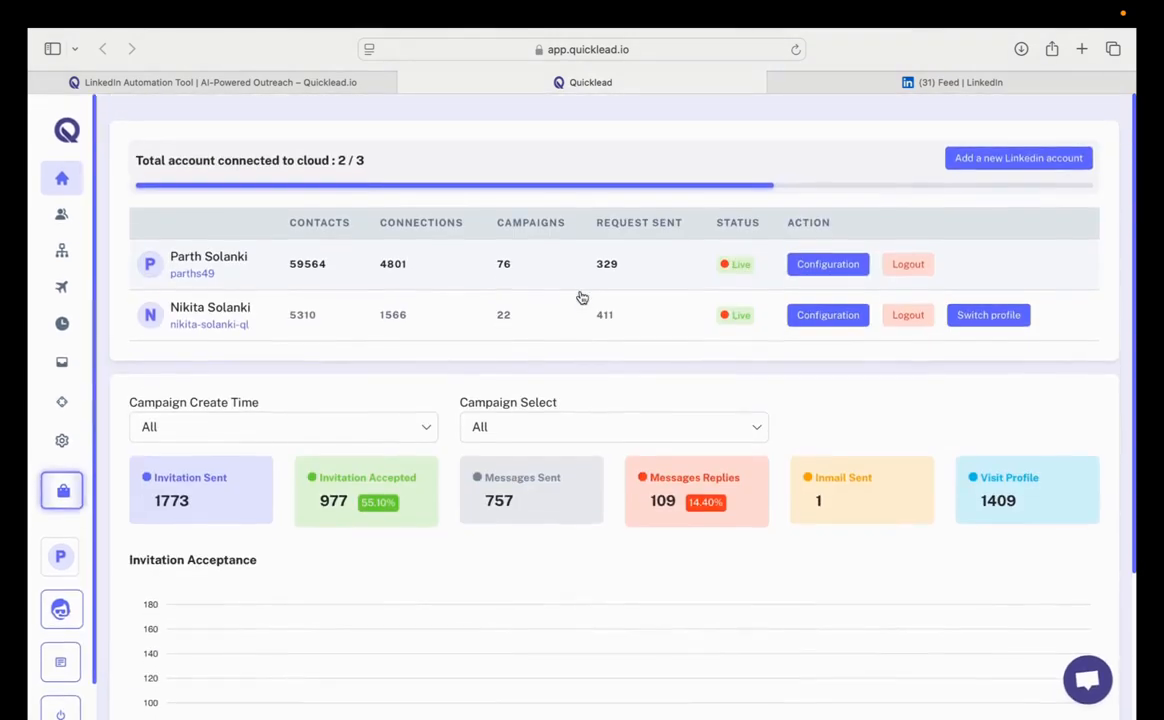
- Open the contact import page from the Contacts section
mouse_move(77, 200)
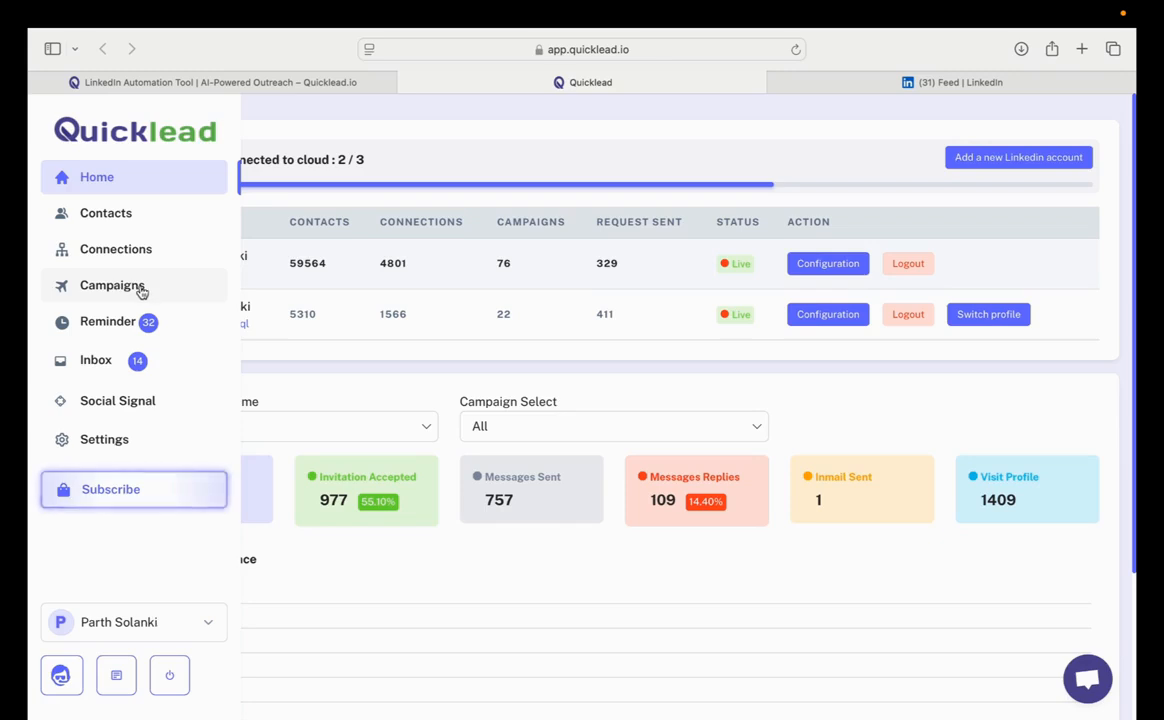
click(105, 219)
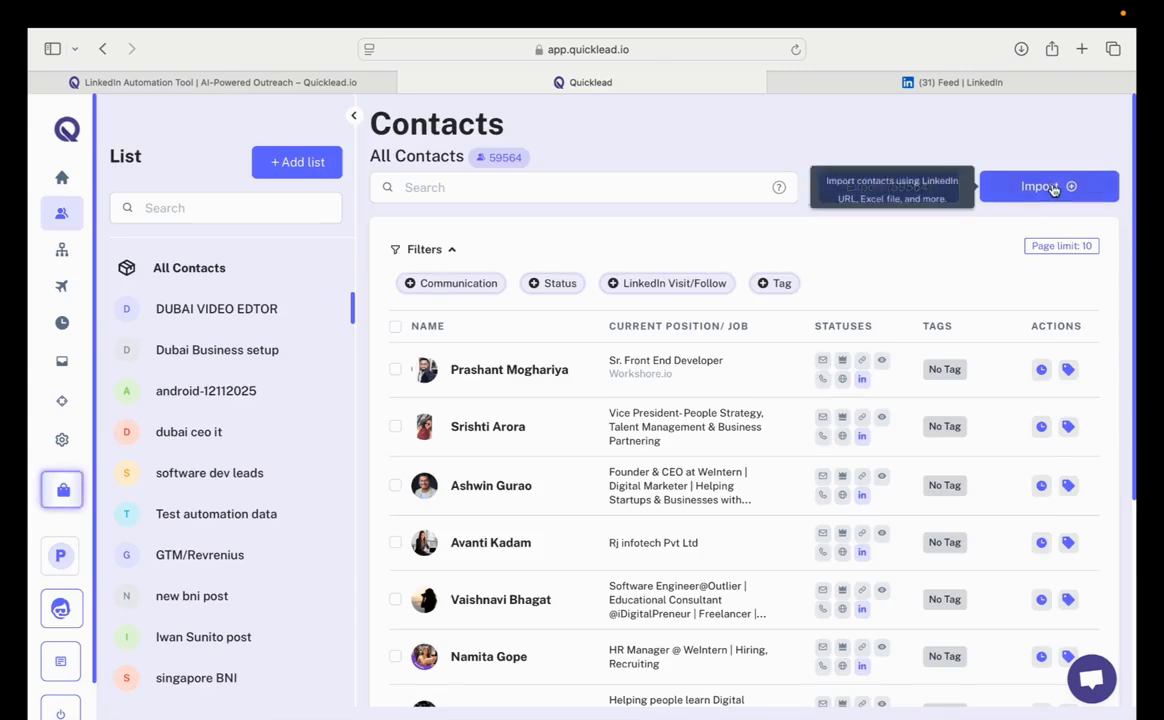
mouse_move(28, 232)
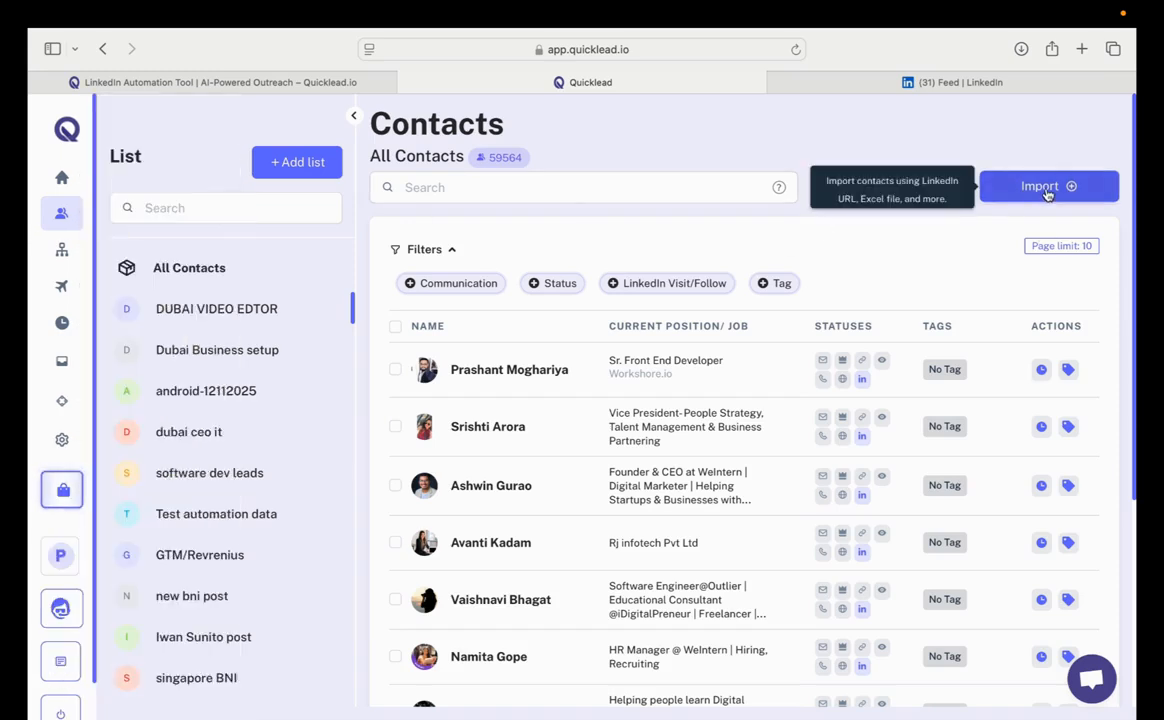
click(1038, 193)
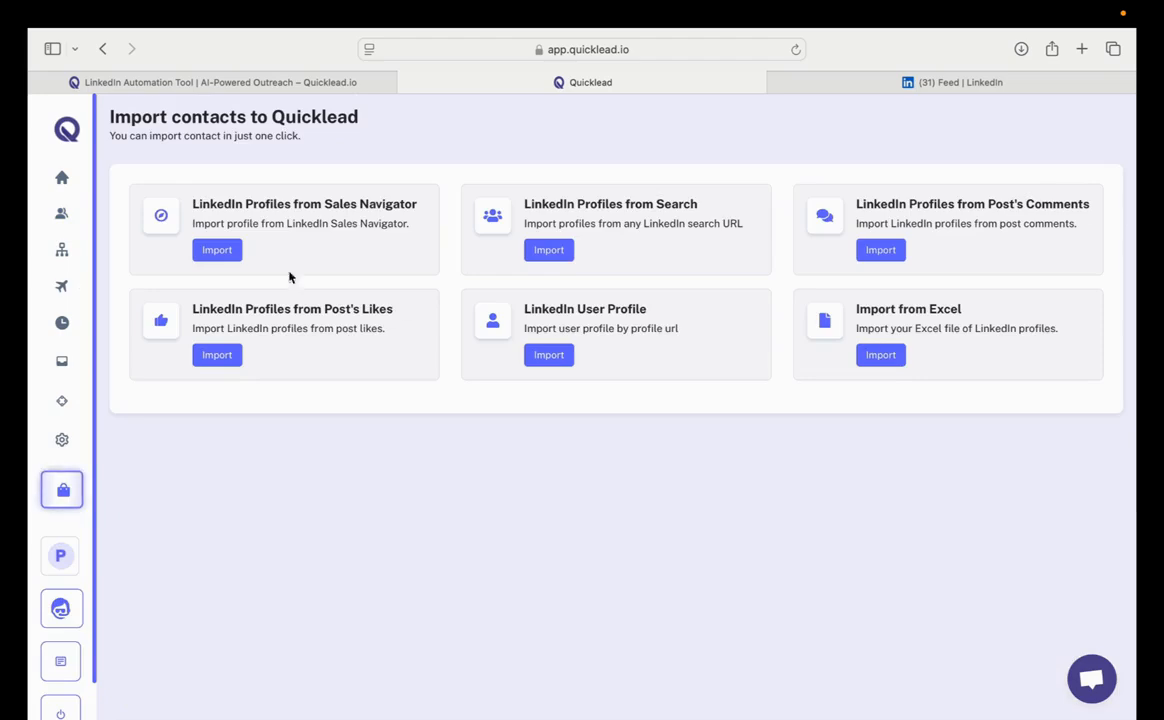
- Examine the available contact import sources, including the dialog for importing from an Excel file
drag(191, 204, 410, 197)
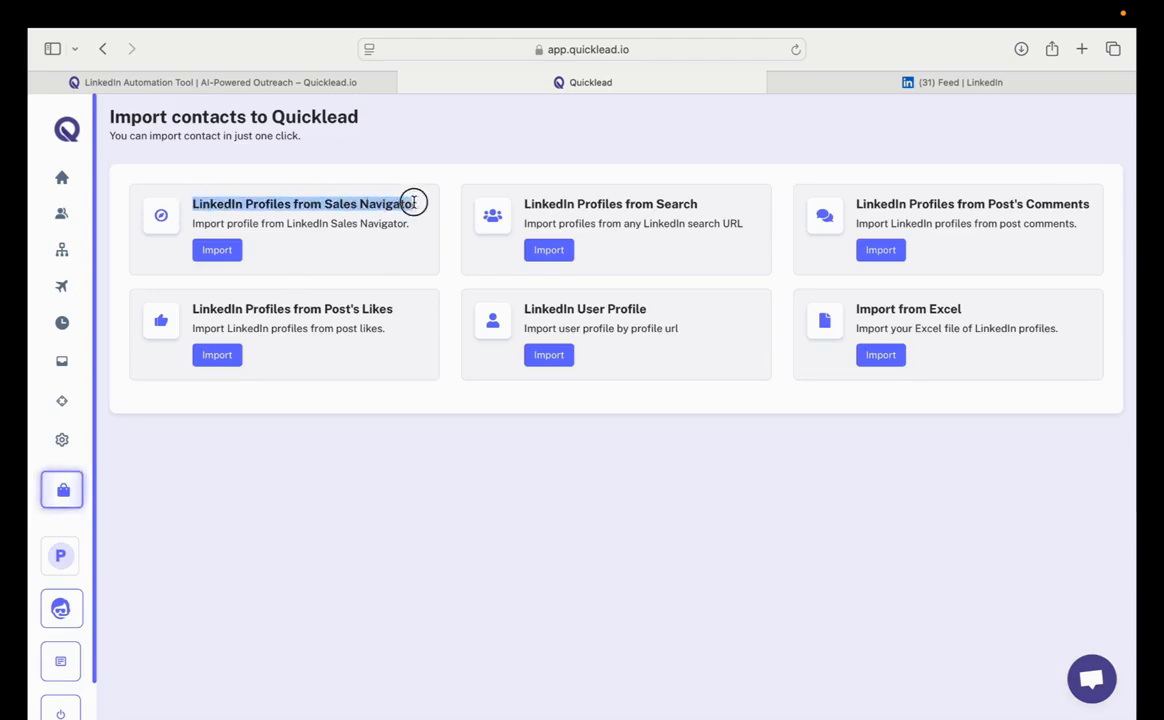
click(372, 221)
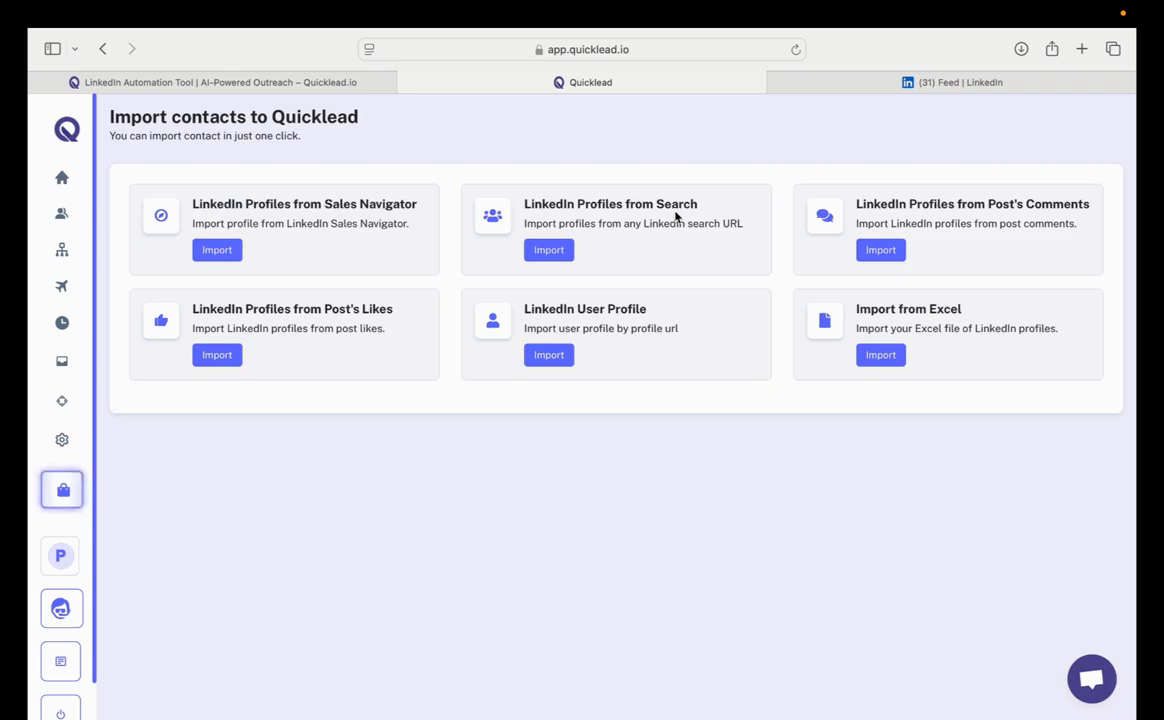
drag(577, 201, 697, 202)
click(988, 203)
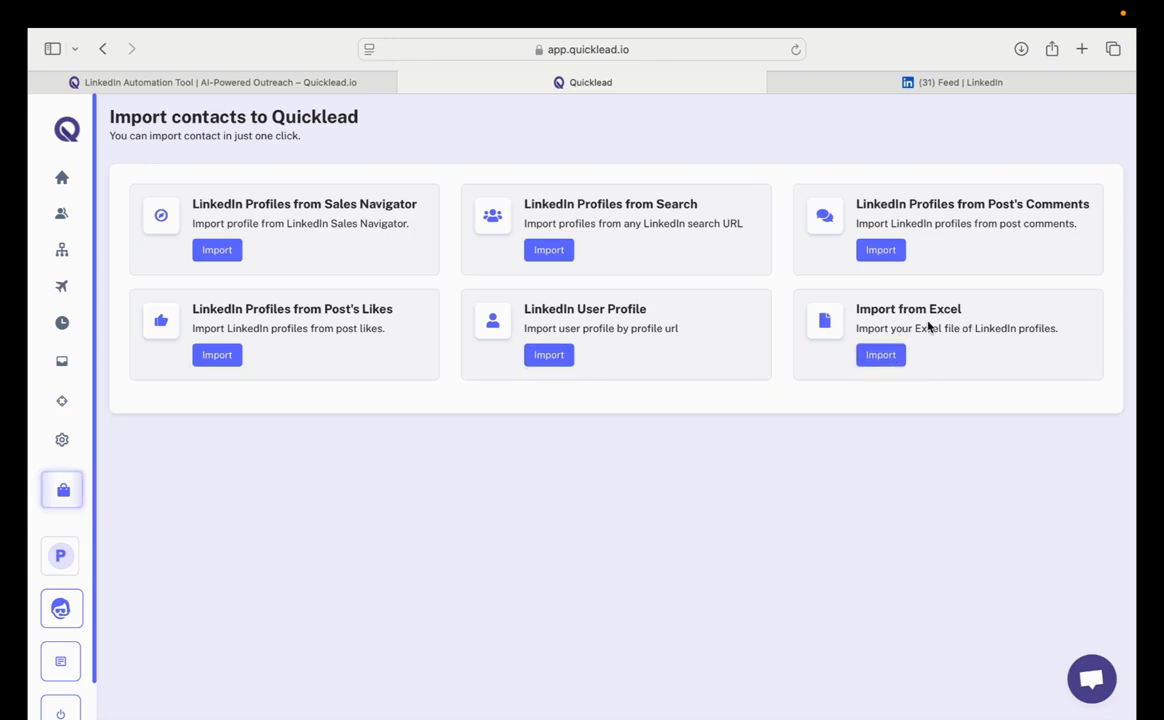
click(884, 357)
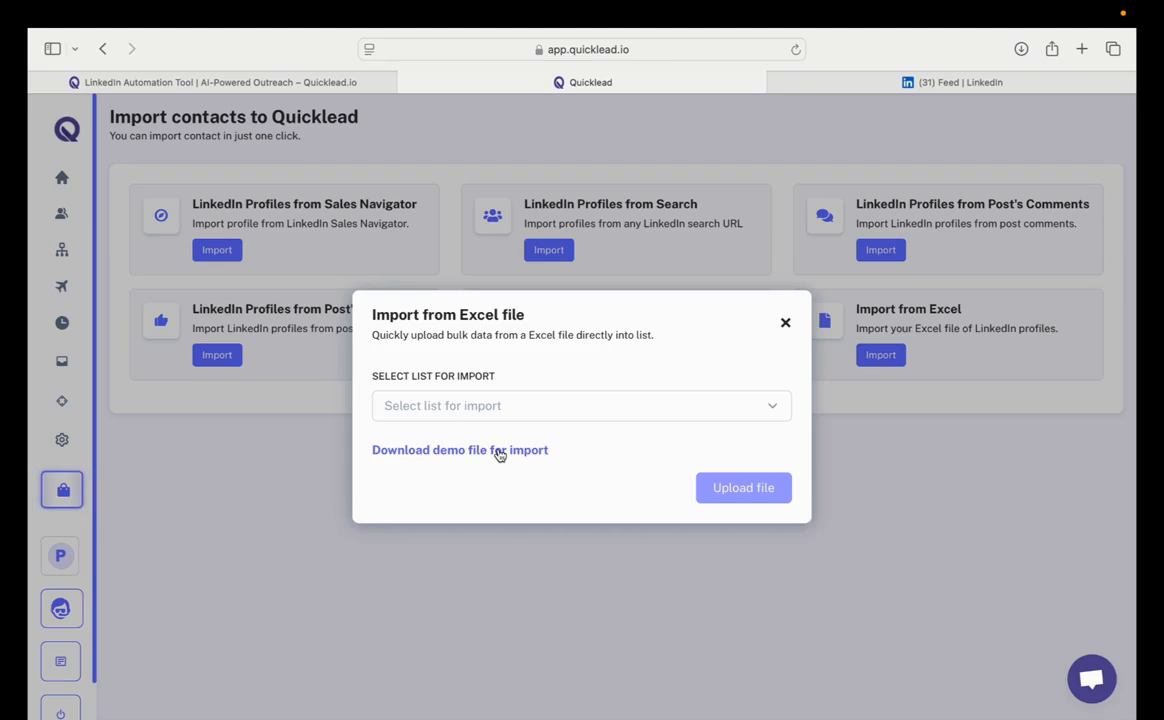
click(785, 323)
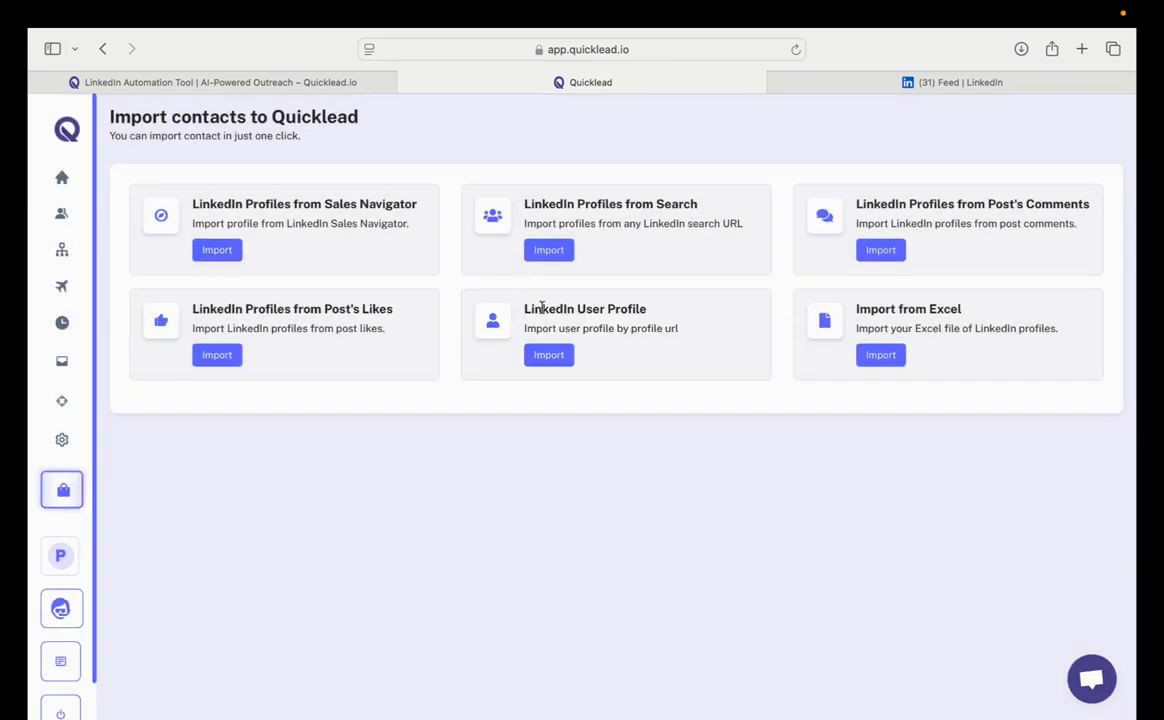
- Switch to LinkedIn, search for "automation" and limit the results to people
click(866, 85)
click(260, 115)
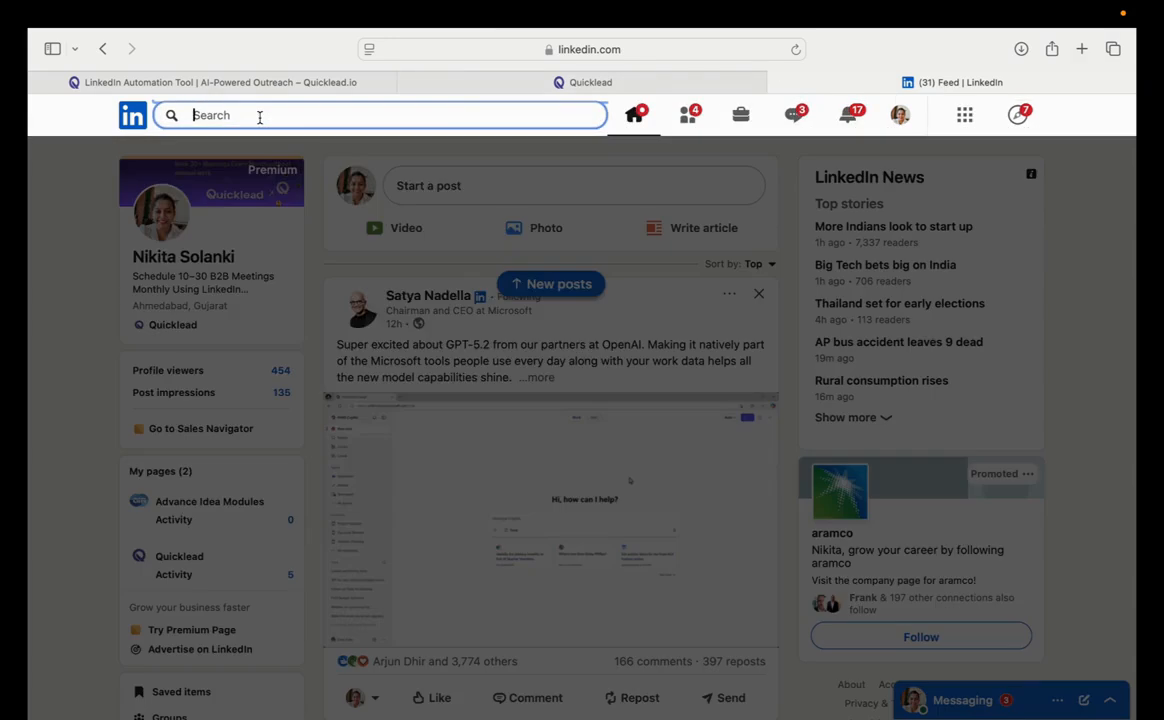
text(autom)
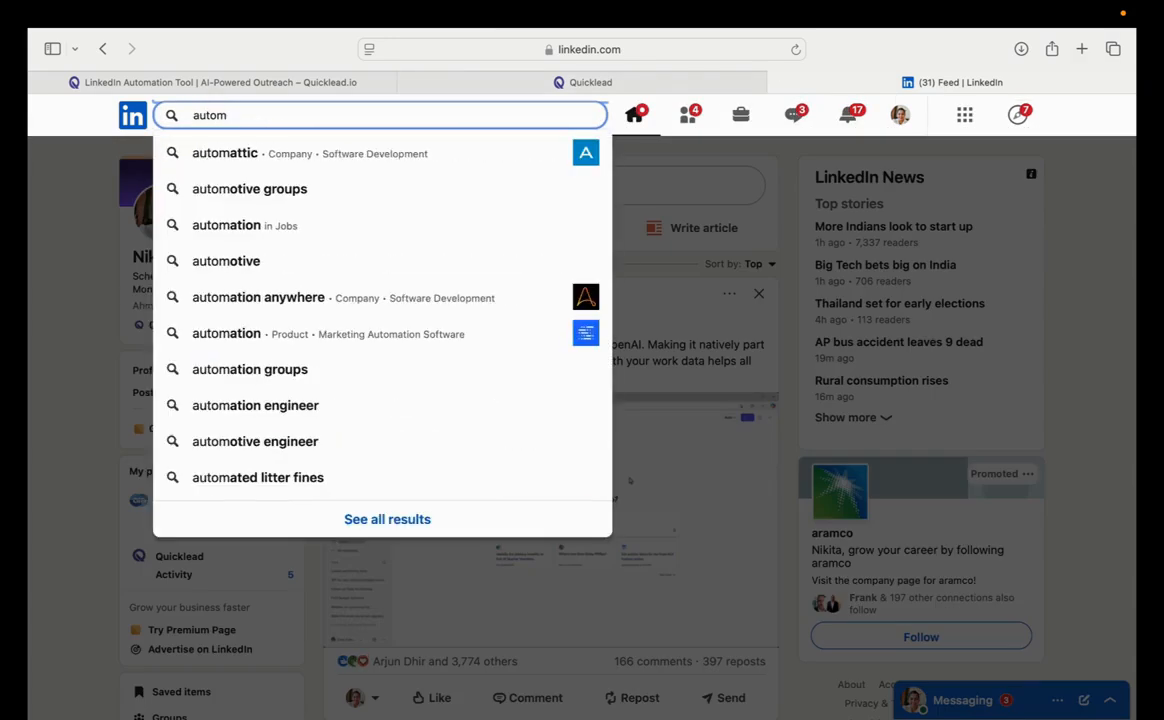
text(ation)
key(Return)
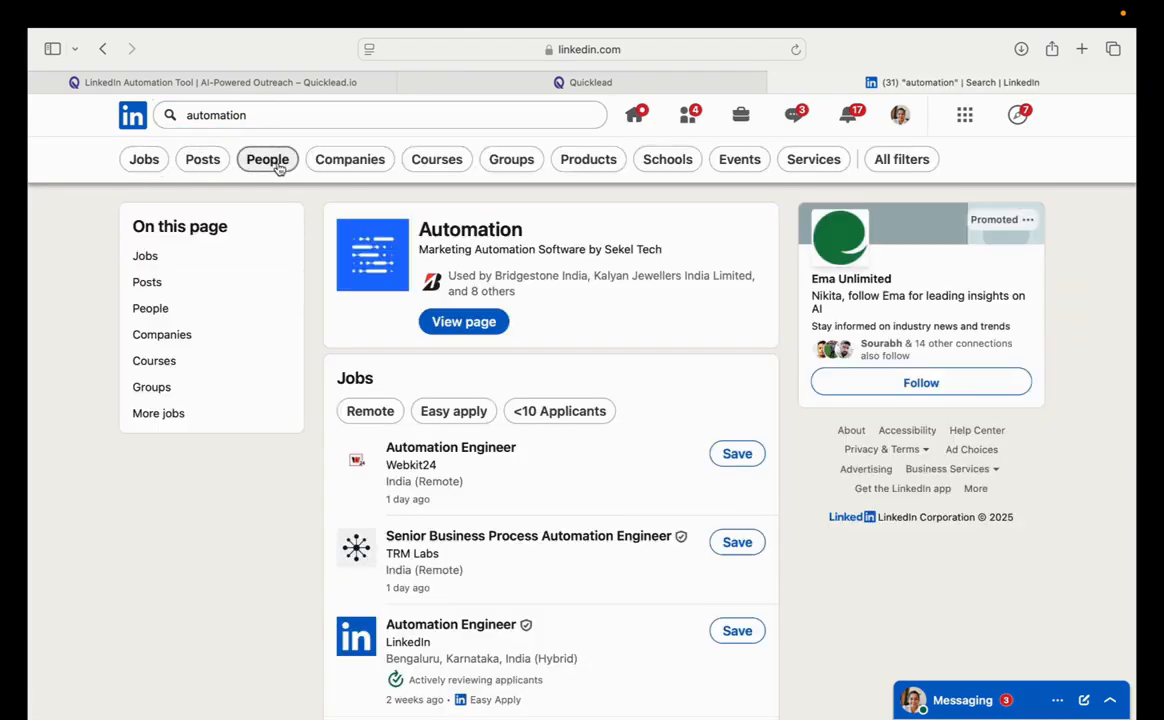
click(276, 162)
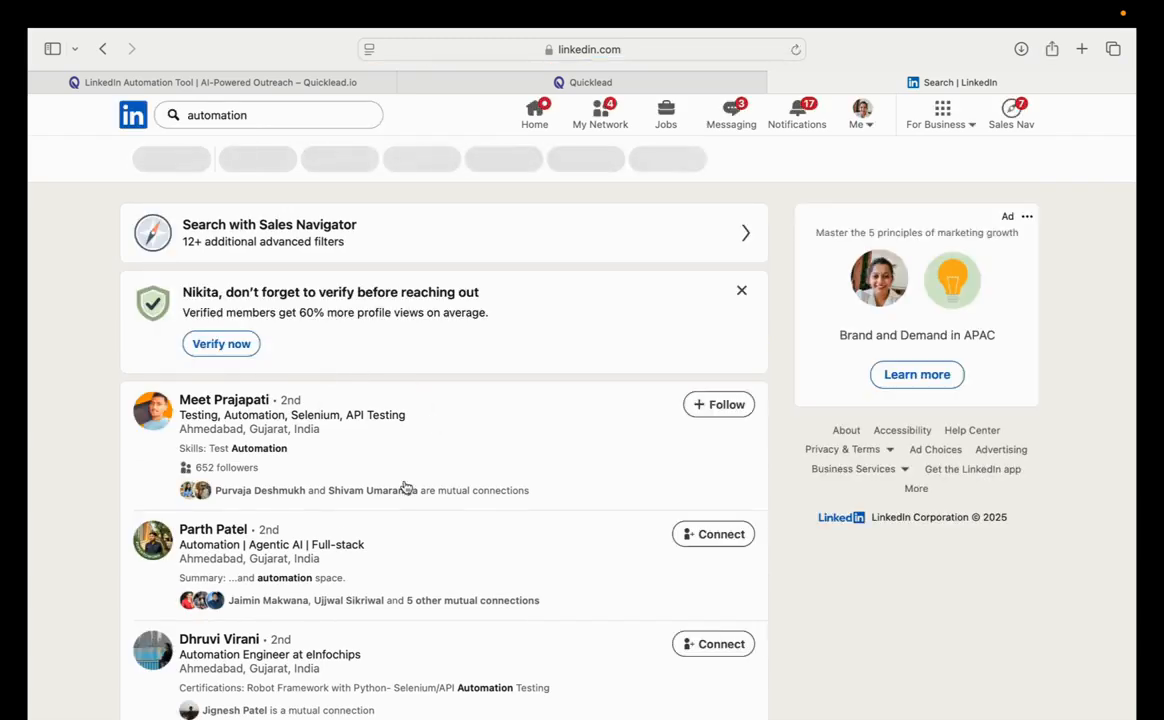
- Look through the first page of people results for "automation", including their connection options and the page numbering
scroll(357, 526, down, 5)
scroll(357, 526, down, 10)
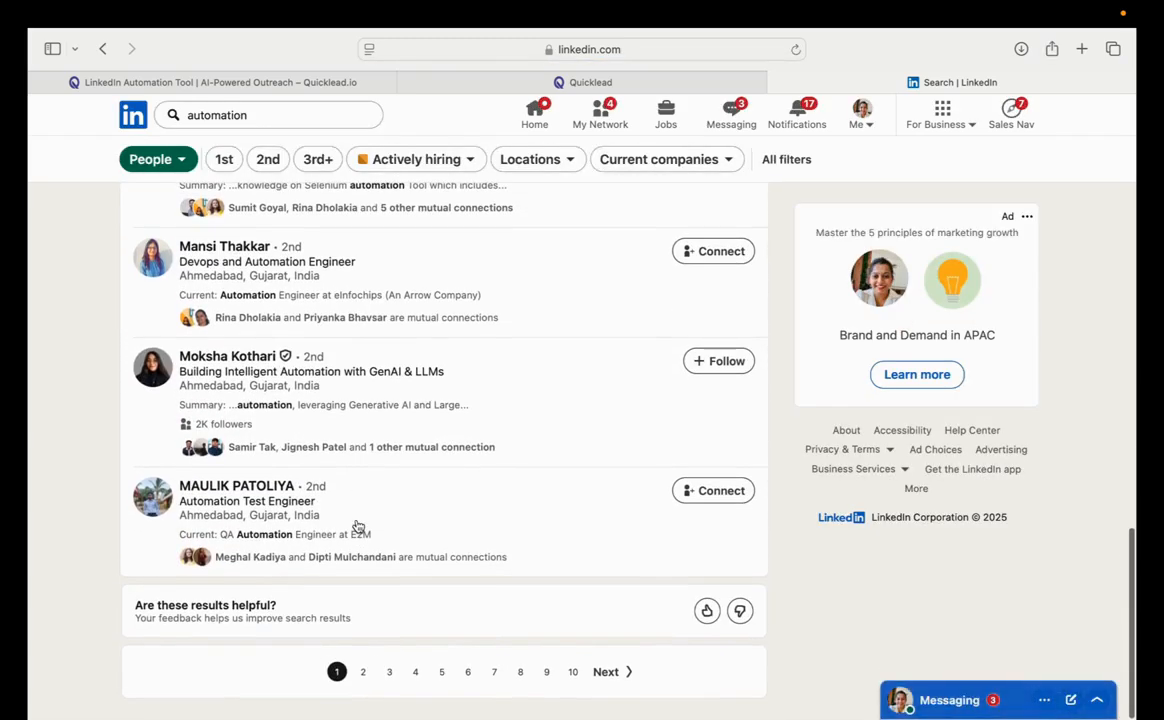
scroll(358, 527, up, 1)
scroll(357, 526, up, 10)
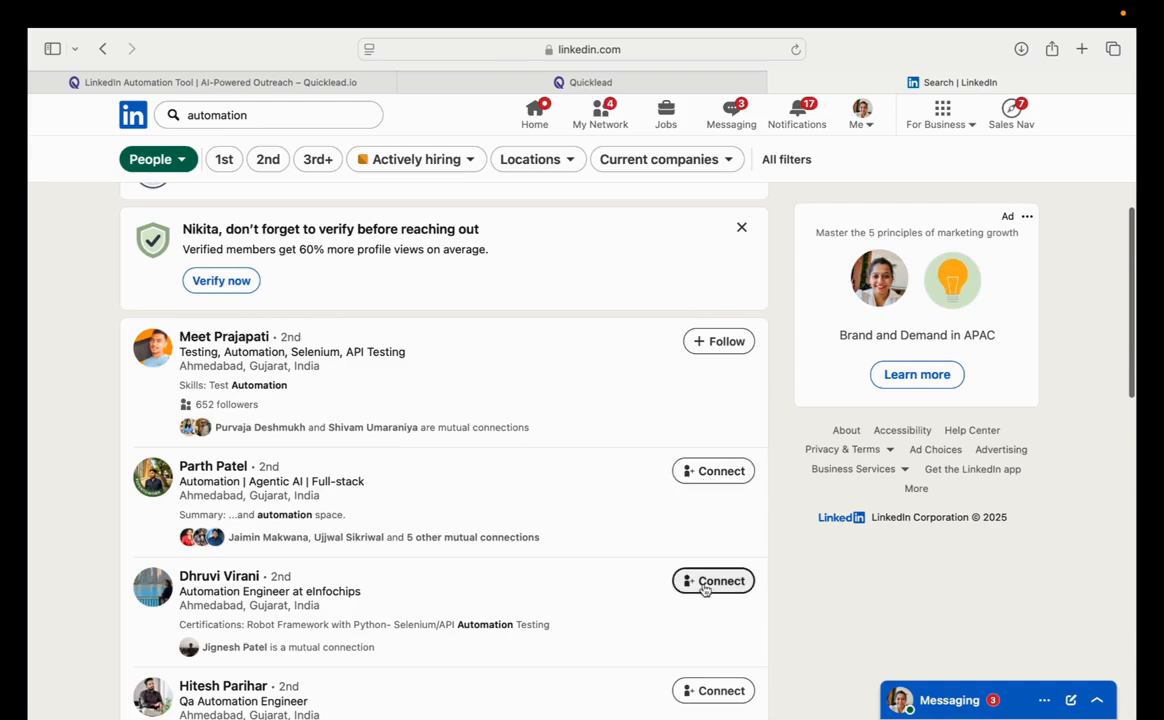
scroll(629, 577, down, 5)
scroll(629, 577, down, 3)
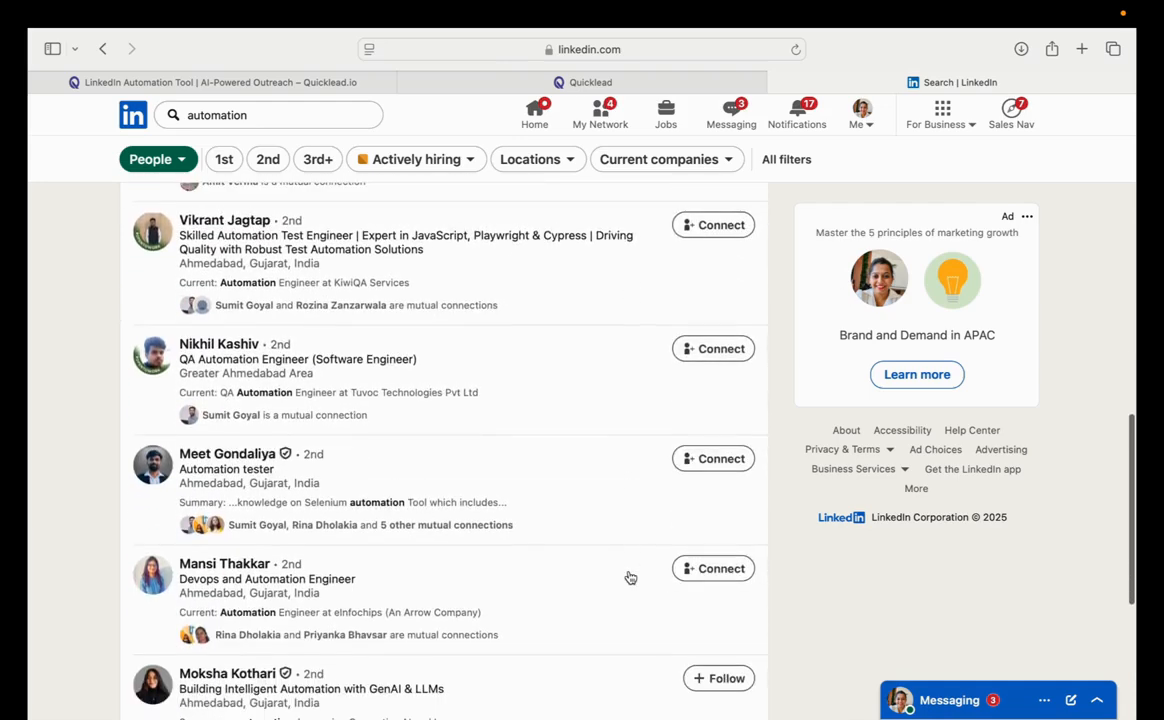
scroll(629, 577, up, 8)
scroll(629, 577, up, 3)
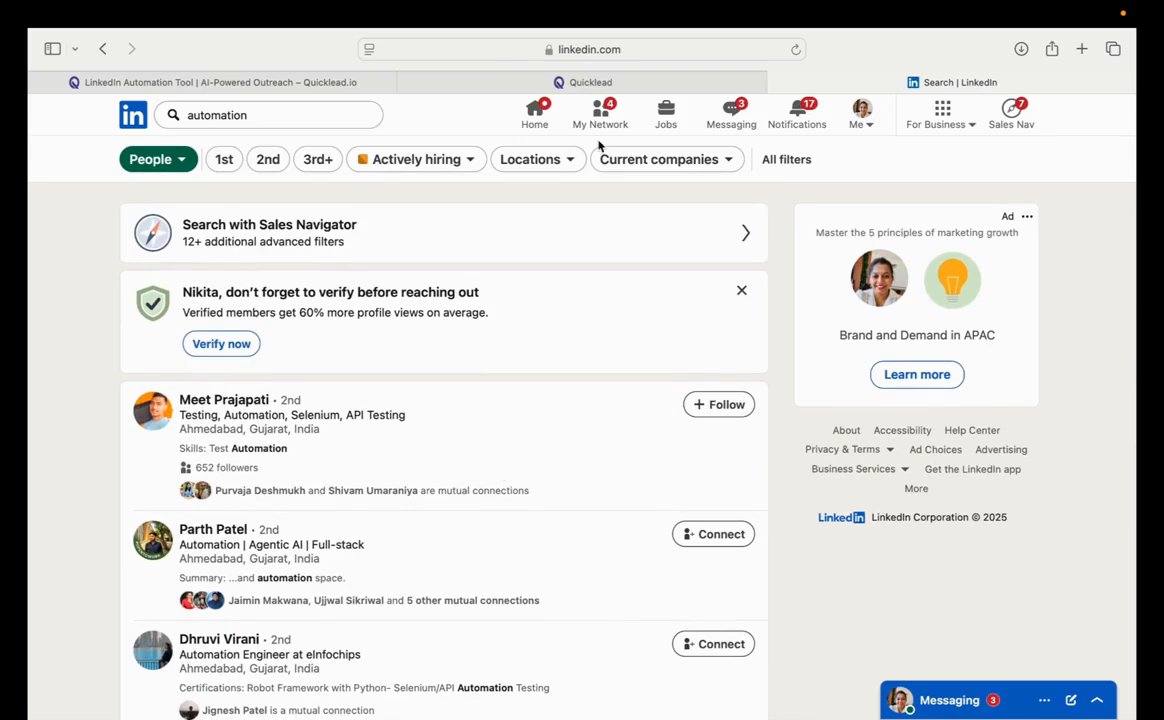
- Copy the URL of the LinkedIn people search and return to Quicklead's contact import page
click(638, 49)
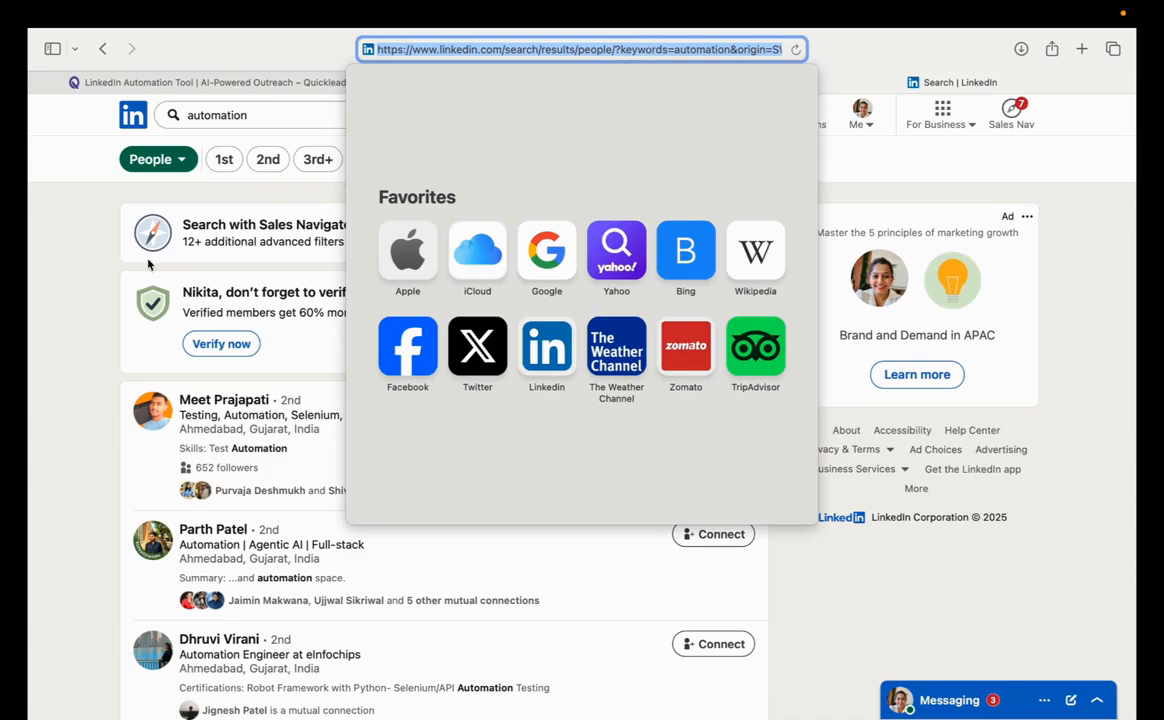
click(86, 262)
click(520, 82)
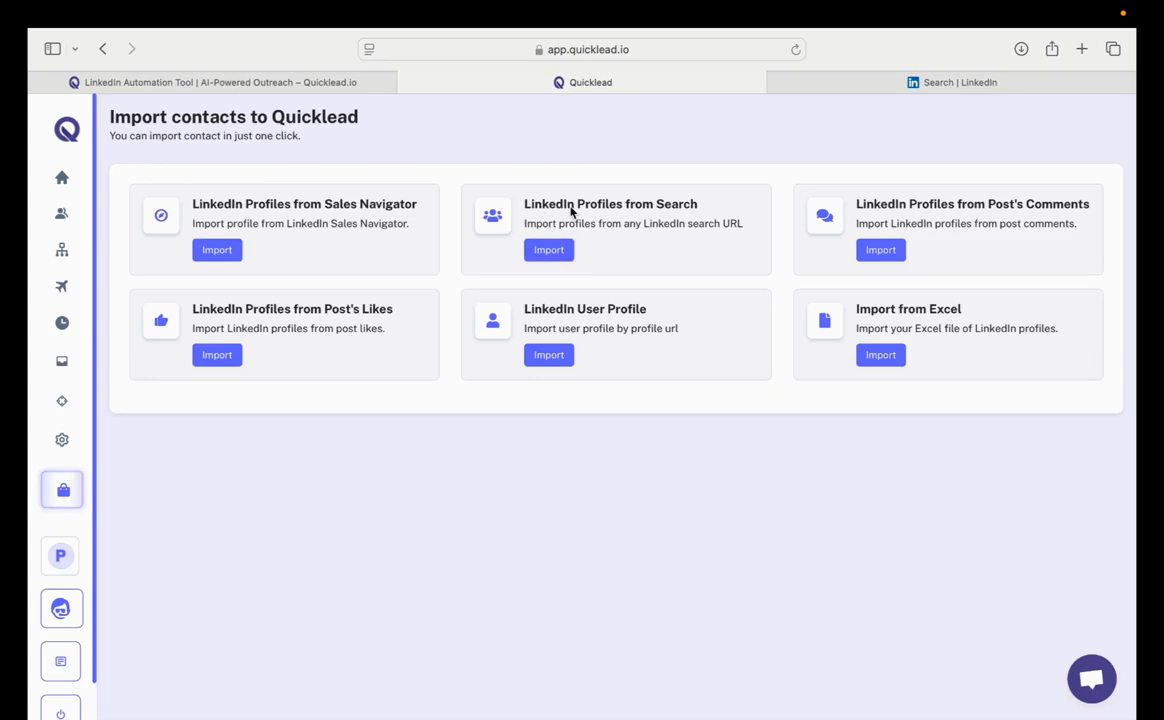
- Paste the copied URL into the import for LinkedIn profiles from search and extract the profiles
click(557, 250)
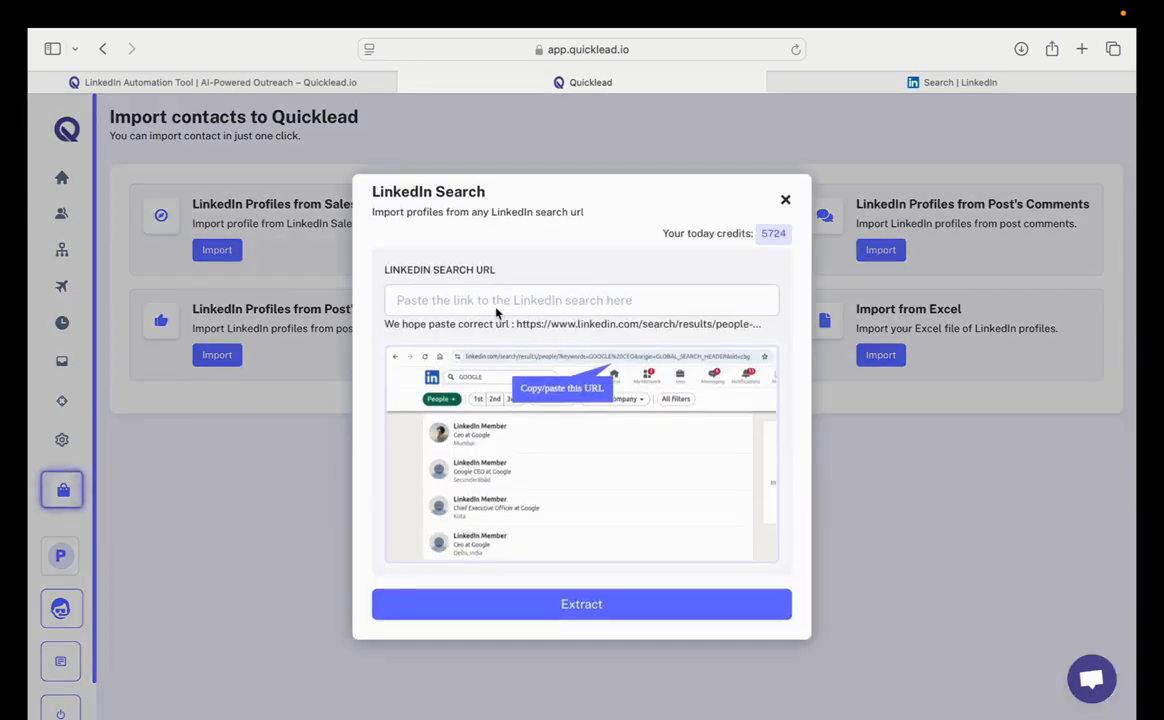
click(494, 302)
key(super+v)
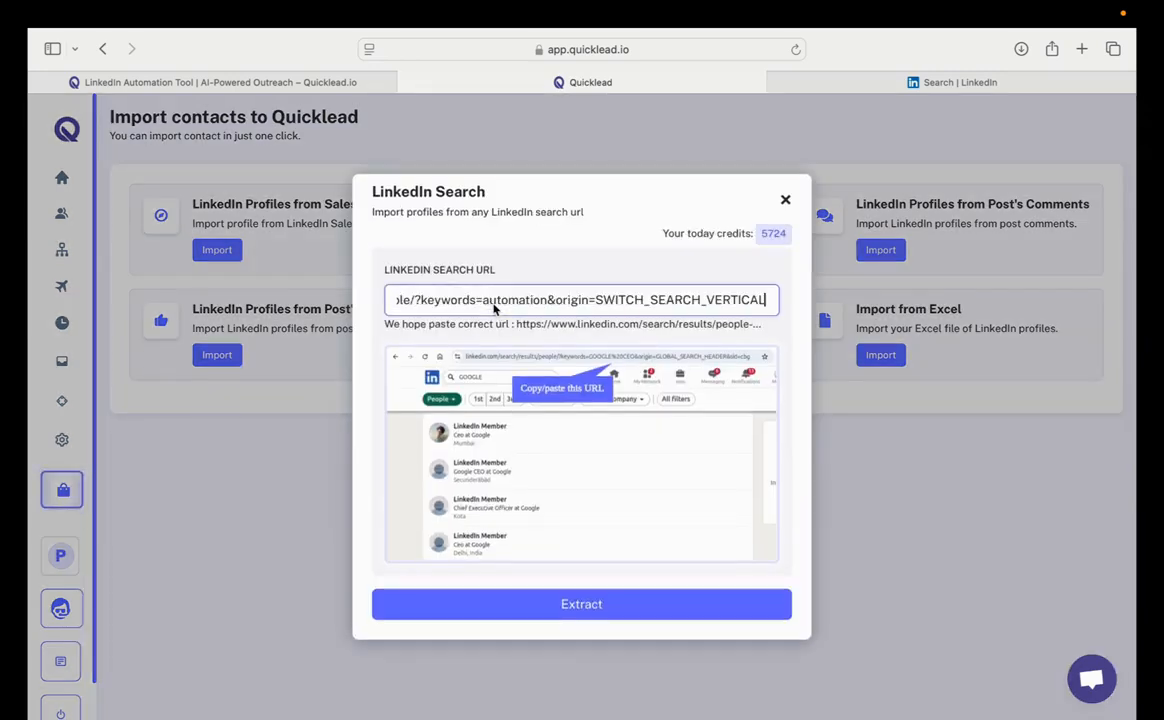
click(597, 250)
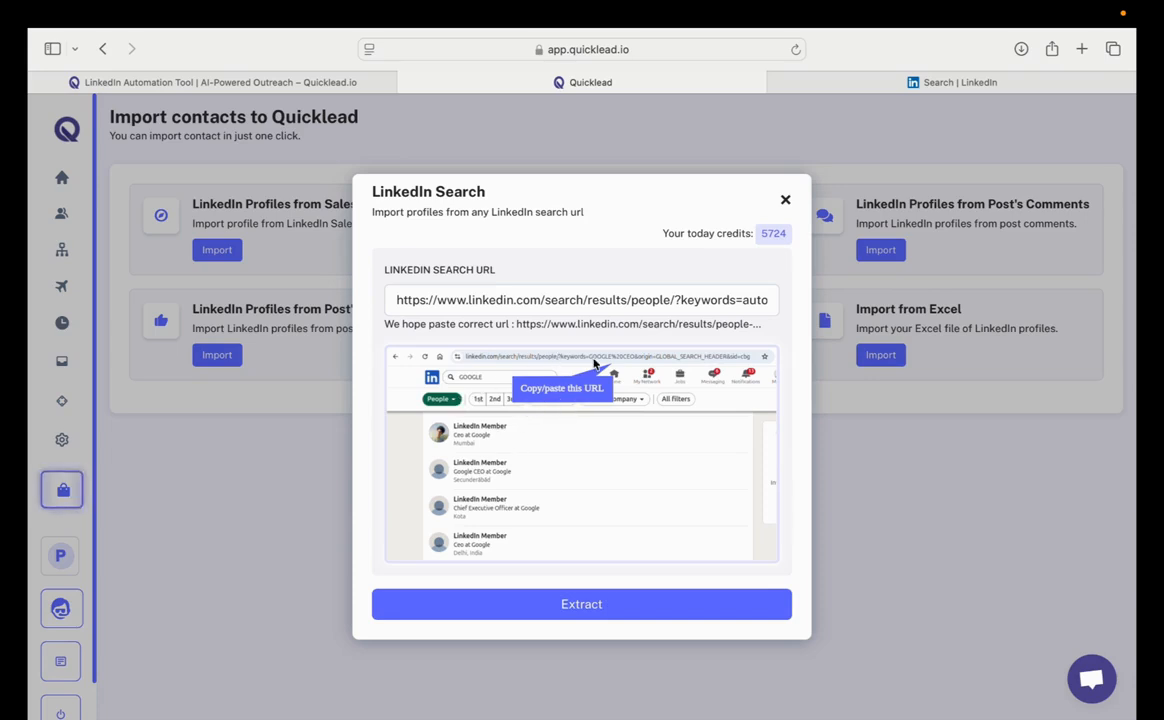
click(577, 612)
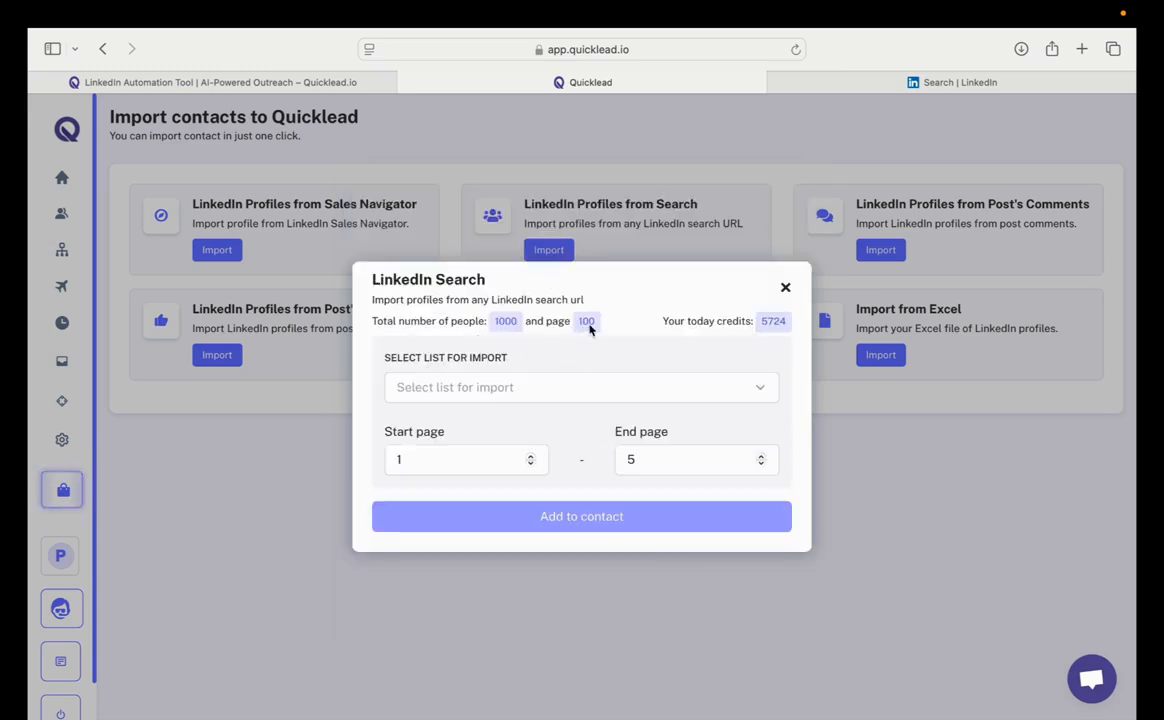
- Examine the import's start and end page fields and compare them with the page numbering of the LinkedIn search results
click(647, 468)
click(478, 462)
click(647, 470)
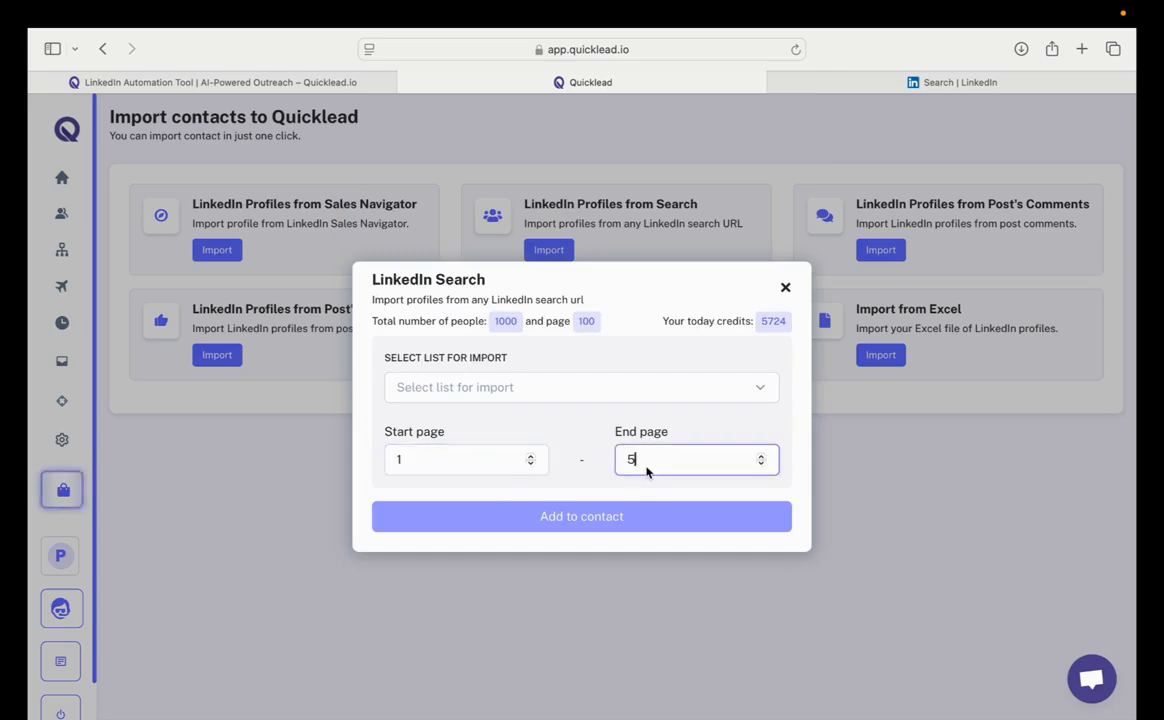
click(940, 82)
scroll(646, 345, down, 10)
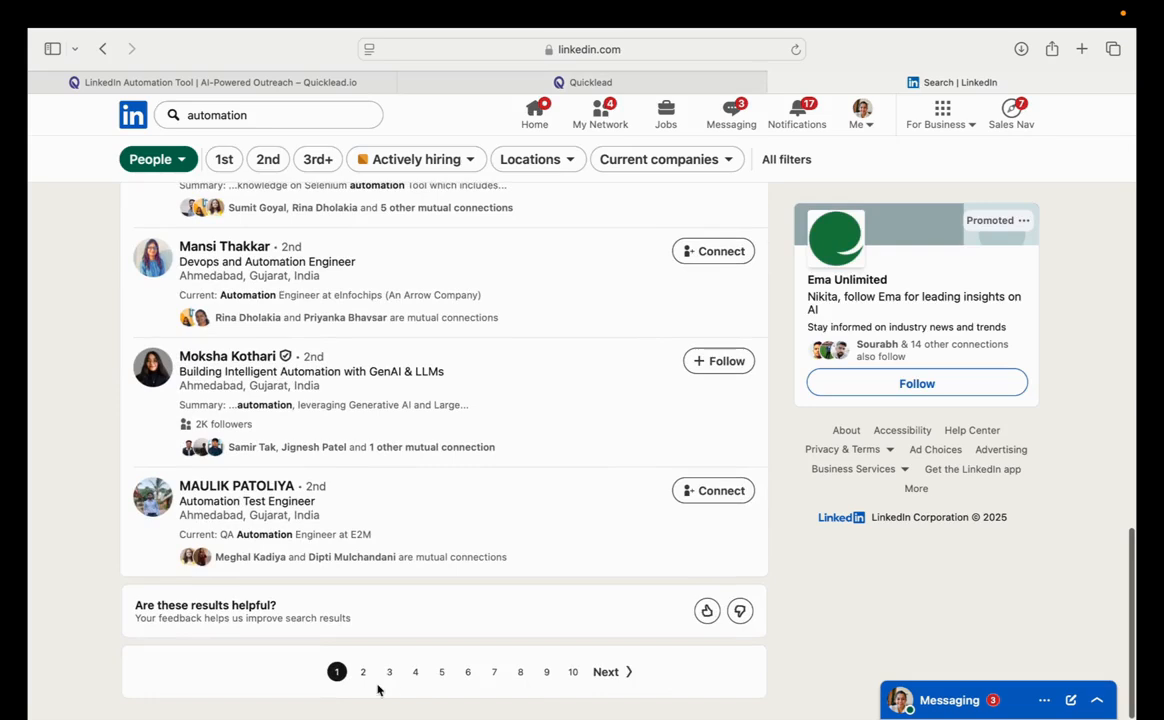
- Return to the Quicklead import dialog and set the end page to 3
click(630, 82)
click(415, 460)
click(650, 461)
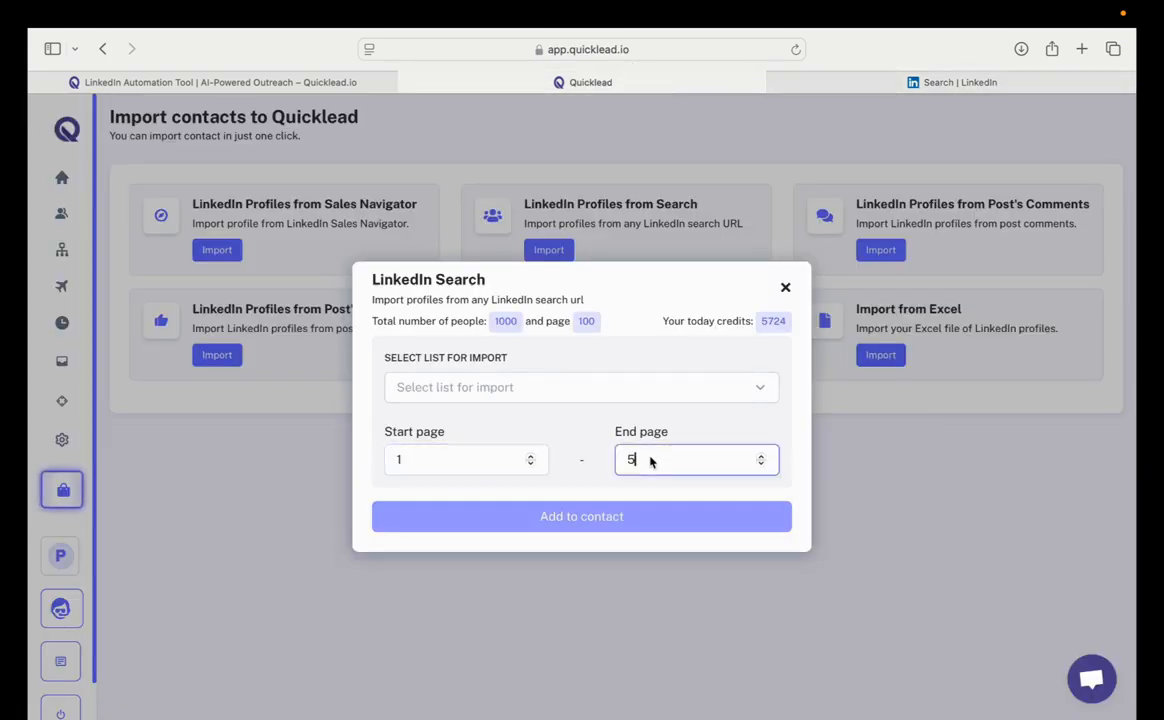
key(BackSpace)
text(3)
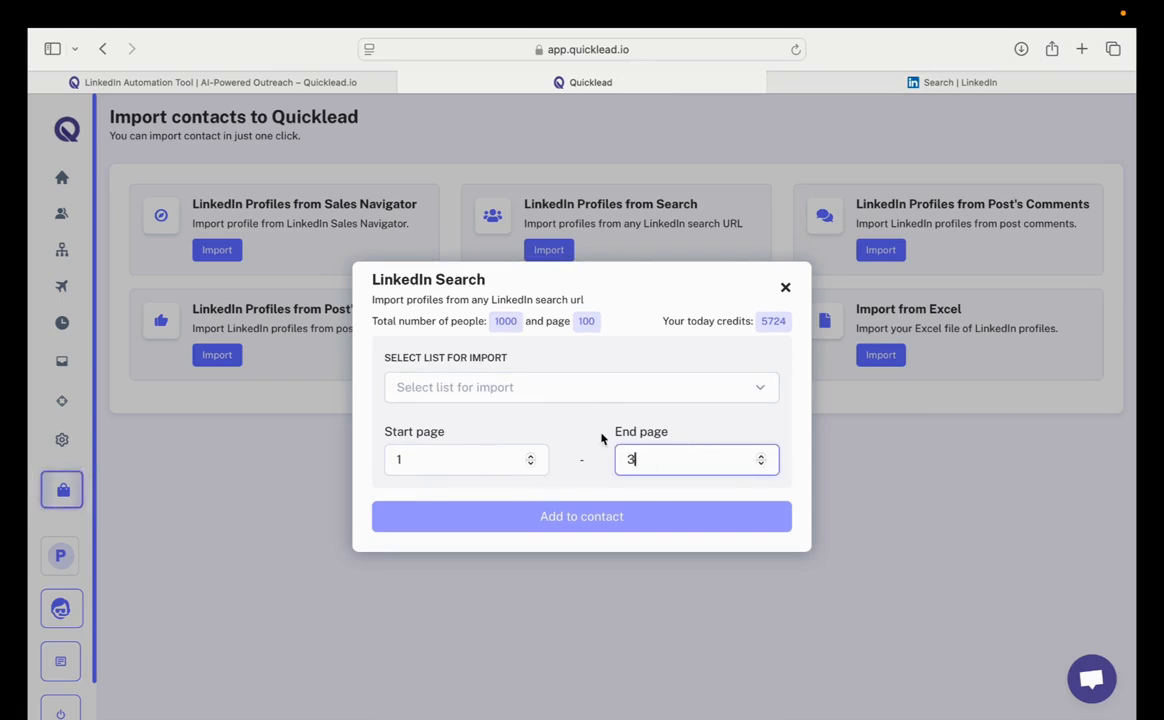
- Create a new contact list named "Automation people" and use it as the destination for the LinkedIn search import
click(630, 394)
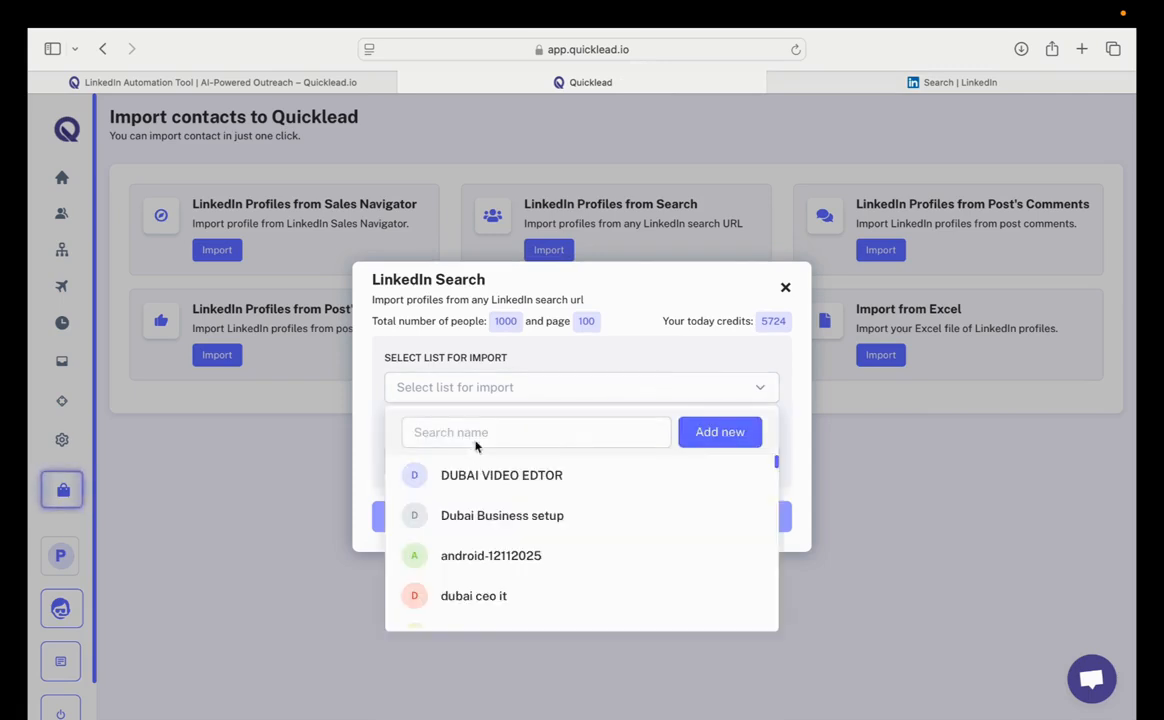
click(720, 434)
click(478, 448)
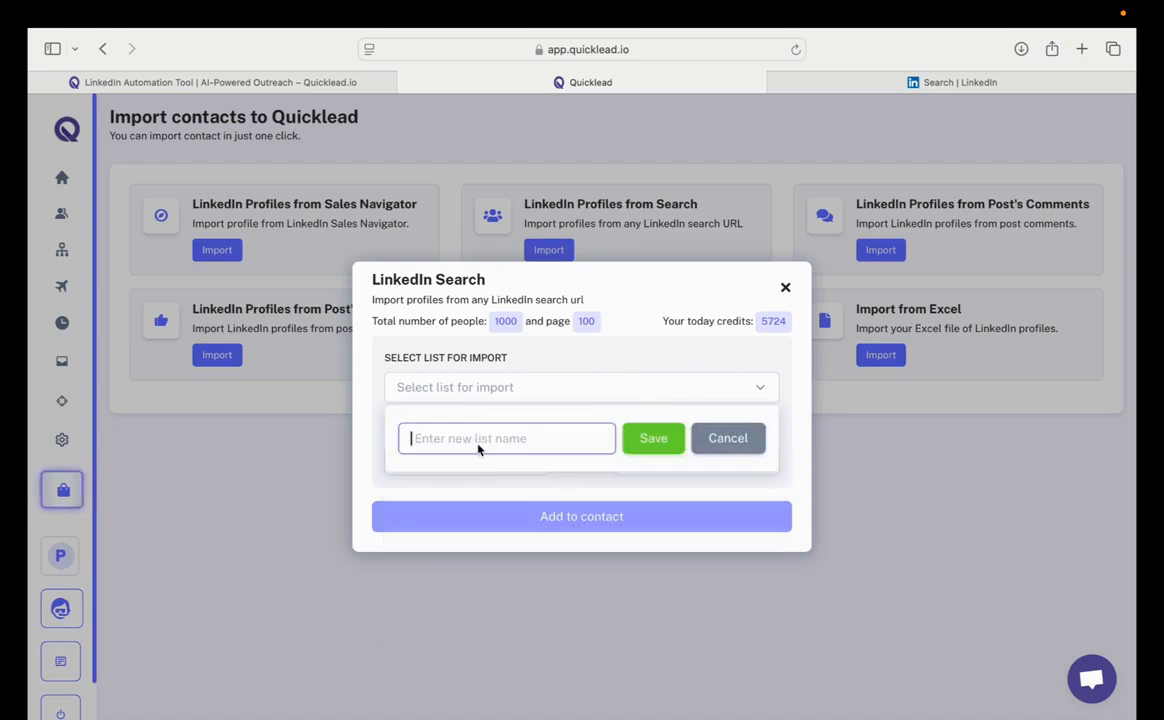
text(Automa)
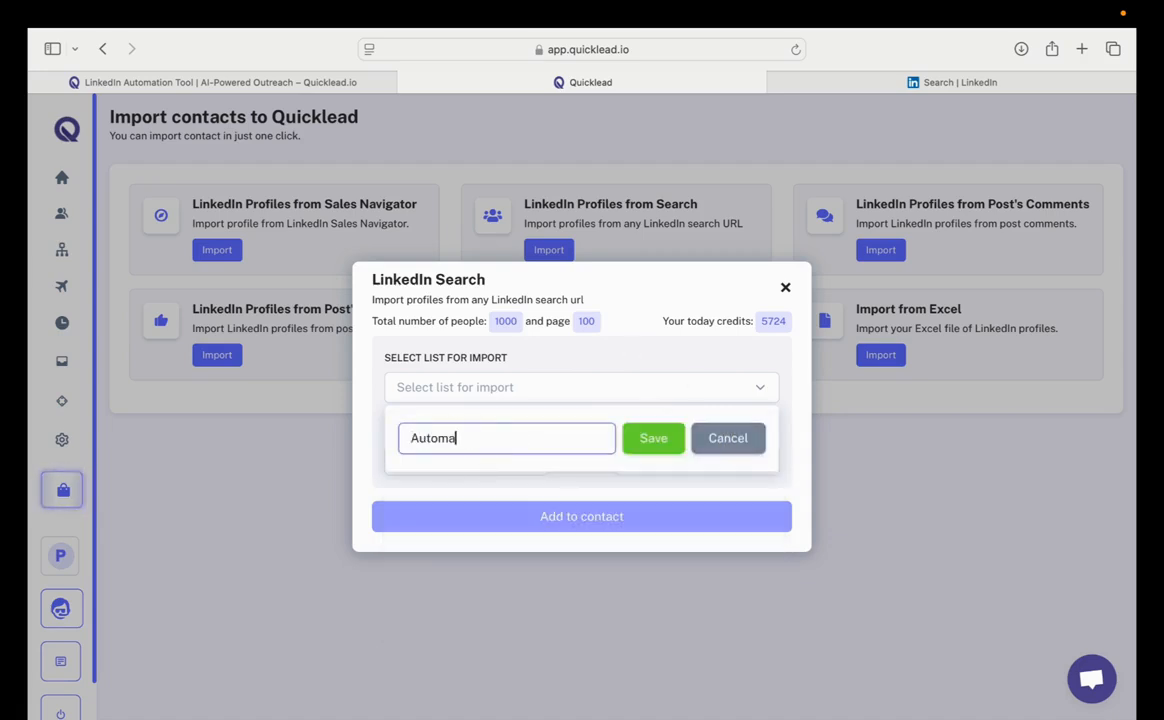
text(tion people)
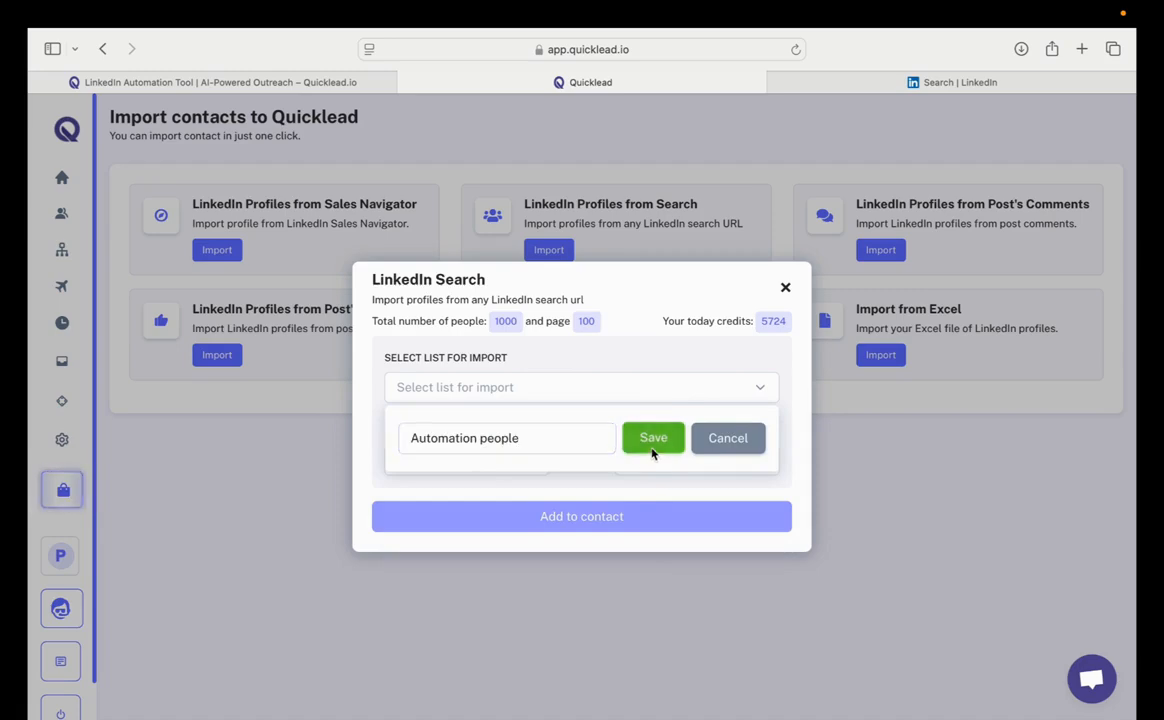
click(653, 438)
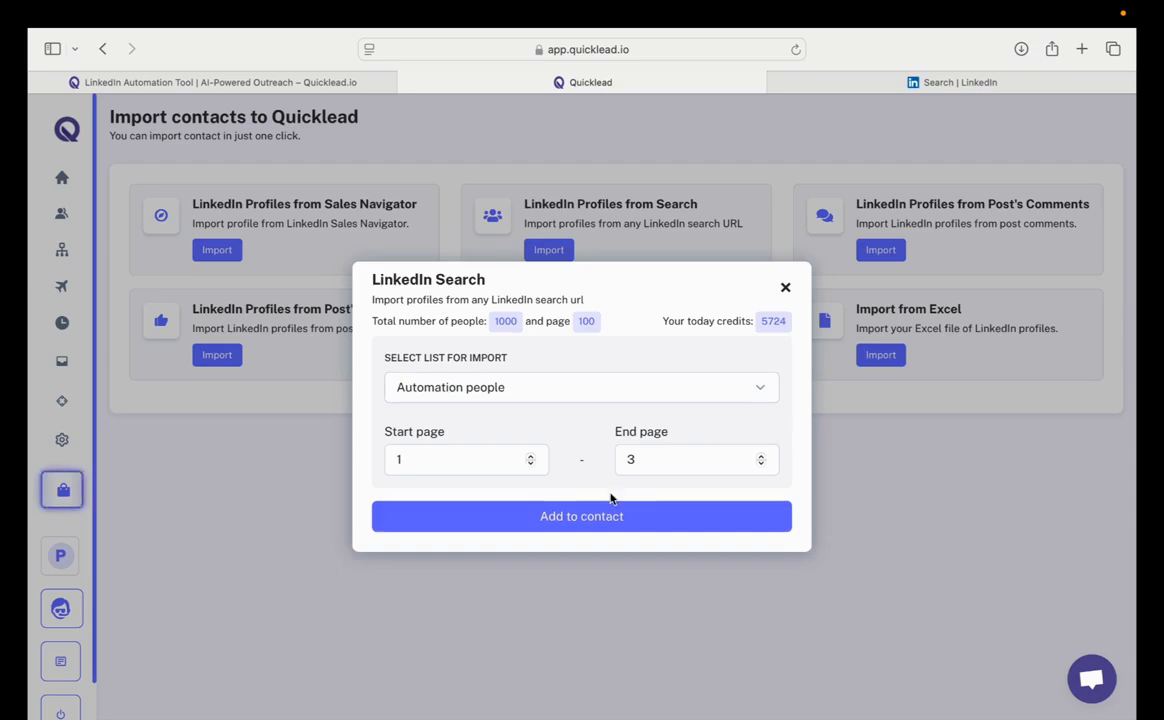
- Add the LinkedIn search profiles to the chosen list and go to the contacts page
click(577, 518)
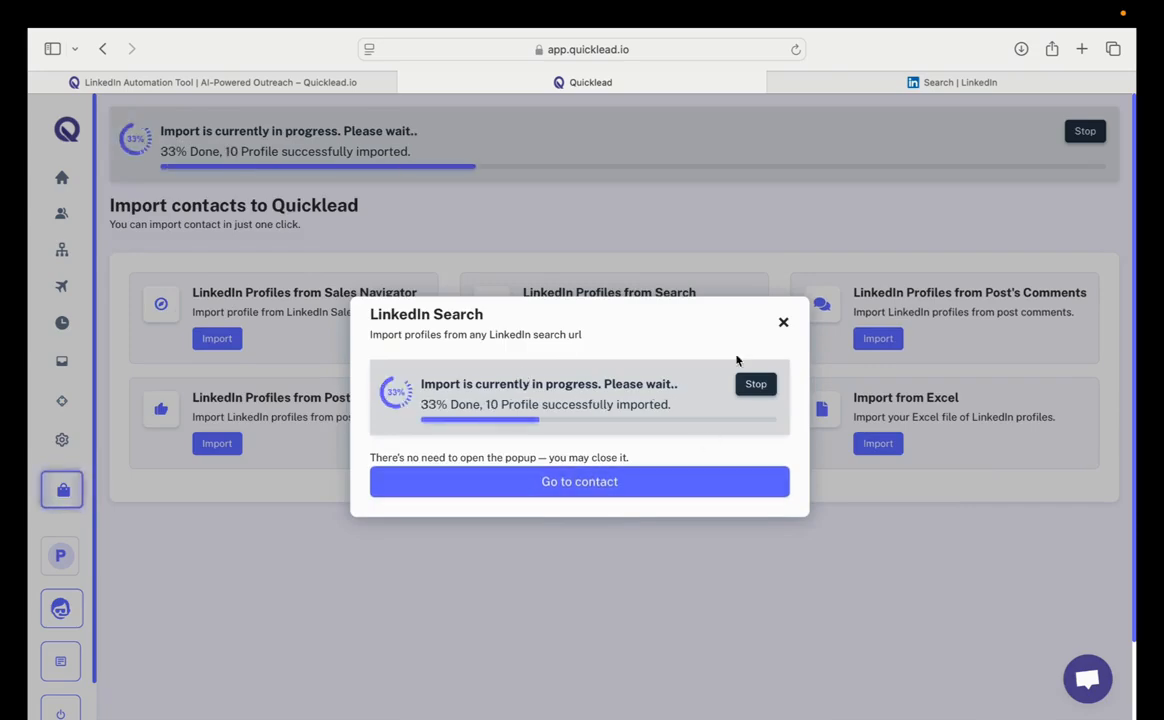
click(565, 482)
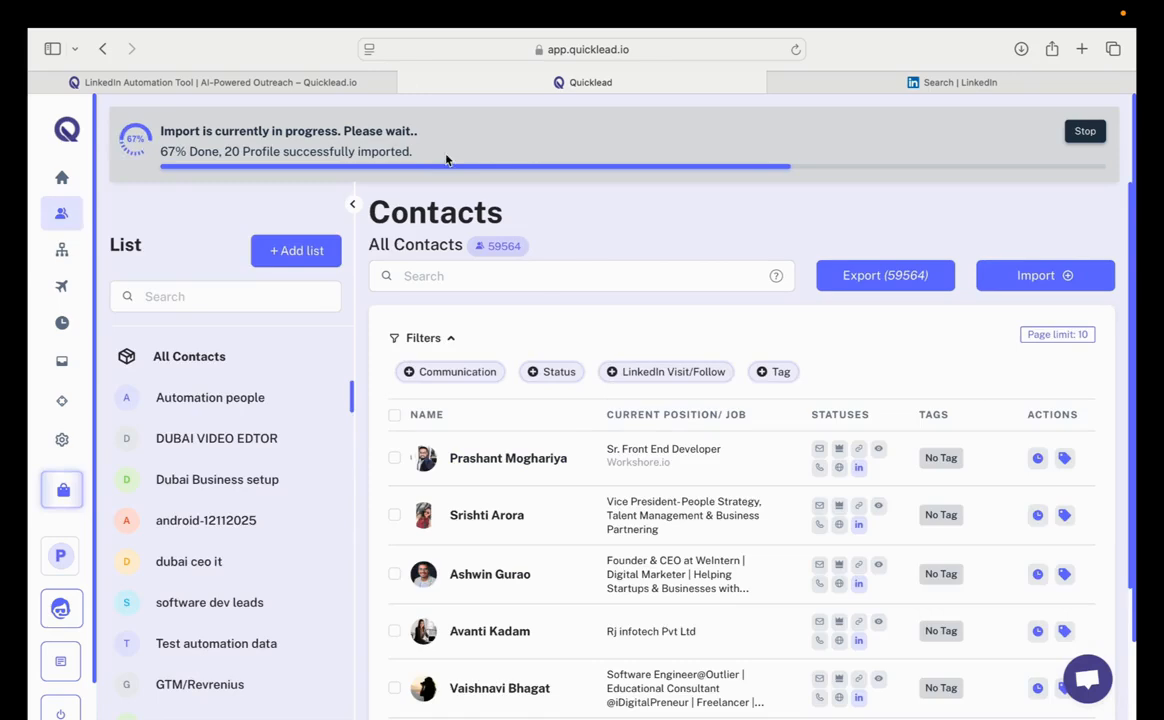
scroll(500, 405, down, 1)
scroll(500, 410, up, 1)
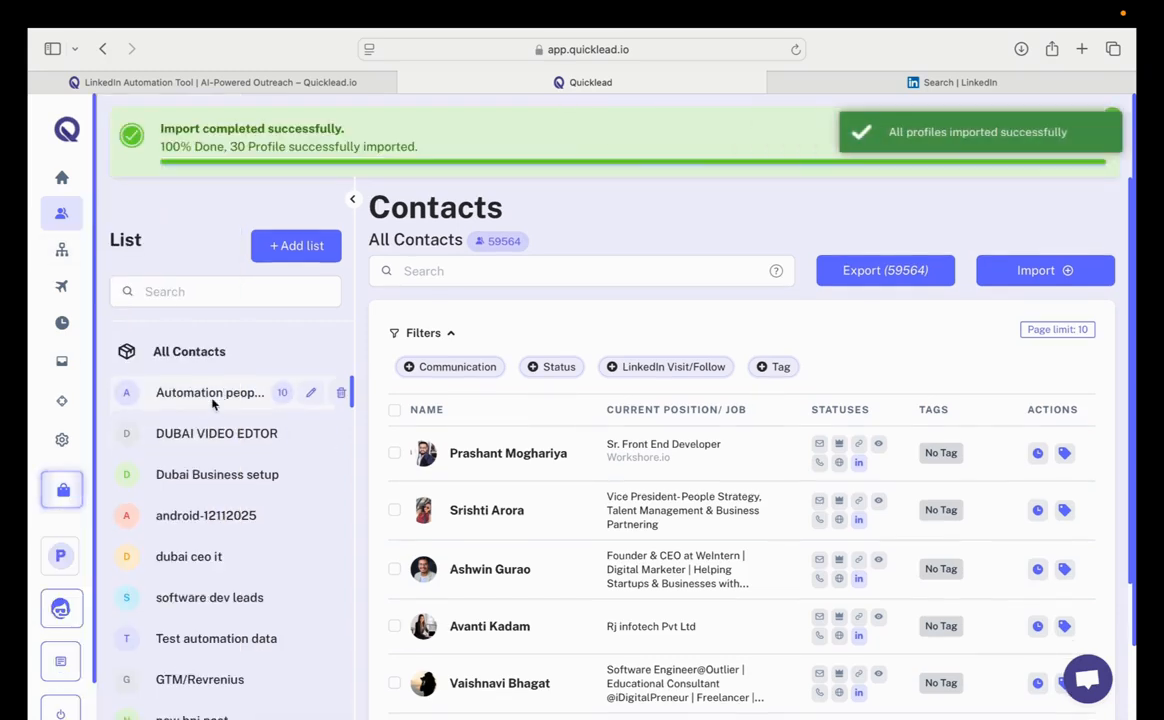
- Reload the contacts page, open the "Automation people" list and dismiss the import notification
click(80, 251)
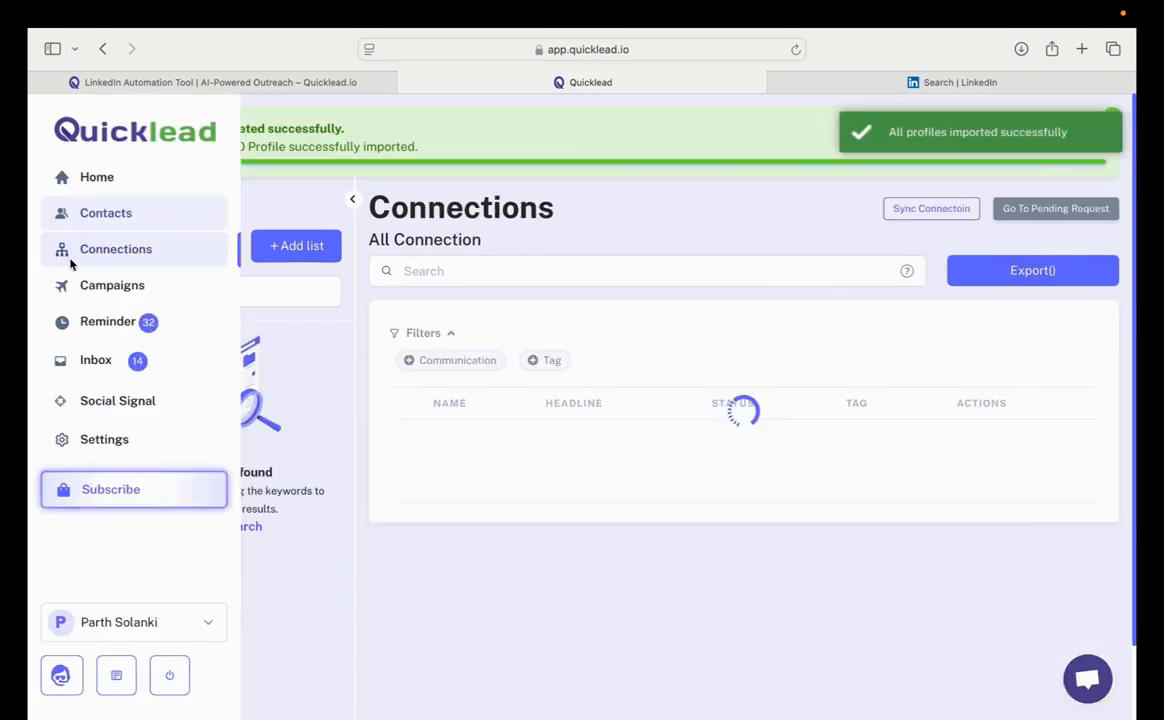
click(129, 214)
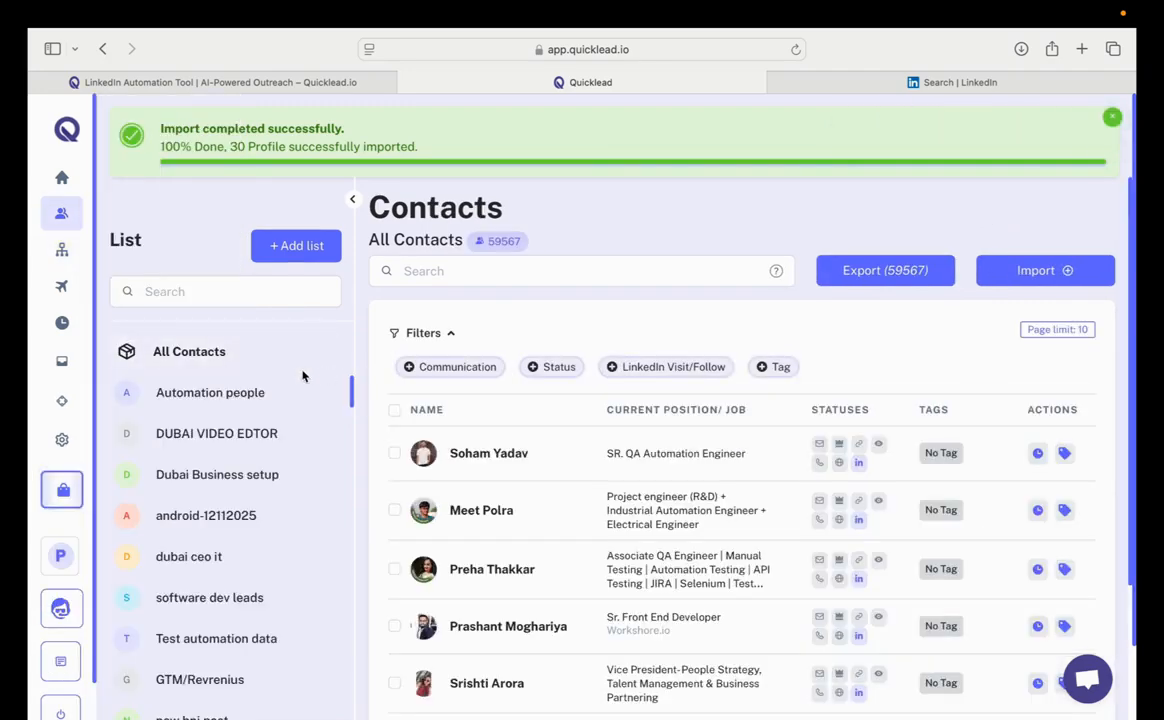
click(226, 399)
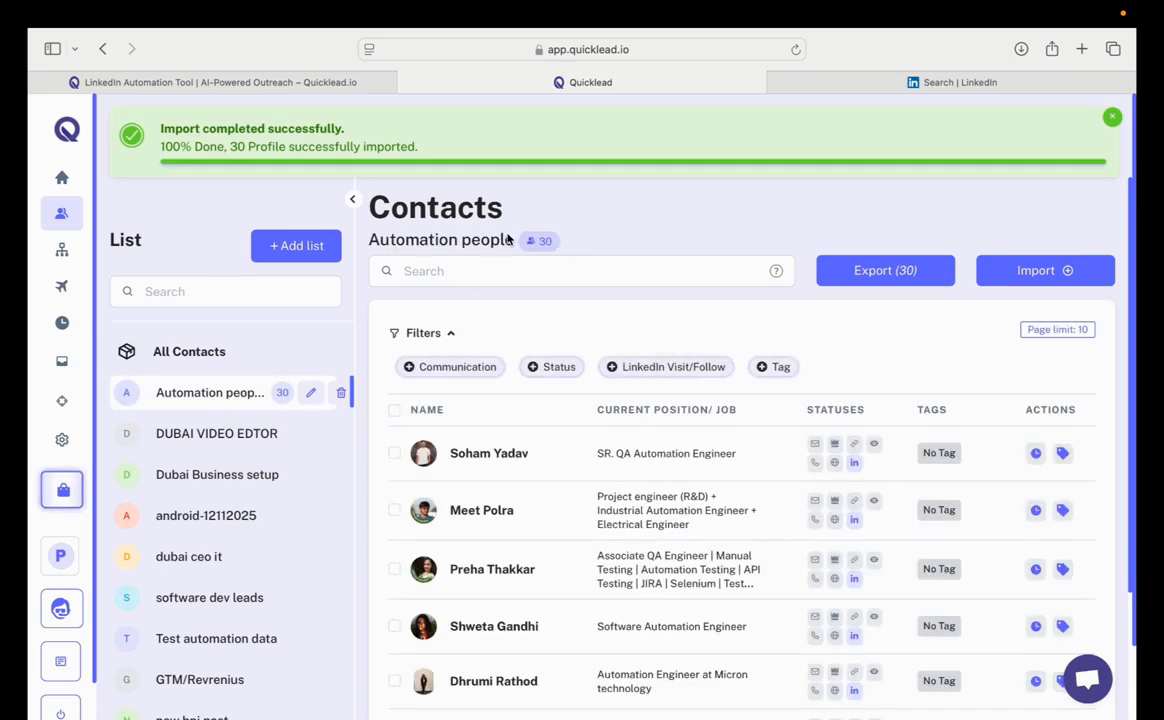
click(1112, 118)
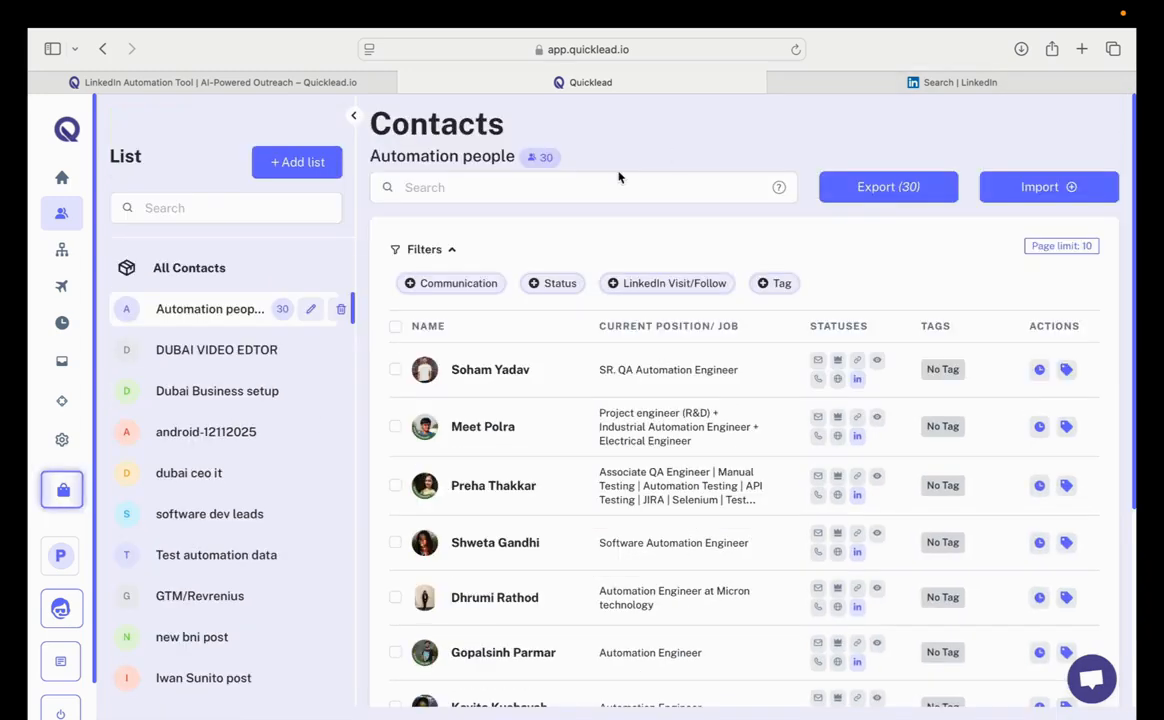
- Compare the name and contact count of the "Automation people" list with the LinkedIn people search results
drag(363, 157, 509, 160)
click(509, 160)
click(960, 82)
scroll(463, 427, up, 5)
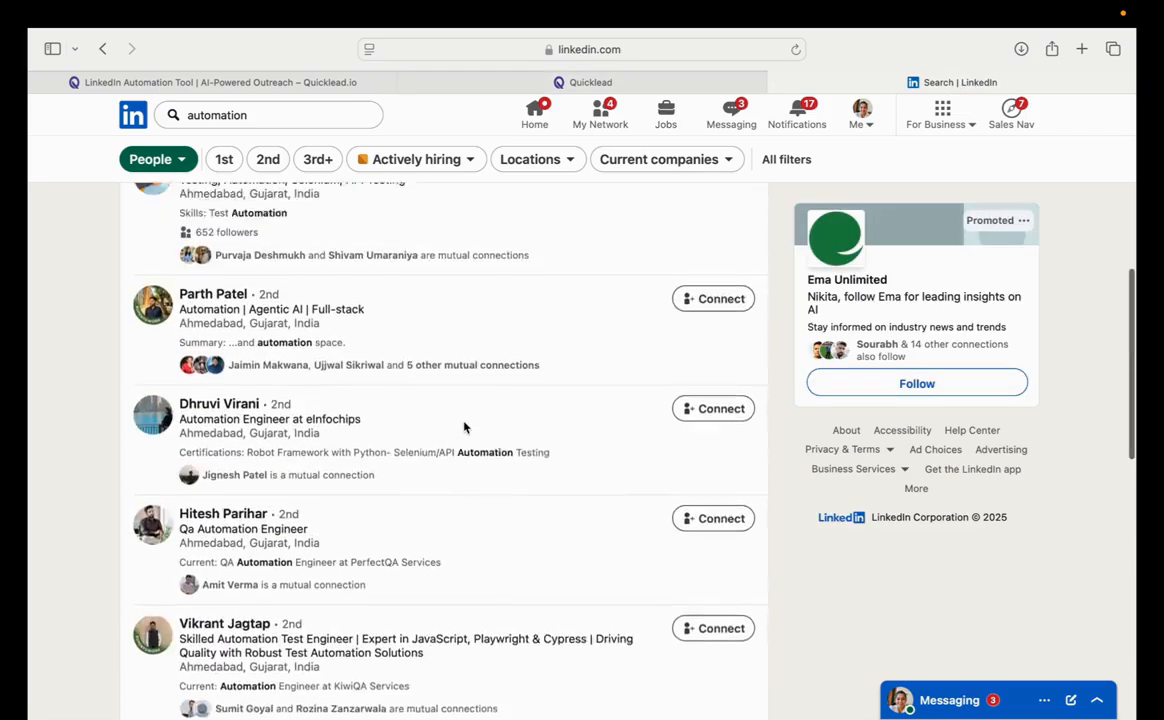
scroll(463, 427, down, 10)
click(616, 84)
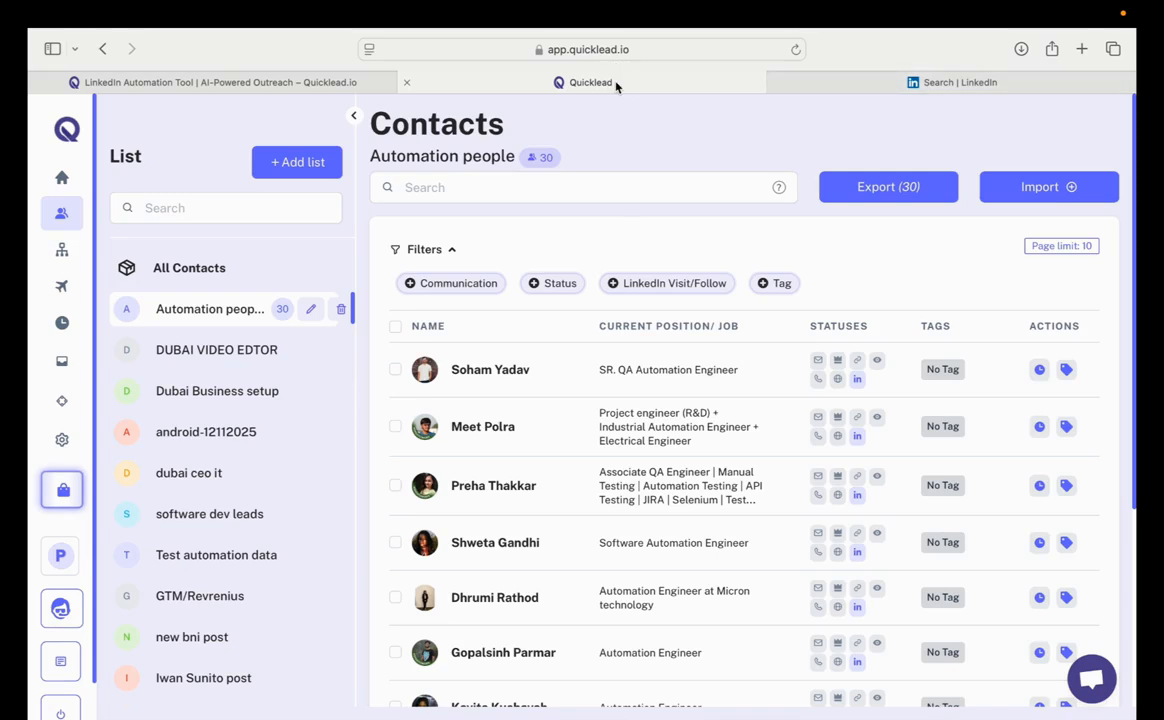
double_click(543, 158)
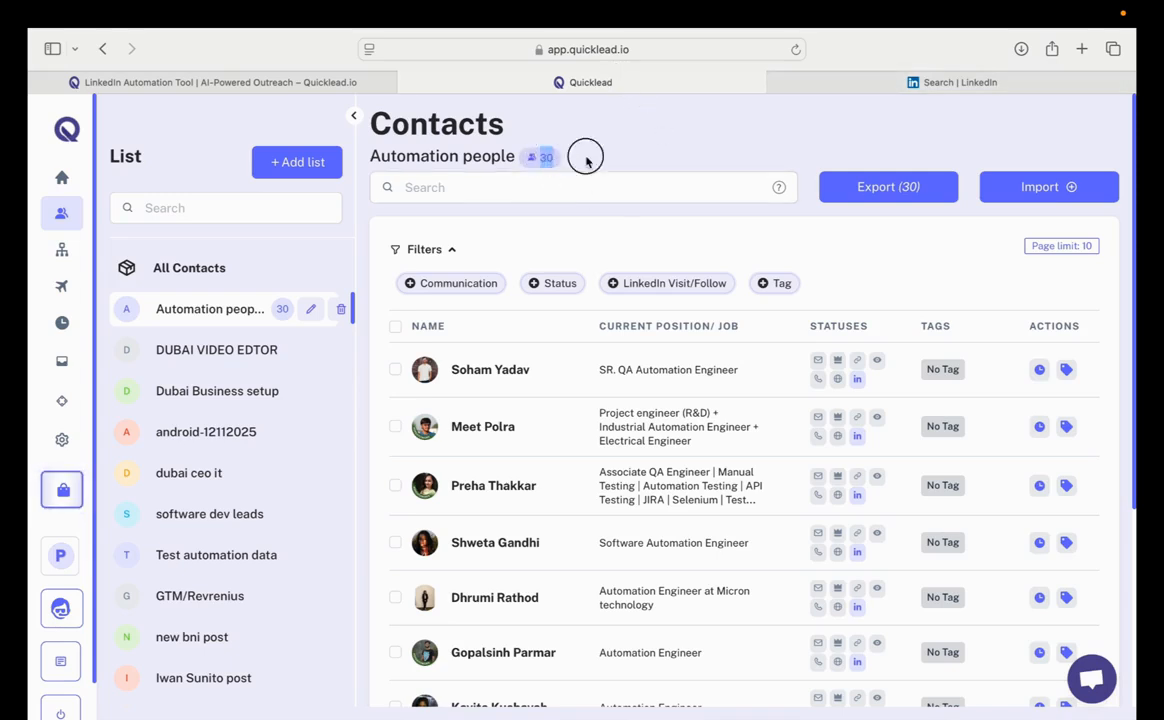
click(586, 158)
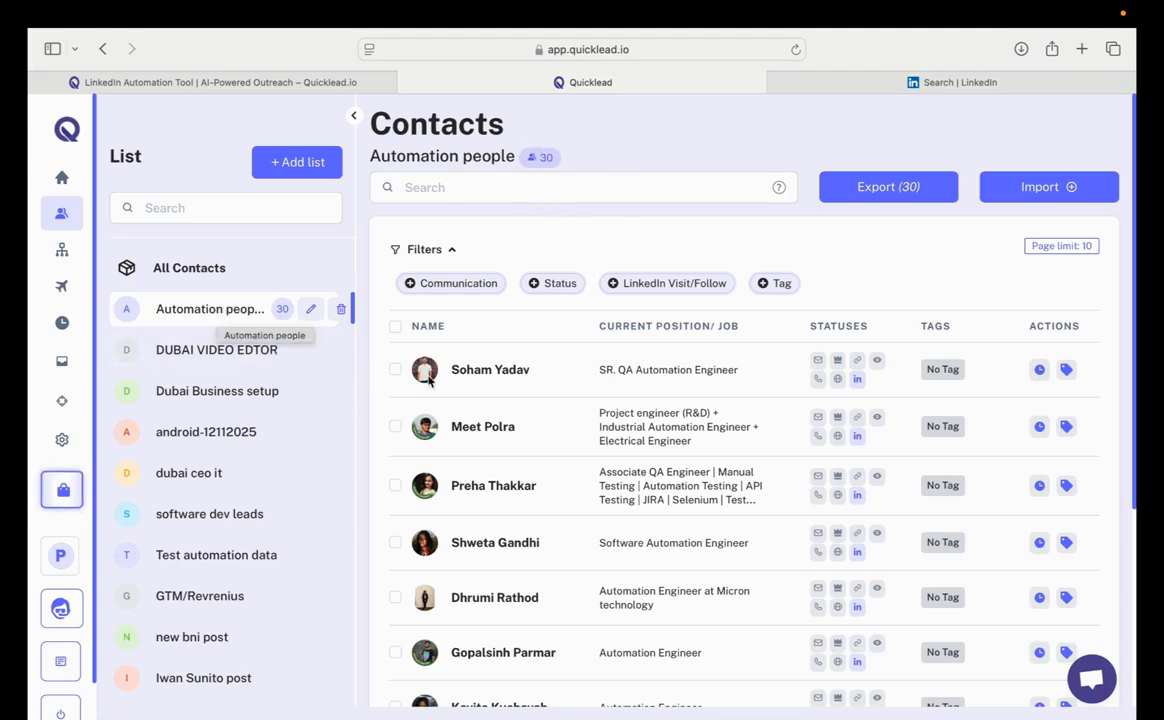
- Review the imported contacts on pages 1 and 3 of the "Automation people" list
scroll(630, 467, down, 5)
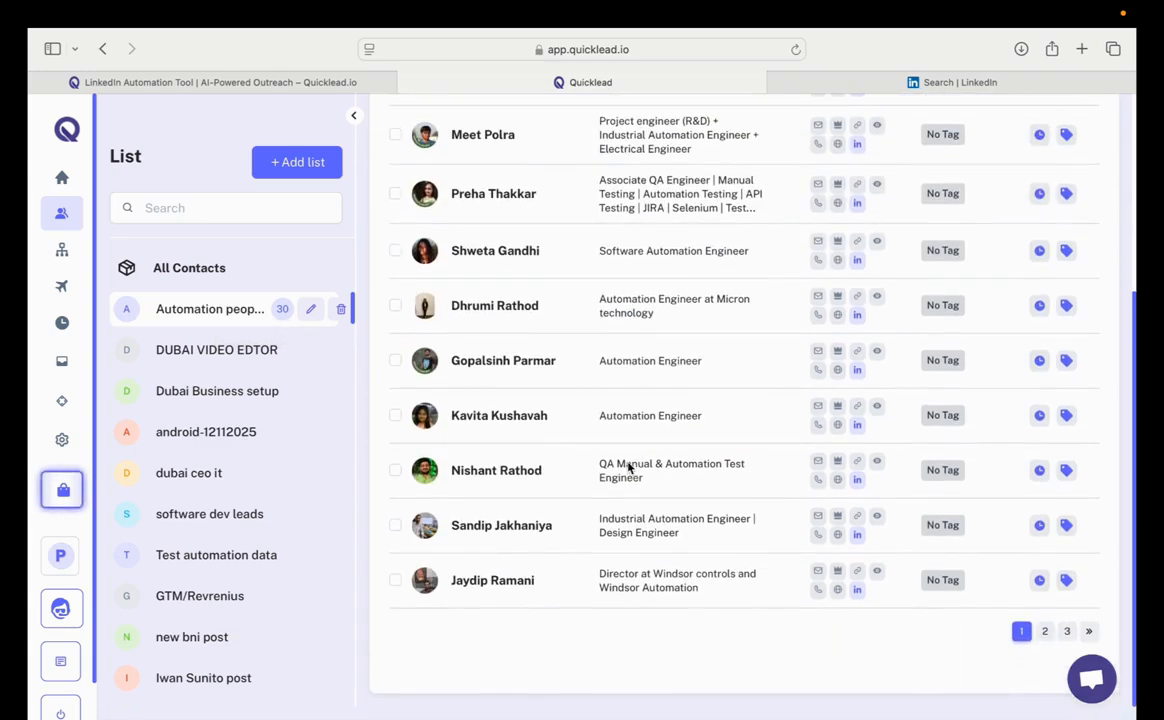
click(1066, 631)
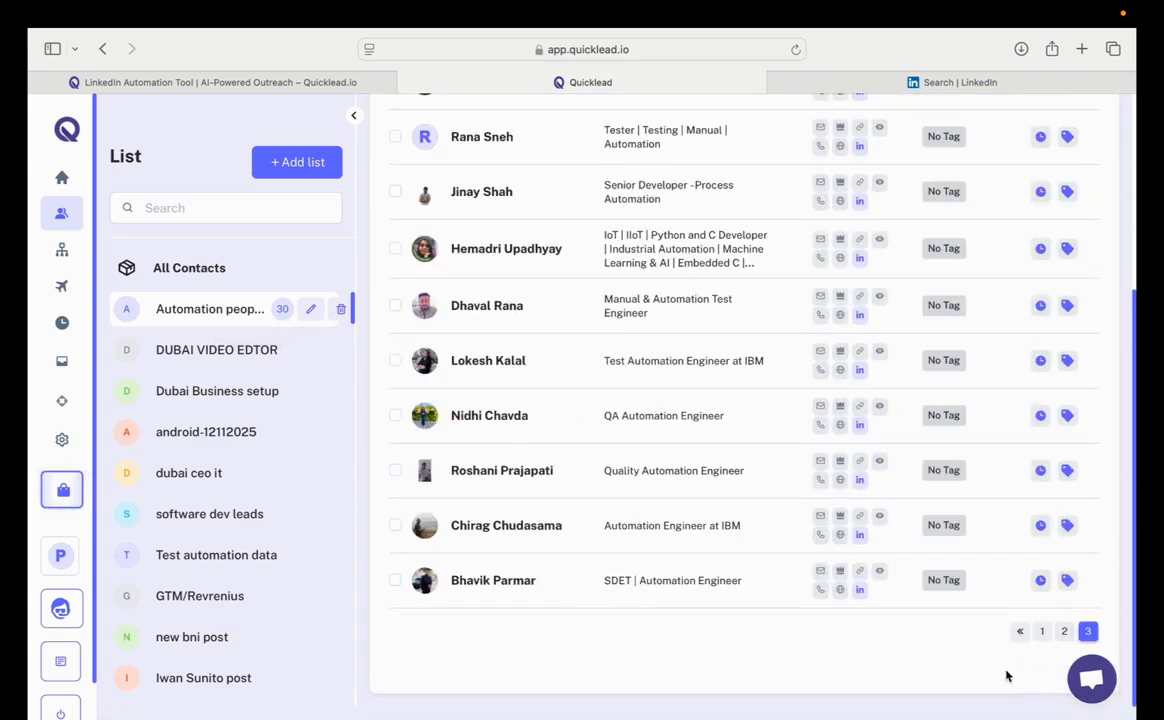
click(1042, 631)
scroll(664, 504, up, 3)
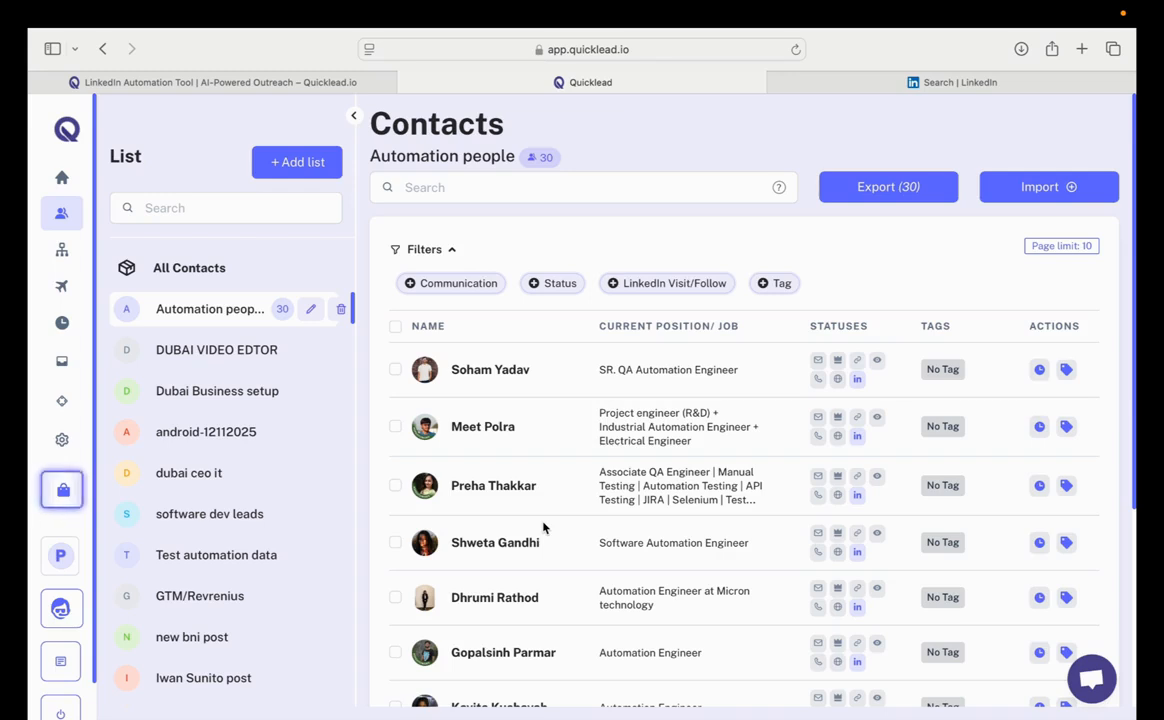
- Open the contact import page and review the search, Sales Navigator and post comments import options
click(1041, 198)
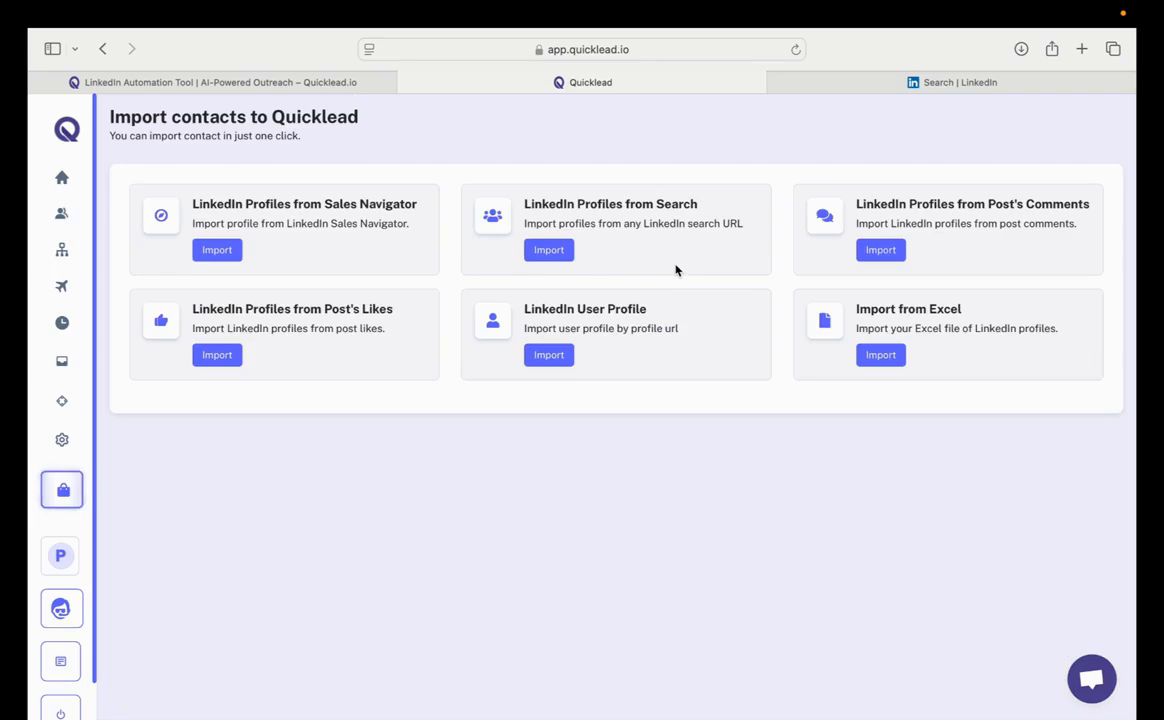
drag(578, 211, 685, 215)
drag(247, 204, 410, 208)
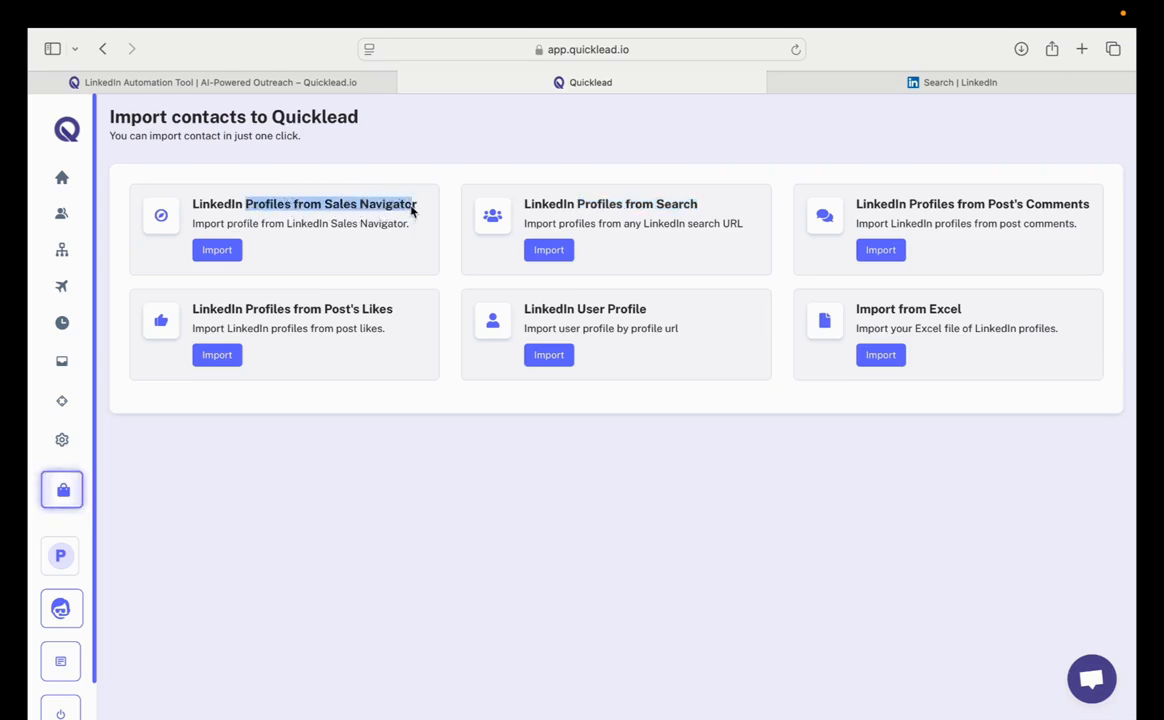
click(898, 210)
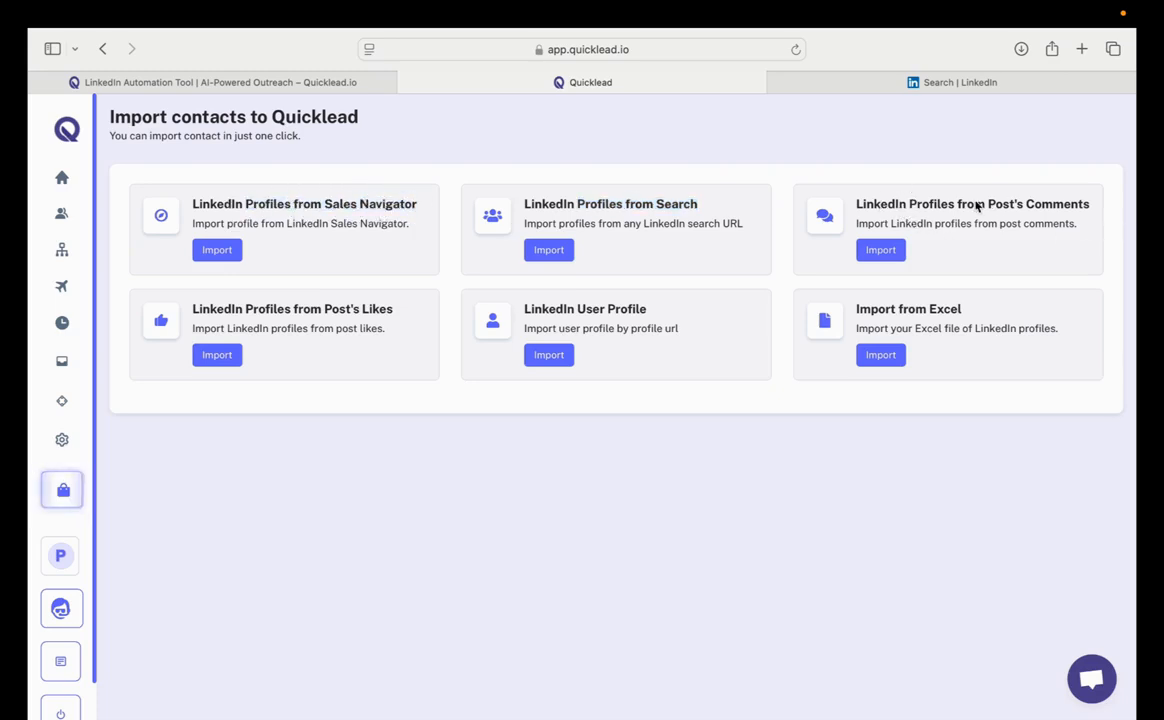
- Switch to LinkedIn, go to the home feed and copy the link to the first post about toxic culture
click(958, 82)
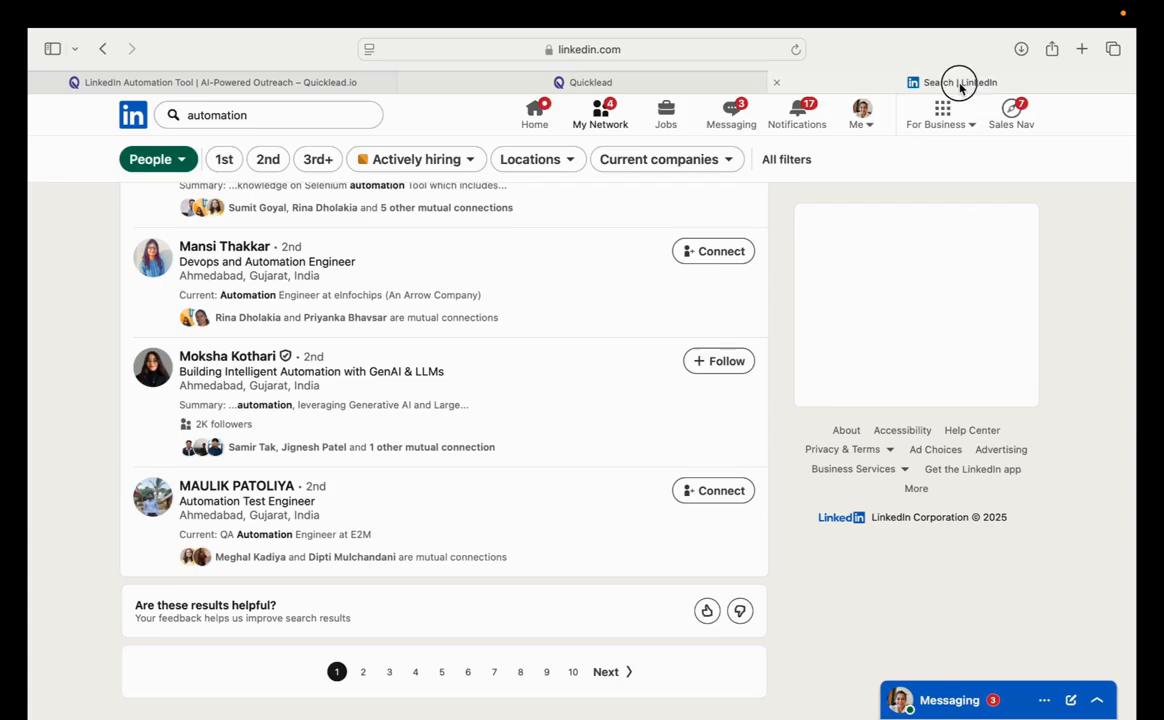
click(135, 115)
scroll(657, 390, down, 5)
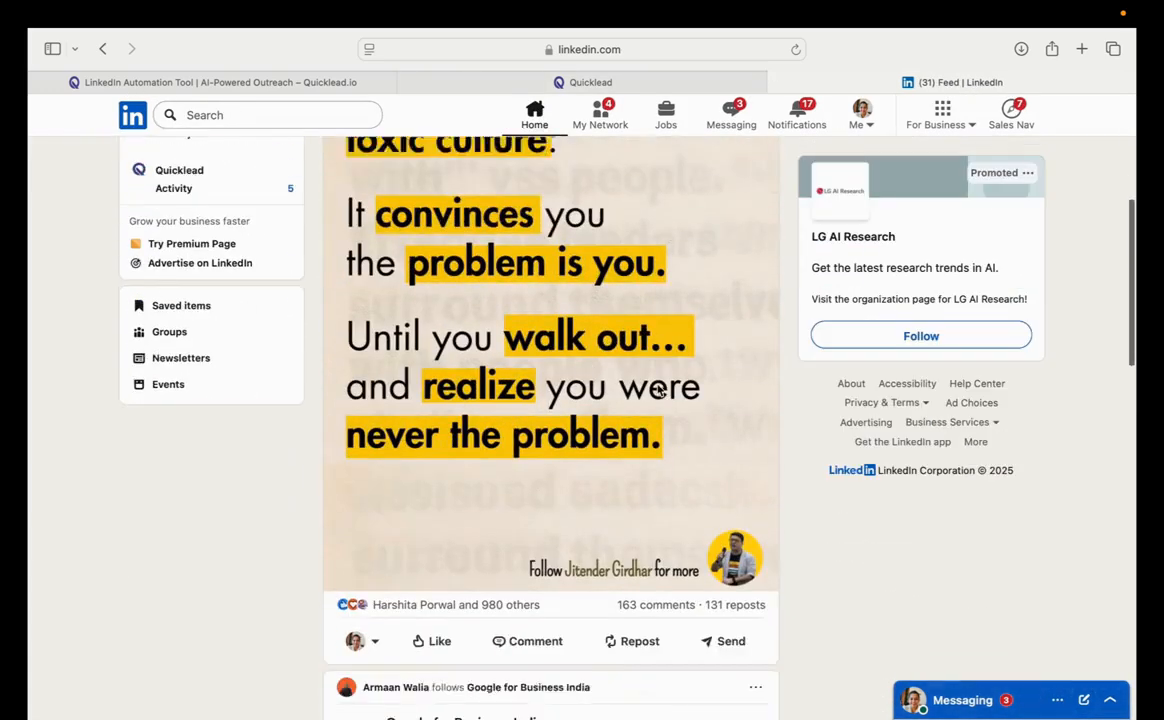
scroll(660, 391, down, 3)
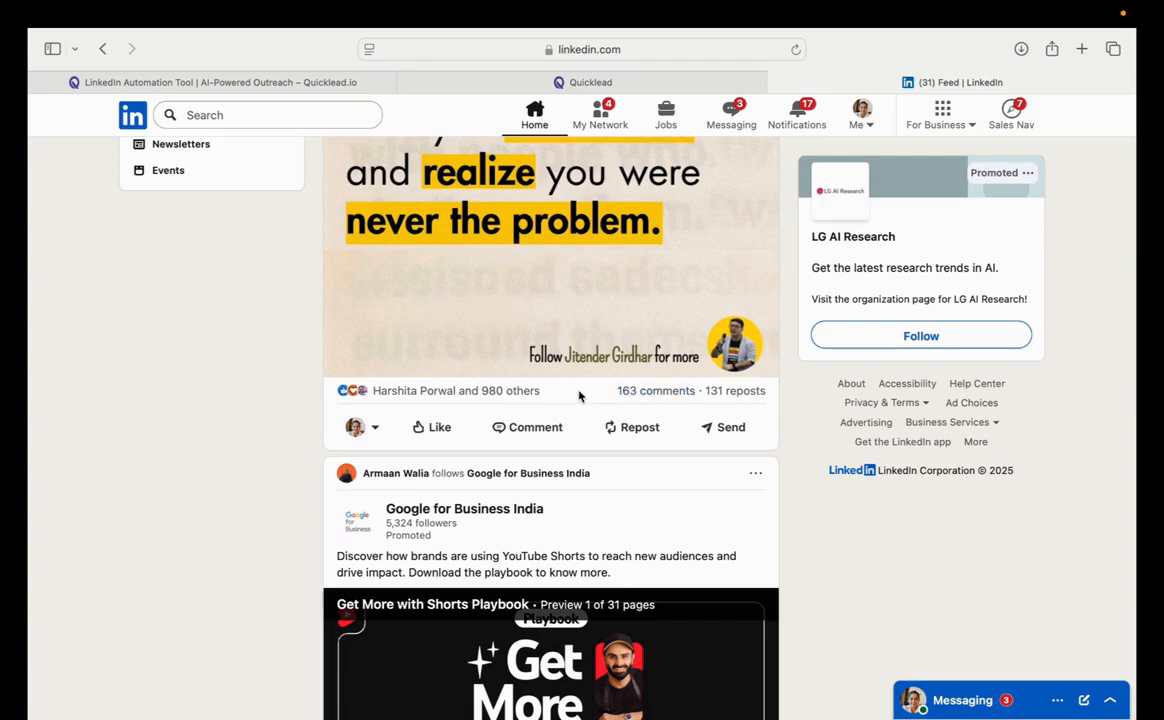
scroll(612, 395, up, 8)
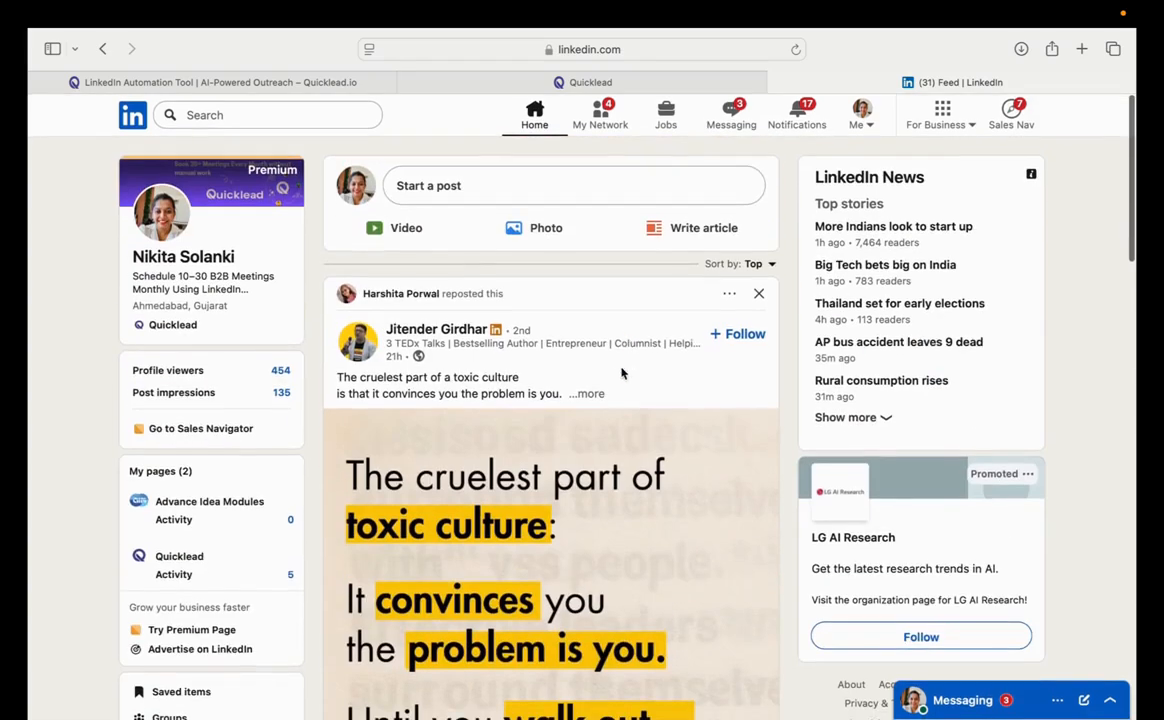
click(730, 294)
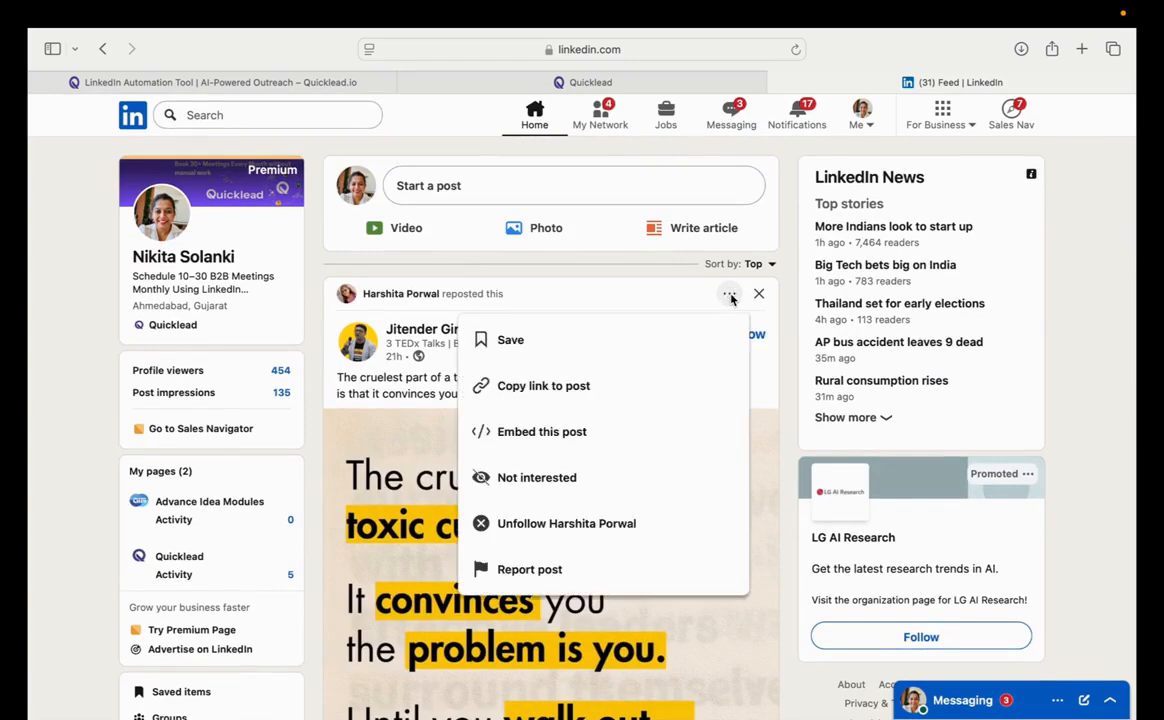
click(600, 395)
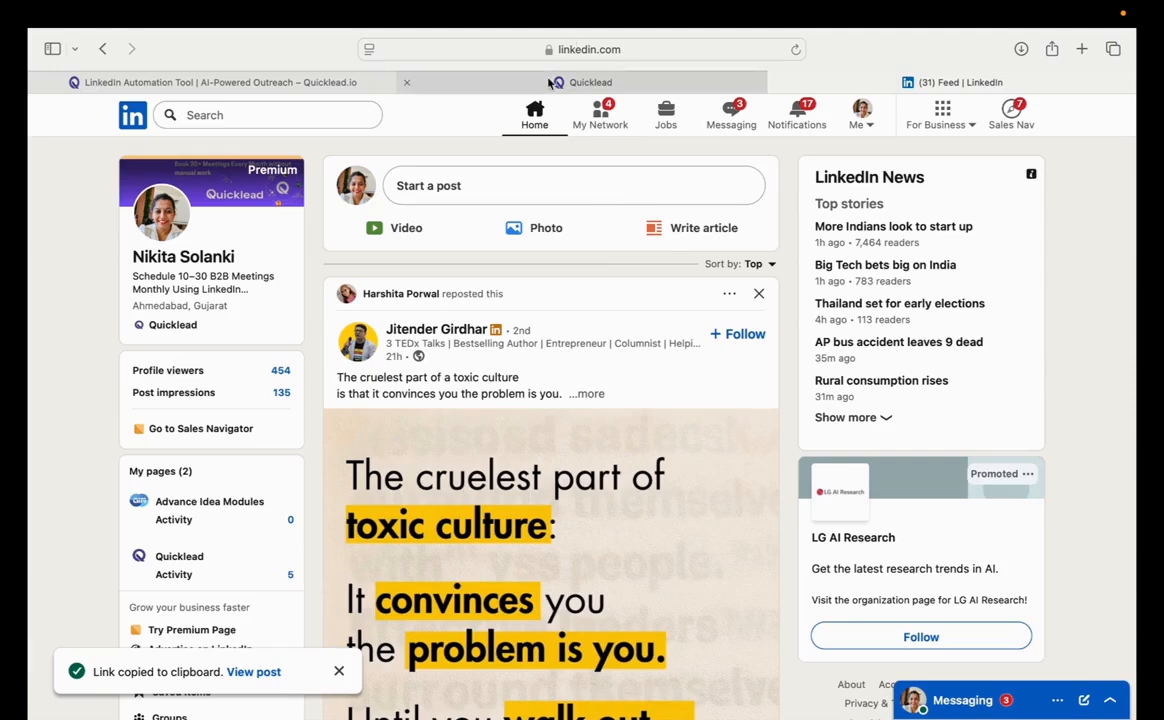
- Return to Quicklead, paste the post link into the import for LinkedIn profiles from post comments and extract the profiles
click(585, 82)
click(897, 253)
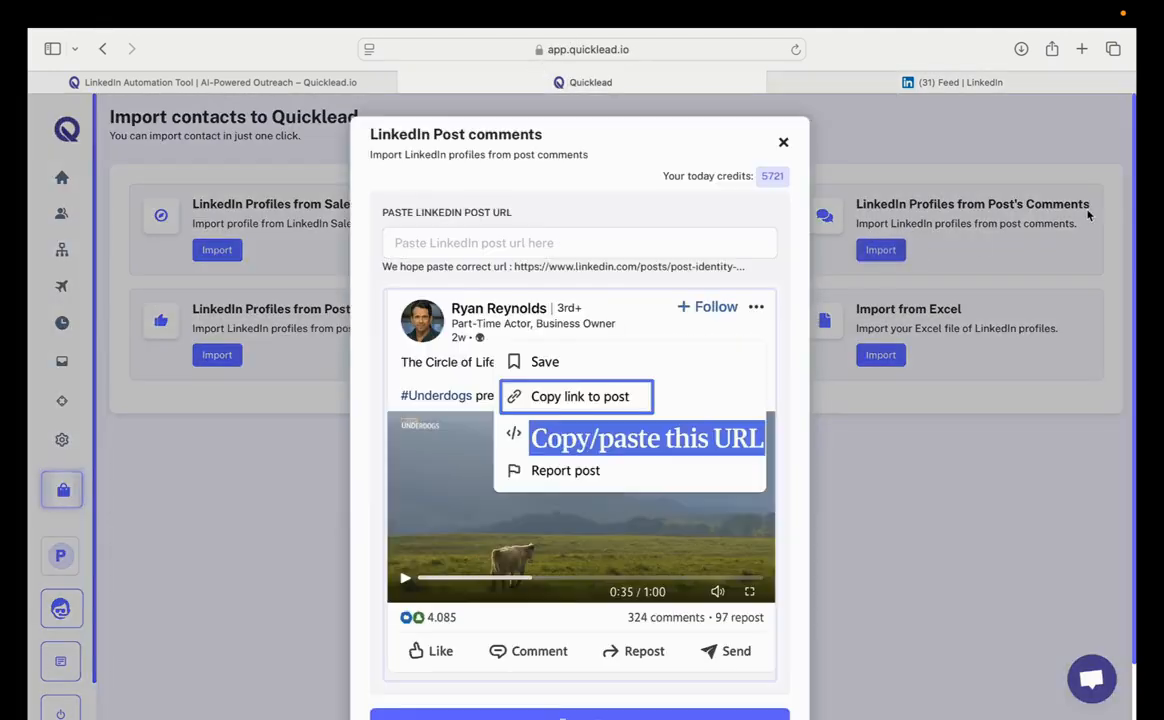
click(462, 246)
key(super+v)
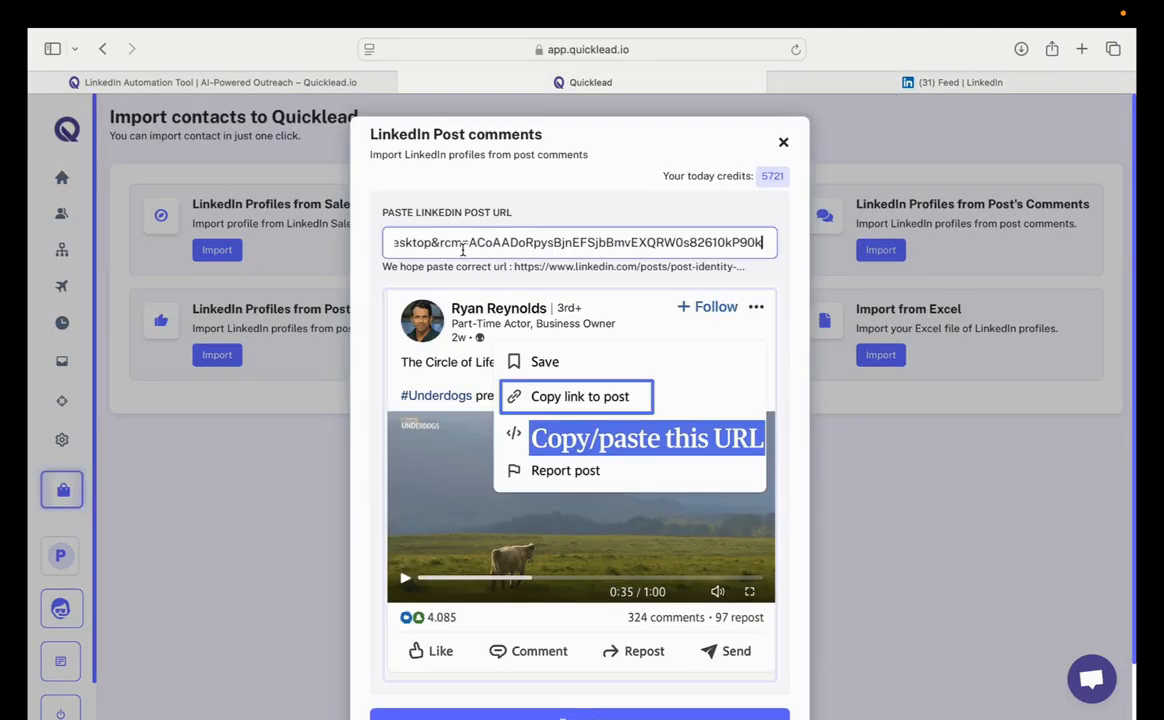
click(573, 190)
scroll(593, 640, down, 2)
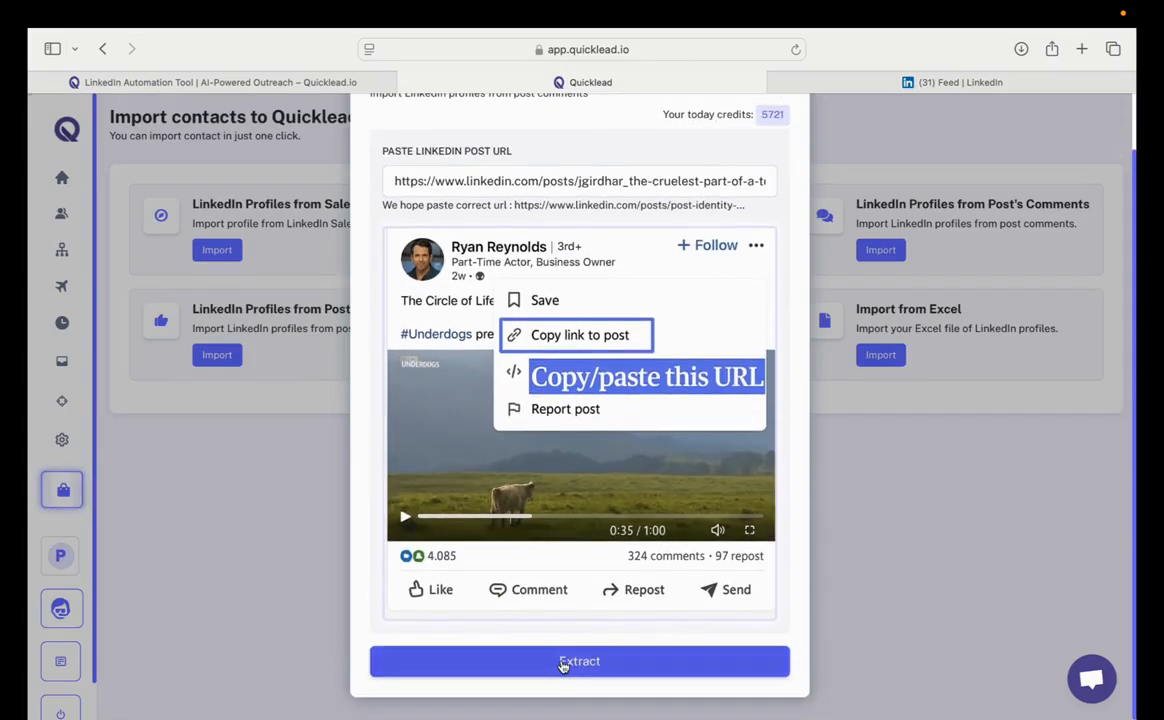
click(565, 660)
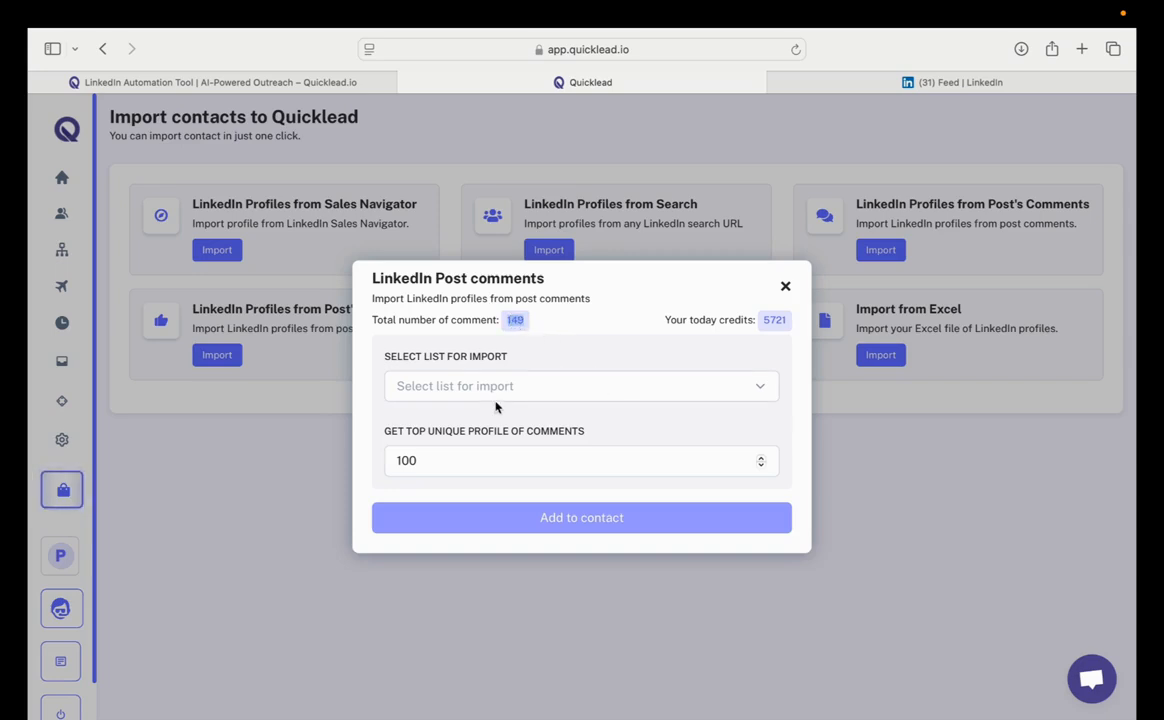
- Import the top 100 unique commenter profiles of the post into the "Automation people" list
click(466, 386)
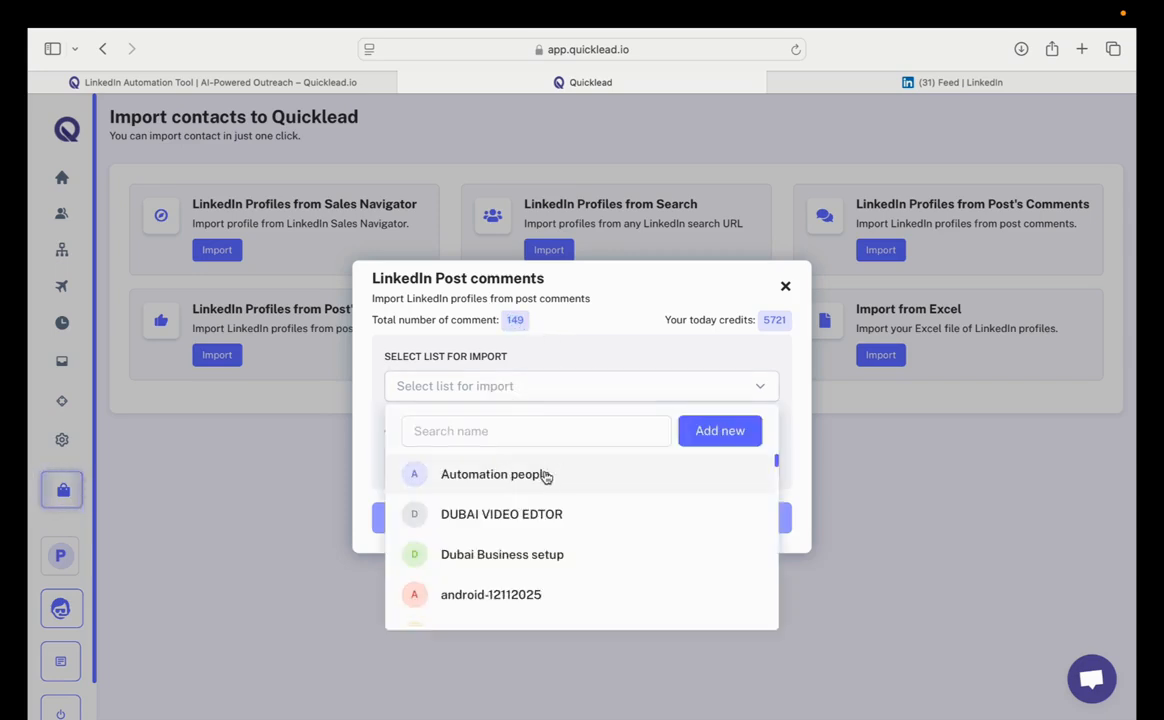
click(462, 475)
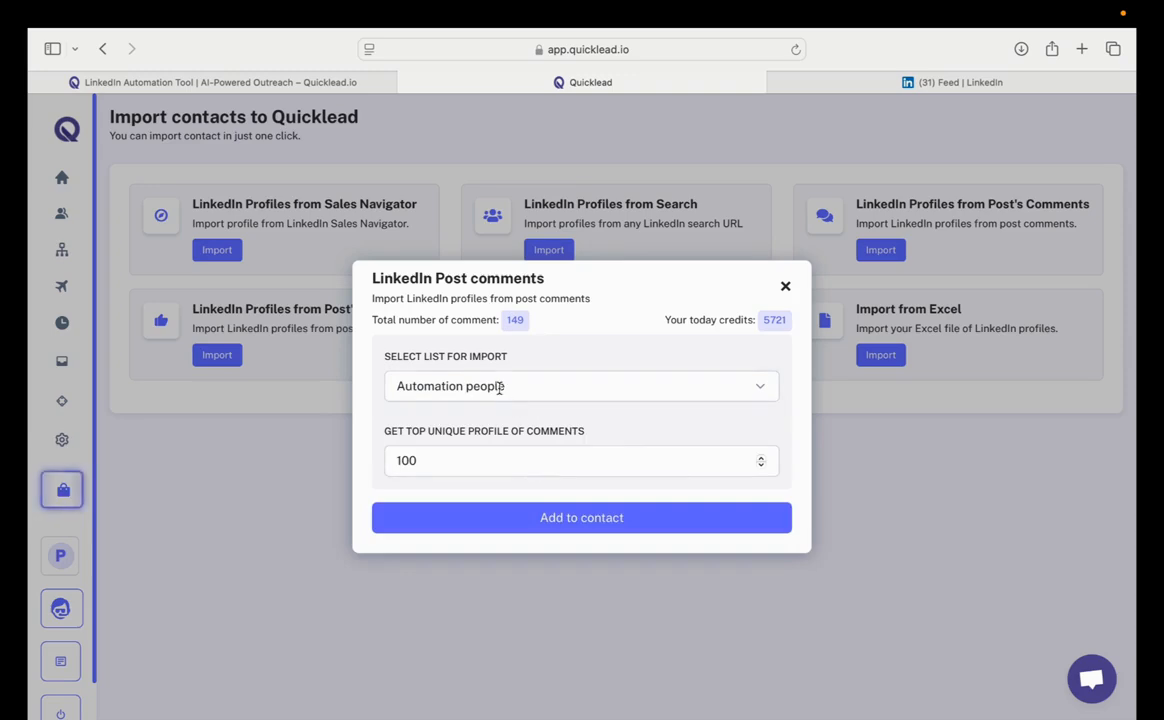
click(438, 465)
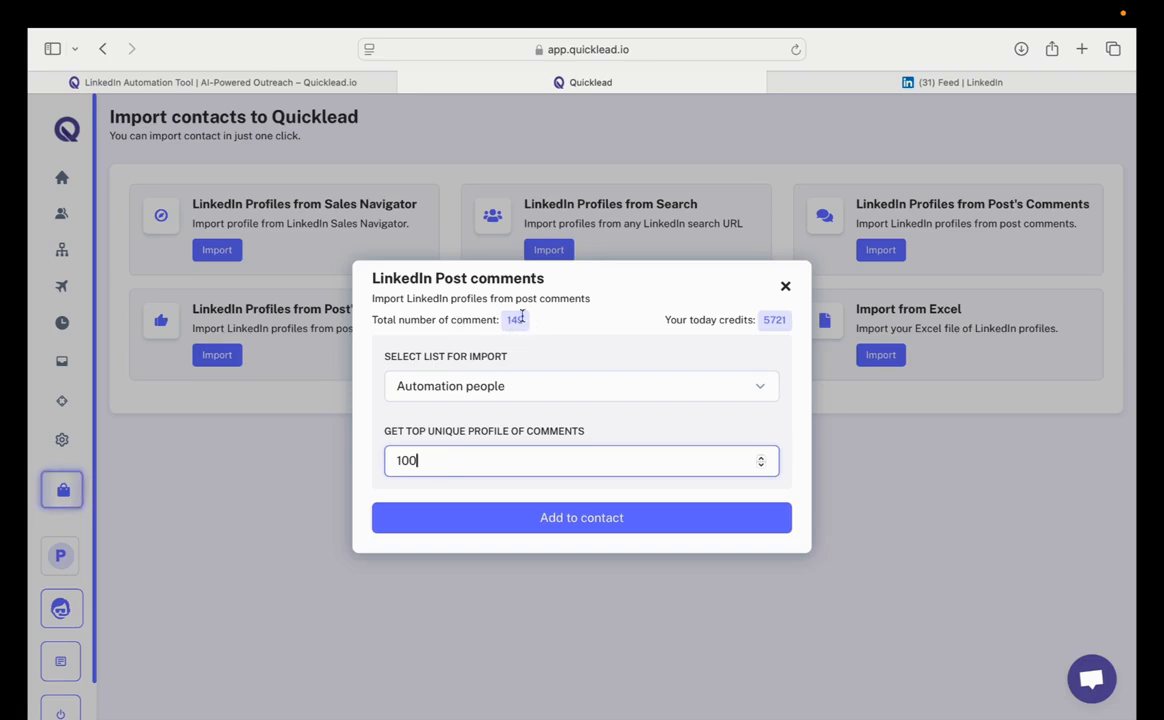
click(546, 510)
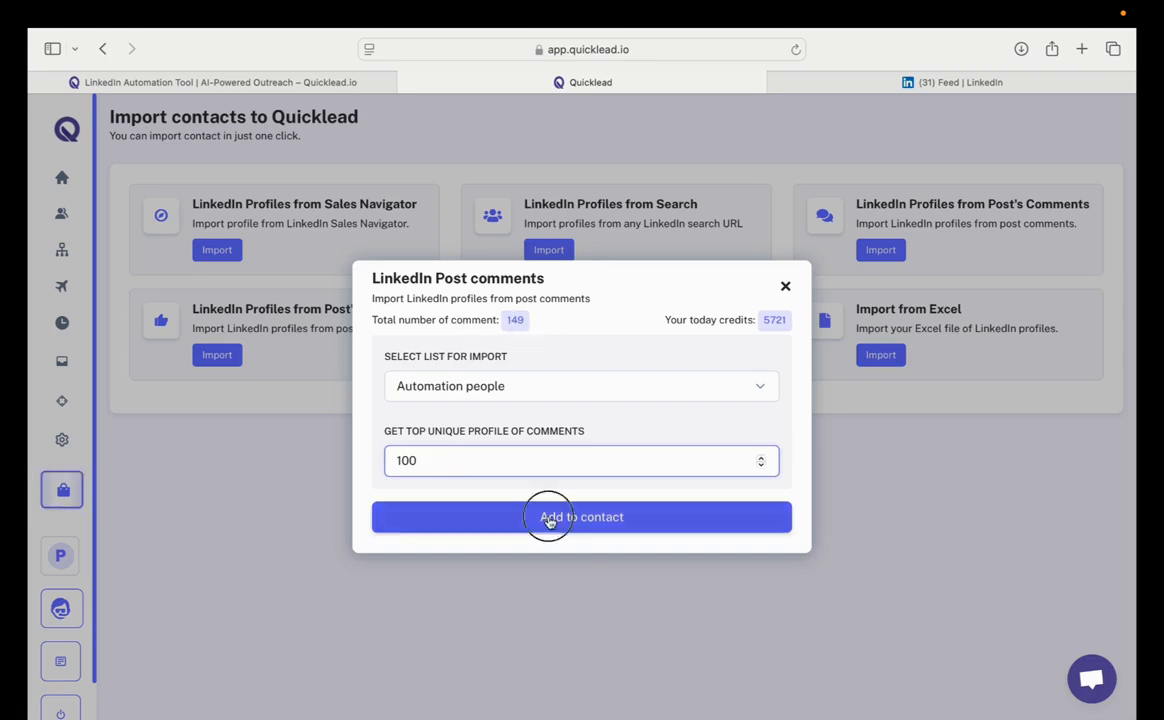
click(566, 518)
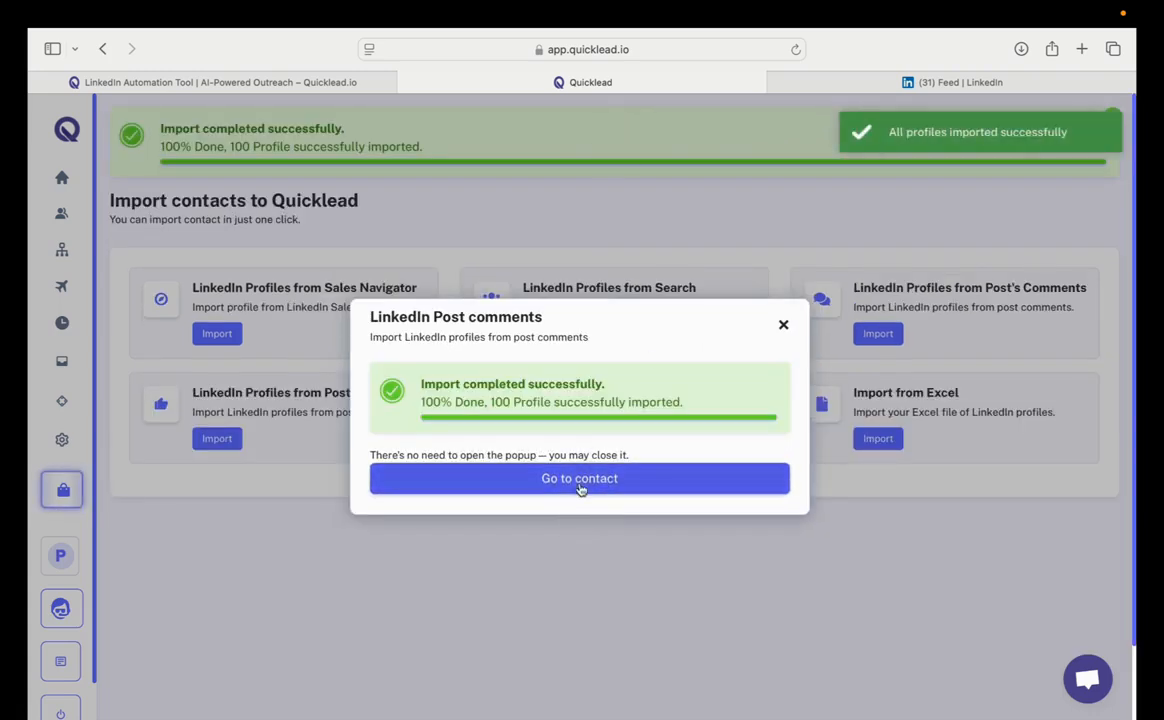
- Go to the contacts, dismiss the import banner and review the "Automation people" list
click(580, 484)
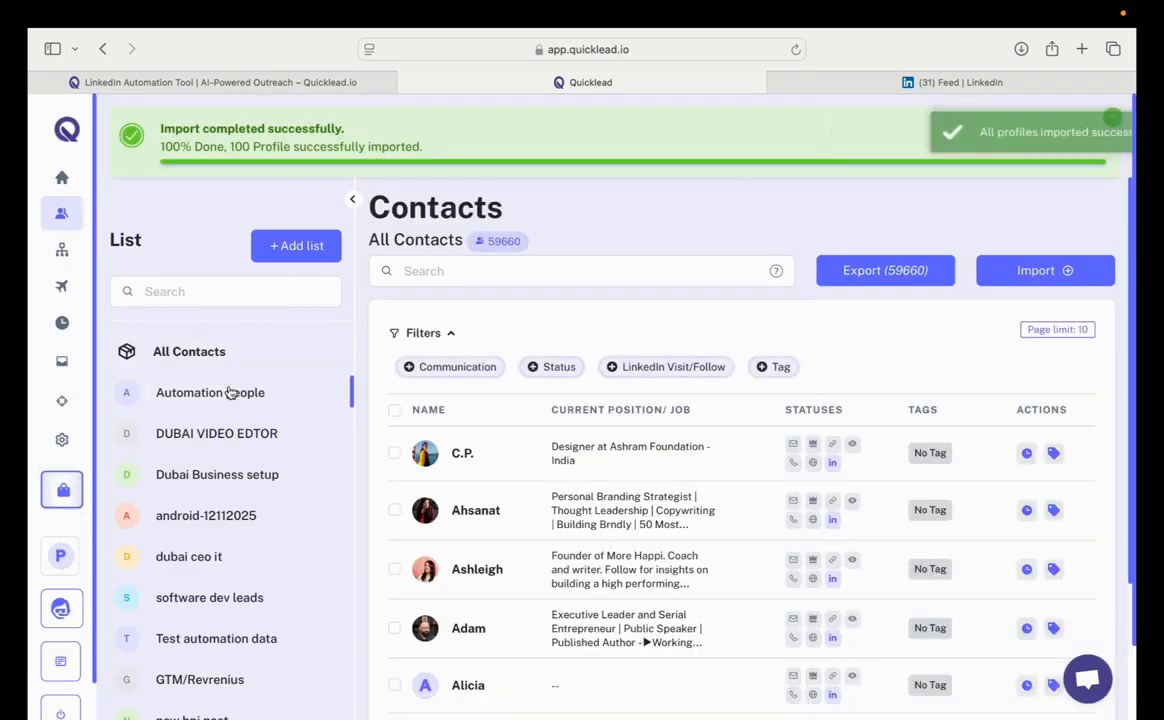
click(243, 398)
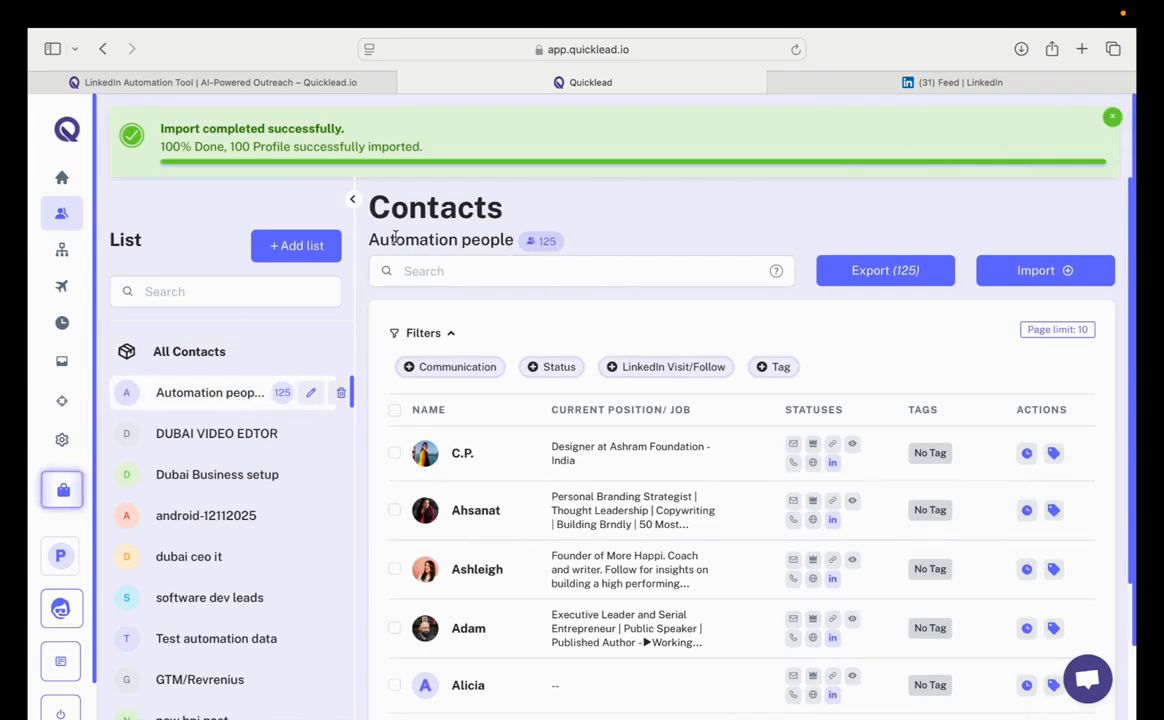
click(1112, 117)
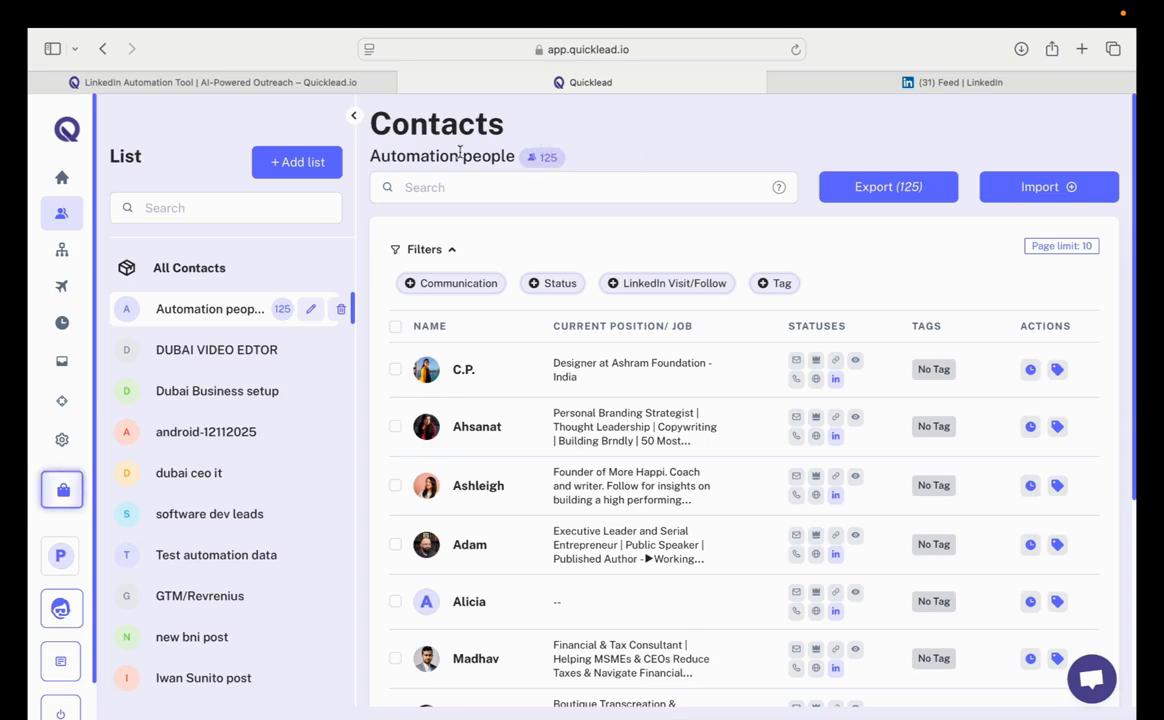
click(232, 312)
- Create a Sequence campaign named "Sequence 12 Dec 2025" and continue to its sequence templates
mouse_move(156, 223)
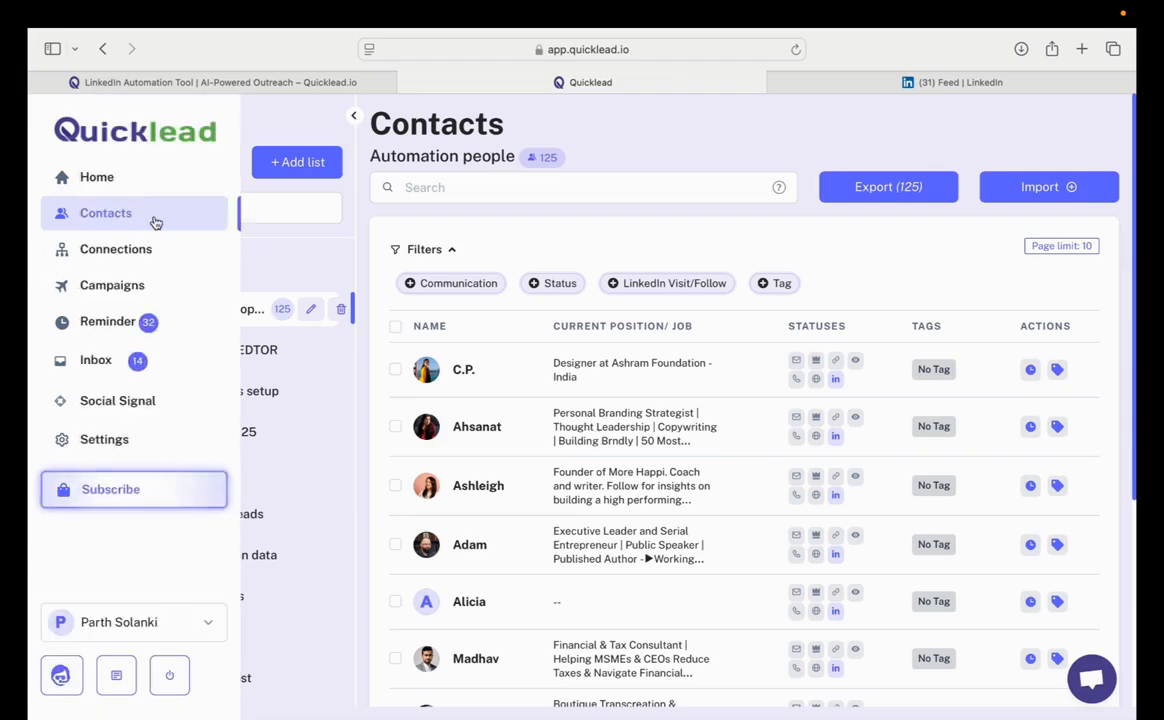
click(131, 287)
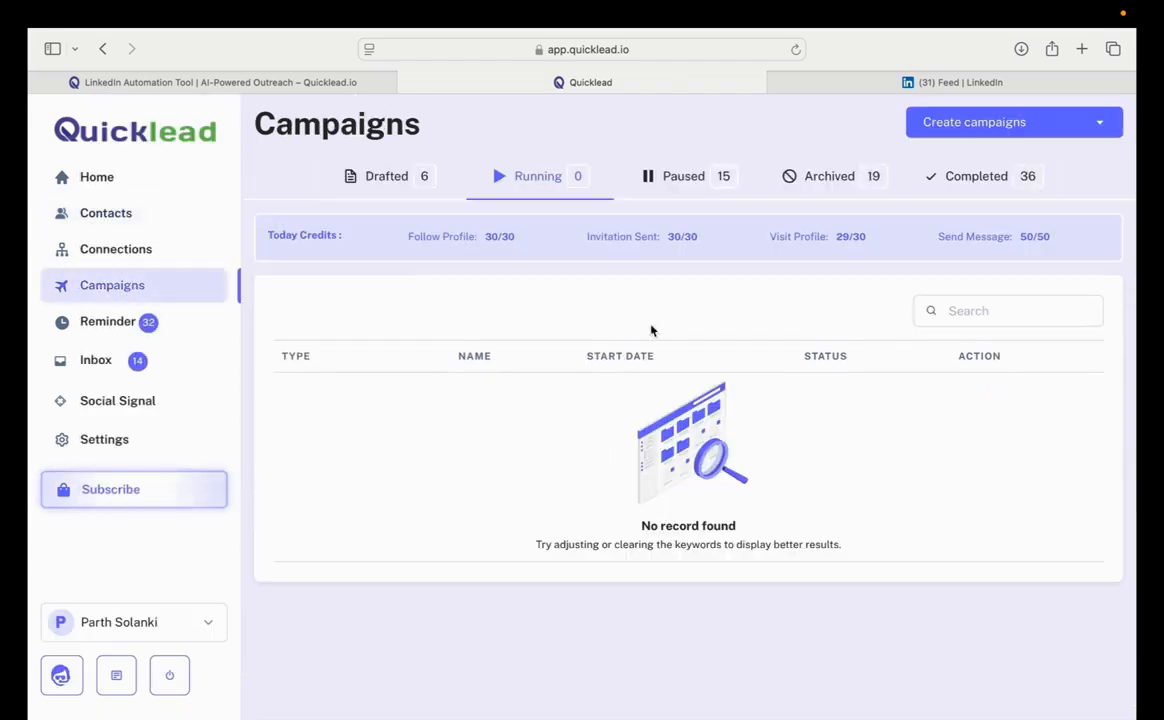
click(996, 128)
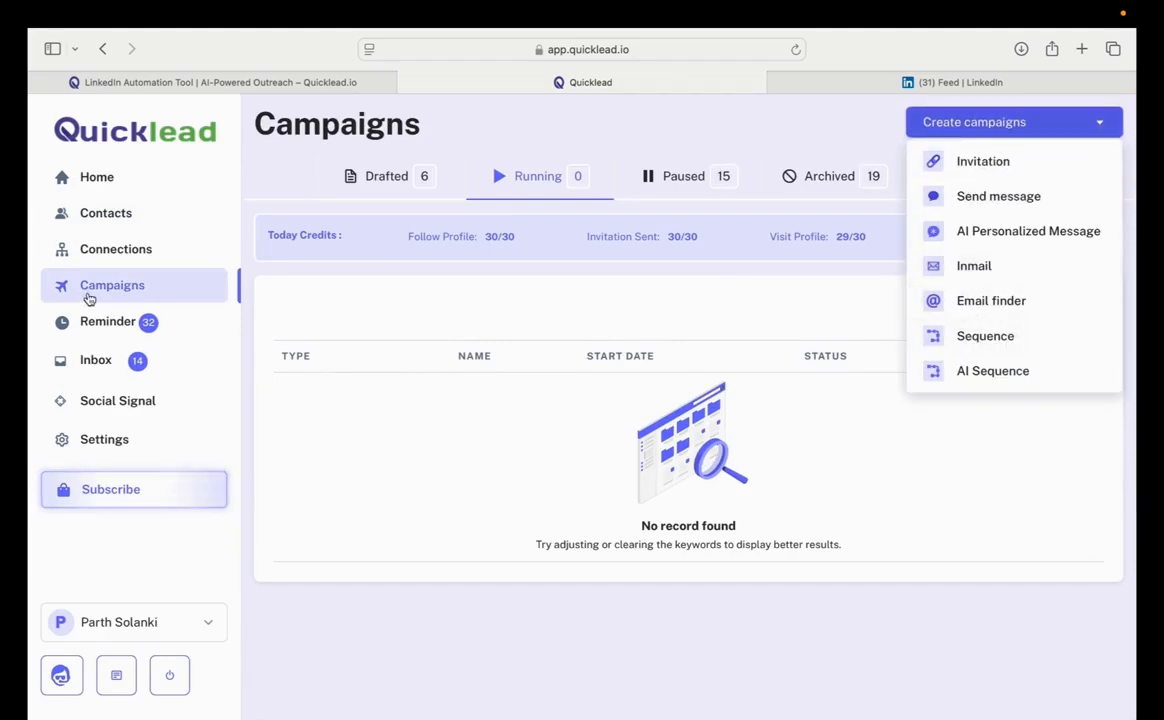
click(974, 344)
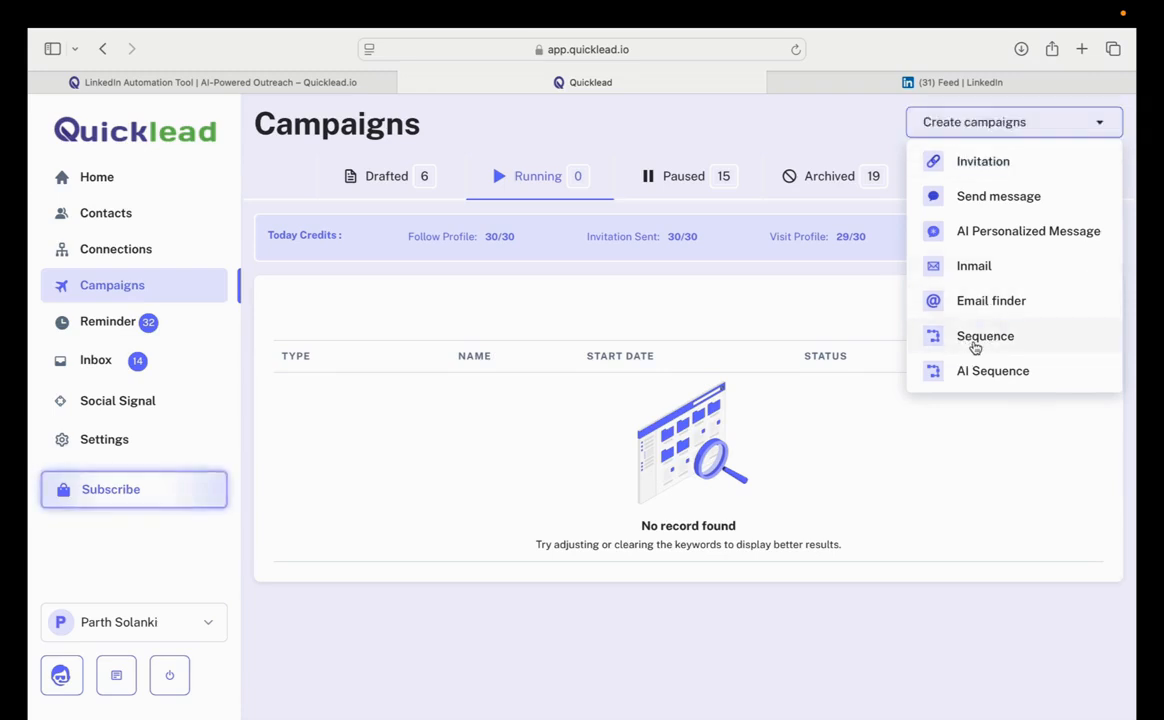
click(318, 237)
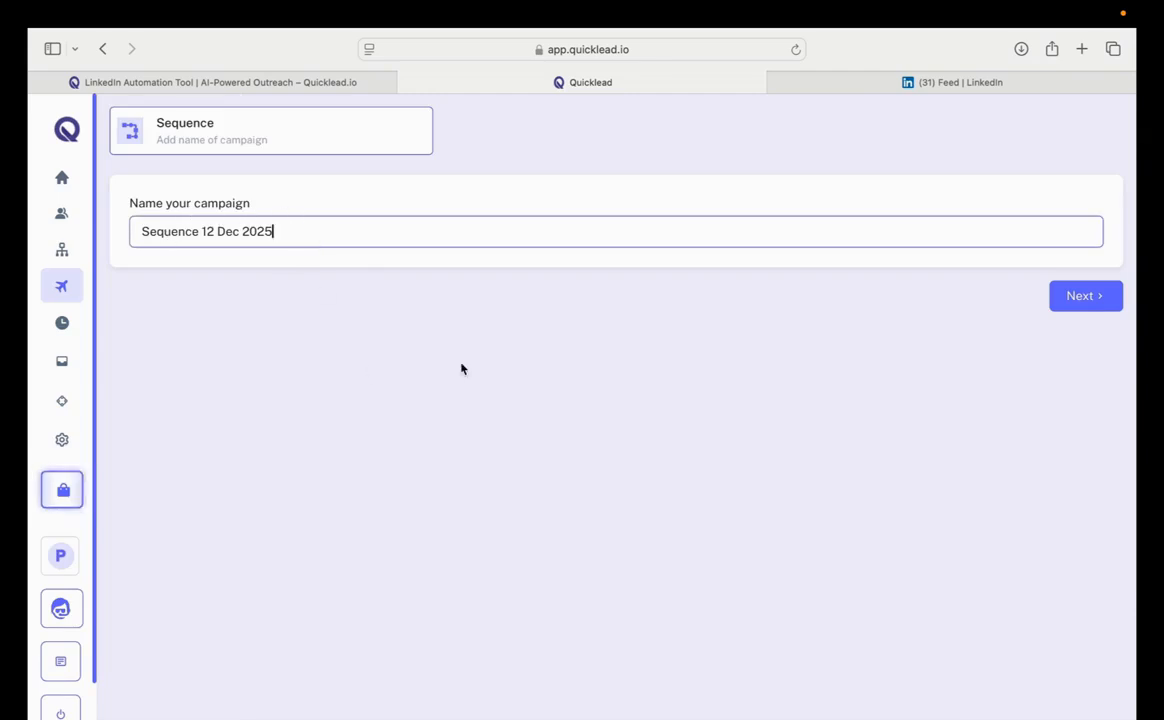
click(1048, 298)
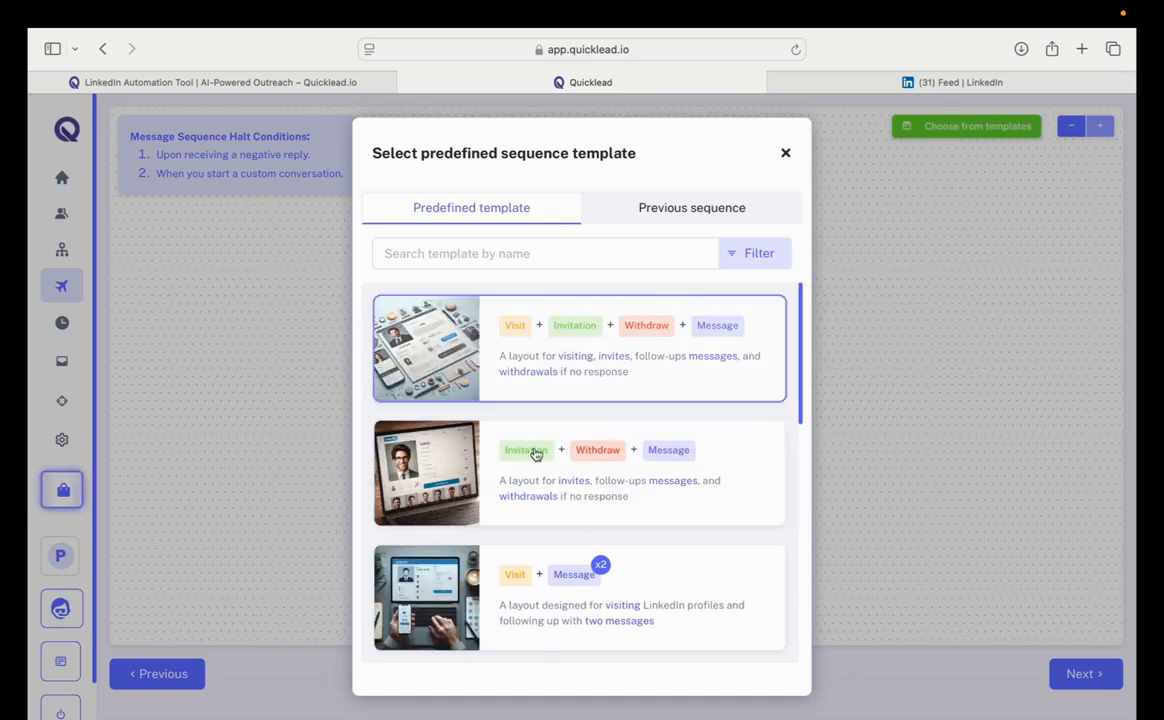
- Compare the predefined templates and previous sequences, and load the predefined Visit + Invitation + Withdraw + Message template
scroll(559, 527, down, 5)
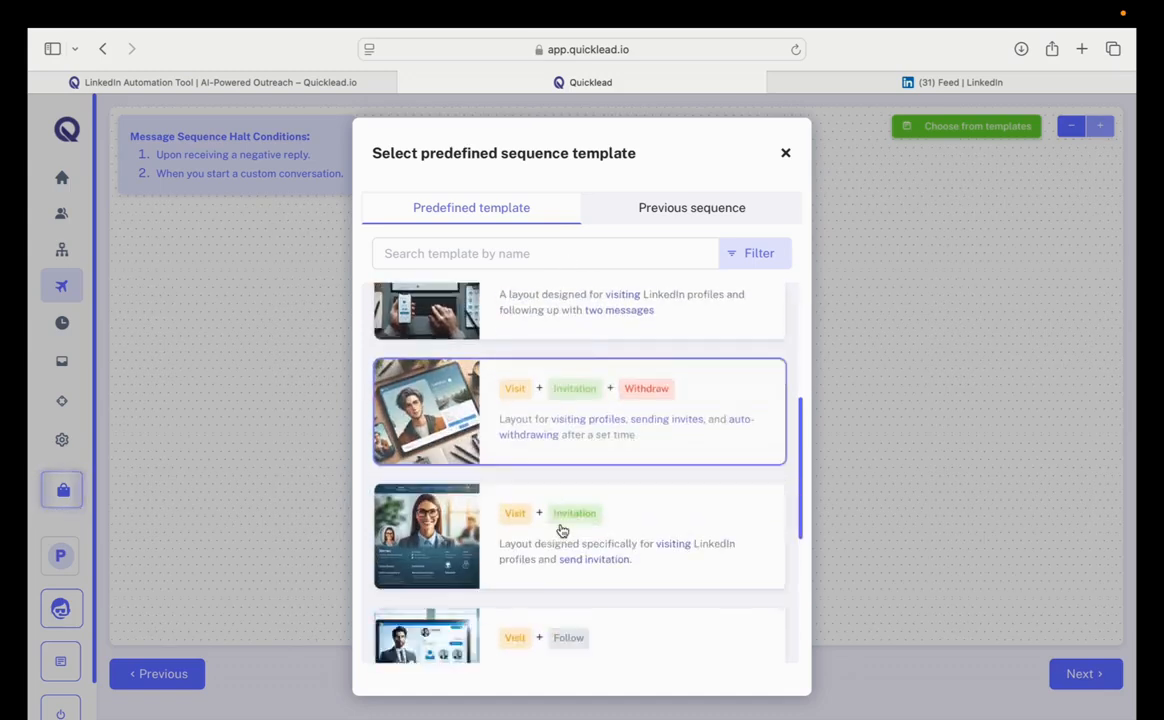
scroll(560, 530, up, 5)
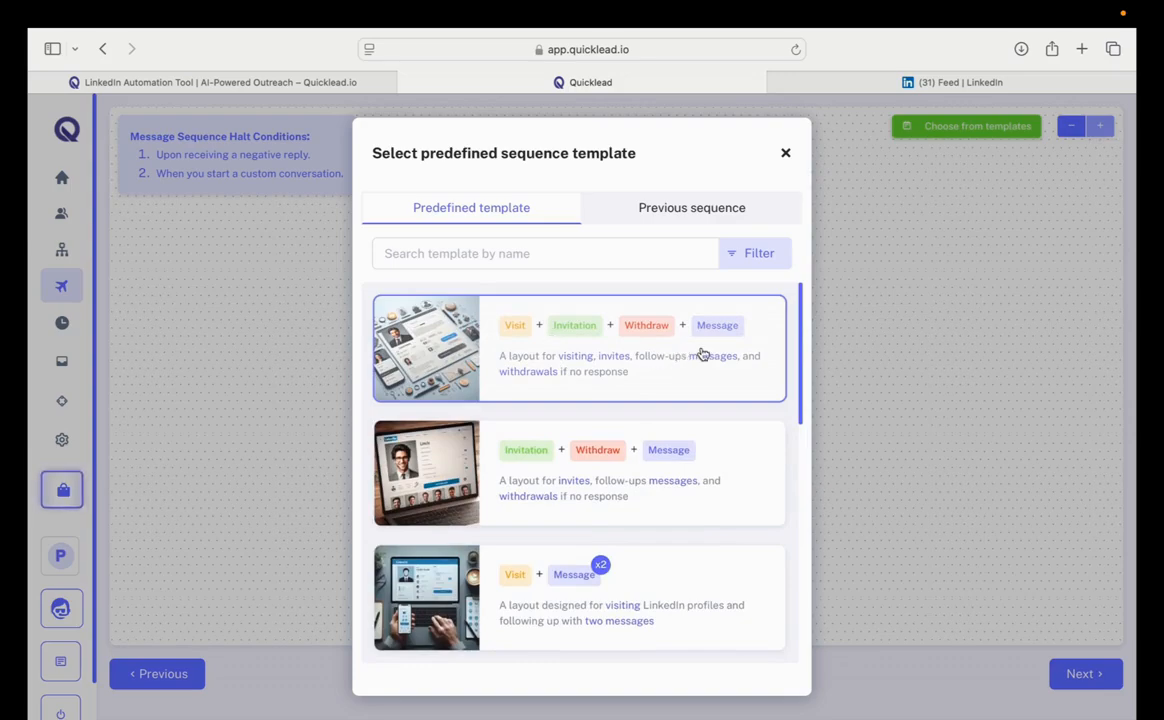
click(707, 208)
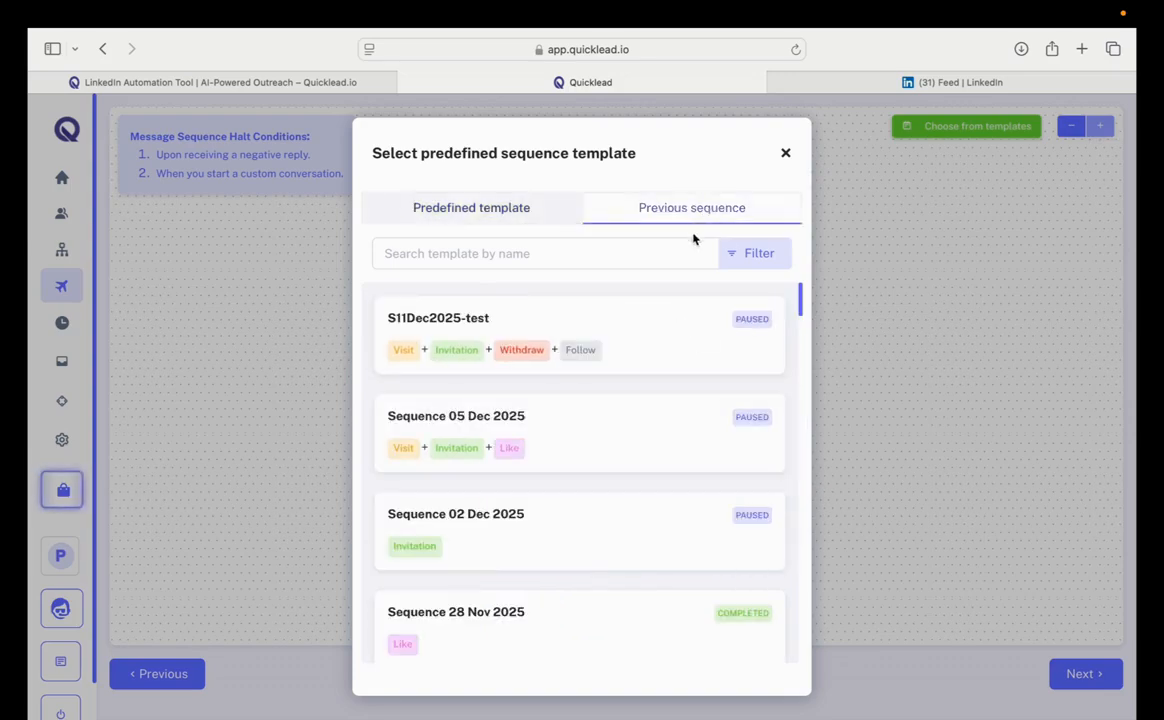
scroll(616, 456, down, 5)
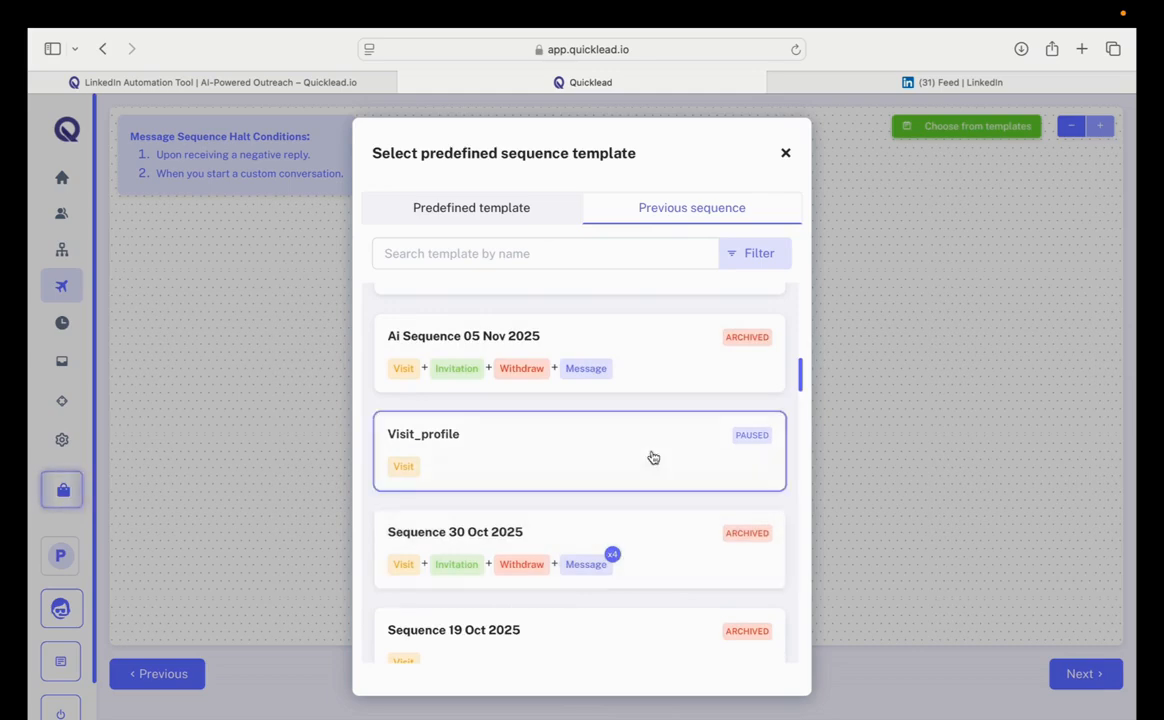
scroll(668, 546, up, 10)
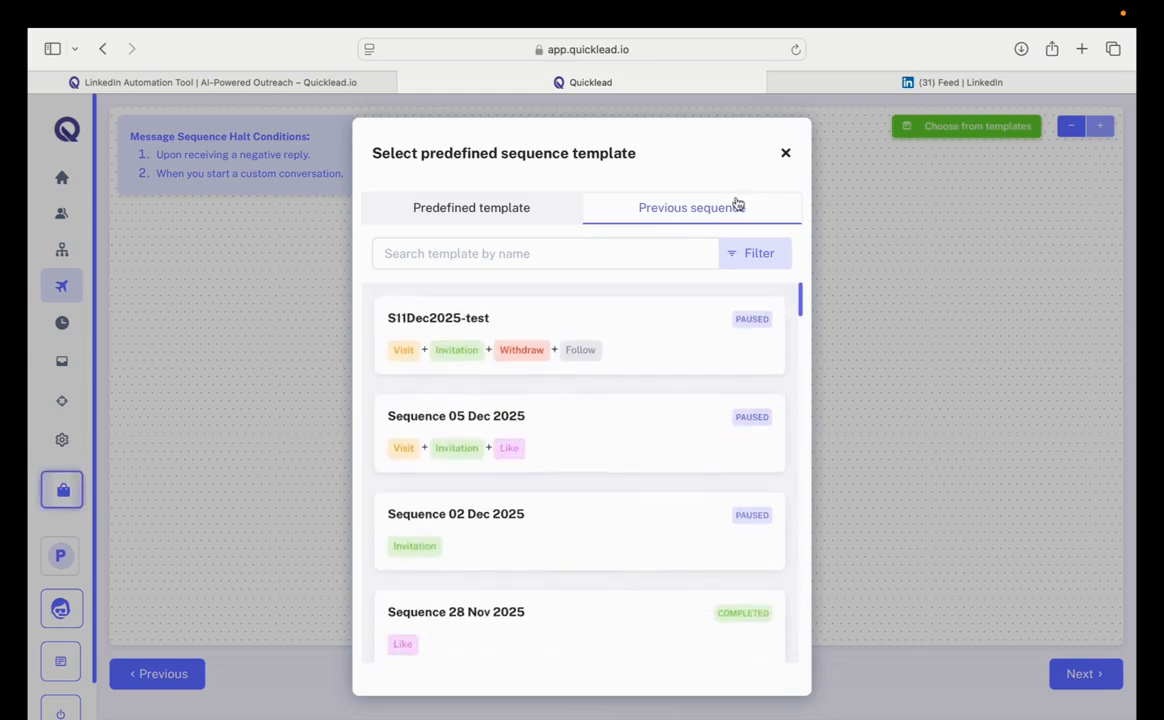
click(513, 207)
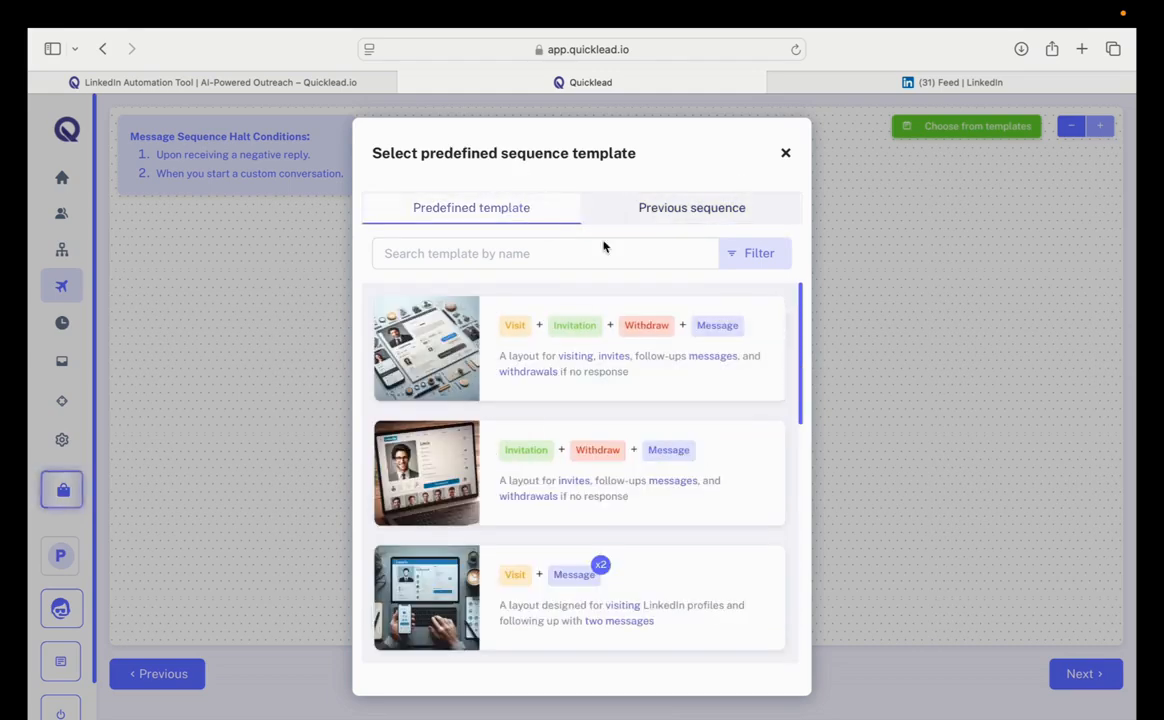
click(524, 361)
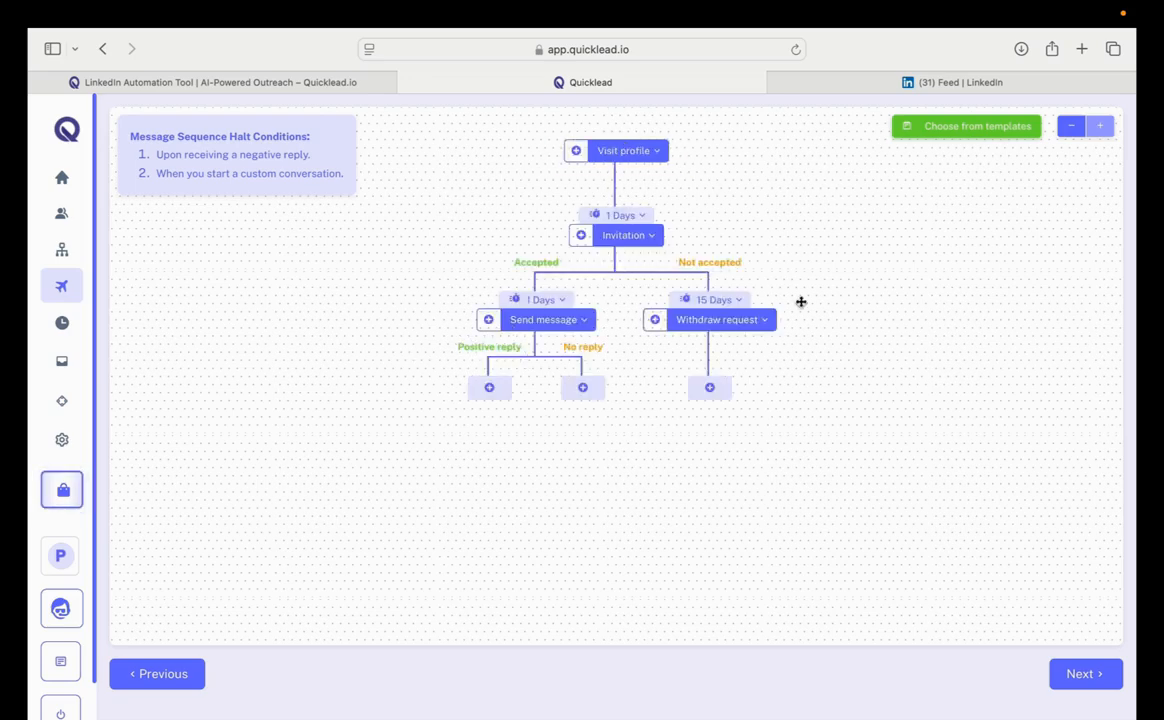
- Reset the sequence to a single Visit profile action and add Follow profile, Like post and Invitation beneath it
click(624, 151)
click(611, 185)
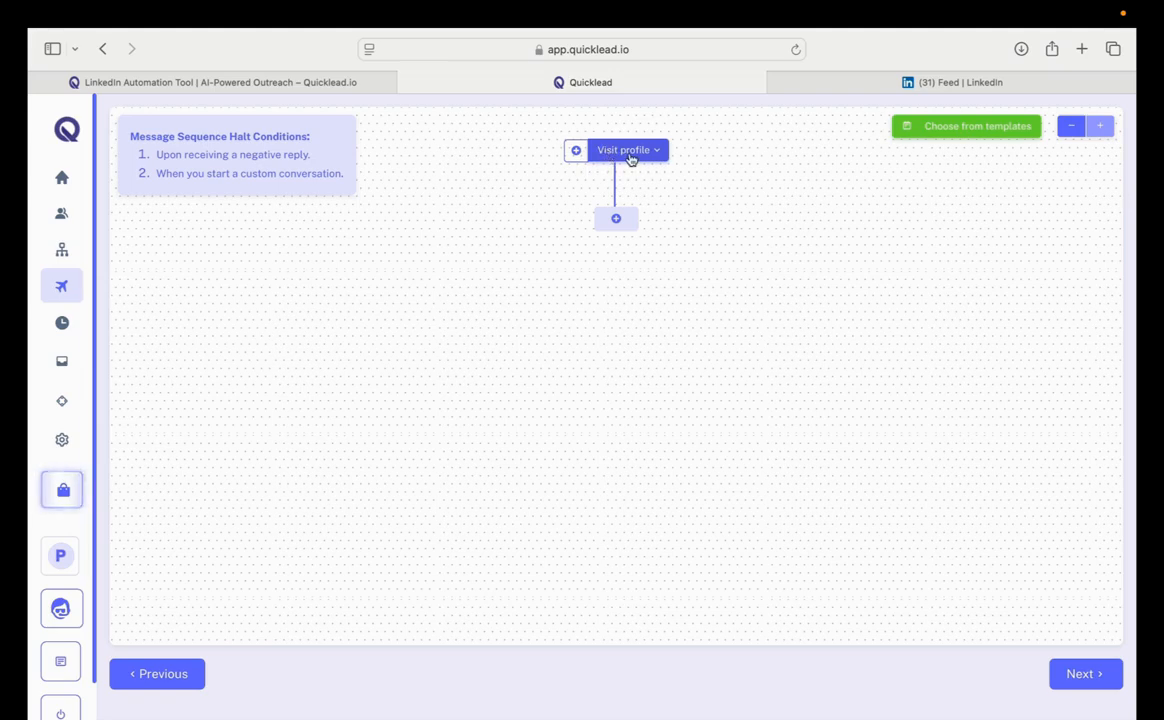
click(618, 220)
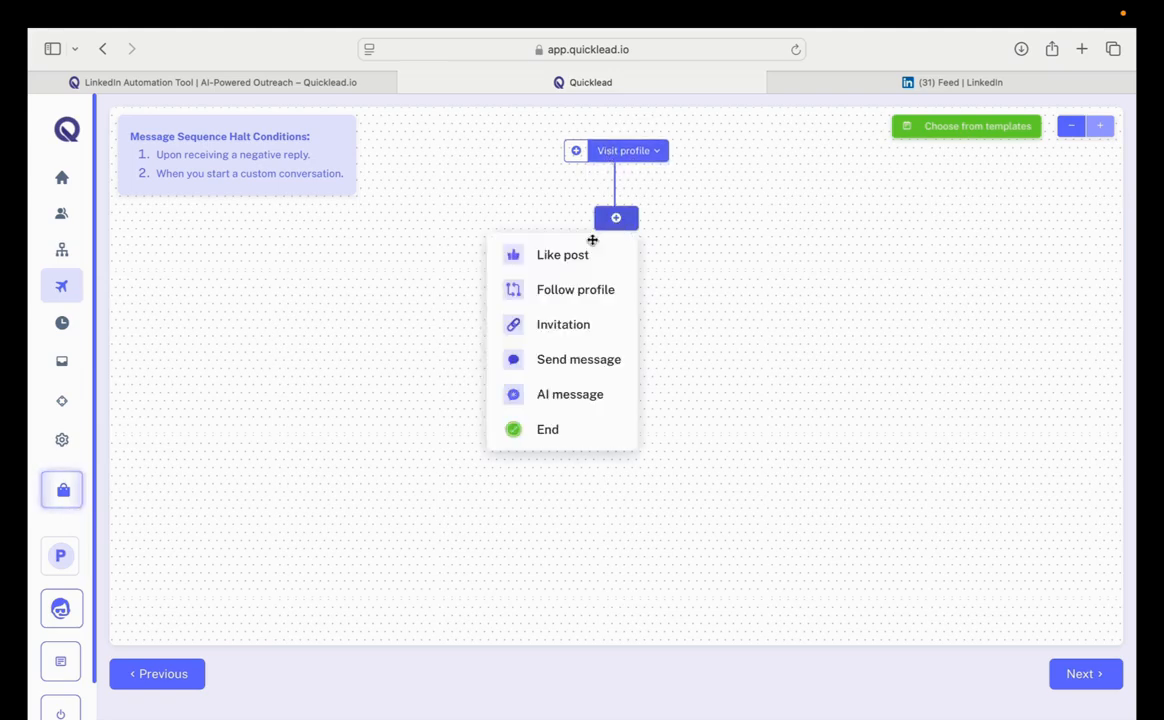
click(590, 295)
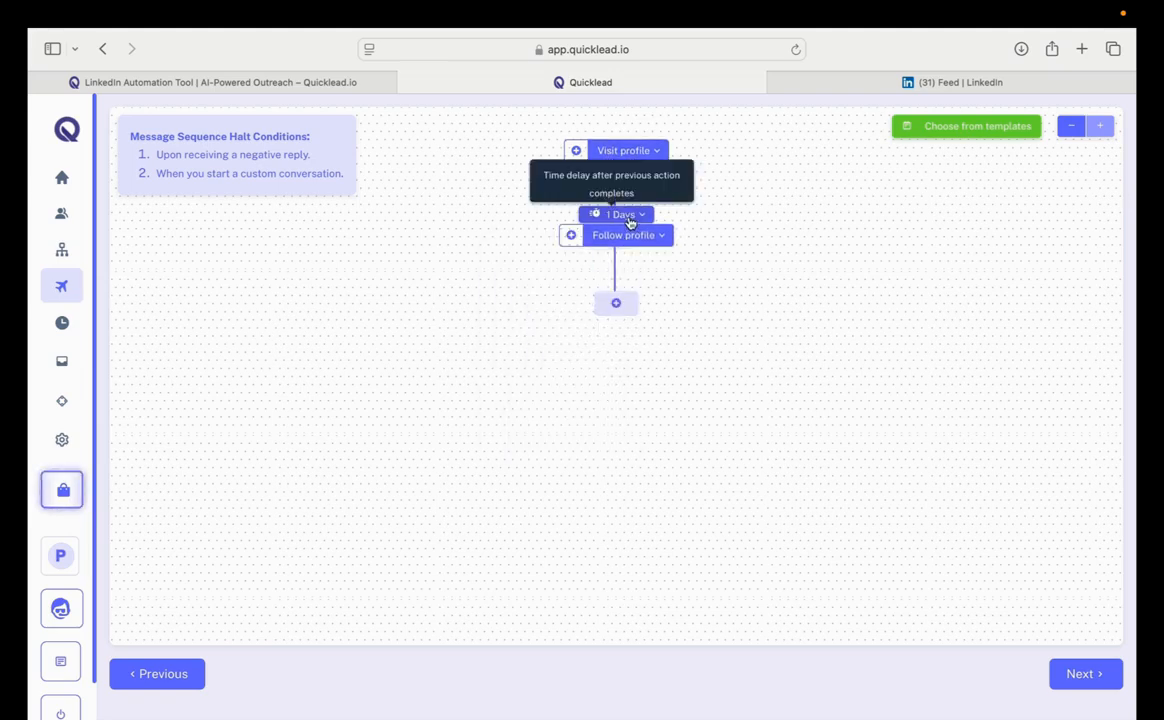
click(616, 302)
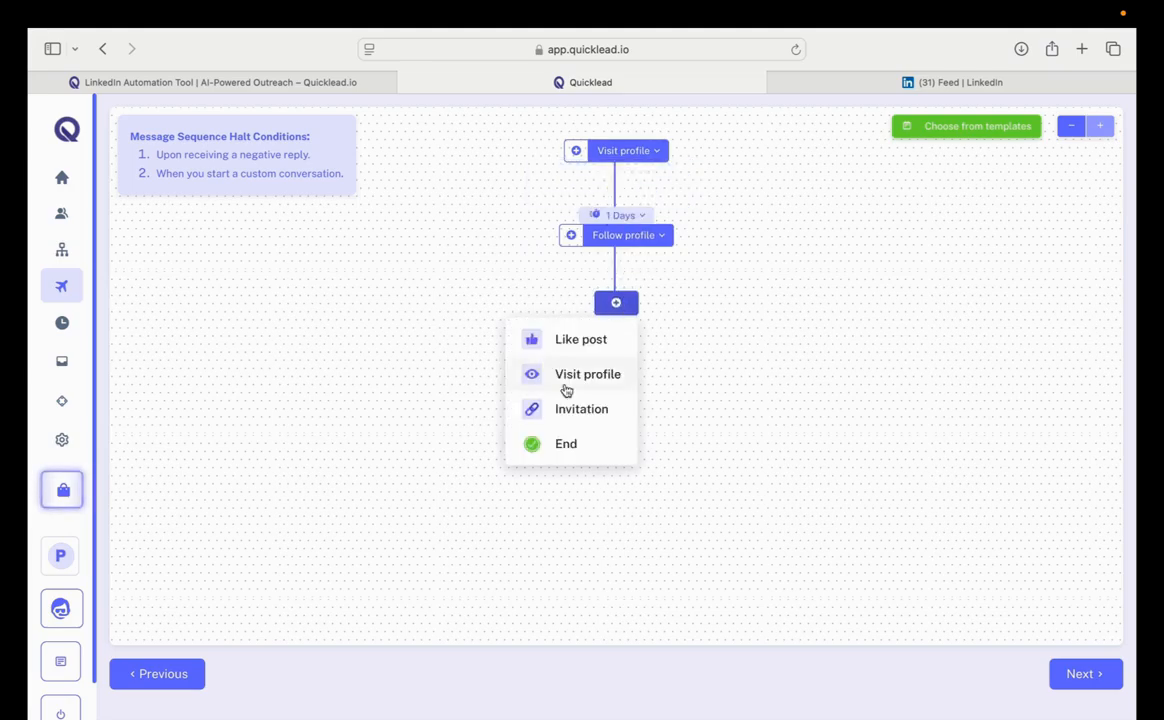
click(581, 339)
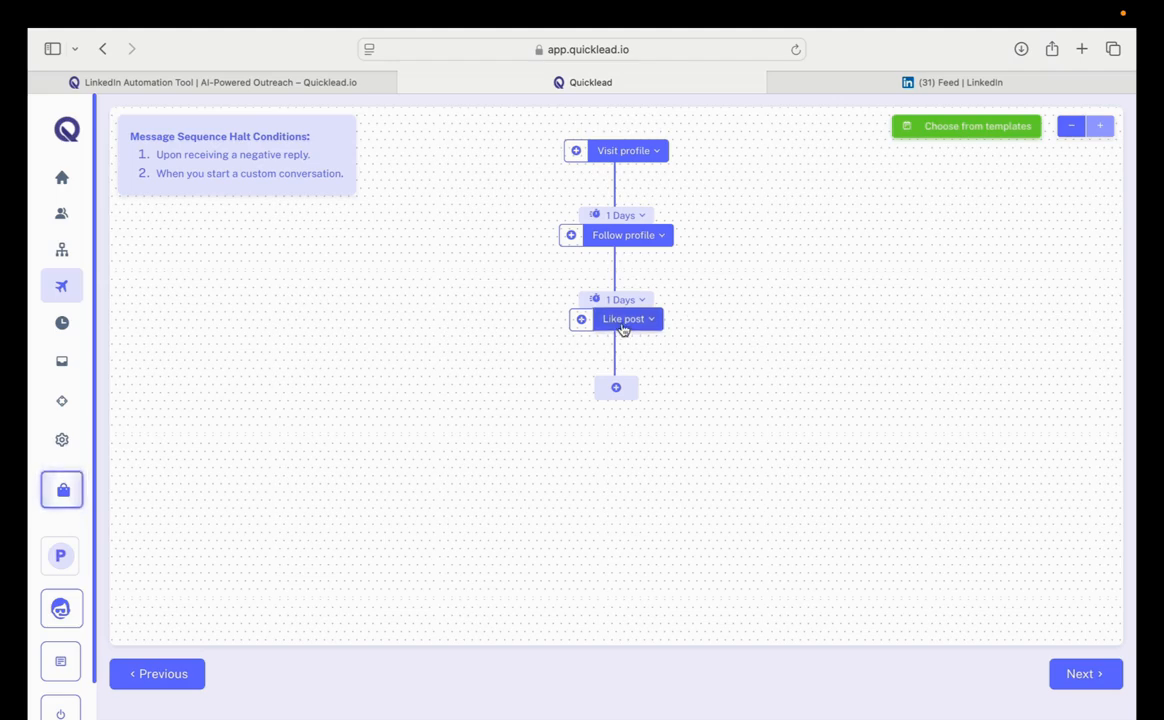
click(618, 385)
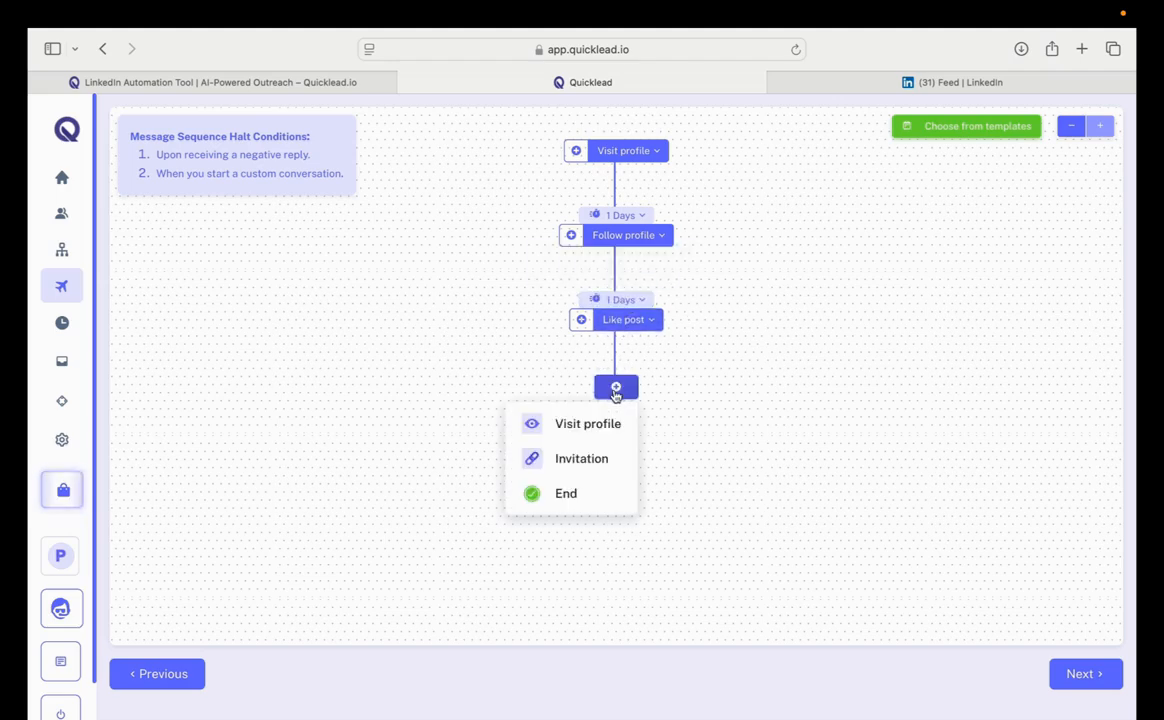
click(590, 460)
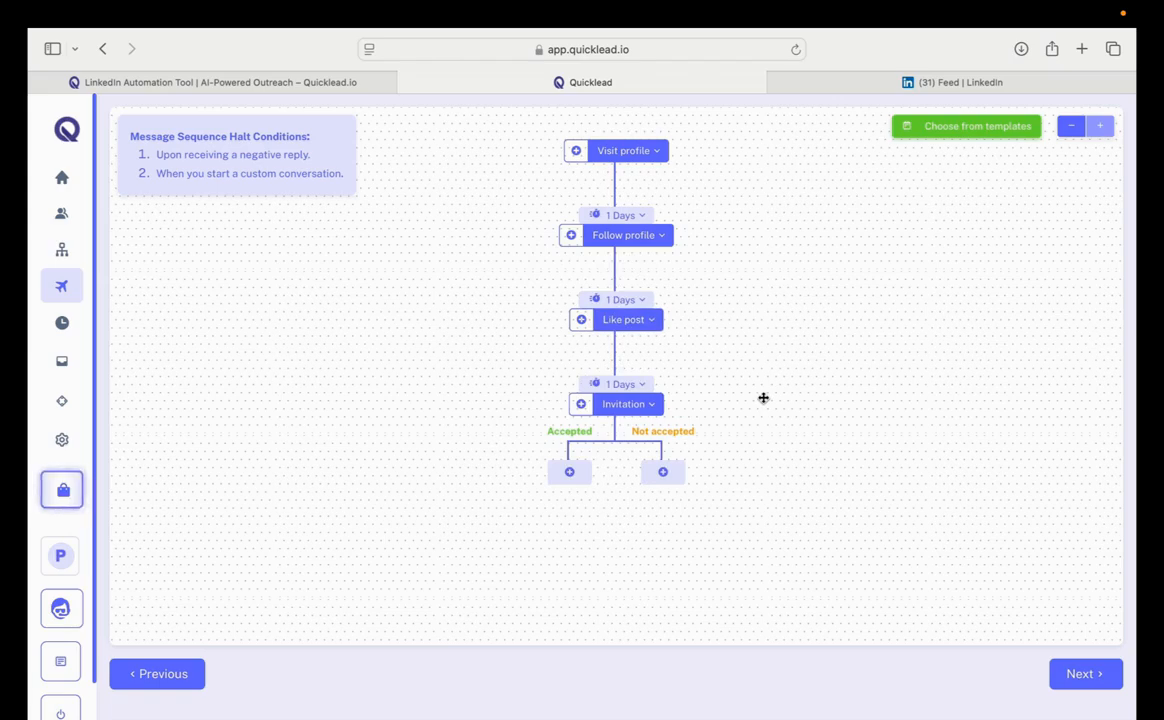
- Switch to LinkedIn and examine the people search results for "automation" alongside the campaign's sequence
click(890, 82)
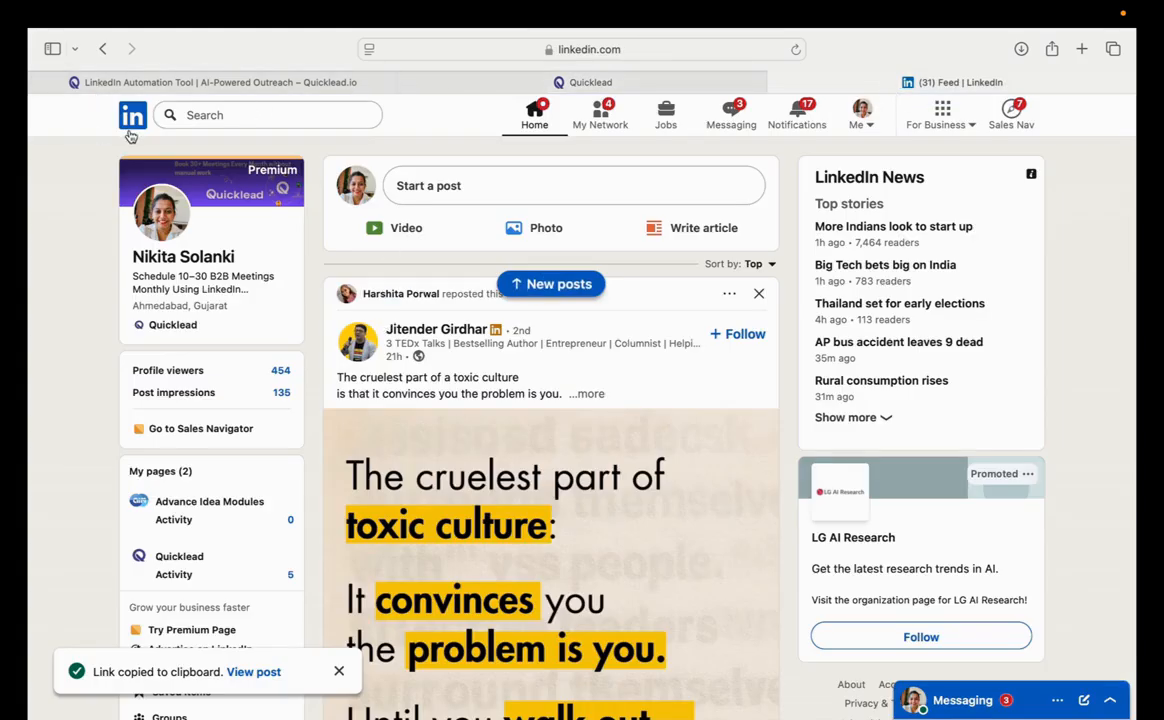
click(102, 48)
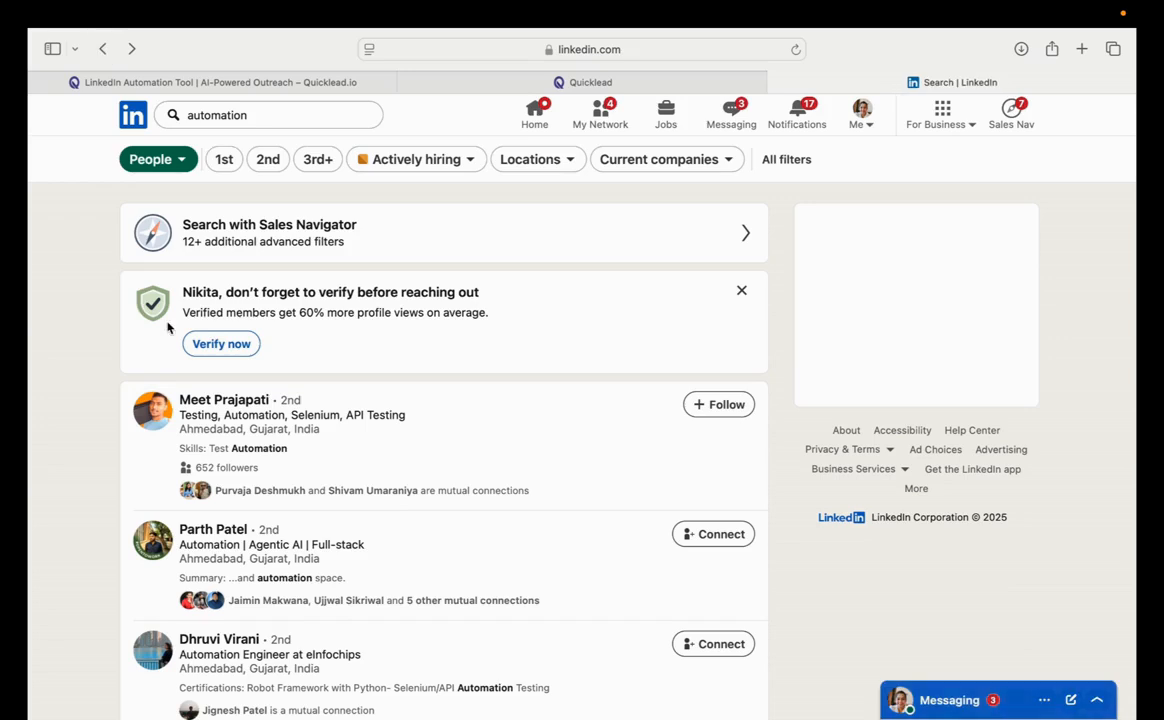
scroll(481, 514, down, 3)
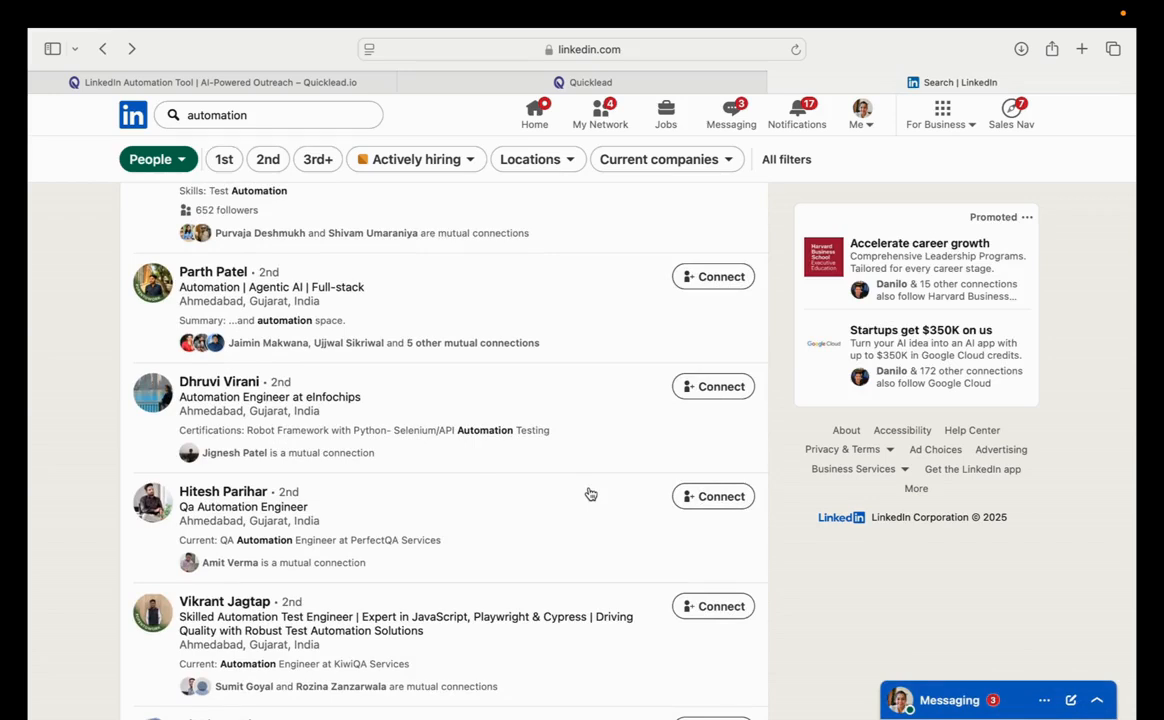
click(600, 82)
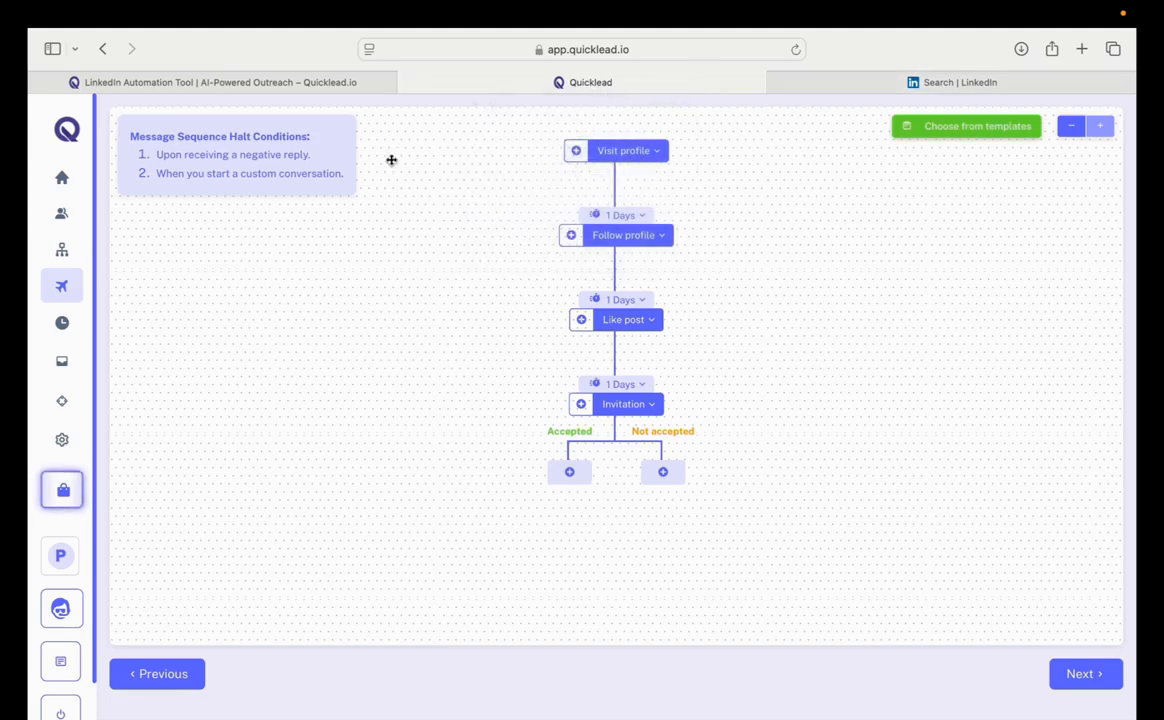
click(814, 80)
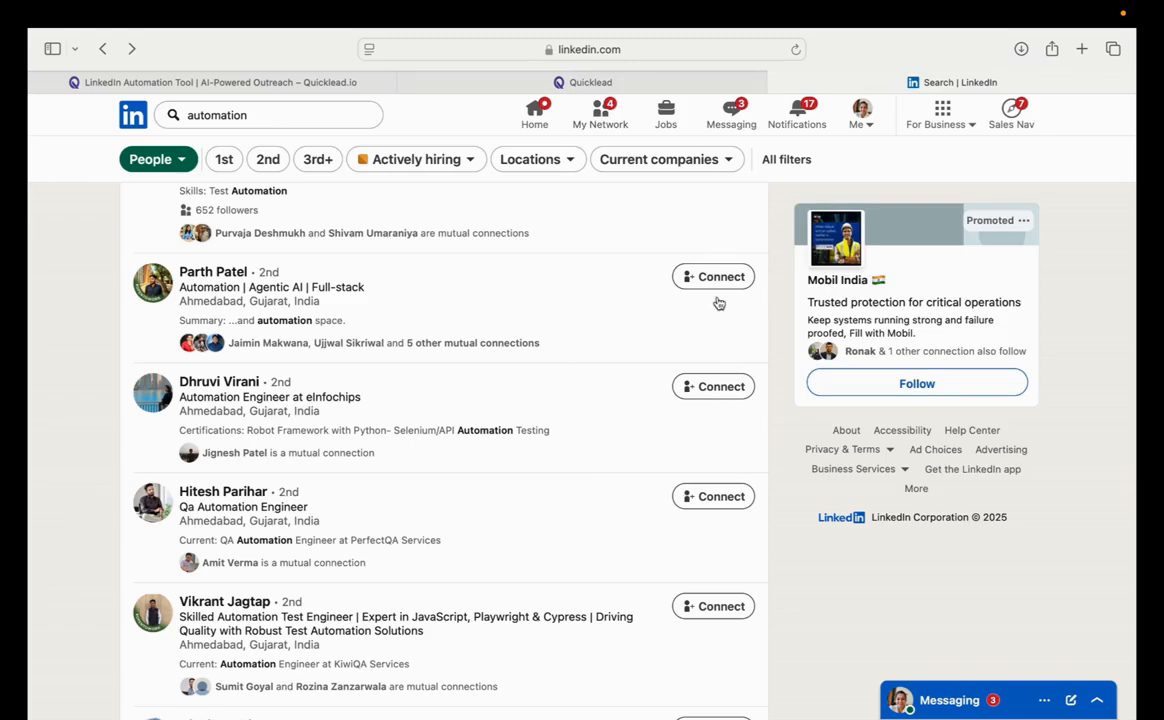
- Return to the Quicklead campaign and assign all contacts from the "Automation people" list to the Visit profile action
click(592, 82)
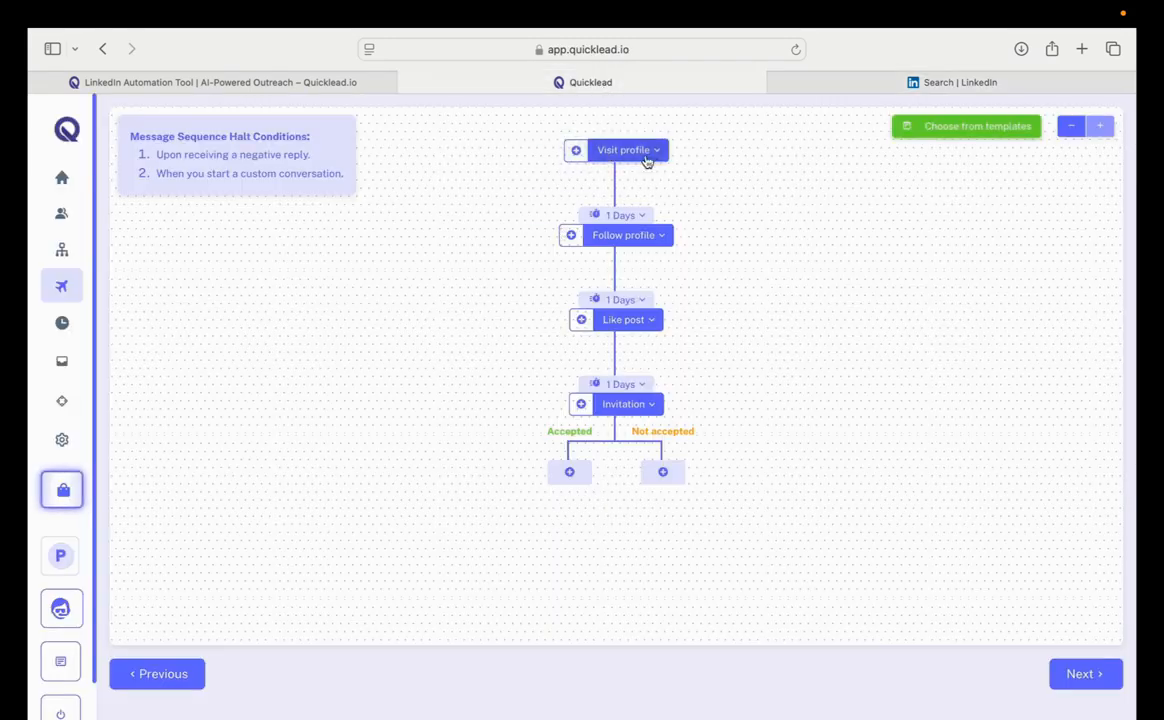
click(578, 155)
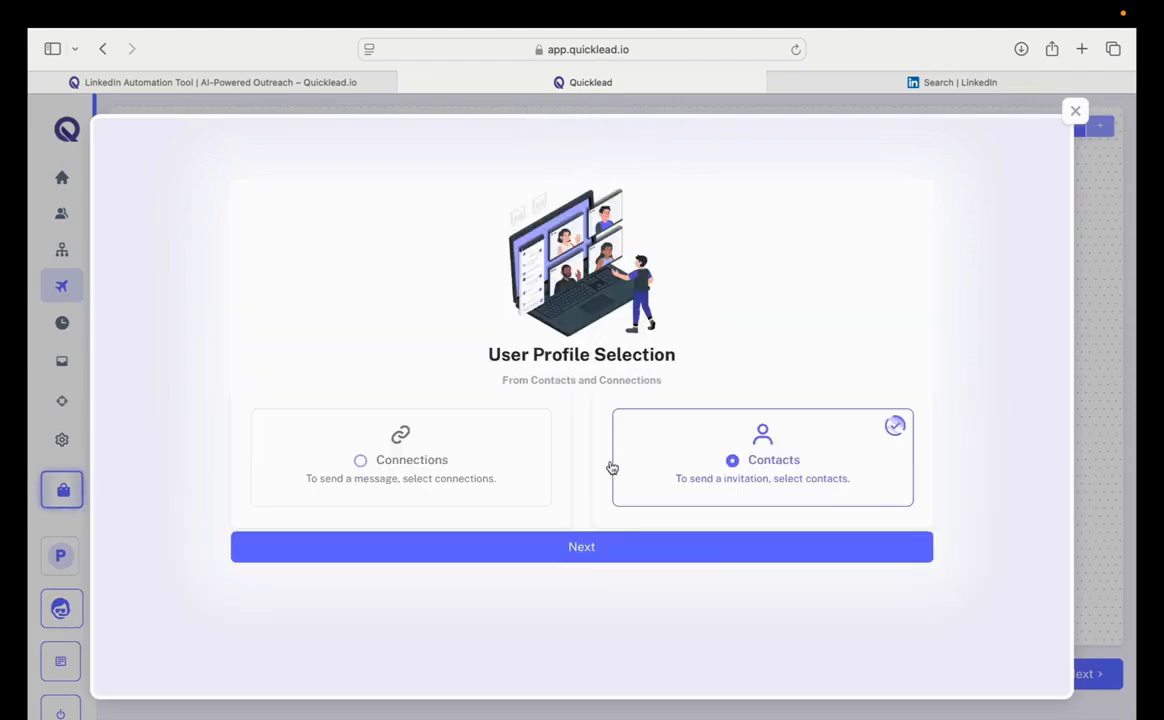
click(627, 545)
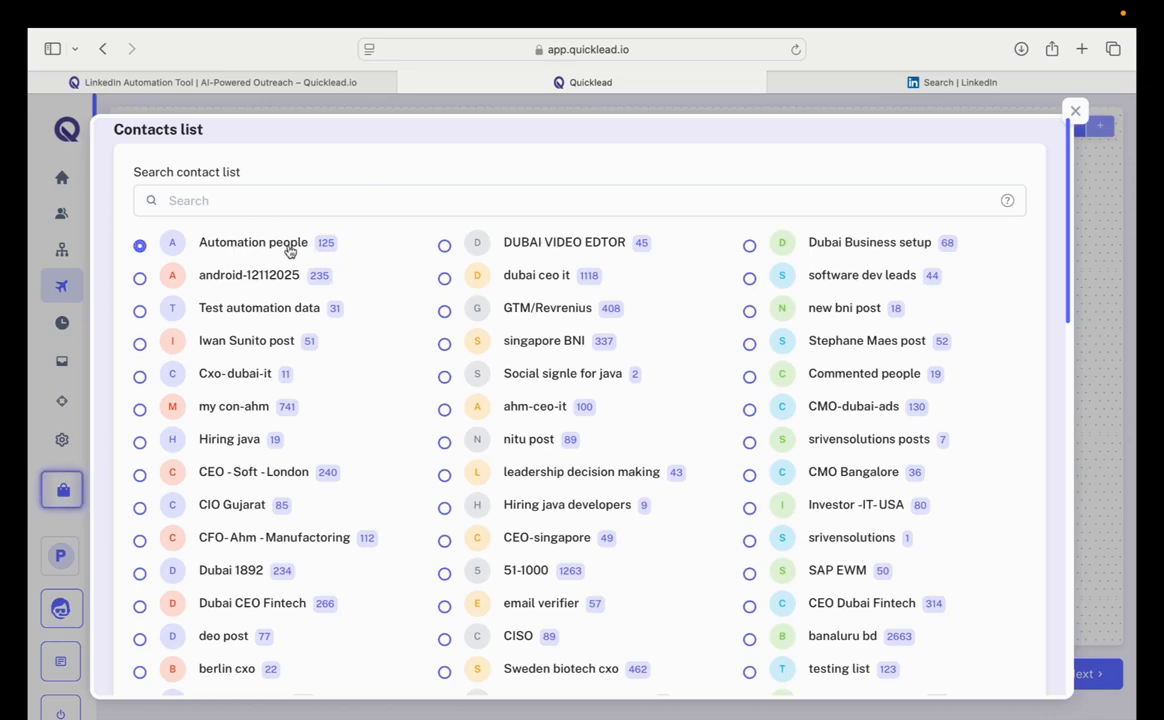
scroll(812, 372, down, 15)
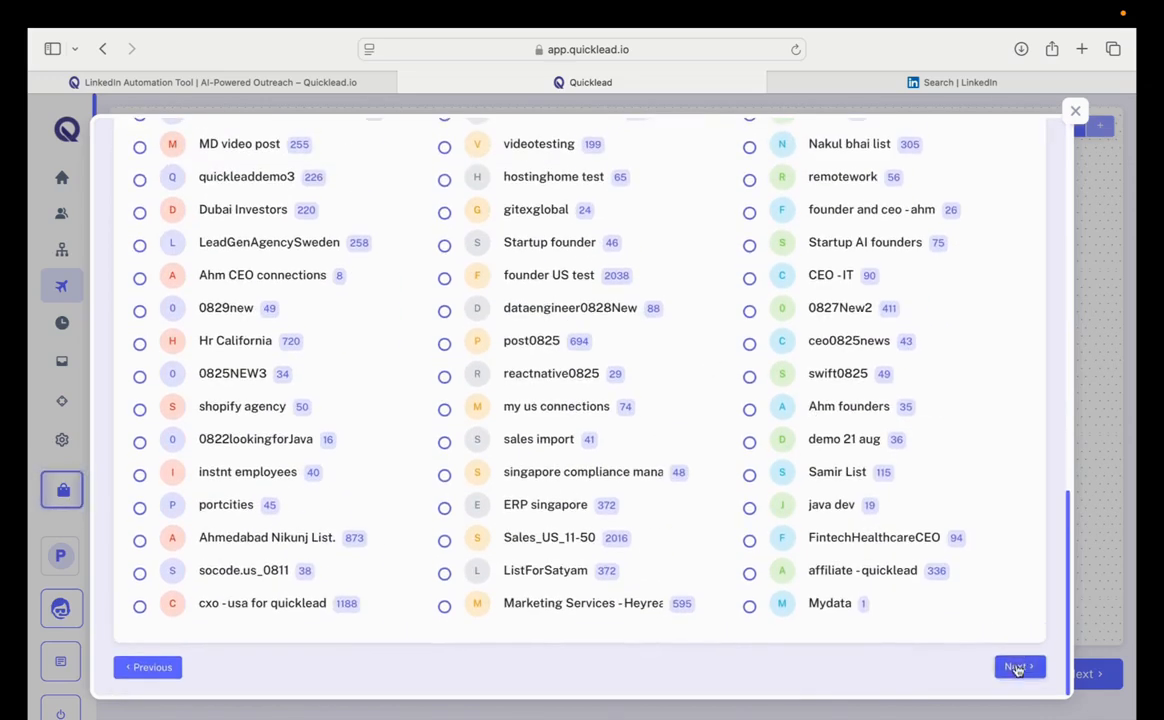
click(1017, 668)
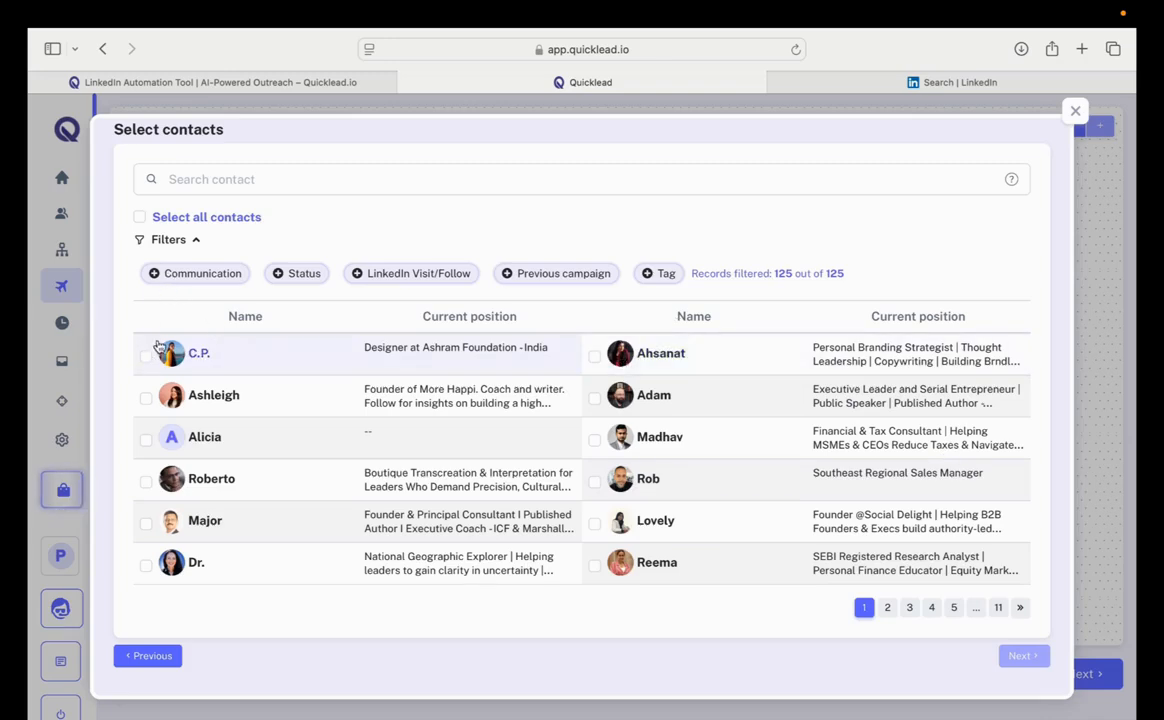
click(141, 218)
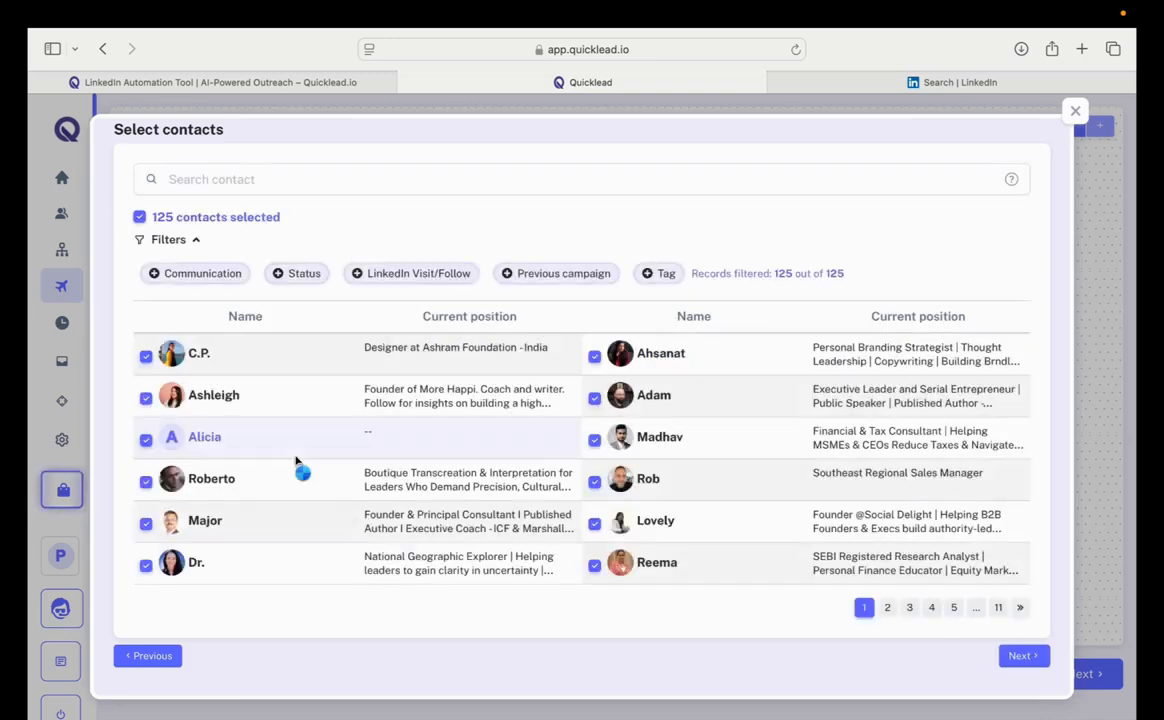
click(1022, 655)
click(563, 496)
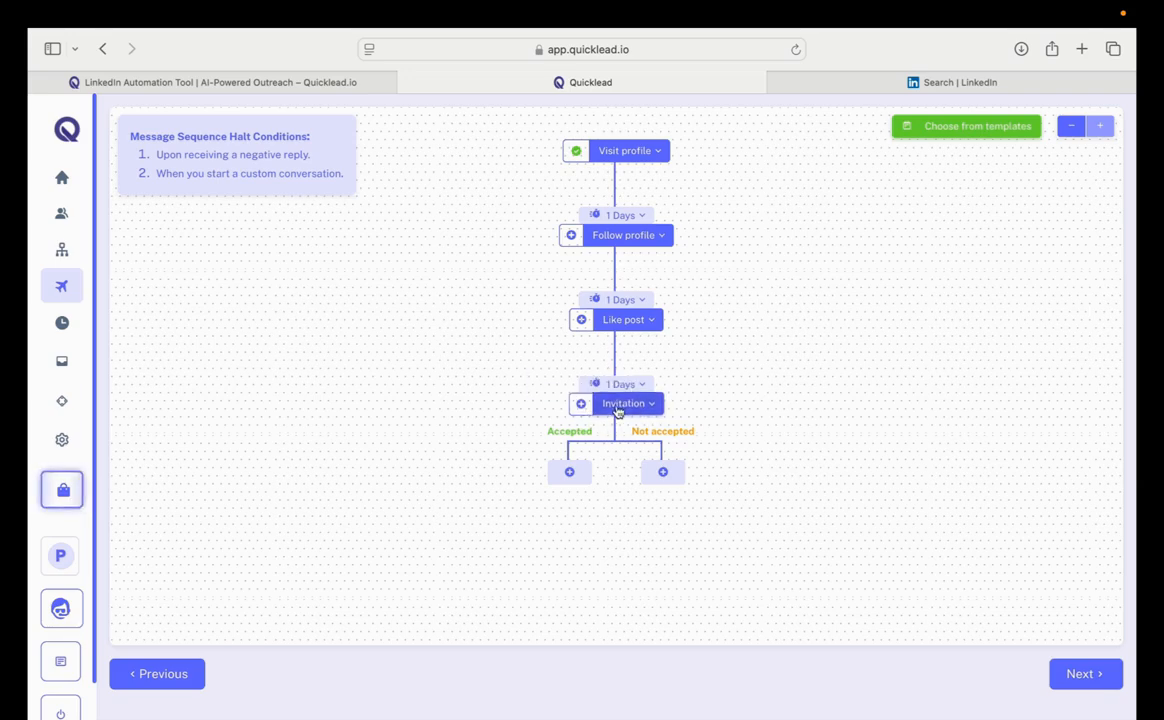
click(579, 405)
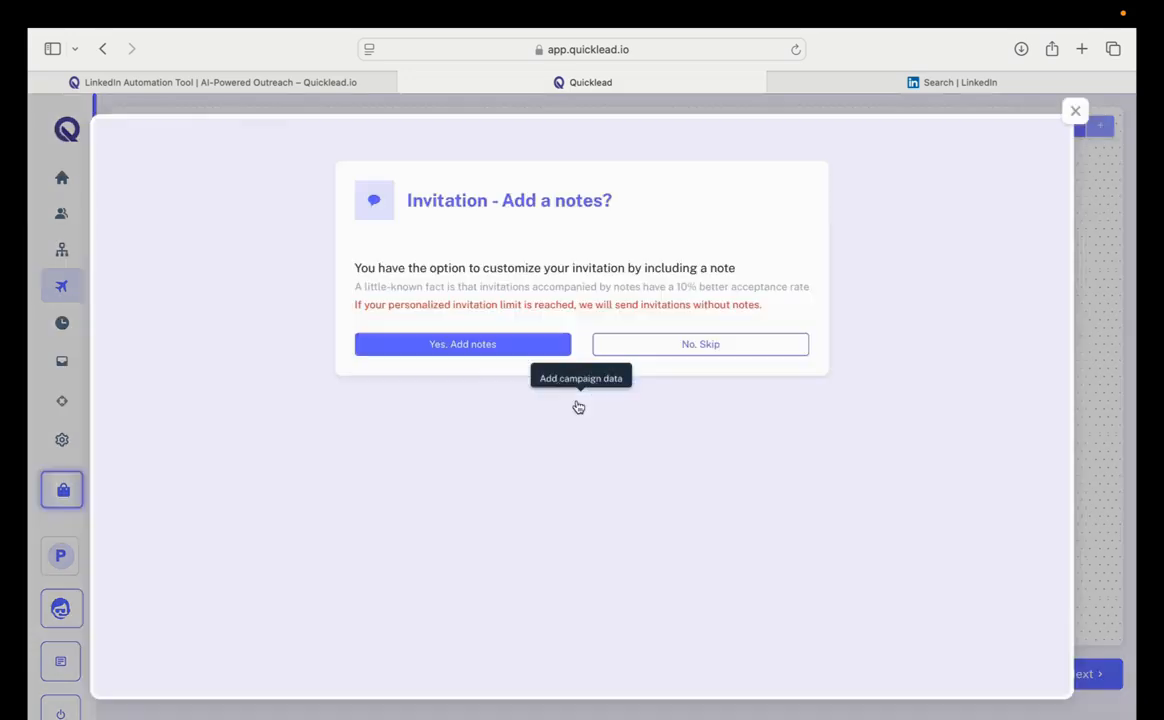
click(447, 345)
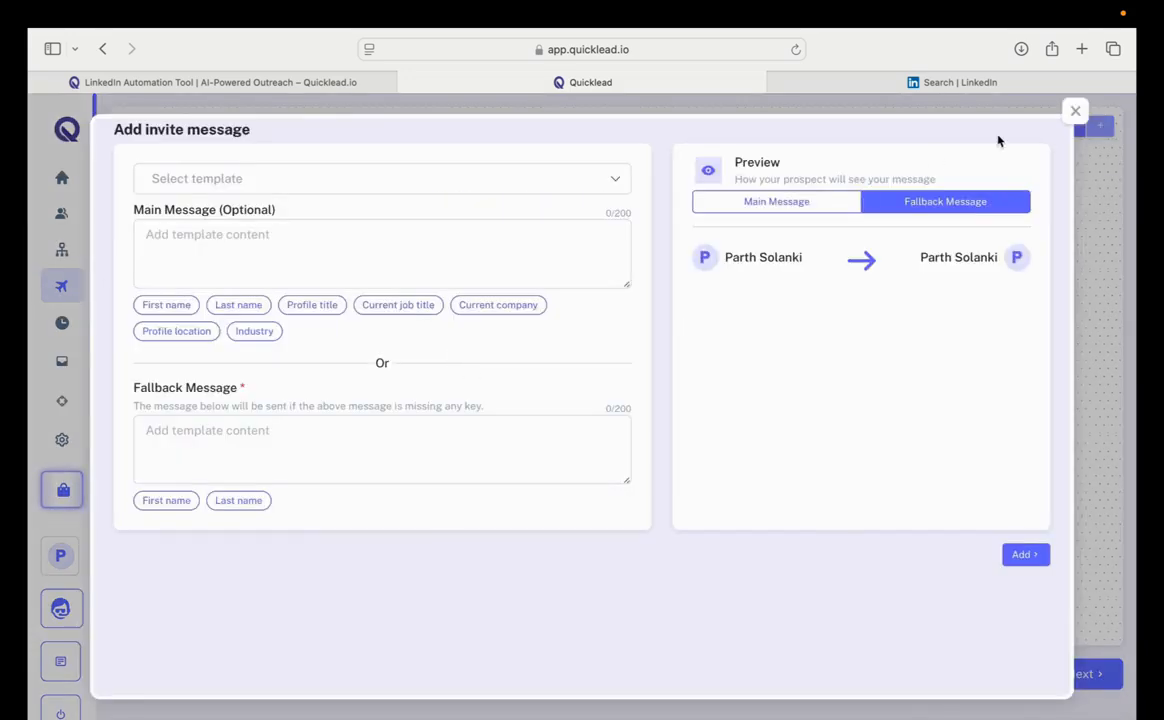
click(1076, 111)
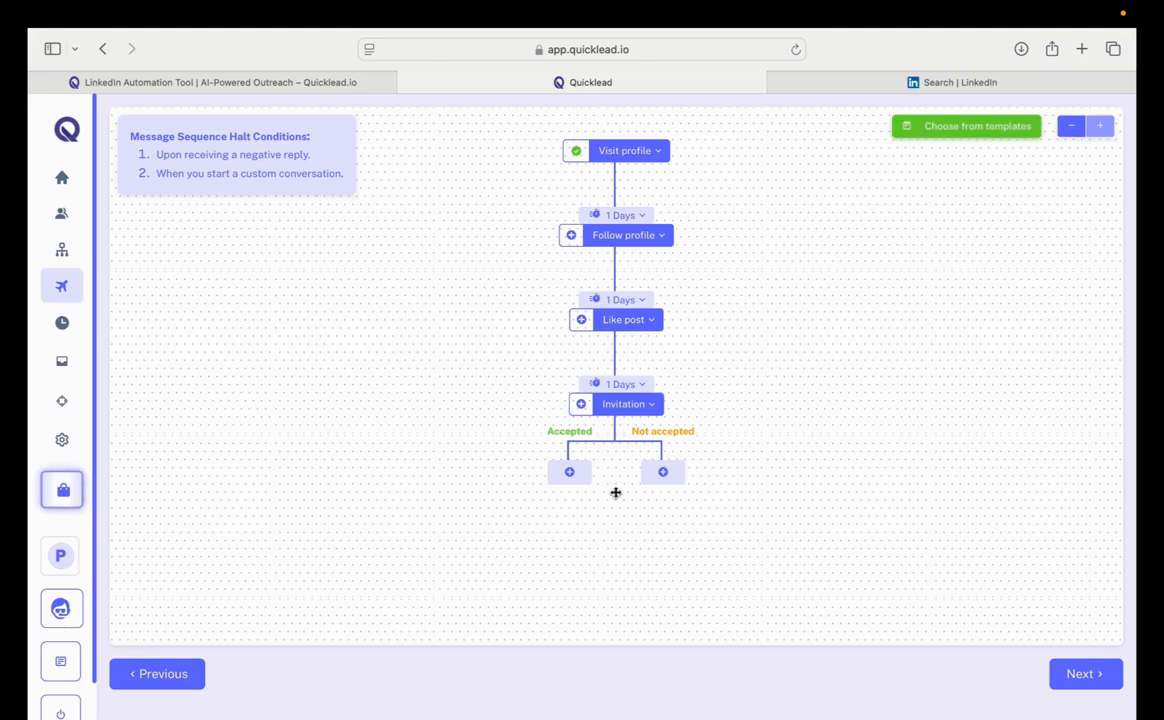
- Choose to add notes to the Invitation action and inspect its Main Message and Fallback Message fields
click(582, 404)
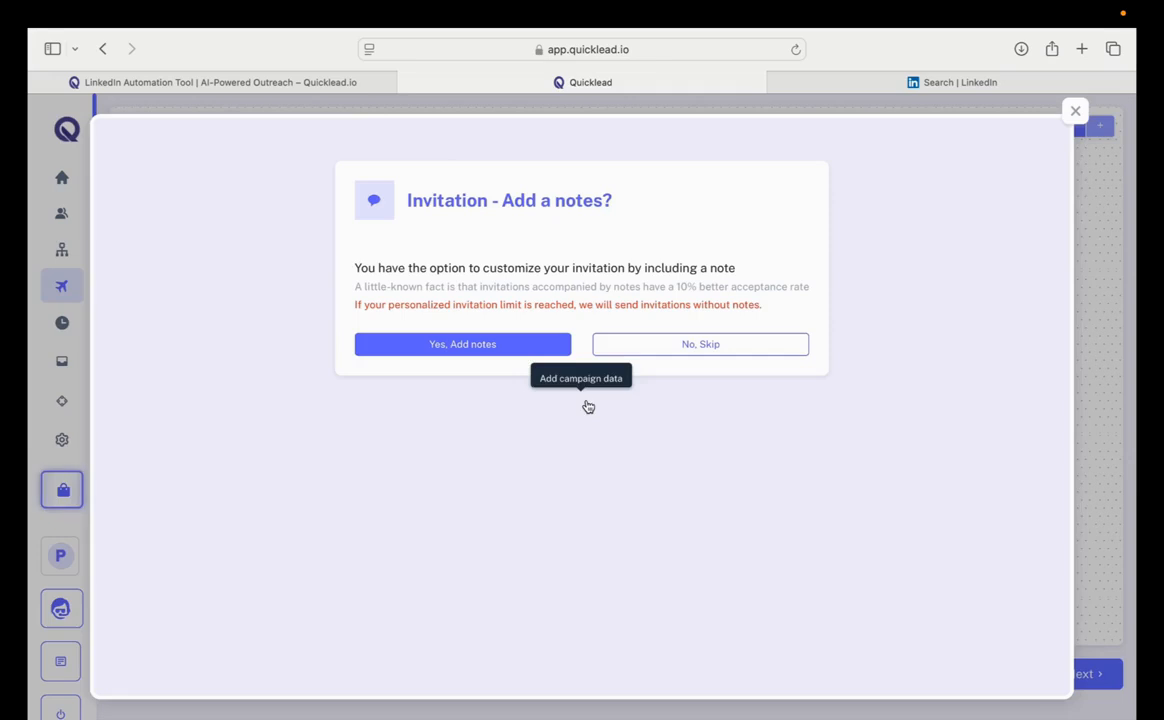
click(449, 345)
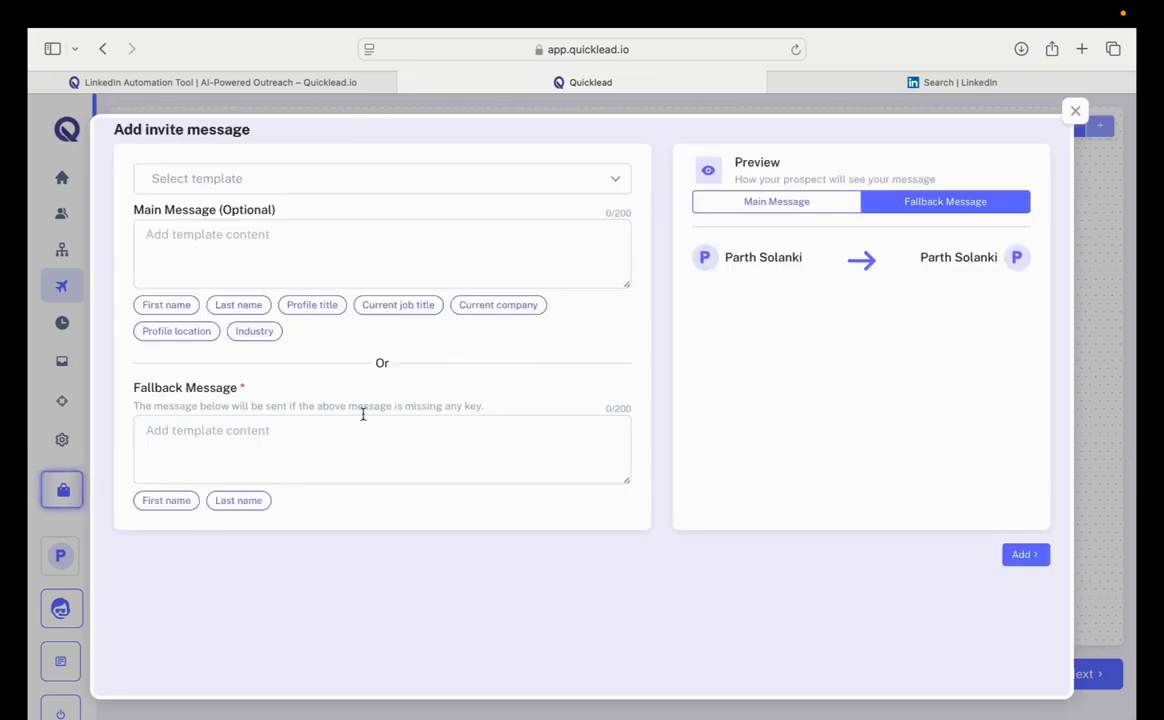
click(289, 450)
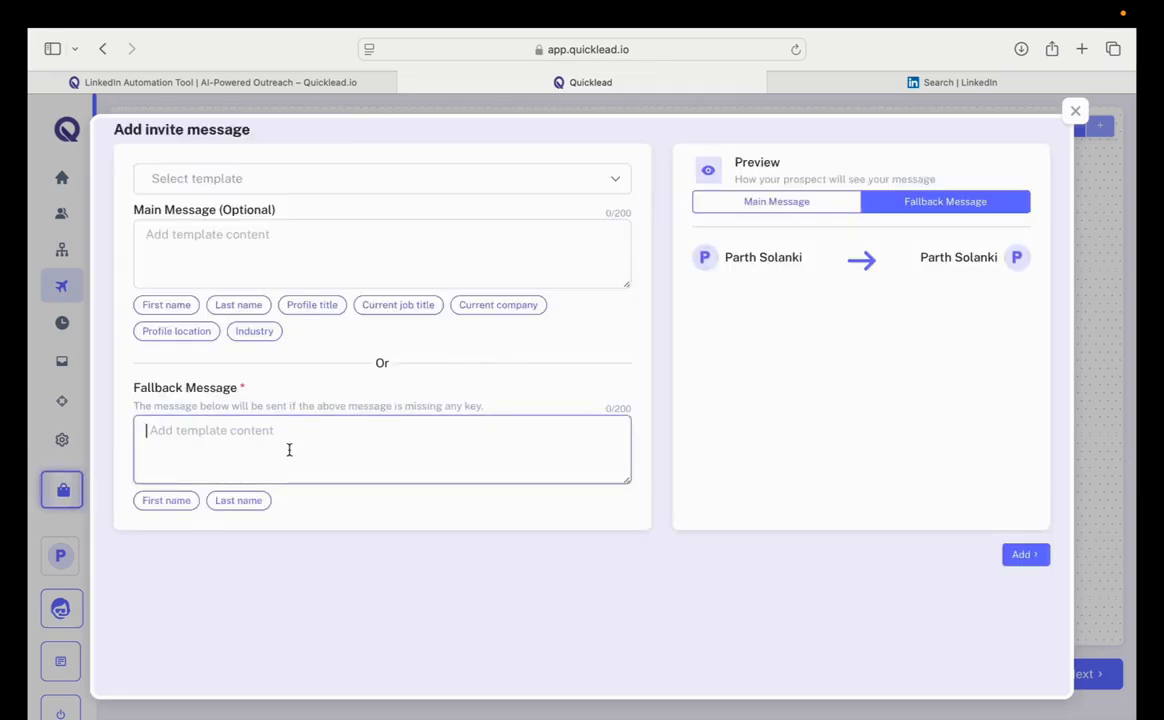
click(300, 252)
click(272, 417)
click(256, 234)
drag(137, 207, 273, 205)
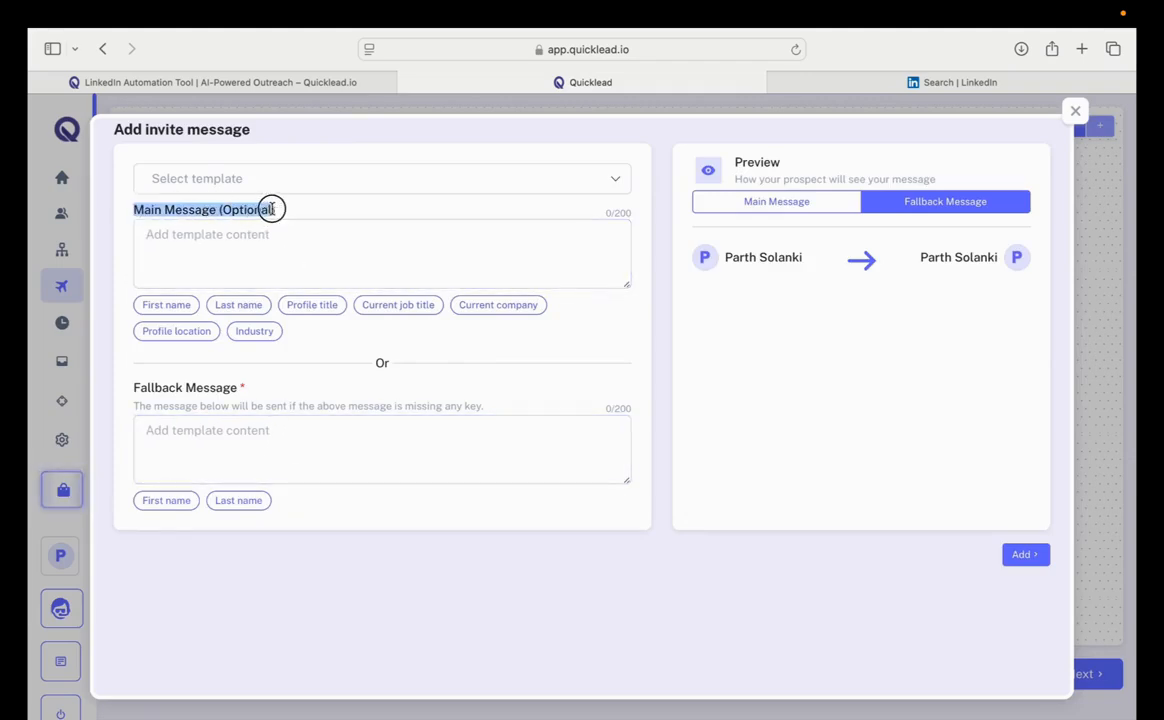
- Fill the main message with the first name, last name, profile title, current job title, current company, profile location and industry placeholders
click(236, 234)
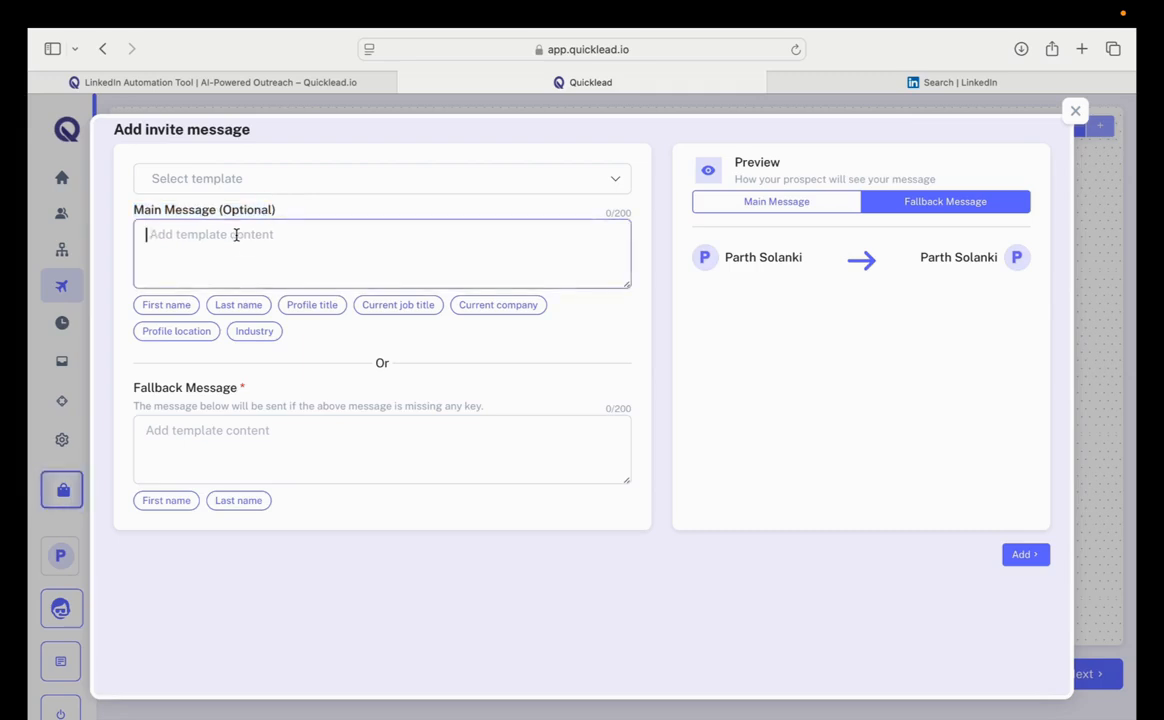
click(184, 305)
click(248, 308)
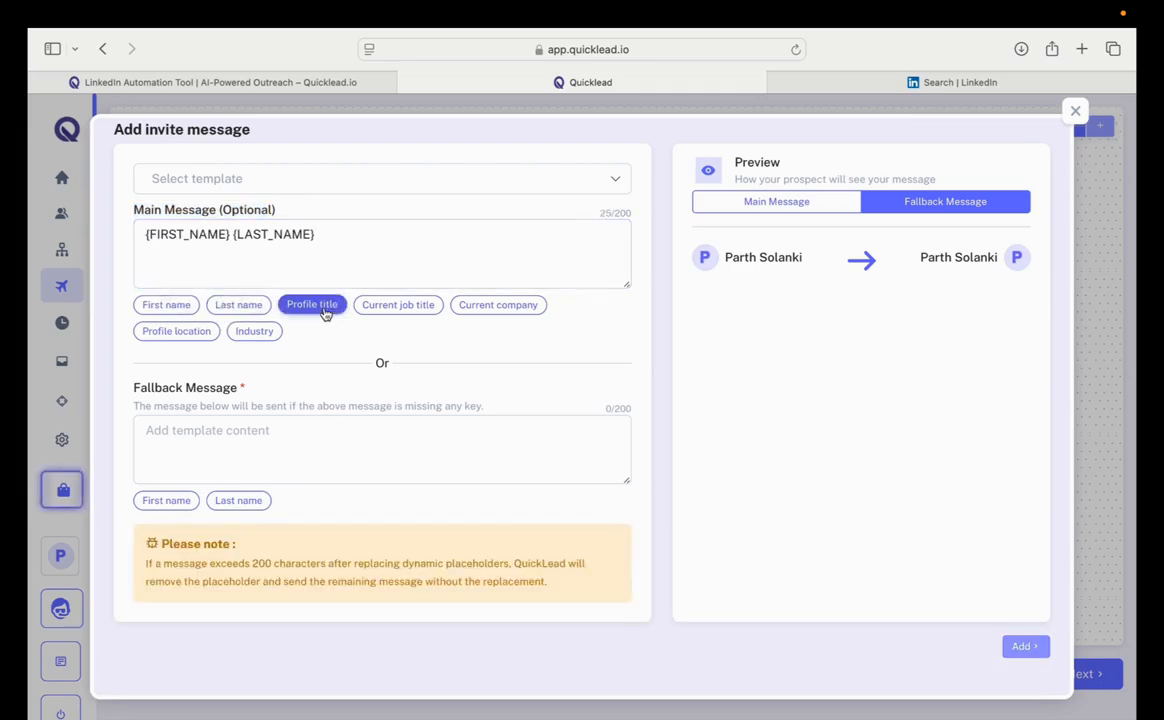
click(310, 306)
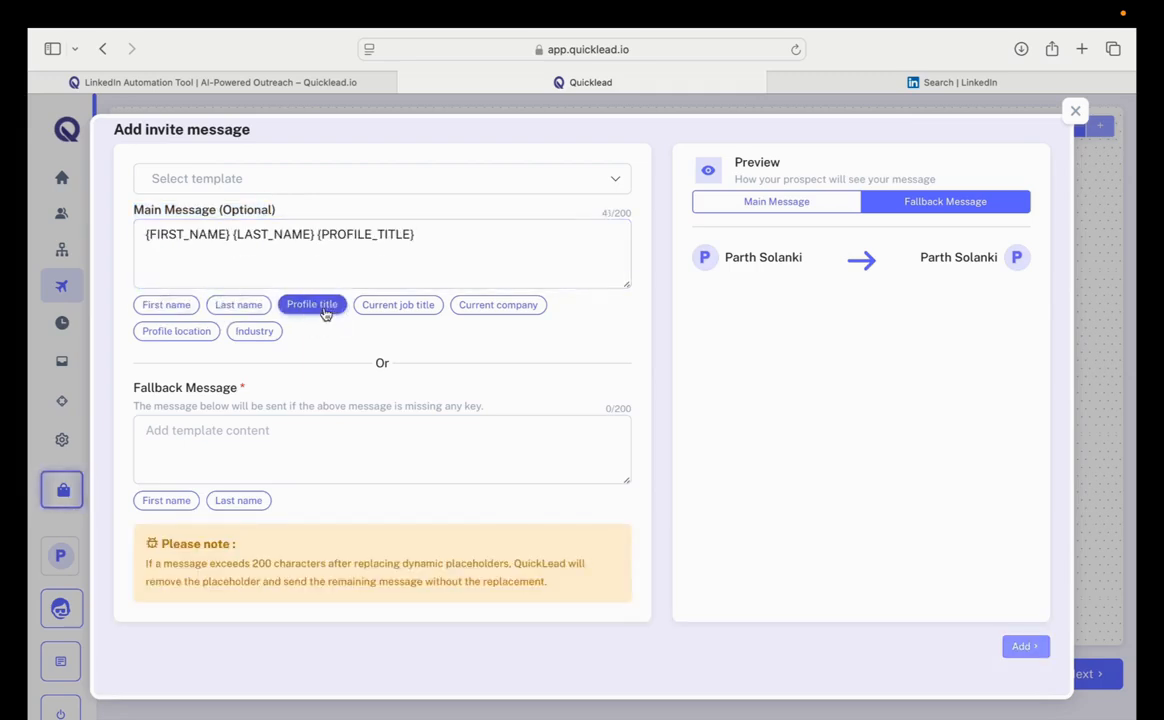
click(405, 310)
click(494, 306)
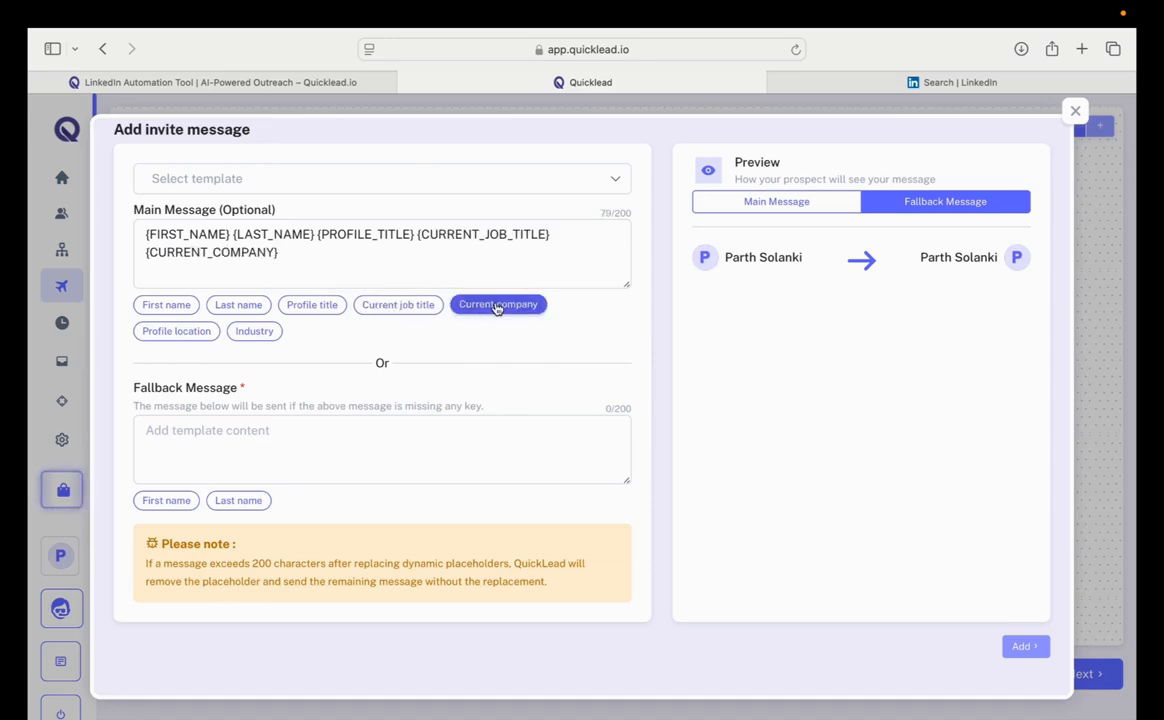
click(168, 331)
click(254, 331)
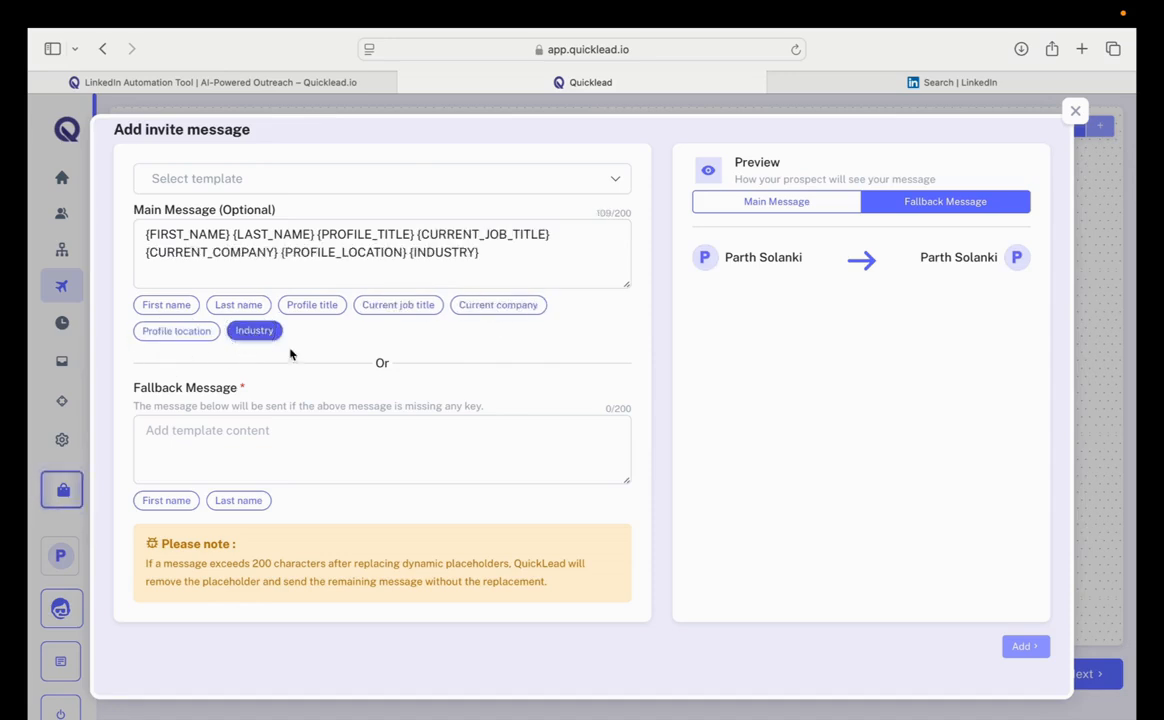
click(496, 253)
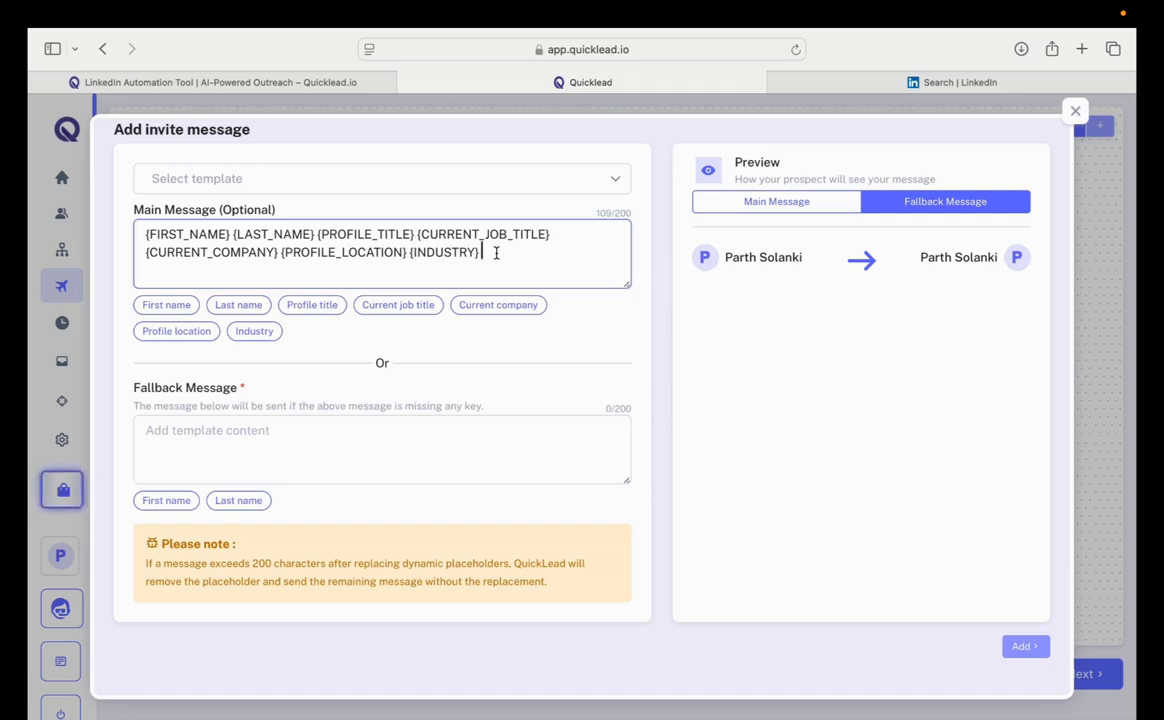
drag(406, 253, 281, 253)
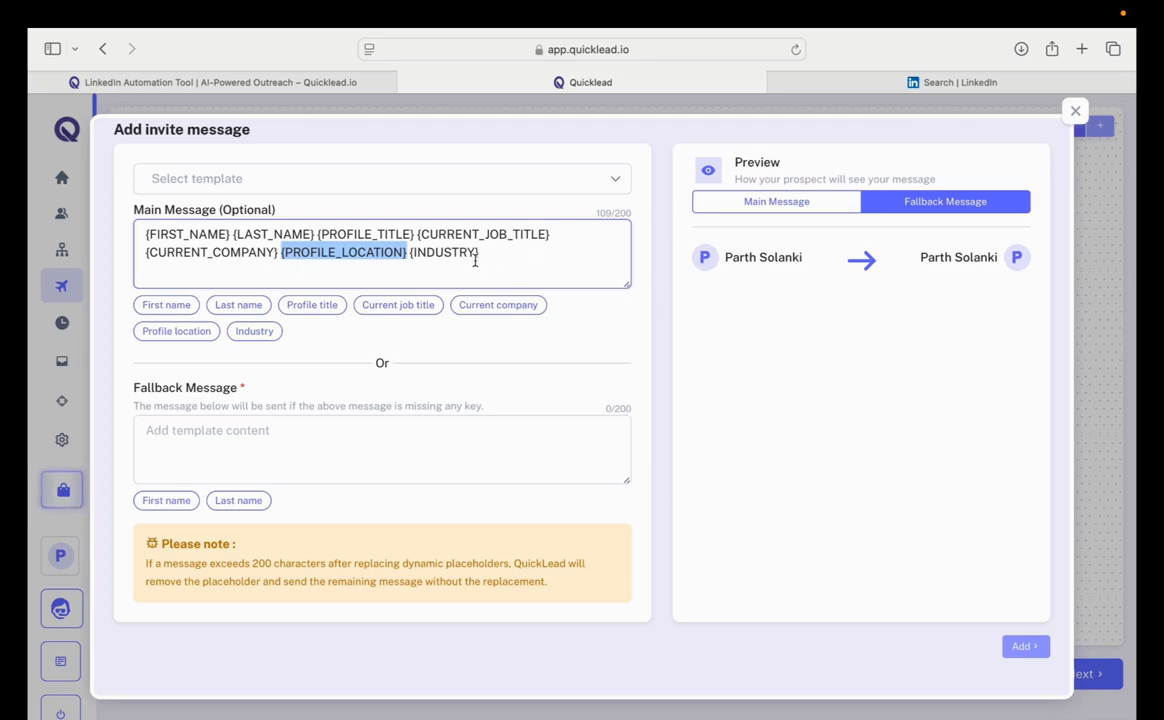
click(200, 436)
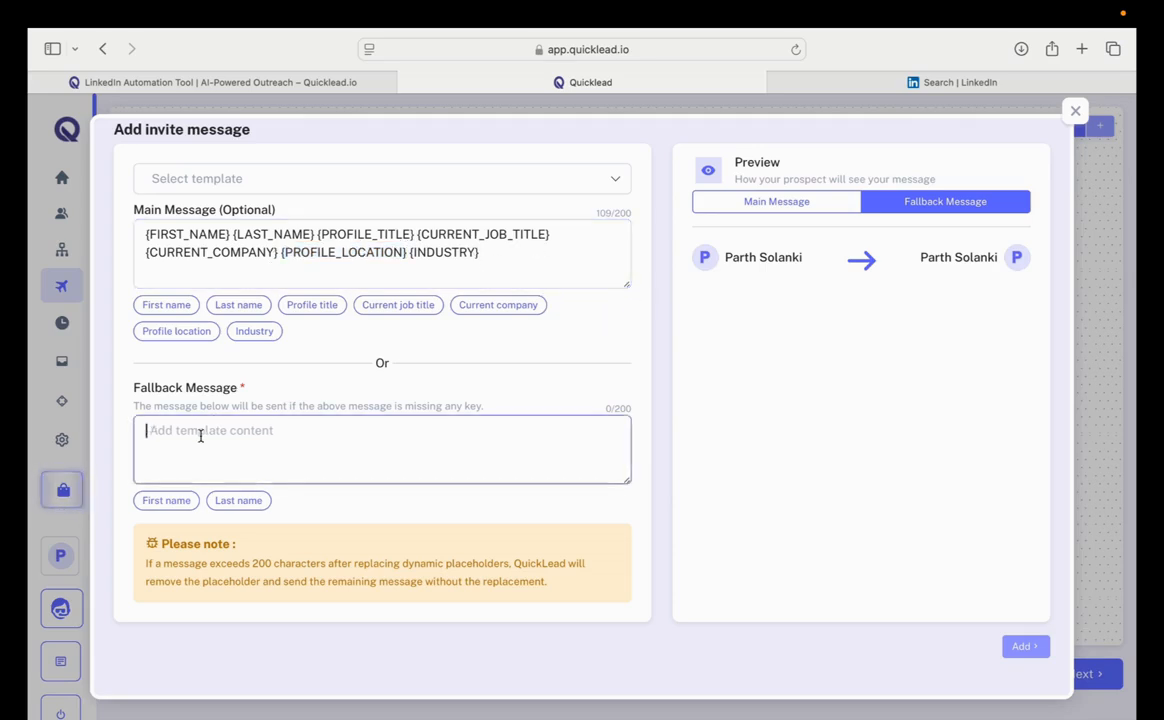
drag(405, 254, 283, 252)
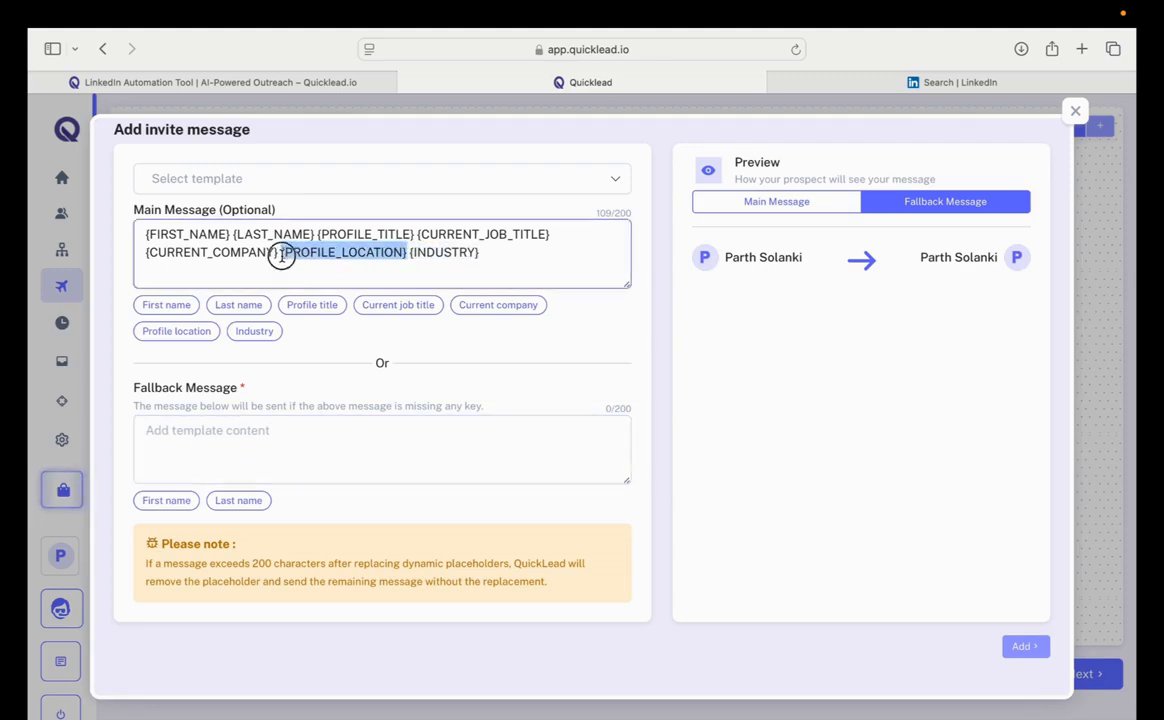
- Load the General Networking invitation template into the fallback message and read through its text
click(228, 431)
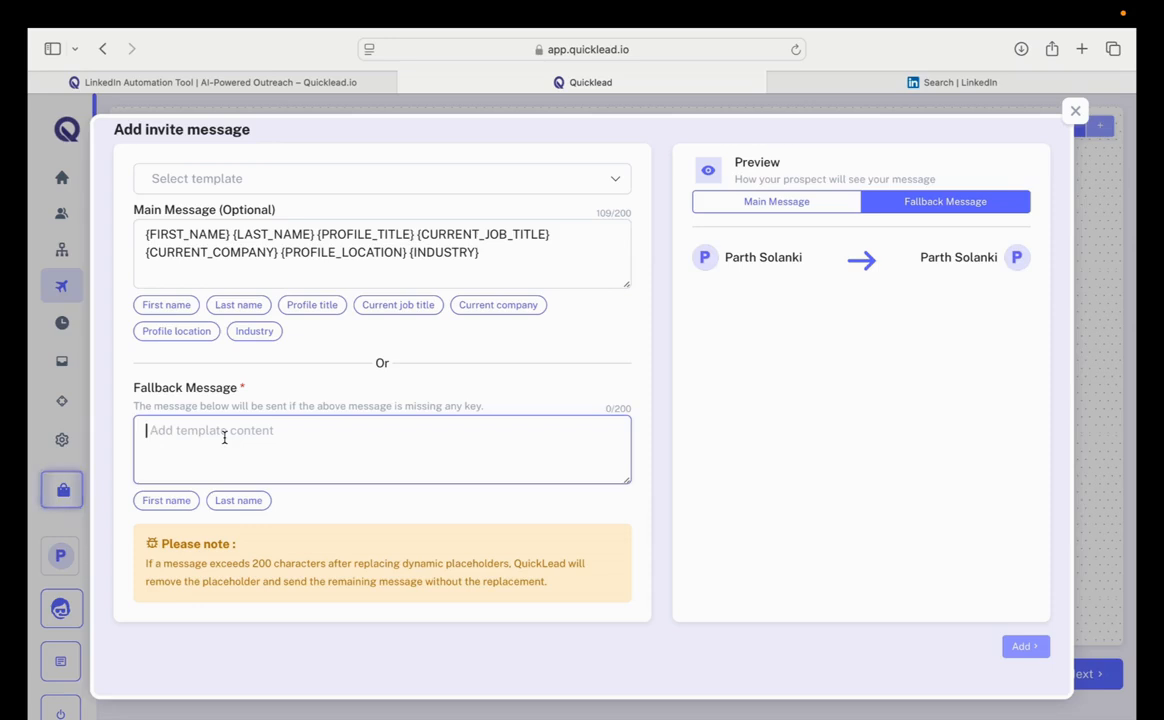
click(281, 177)
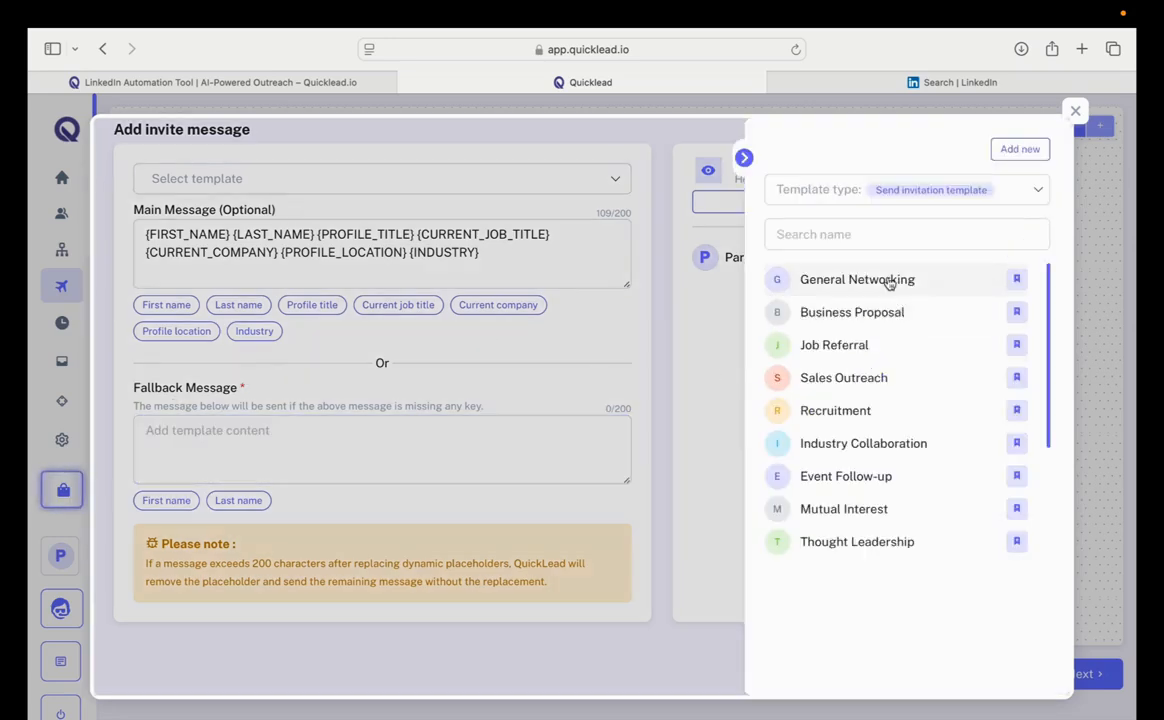
click(889, 281)
click(278, 449)
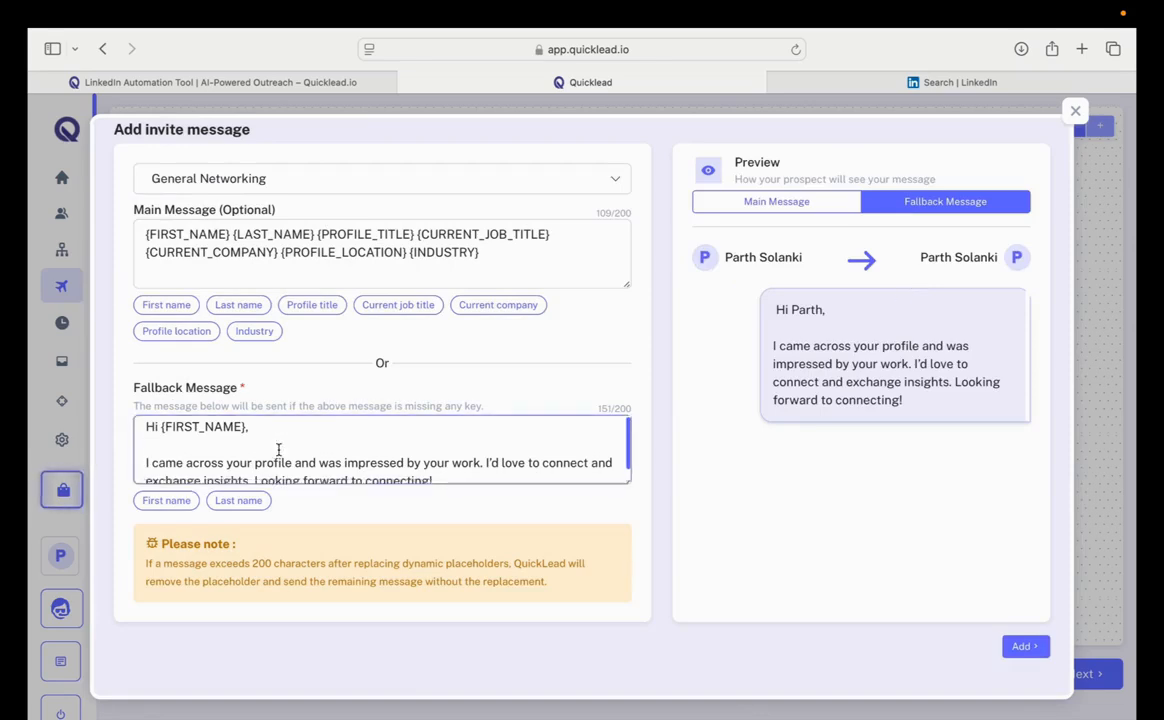
scroll(300, 465, down, 1)
scroll(455, 470, up, 1)
scroll(455, 470, down, 1)
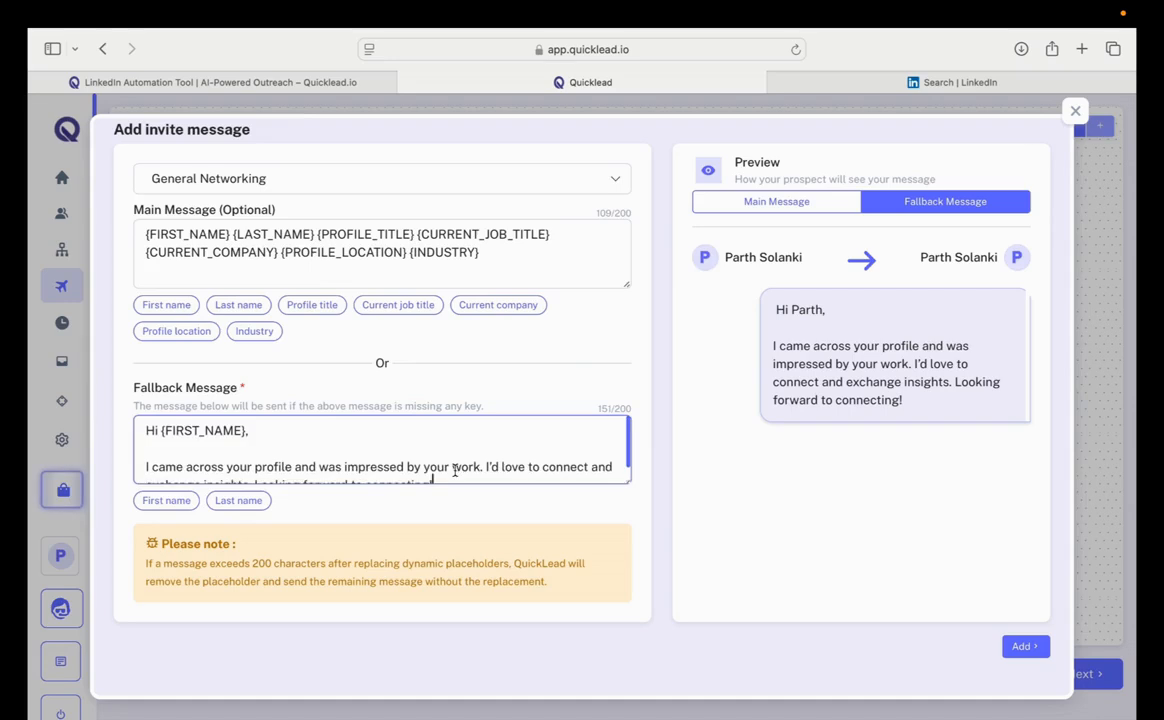
scroll(400, 462, up, 1)
- Insert the last name placeholder after the first name in the fallback greeting and add the invite message to the Invitation action
click(267, 425)
click(238, 500)
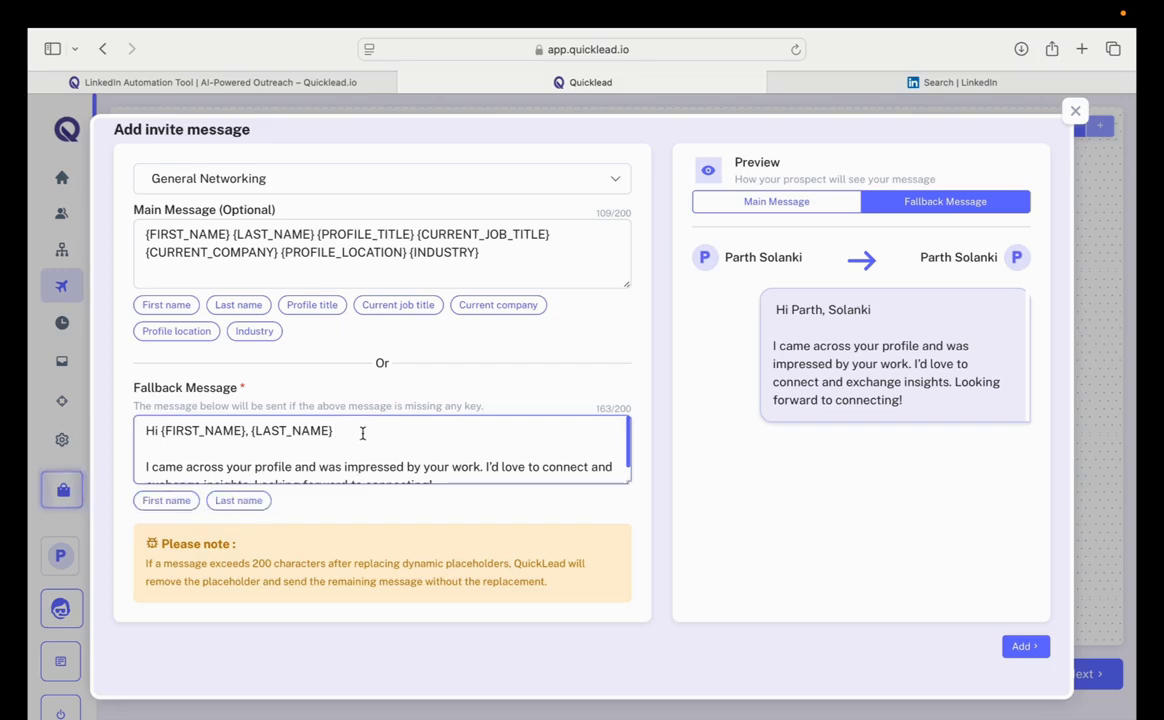
drag(359, 432, 162, 430)
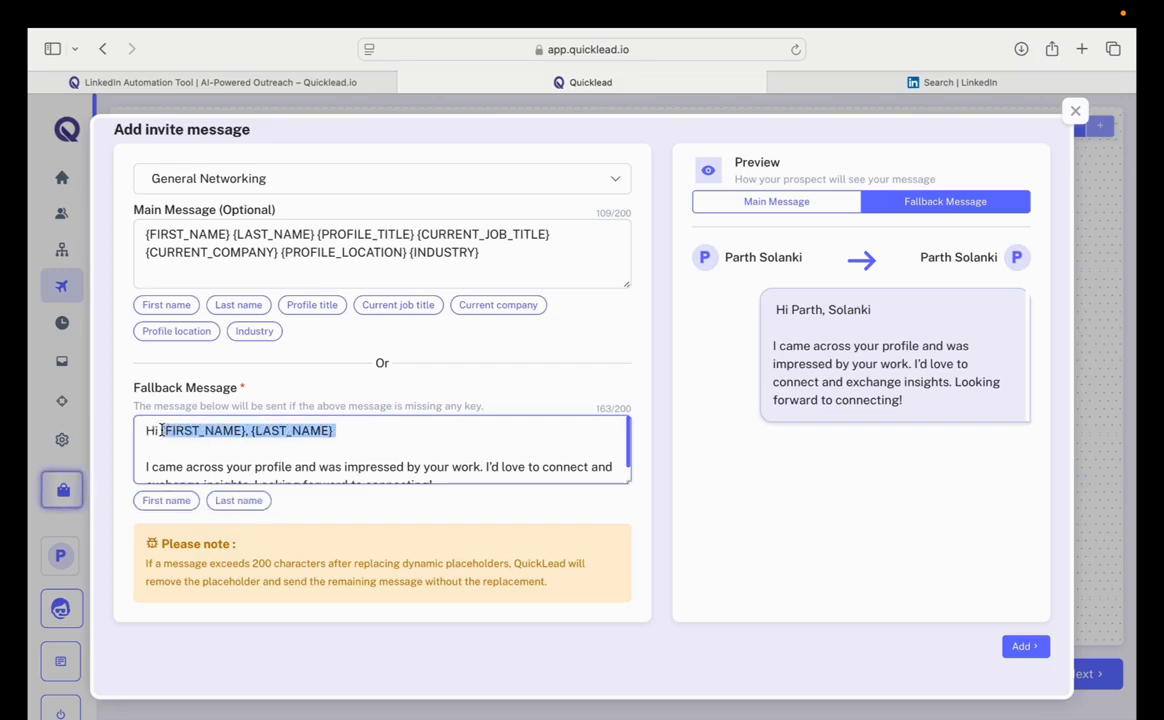
click(349, 431)
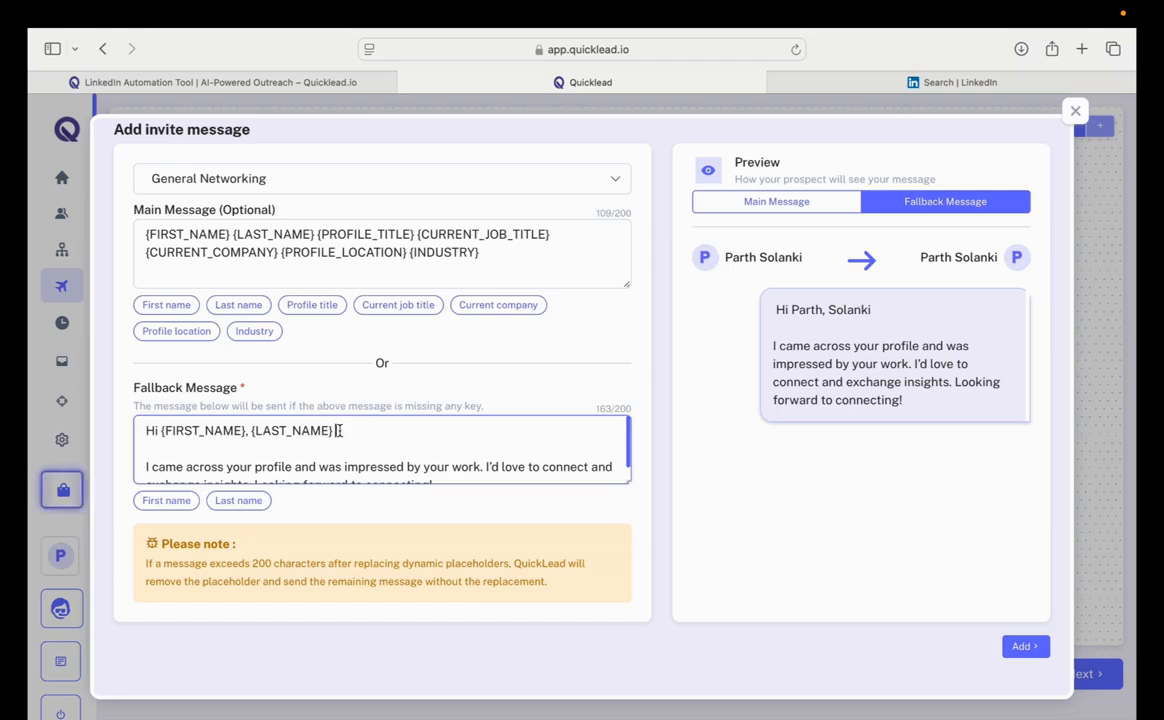
click(150, 432)
double_click(352, 251)
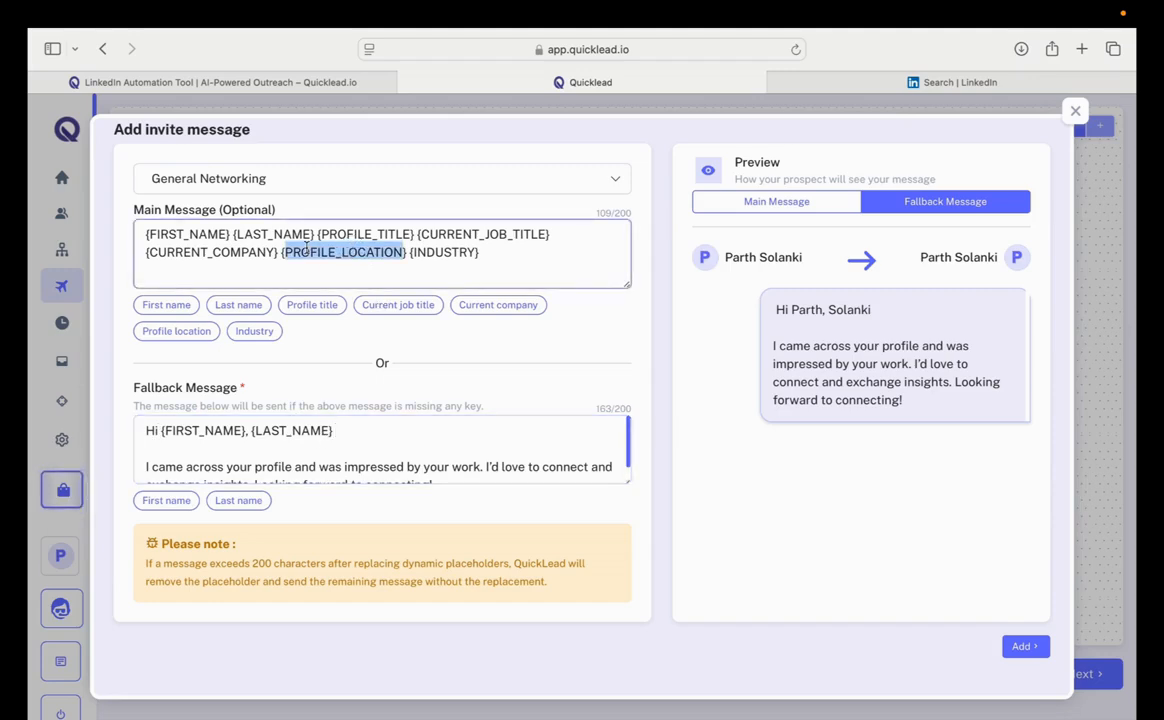
click(409, 251)
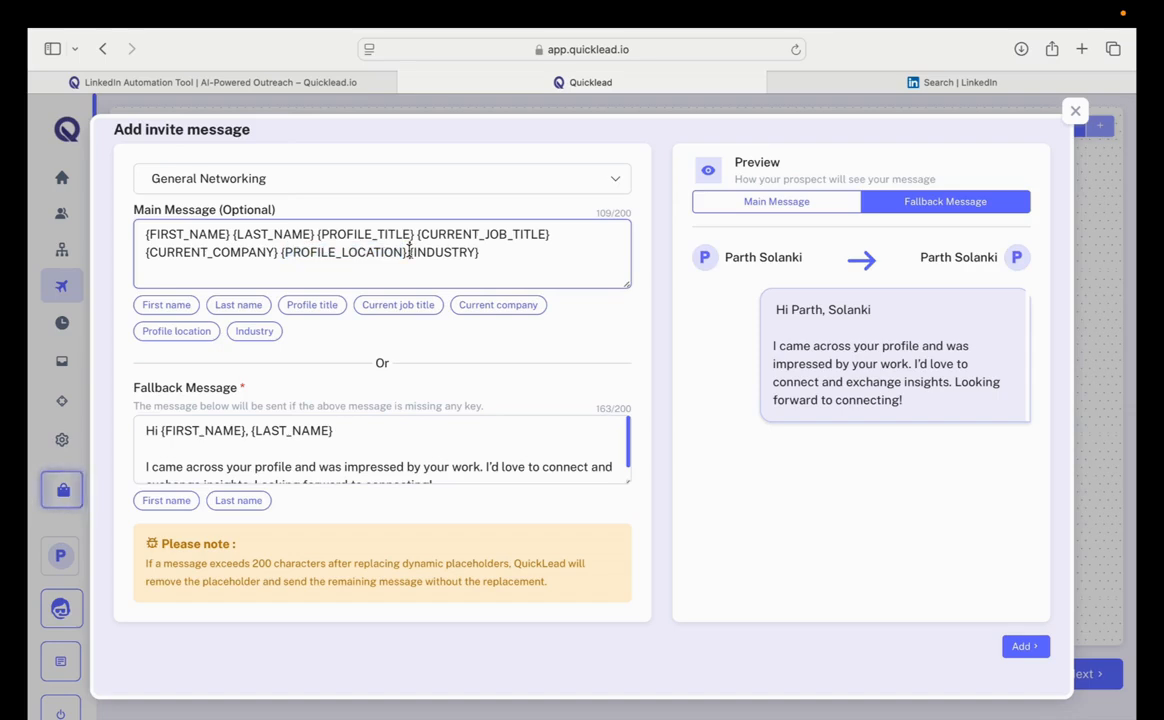
click(222, 432)
drag(148, 431, 345, 477)
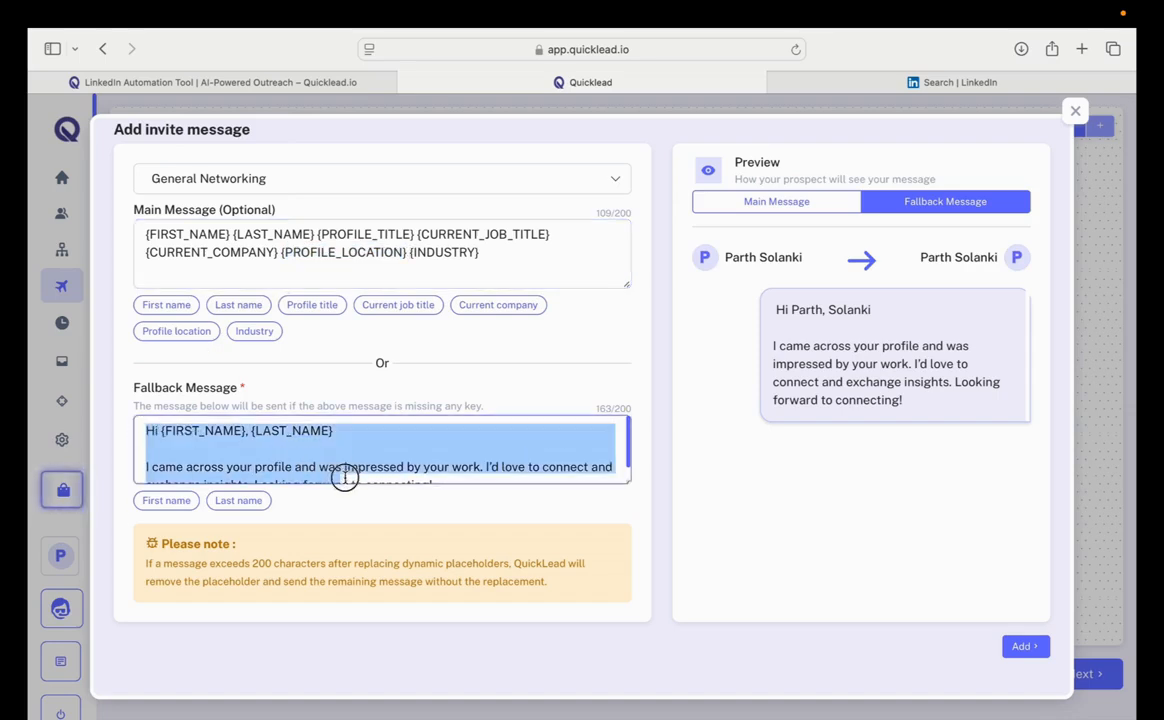
click(460, 464)
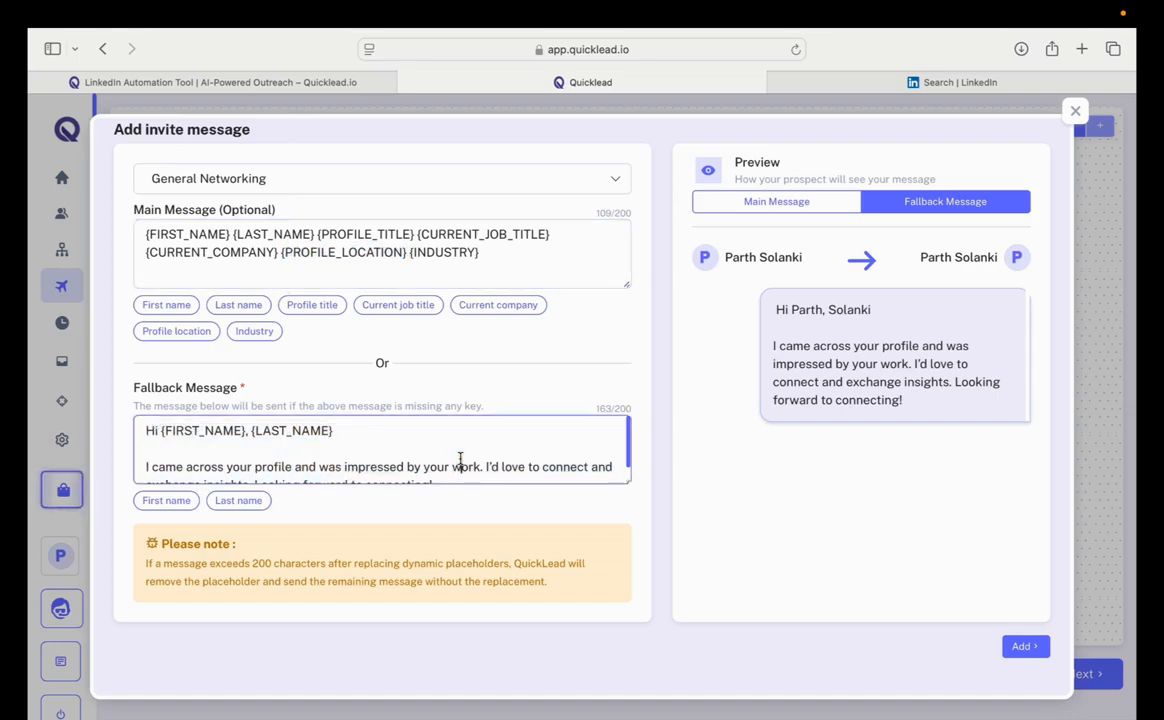
click(1025, 646)
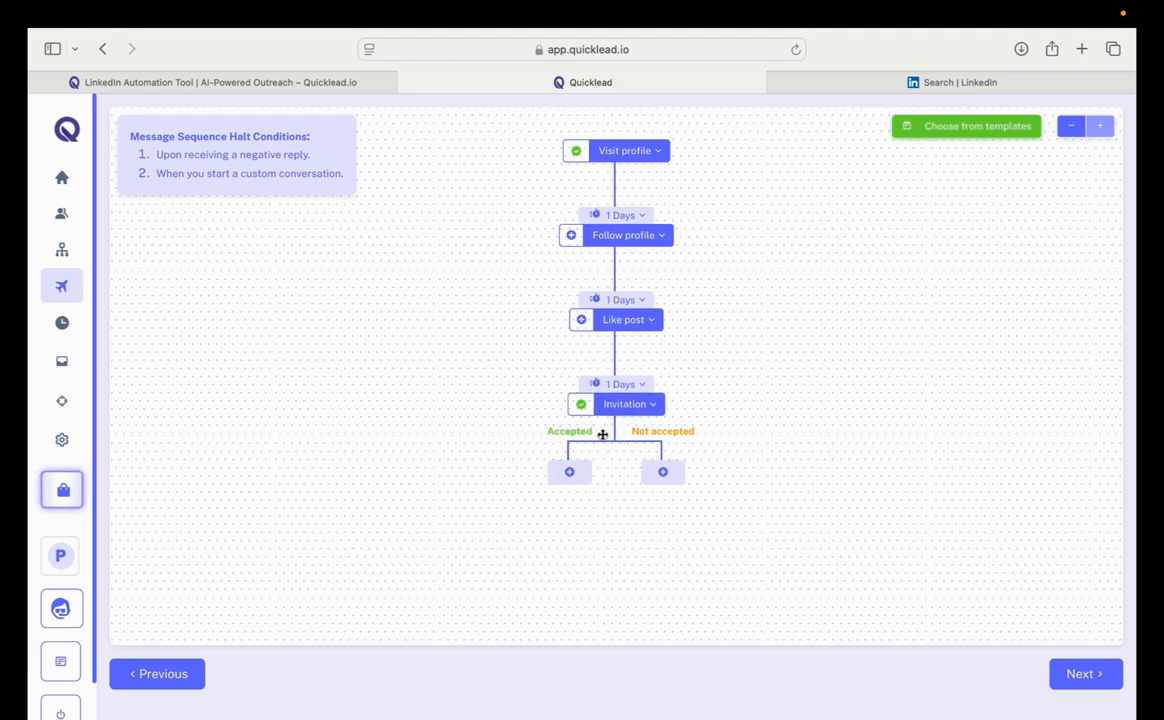
- Add a Send message action to the Invitation's Accepted branch and set its delay to 5 minutes
click(571, 474)
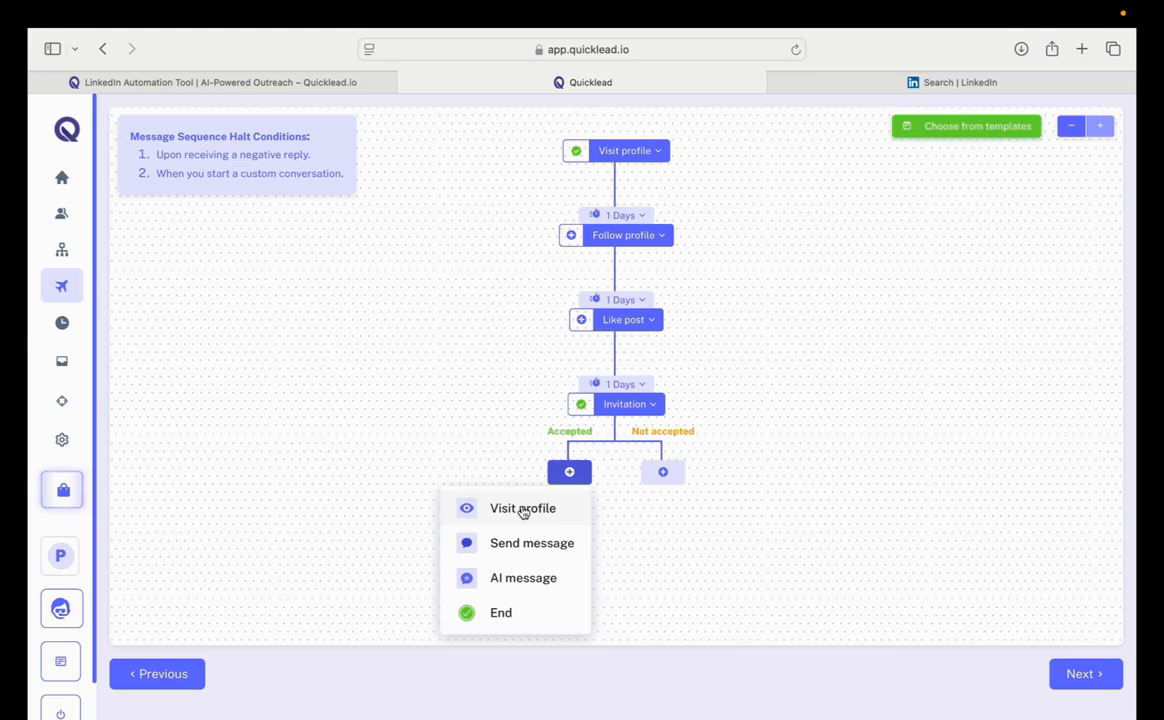
click(526, 546)
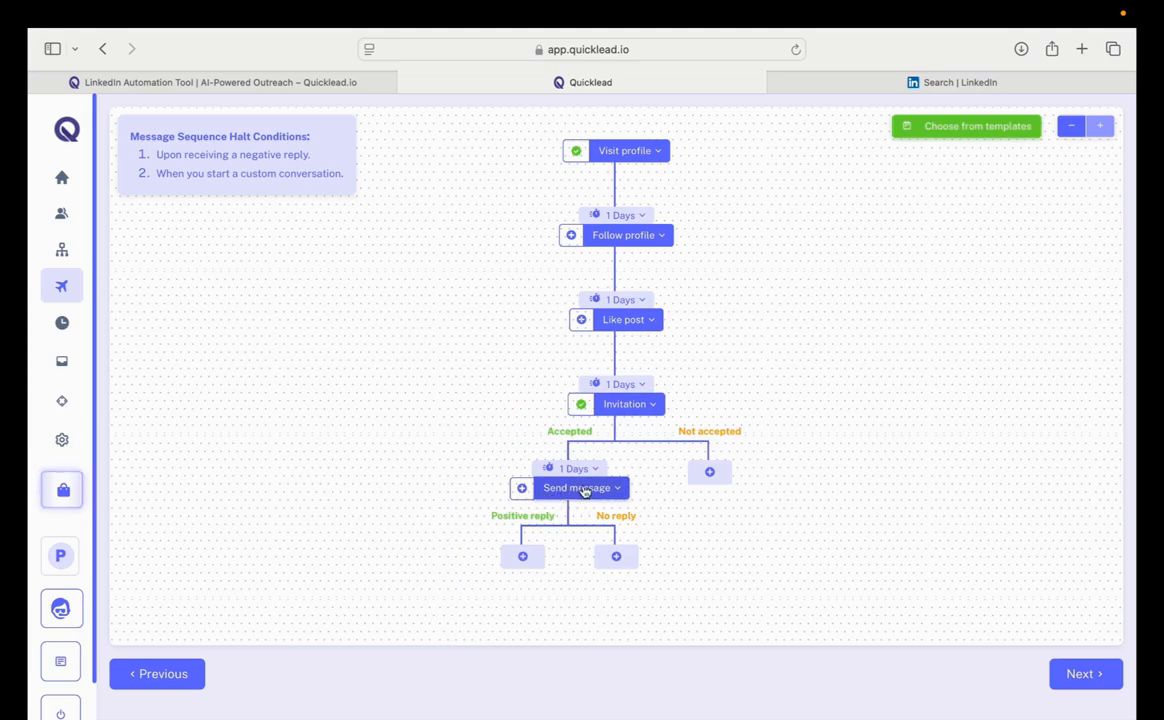
click(574, 467)
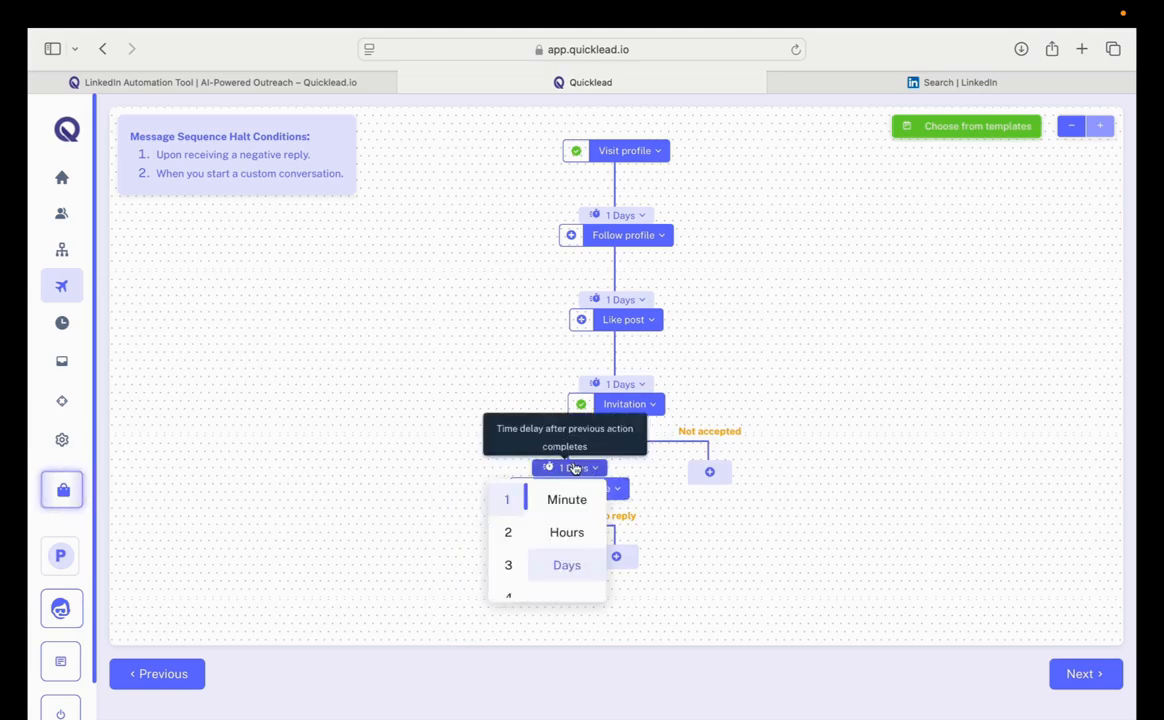
click(558, 499)
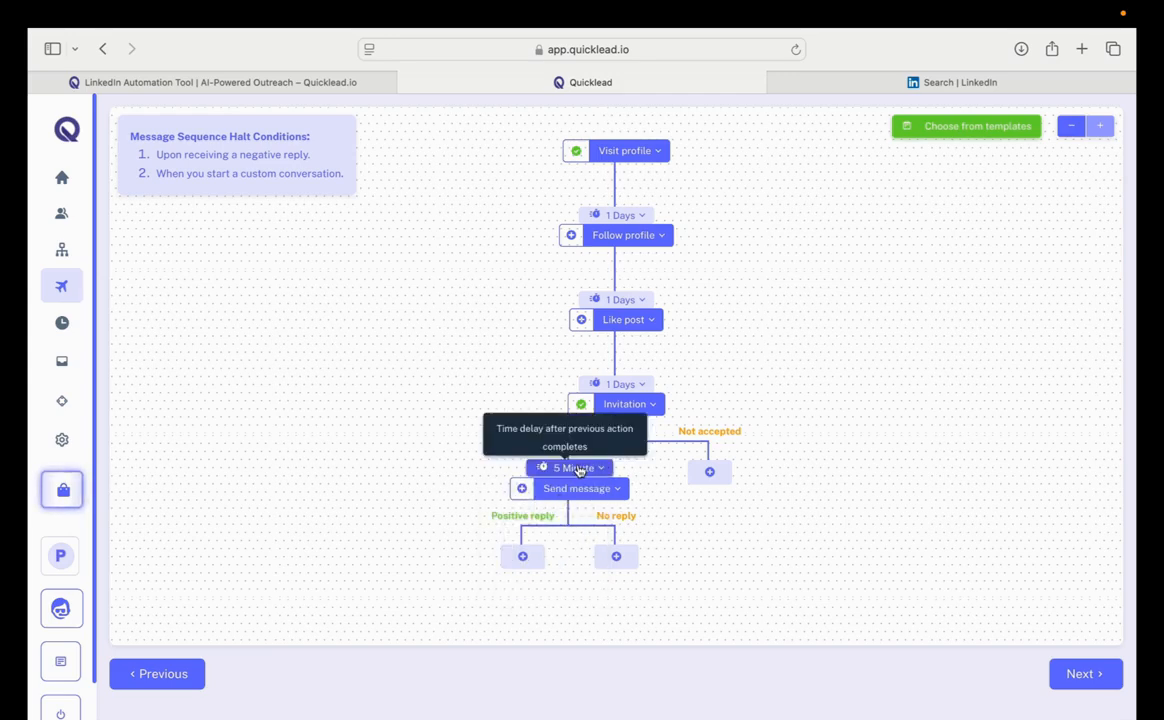
- Examine the available time-delay values and units for the Send message, Like post and Follow profile actions
click(578, 469)
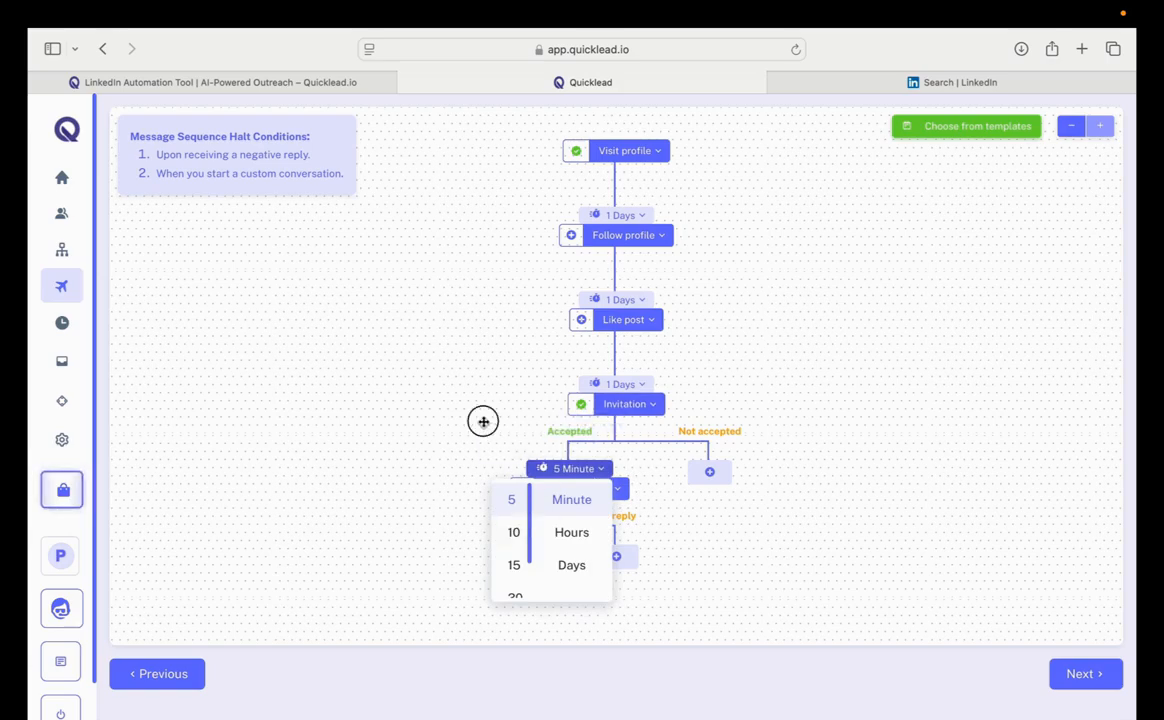
click(444, 384)
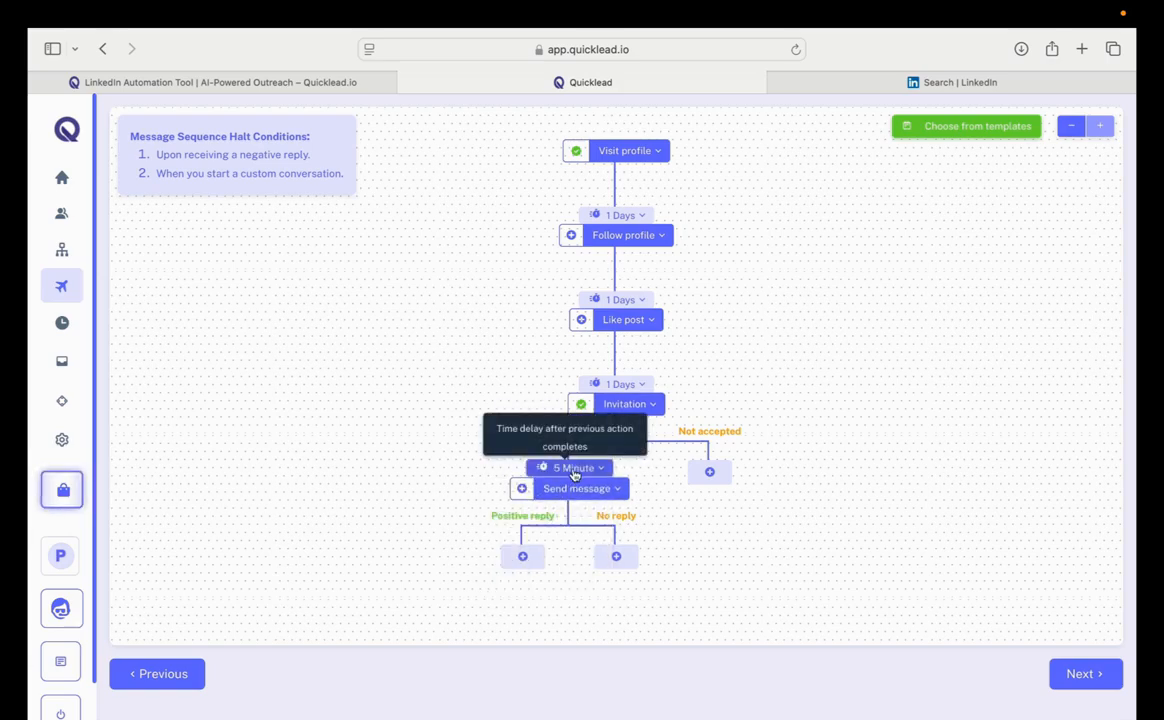
click(540, 468)
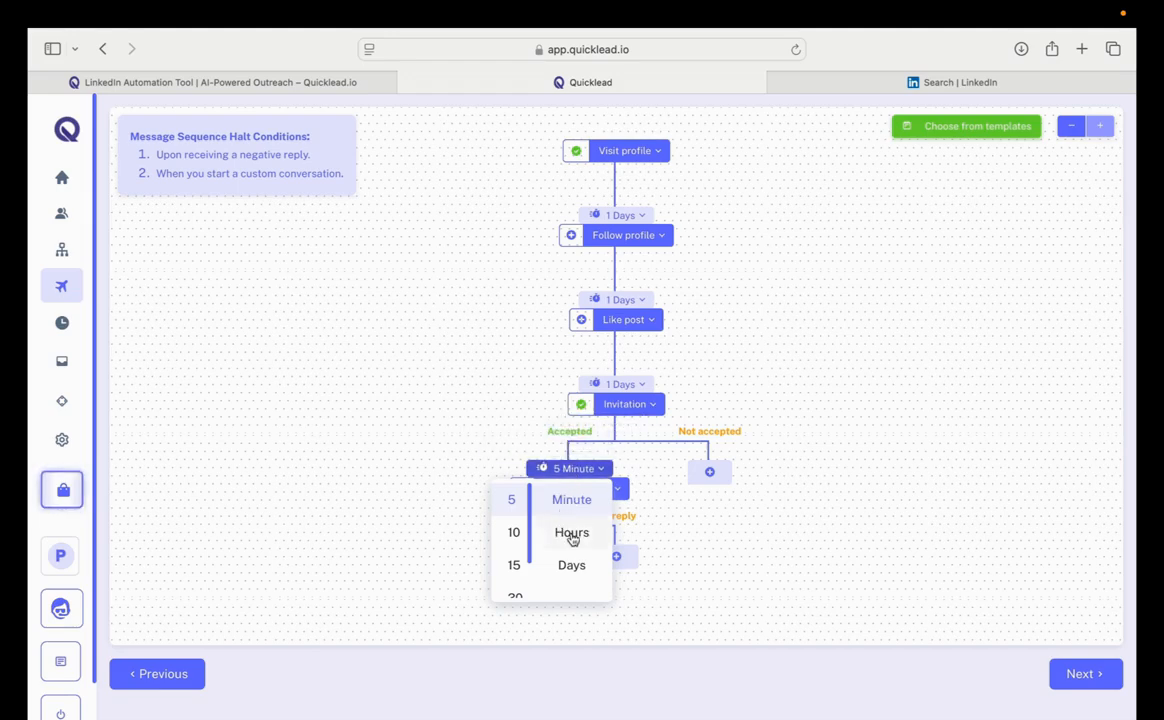
click(445, 355)
click(610, 299)
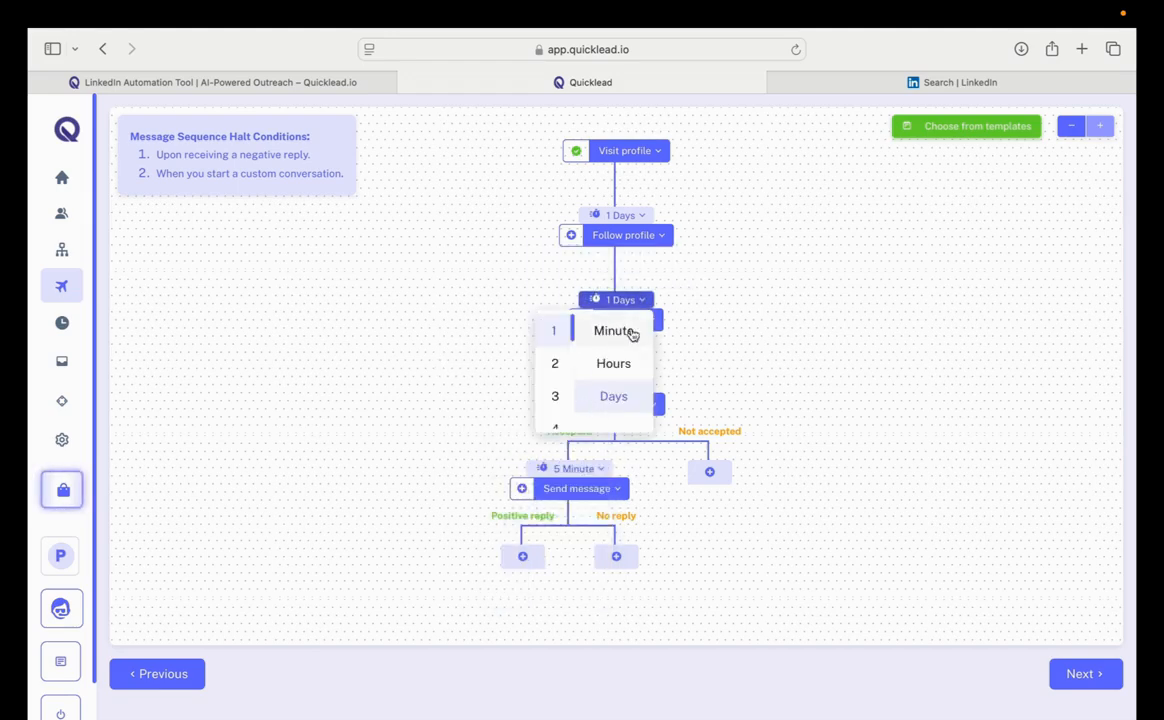
click(735, 250)
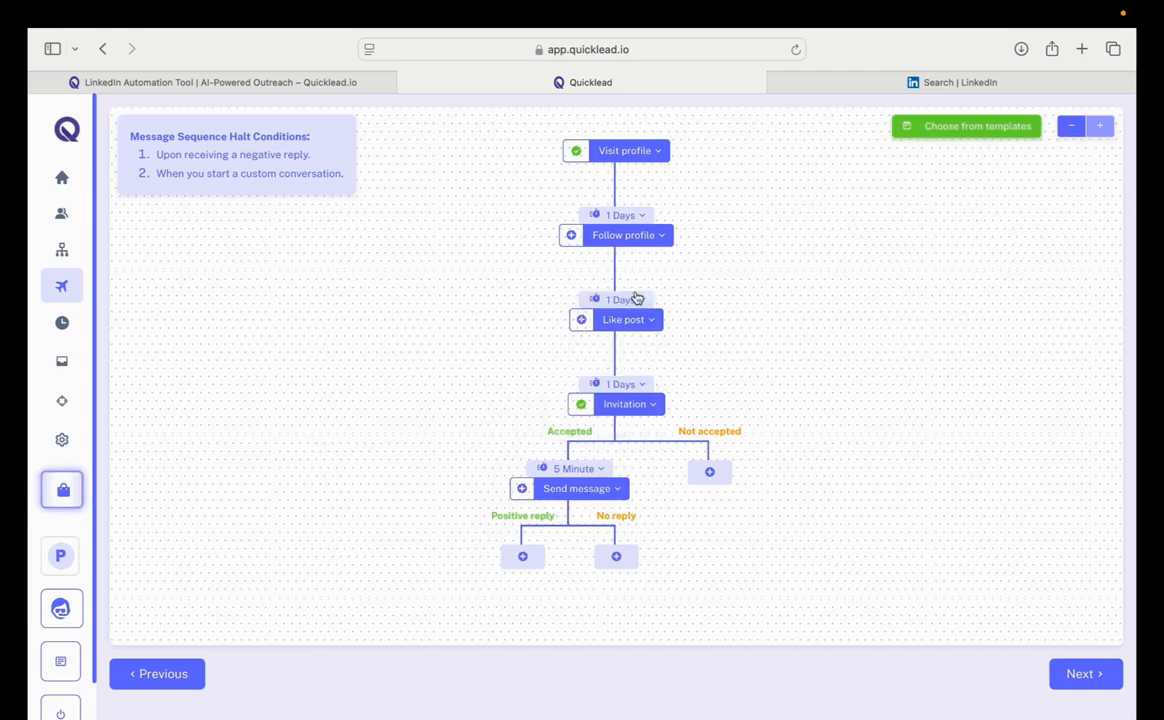
click(612, 300)
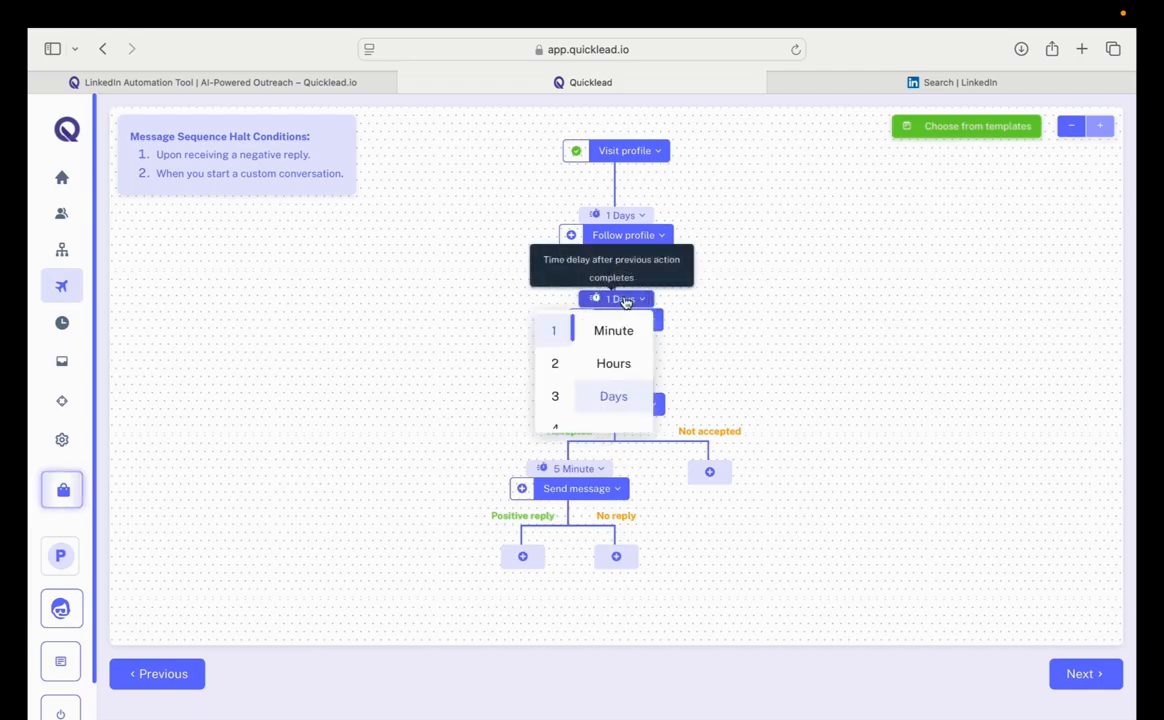
click(616, 215)
click(687, 213)
click(636, 216)
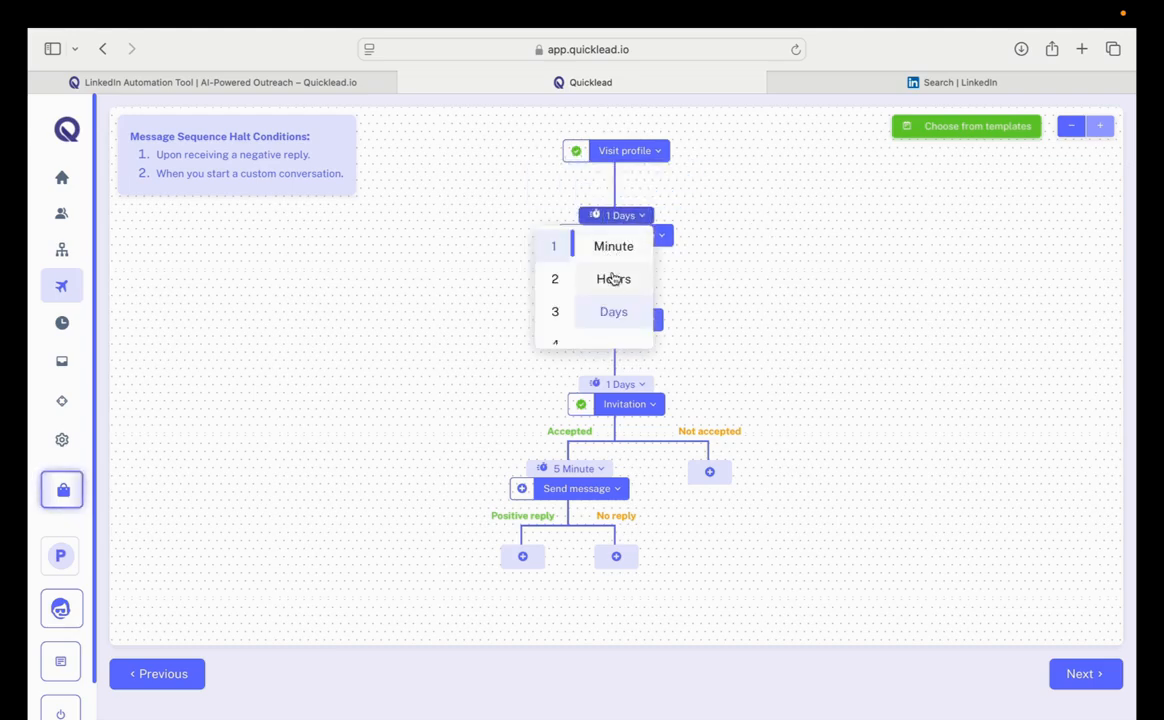
scroll(548, 309, down, 4)
scroll(546, 315, down, 1)
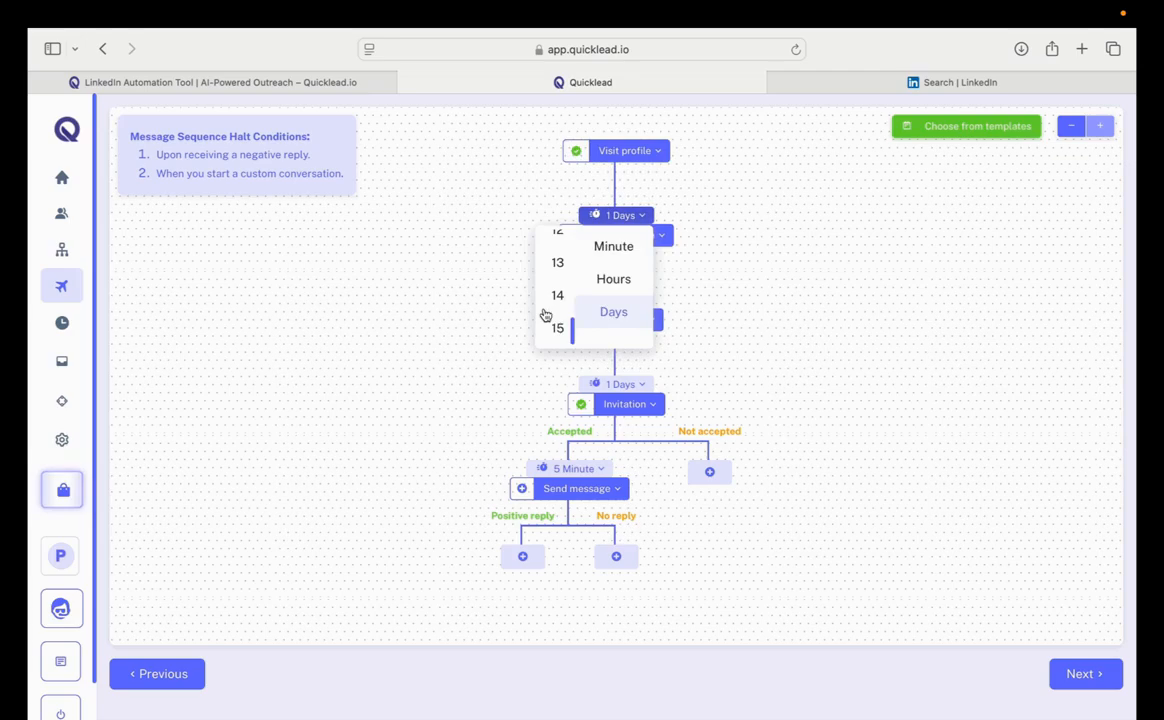
click(827, 300)
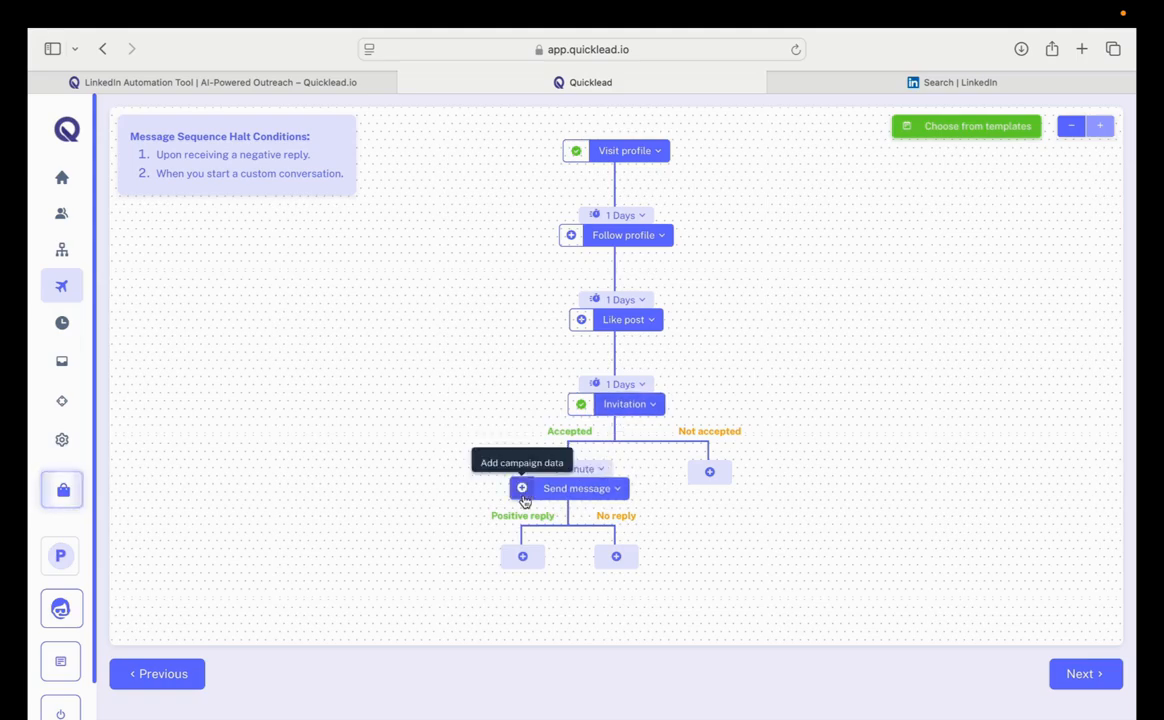
- Add a second Send message action to the first message's No reply branch and check its delay options
click(616, 556)
click(578, 451)
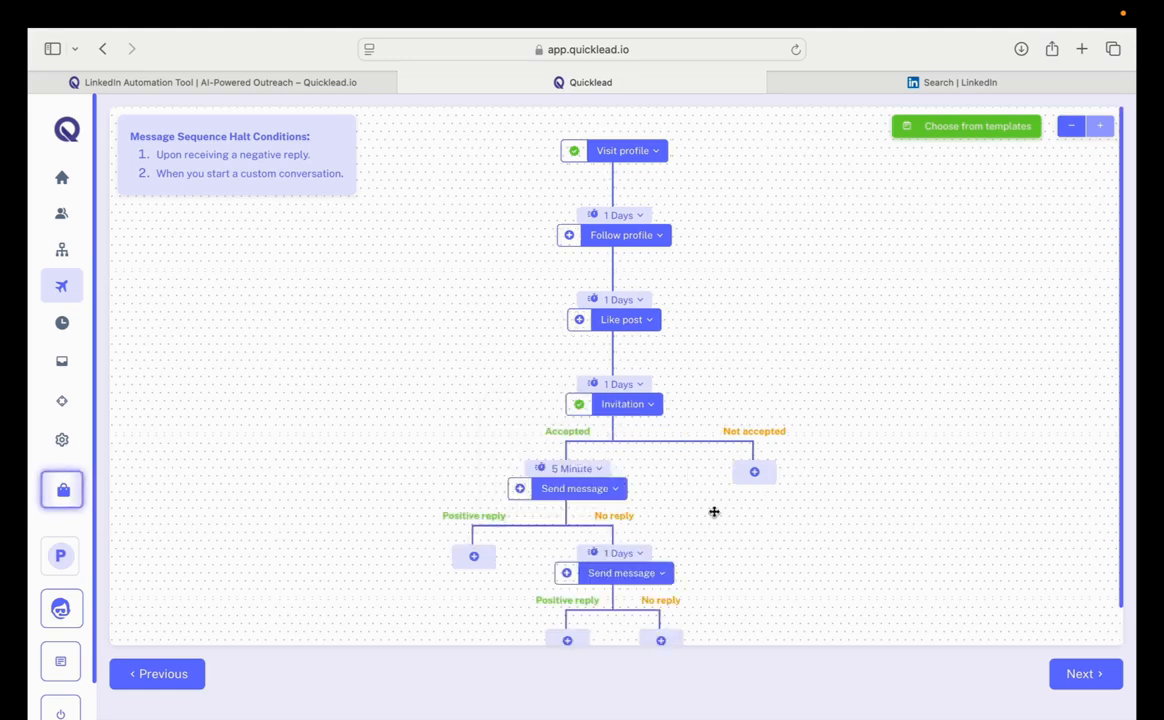
scroll(712, 512, down, 1)
click(620, 512)
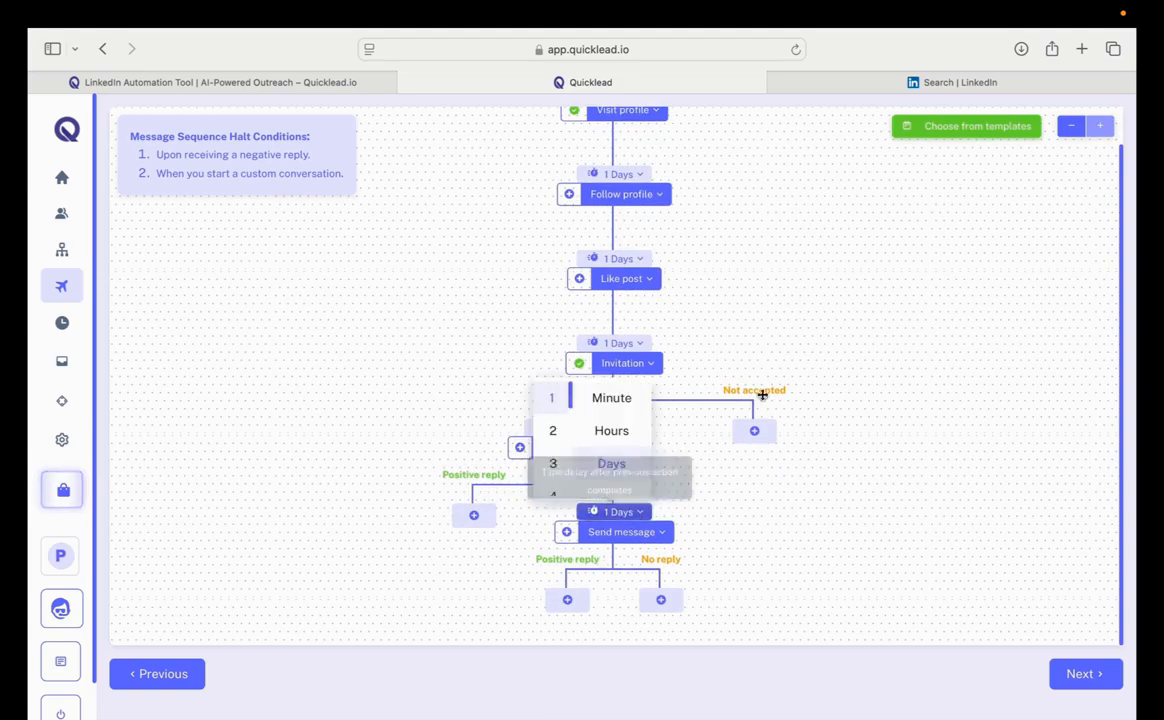
click(738, 490)
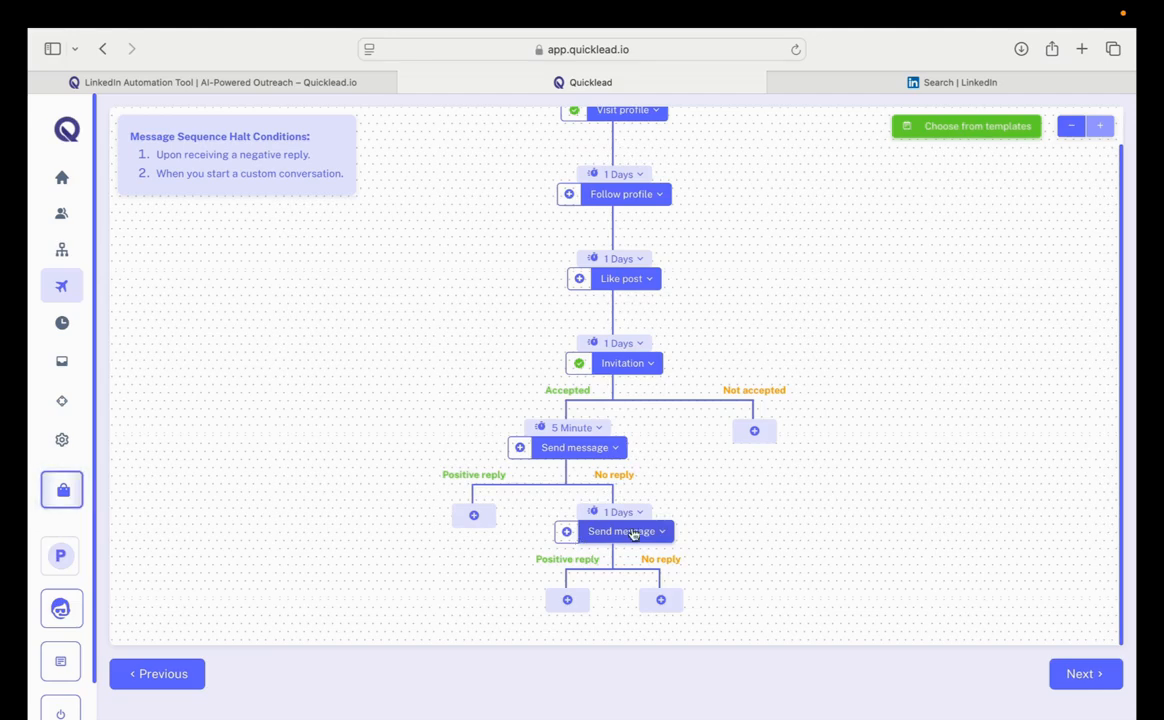
- Add a third Send message action to the second message's No reply branch with a delay of 2 days
click(660, 599)
click(633, 496)
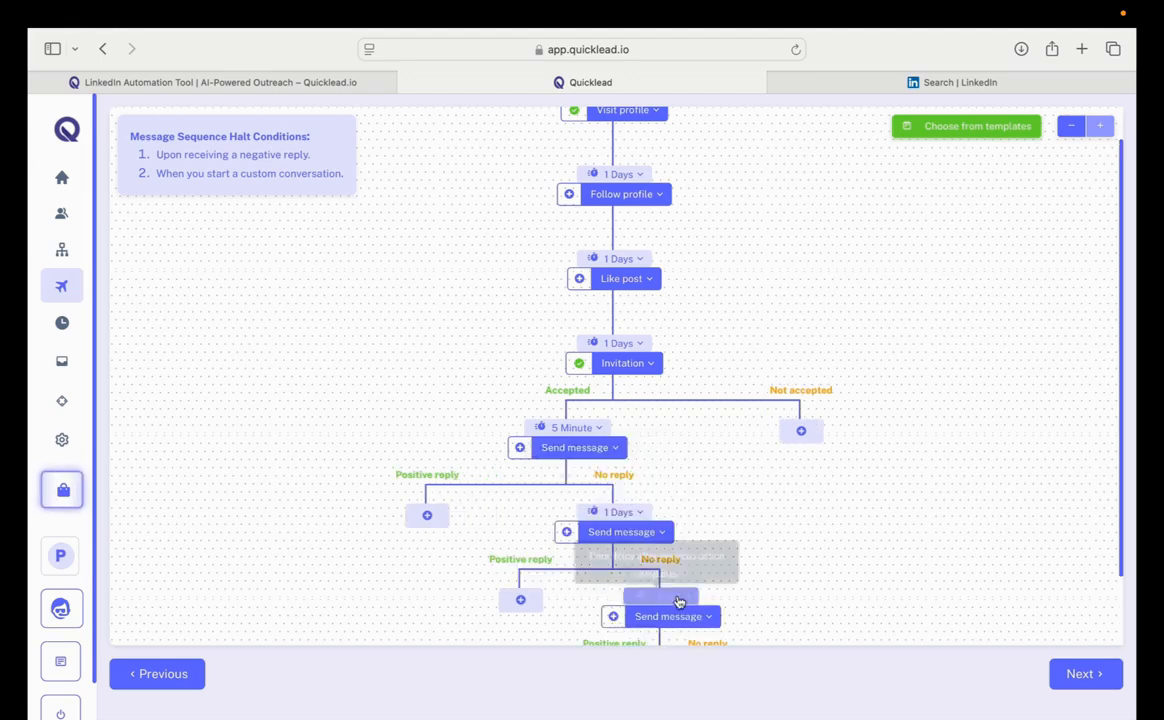
click(678, 598)
click(602, 515)
scroll(785, 553, down, 2)
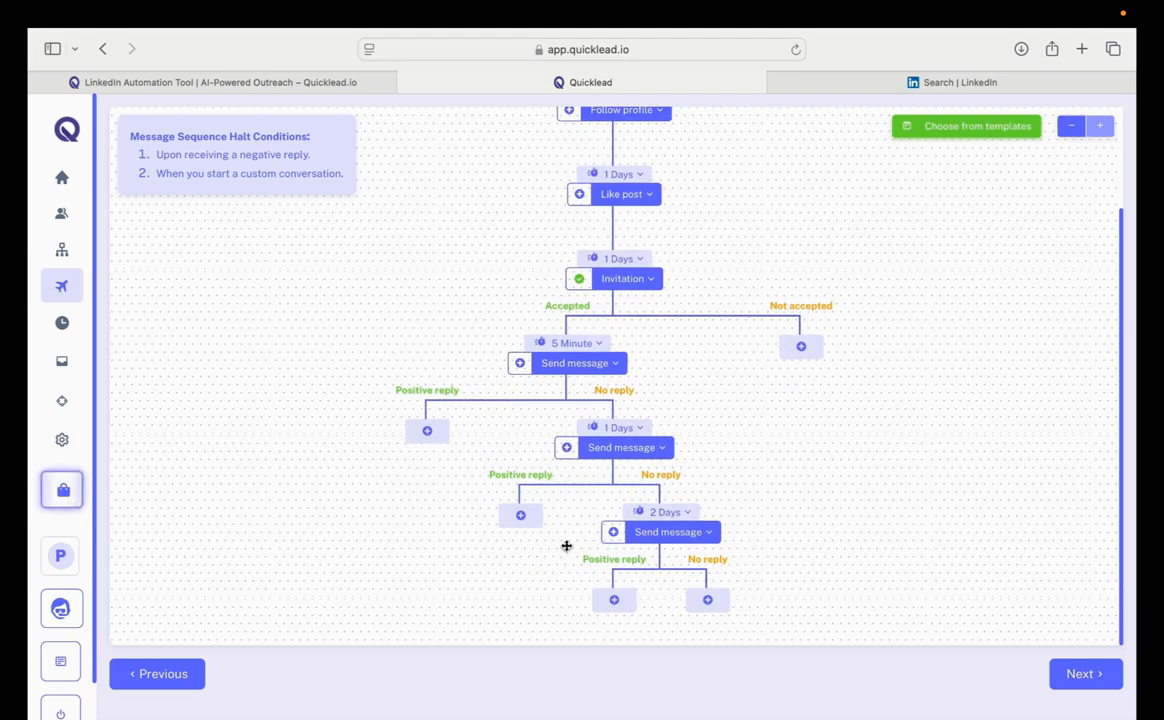
- Load the Thanks for Connect template into the fallback message of the first Send message action under Accepted
scroll(735, 469, up, 3)
scroll(735, 470, down, 2)
scroll(611, 207, up, 2)
scroll(611, 207, down, 3)
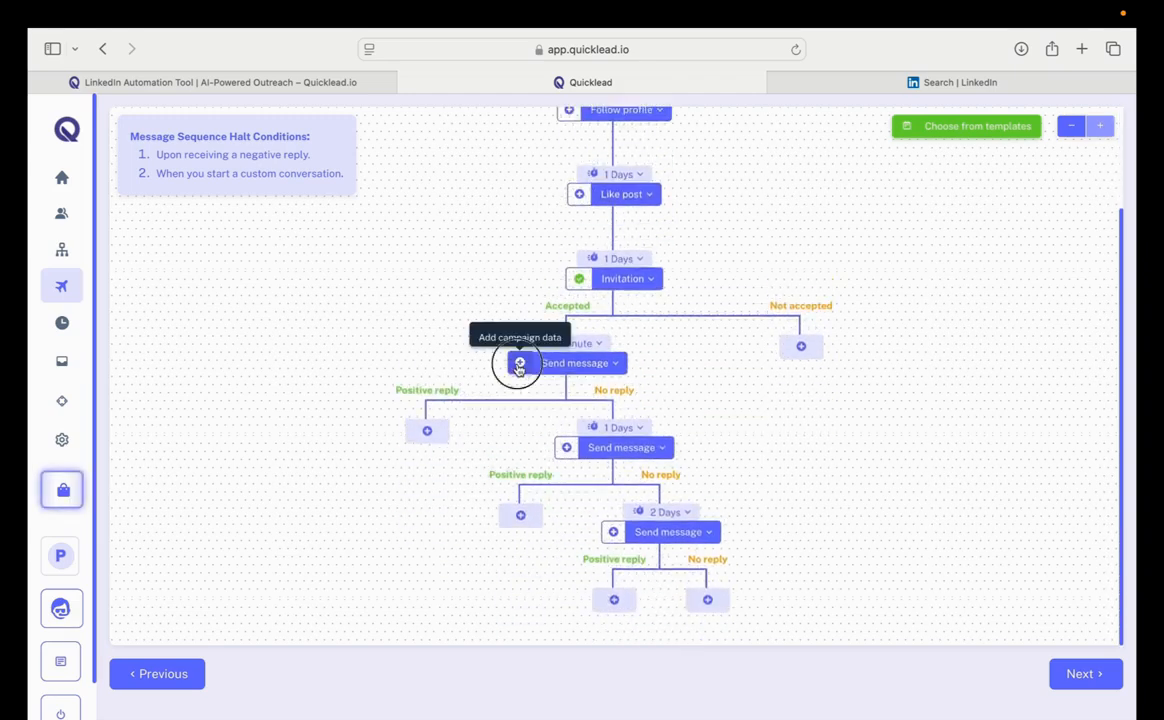
click(517, 361)
click(307, 431)
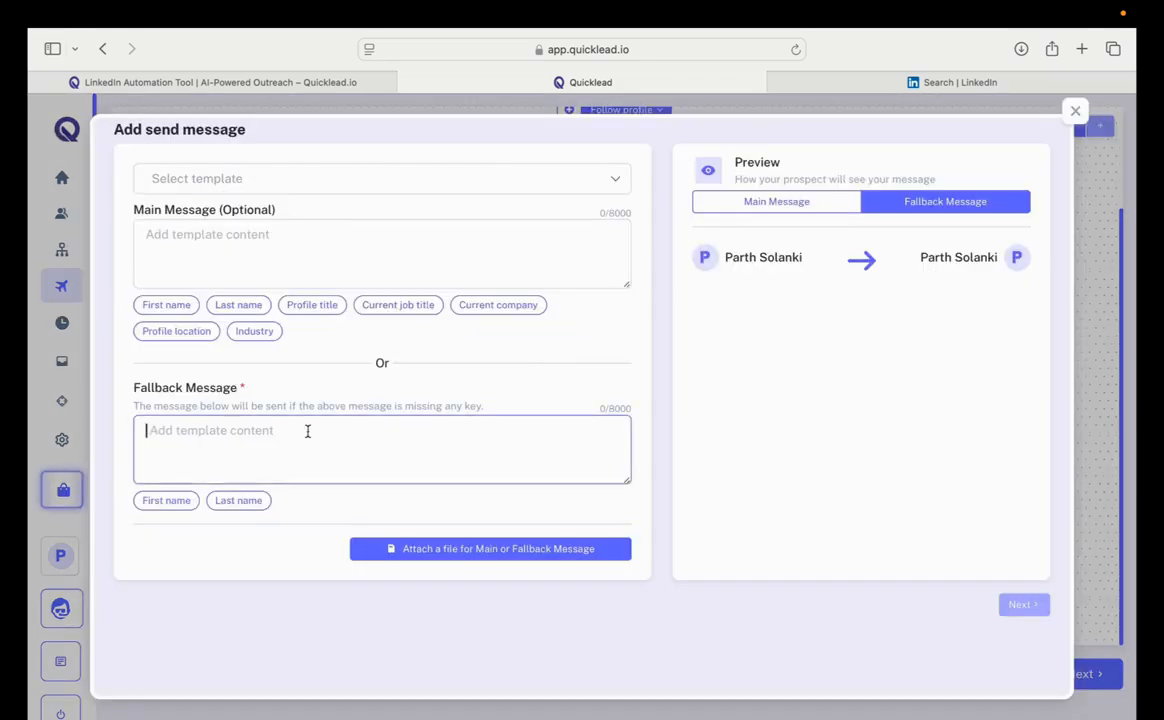
click(491, 184)
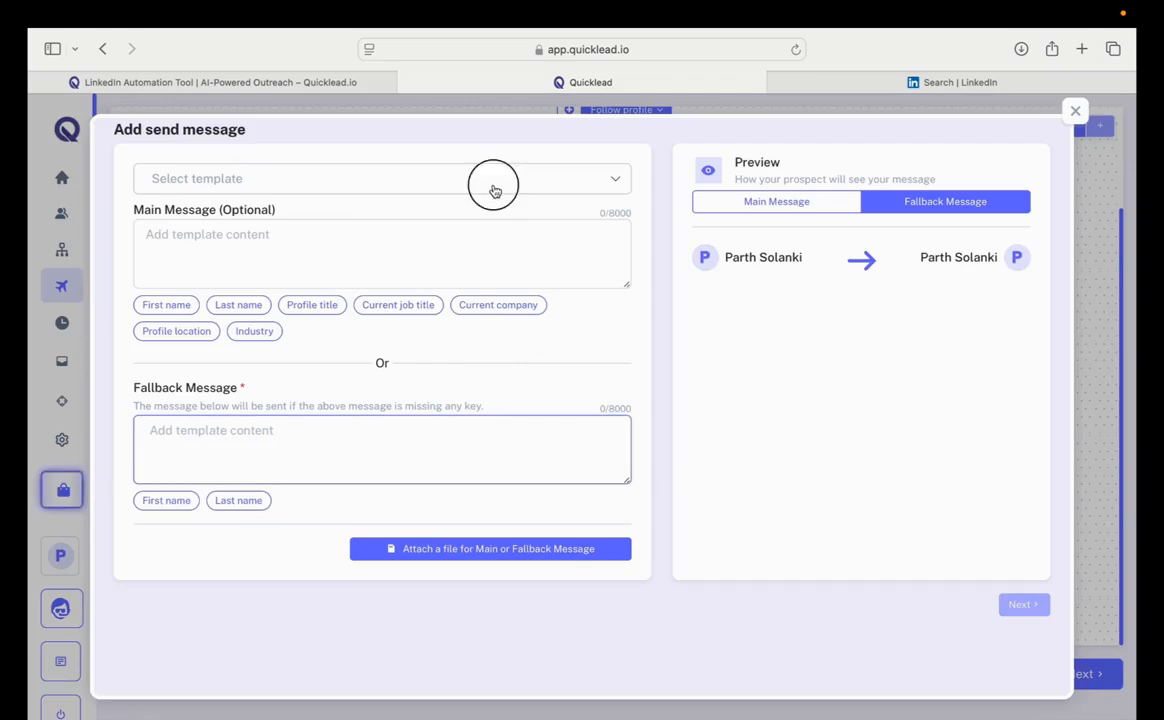
click(848, 315)
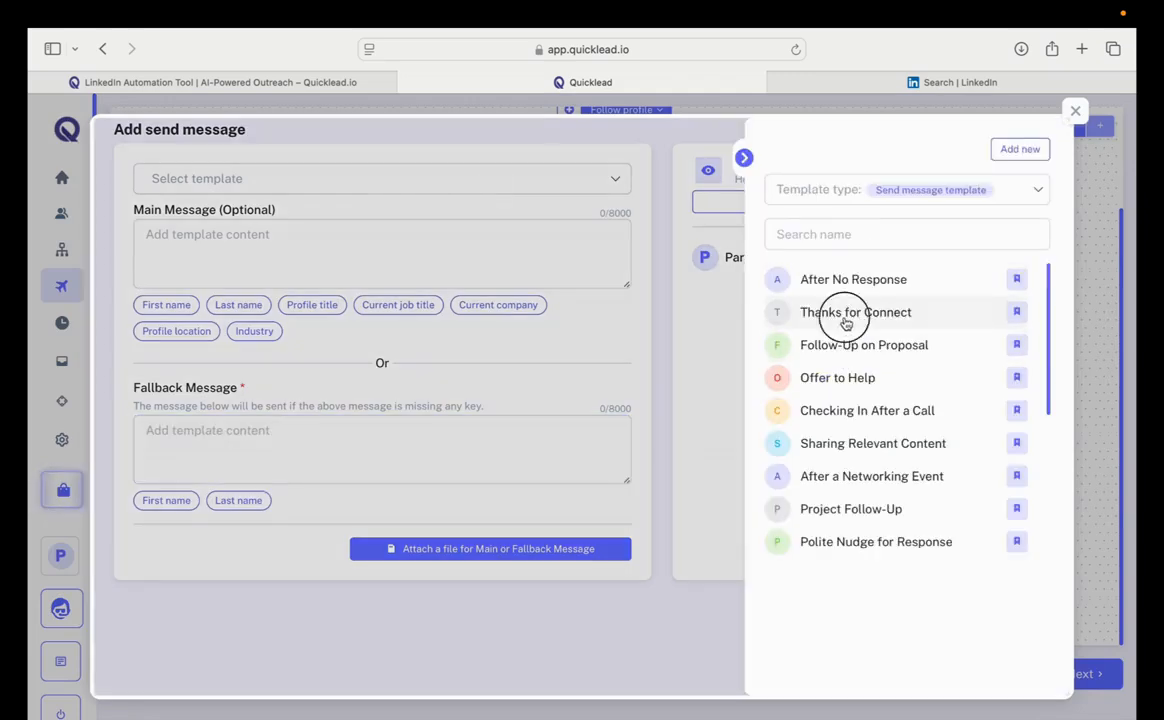
- Attach the uploaded LinkedIn_Posting file to the message and add the message to the Send message action
click(481, 549)
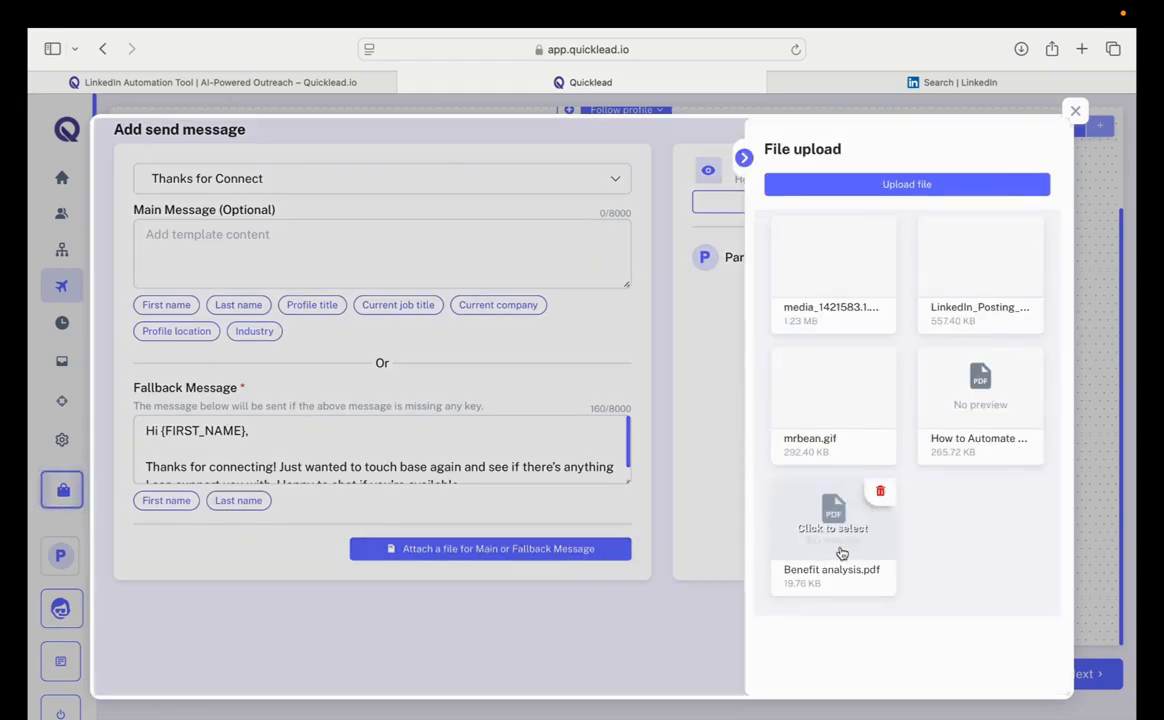
click(963, 268)
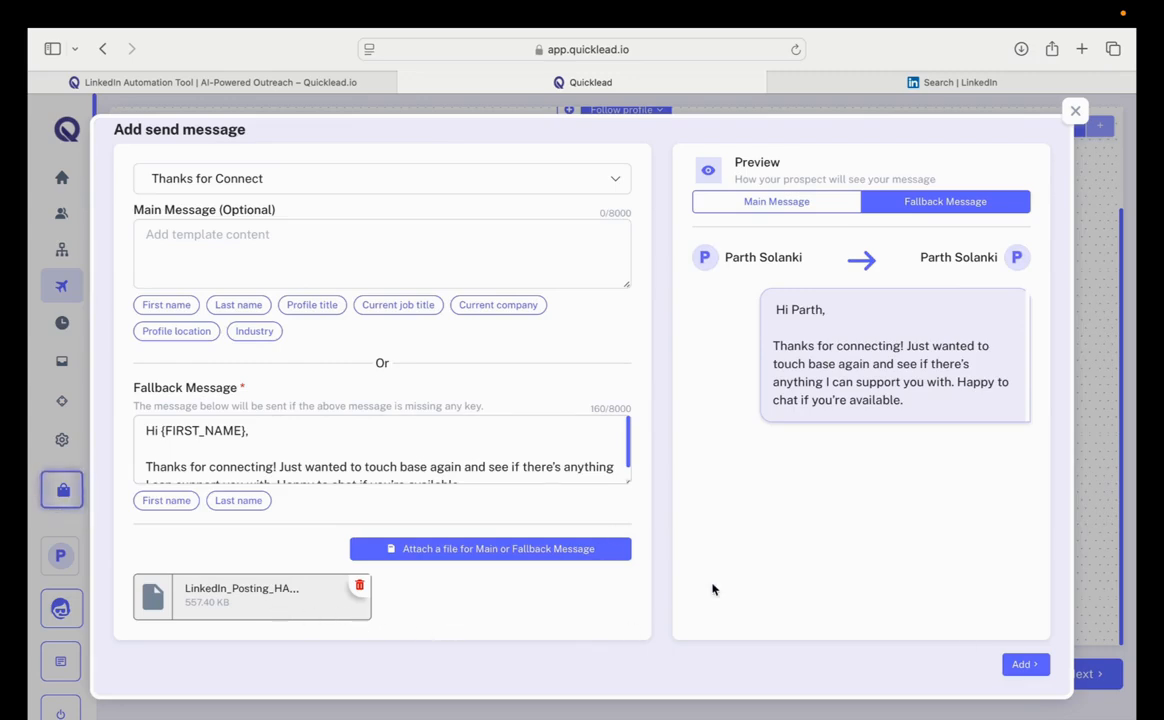
click(1024, 665)
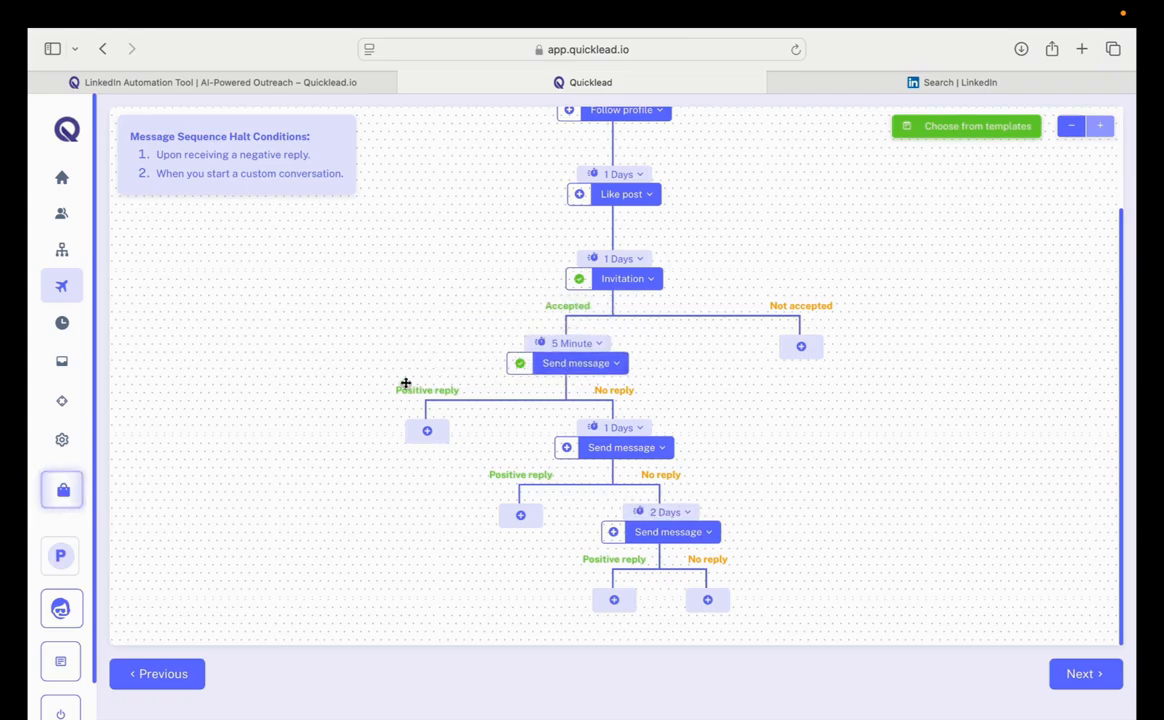
- Add a Send message action to the first message's Positive reply branch with a delay of 5 minutes
click(433, 430)
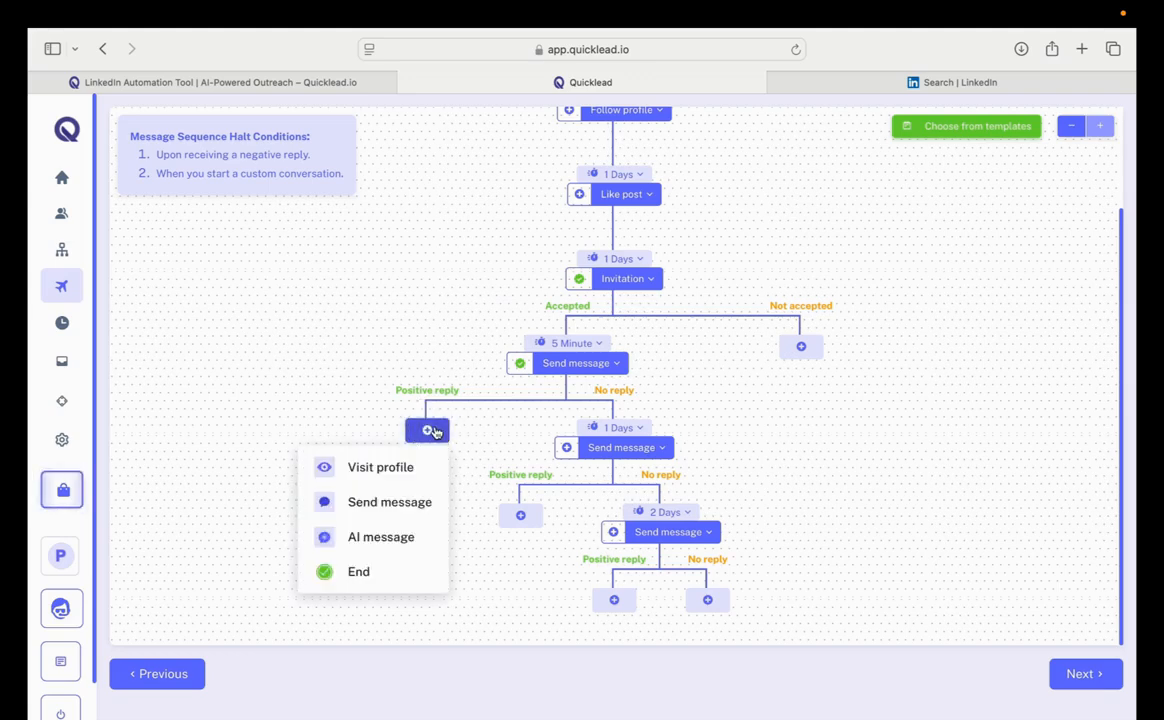
click(400, 501)
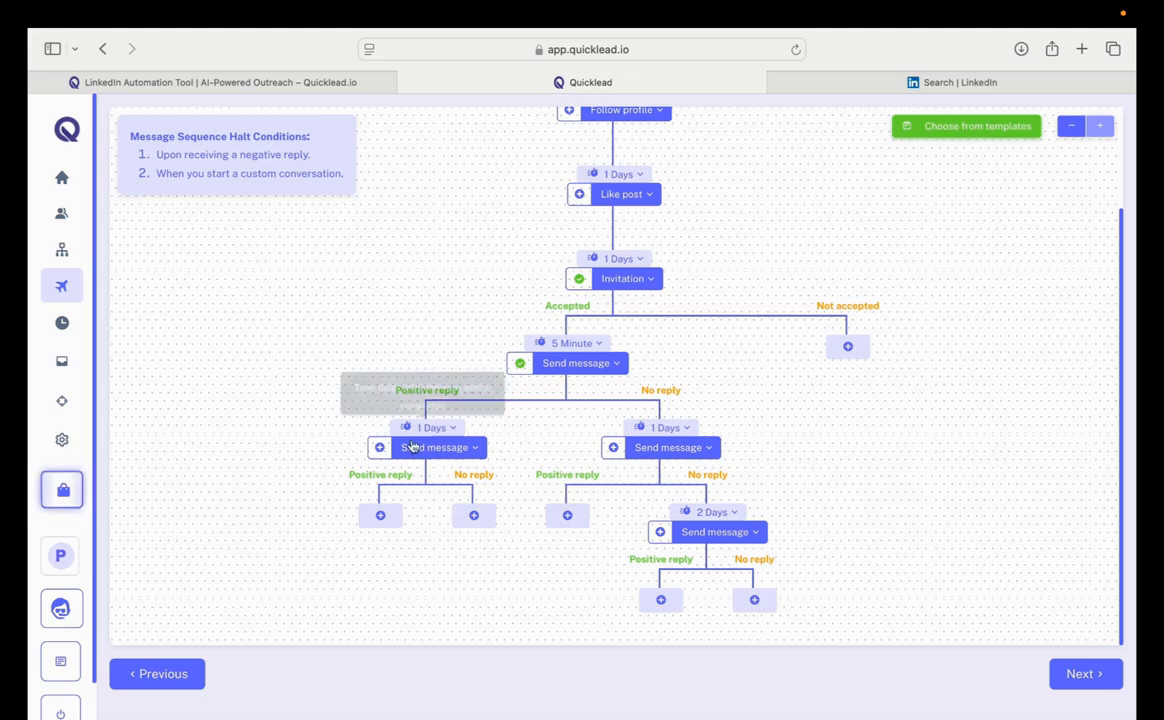
click(425, 430)
click(424, 457)
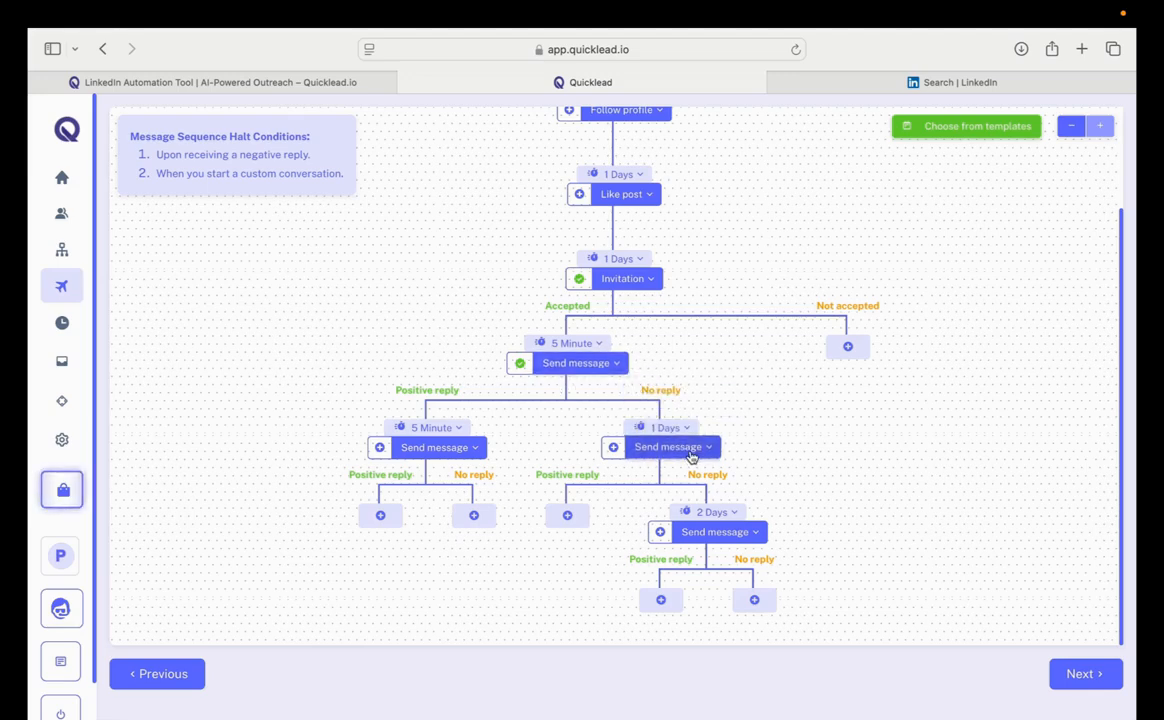
- Add another Send message action under the positive-reply message's own Positive reply branch, delayed by 5 minutes
click(380, 515)
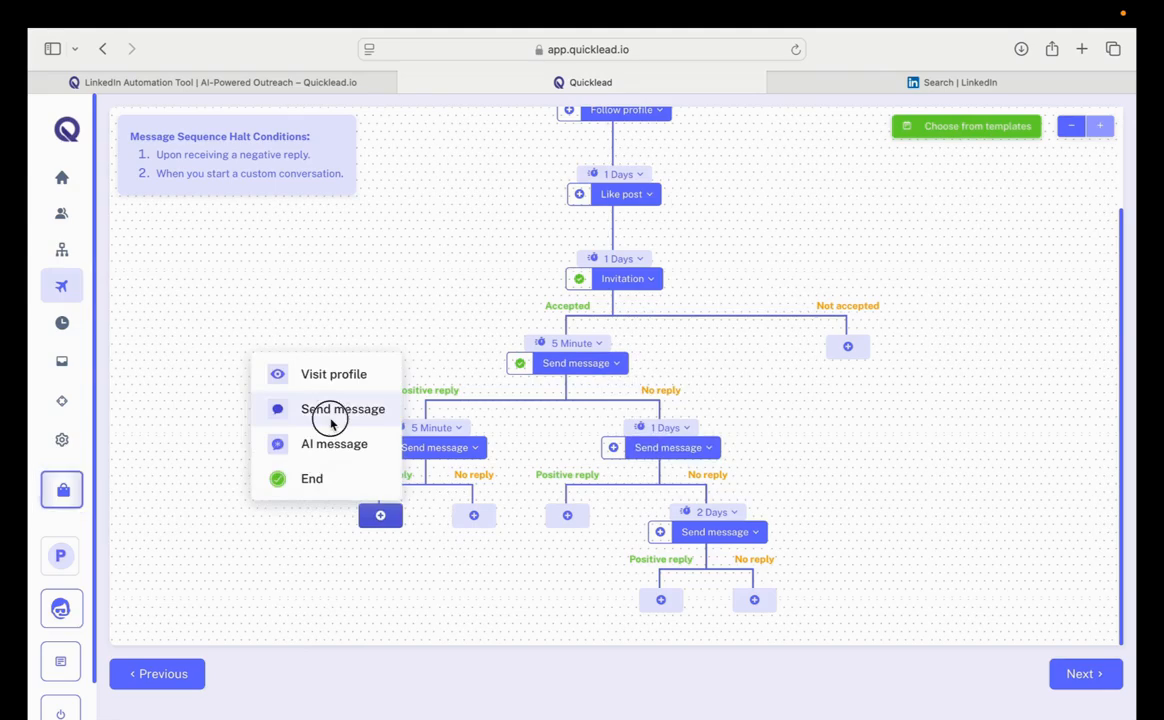
click(333, 410)
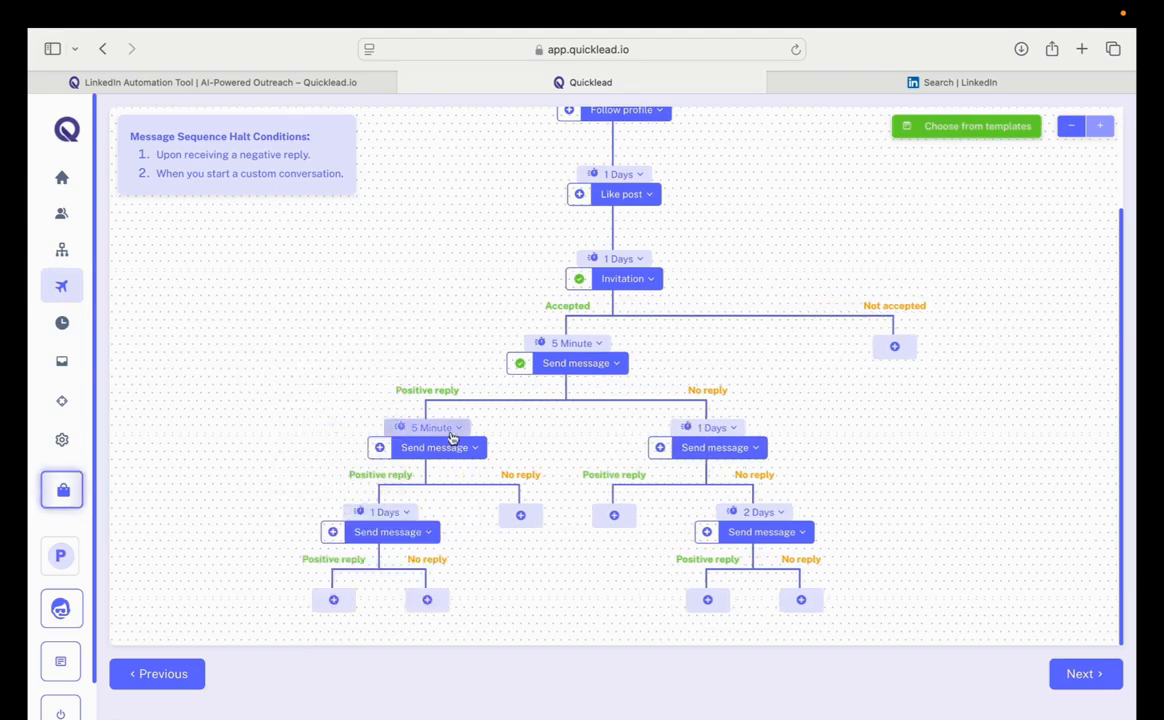
click(384, 512)
click(377, 401)
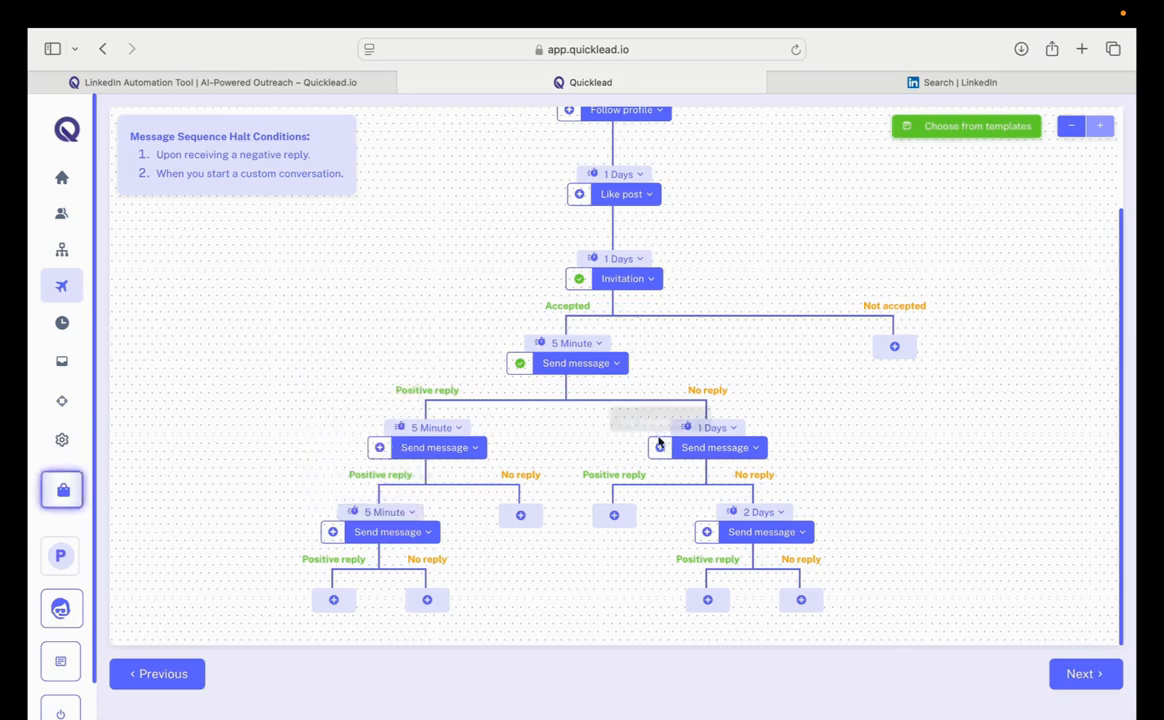
scroll(660, 443, up, 3)
scroll(658, 441, down, 3)
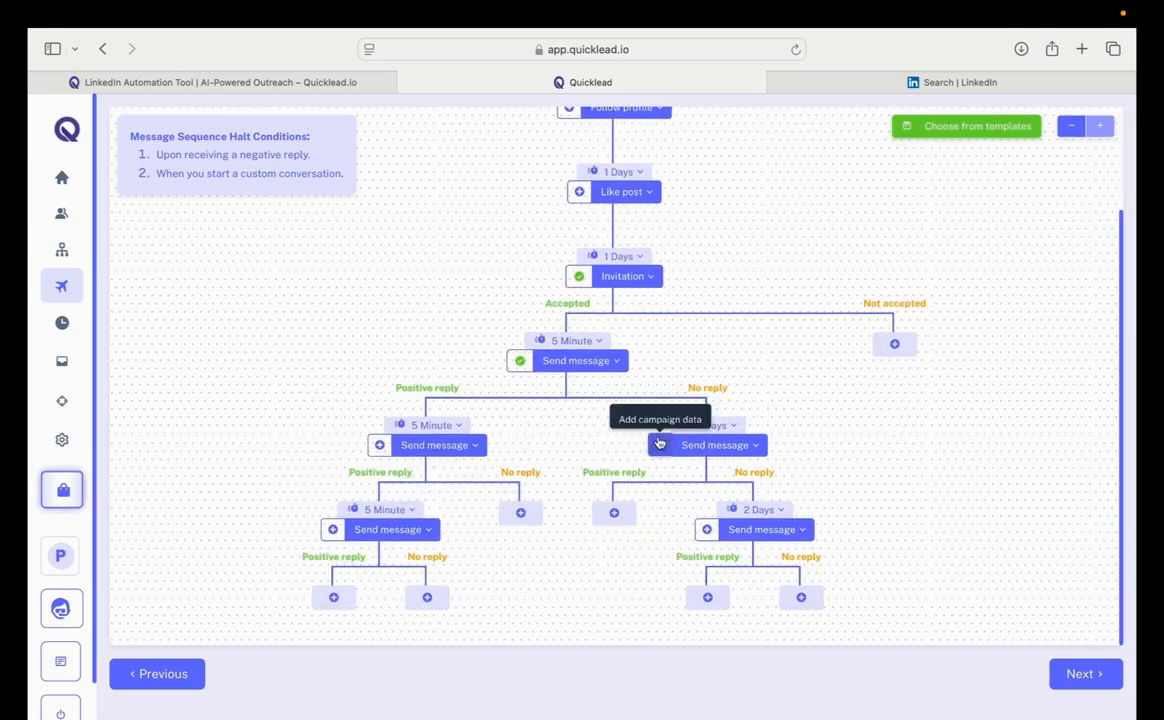
scroll(658, 435, up, 3)
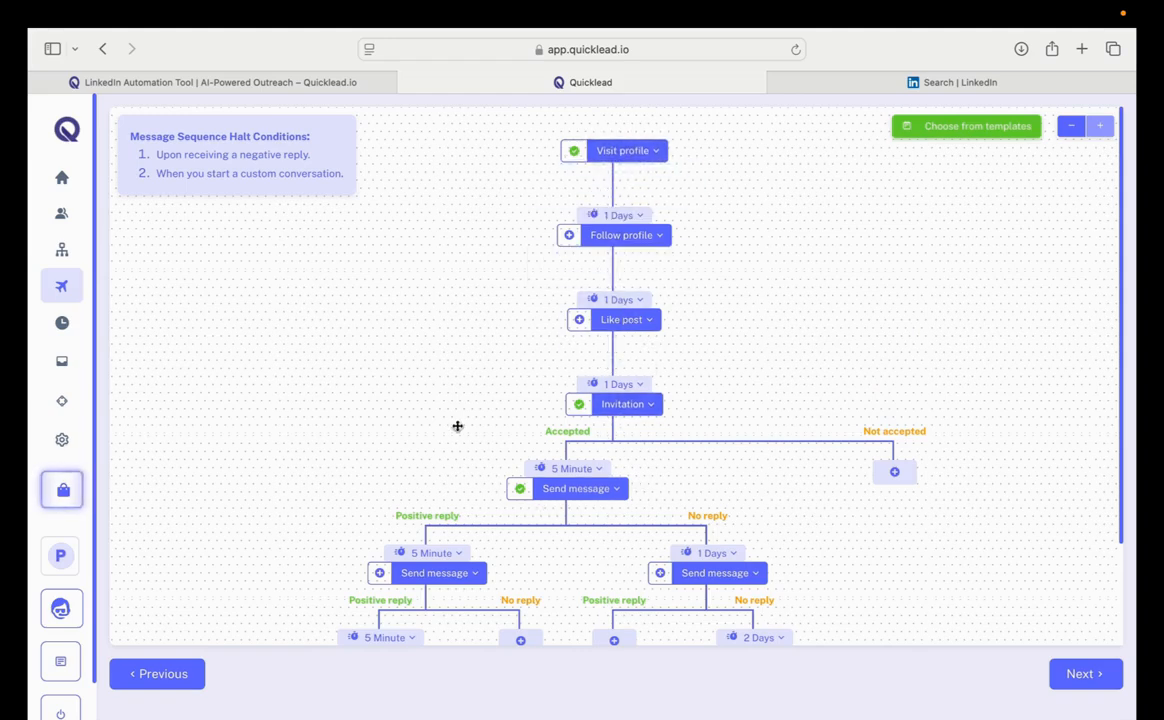
scroll(457, 395, down, 5)
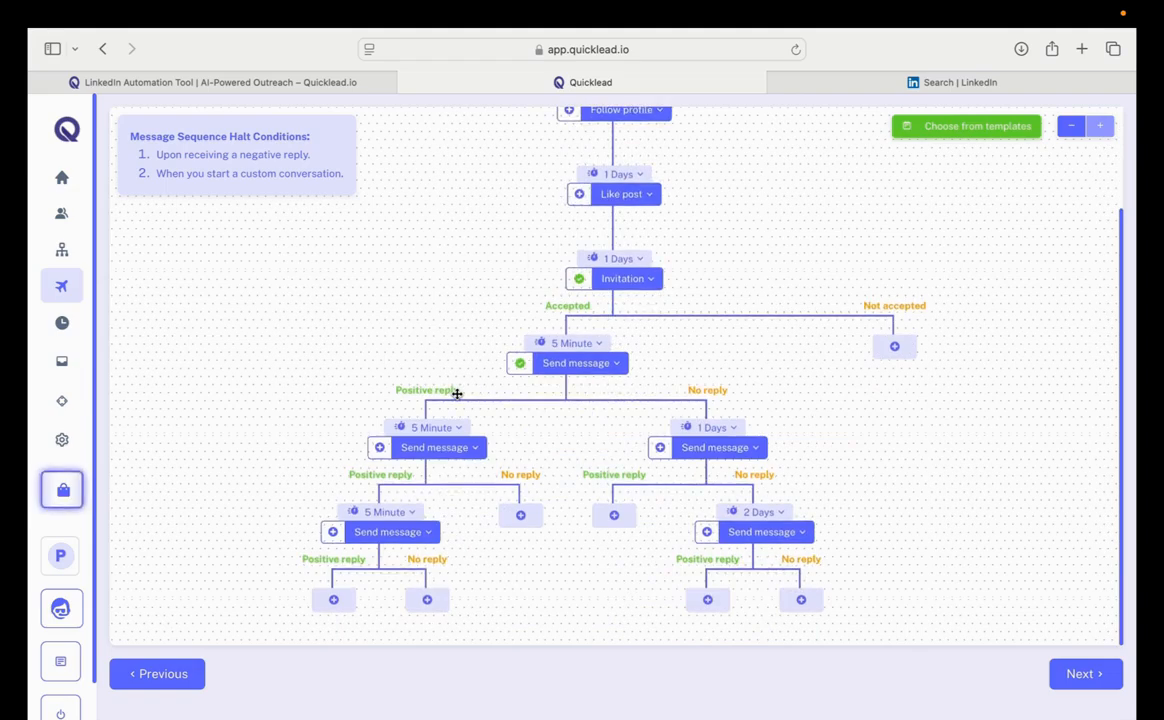
scroll(457, 394, up, 5)
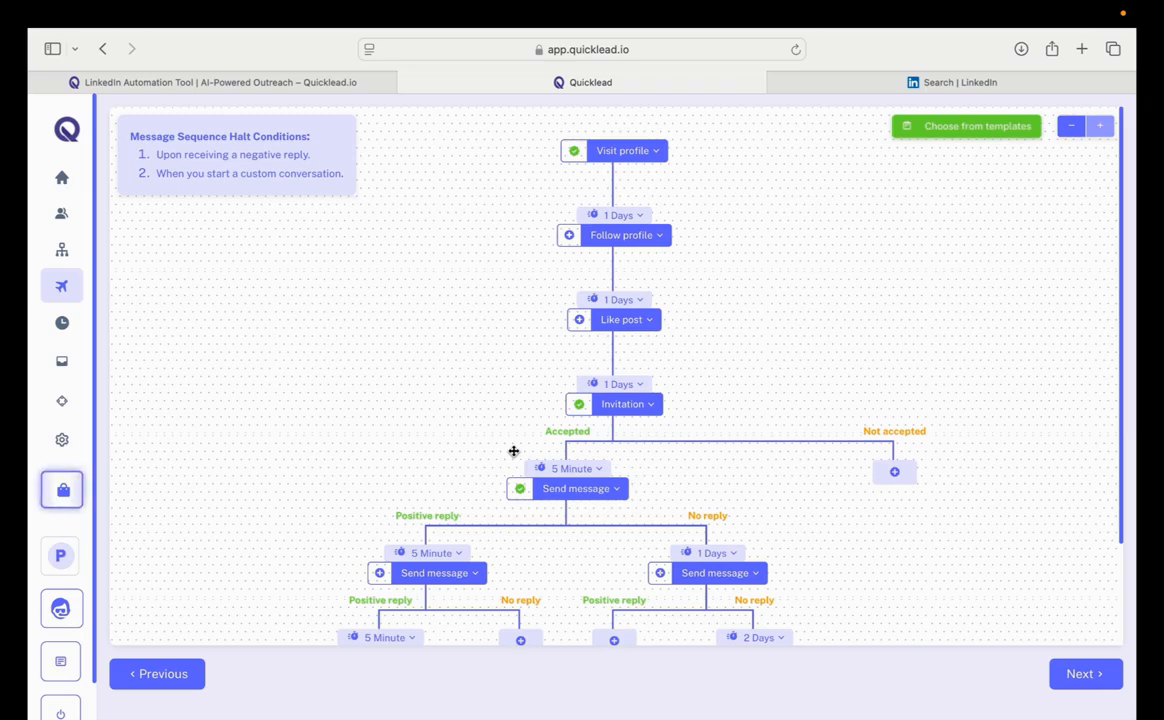
- Add an InMail action to the invitation's Not accepted branch with a delay of 15 days
scroll(700, 545, down, 3)
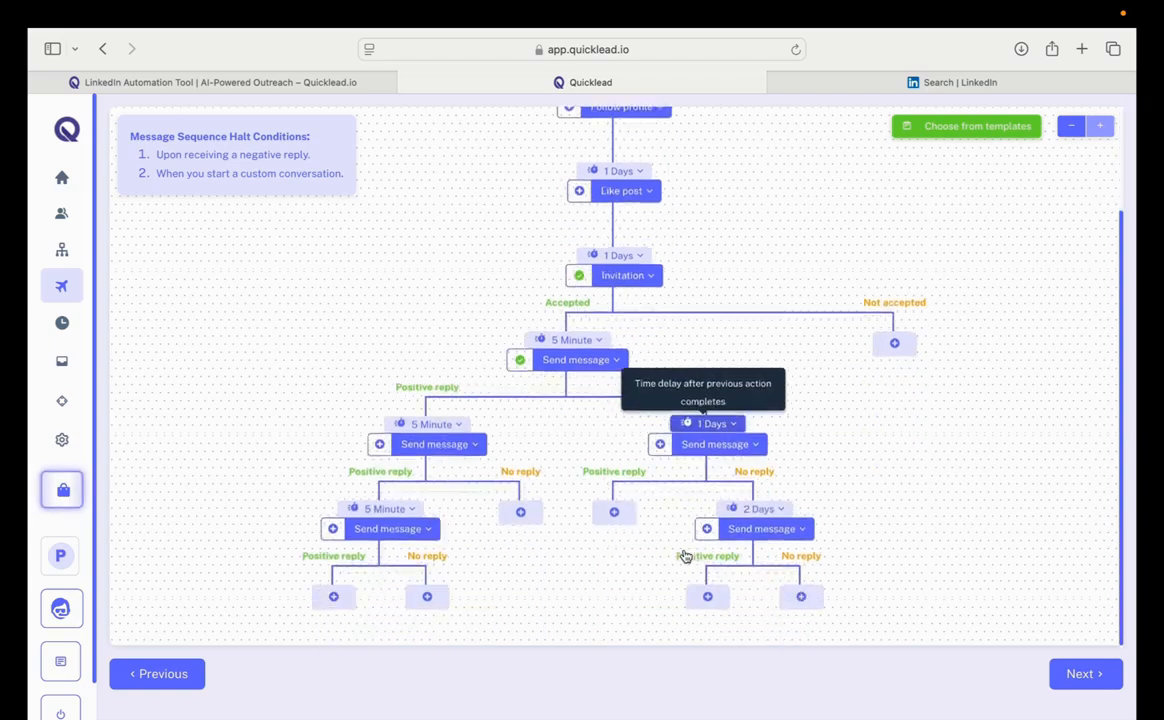
scroll(878, 416, up, 3)
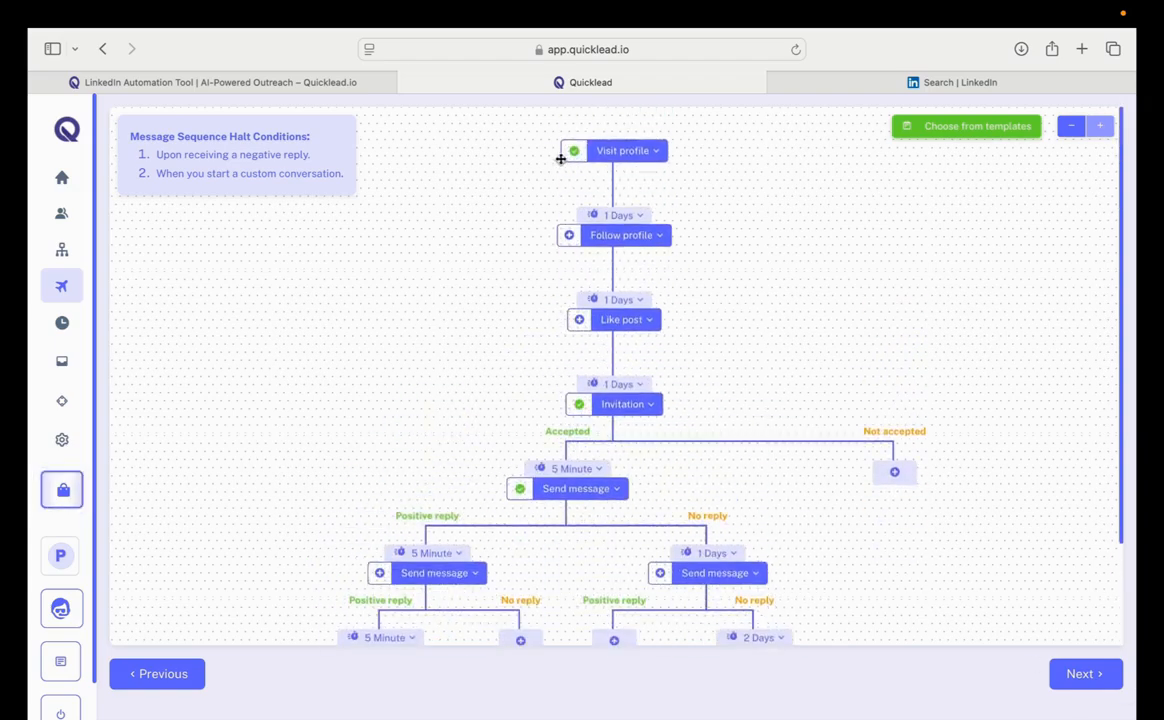
scroll(932, 338, down, 3)
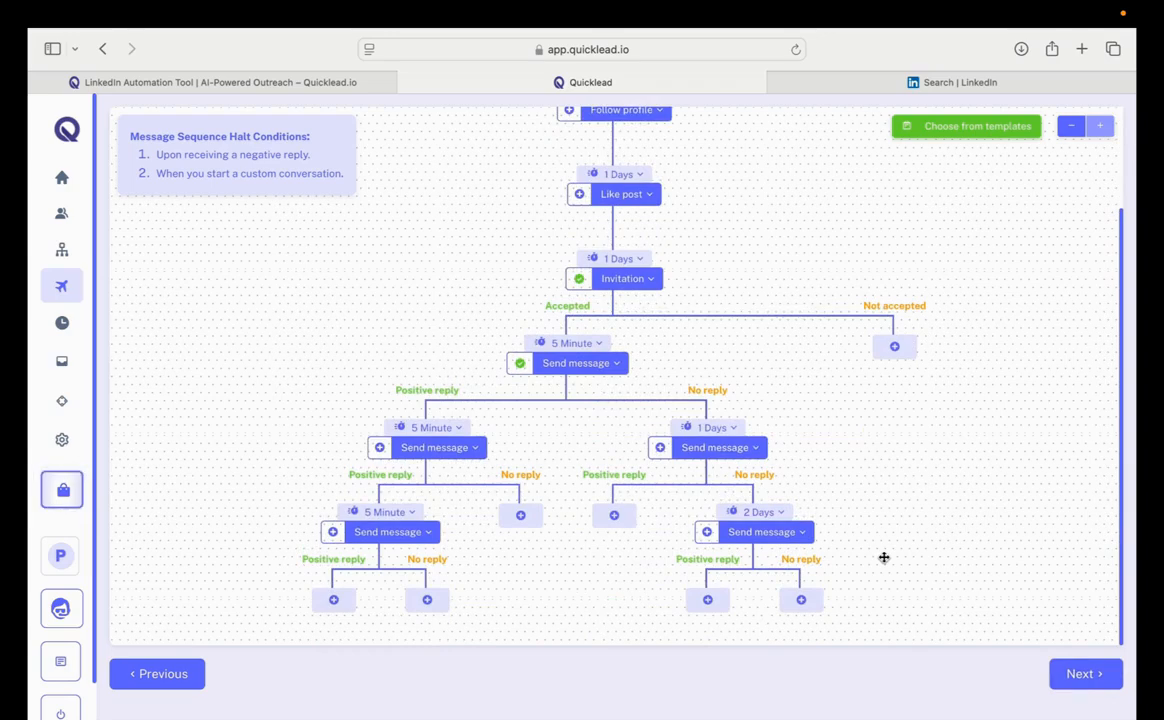
scroll(806, 378, up, 3)
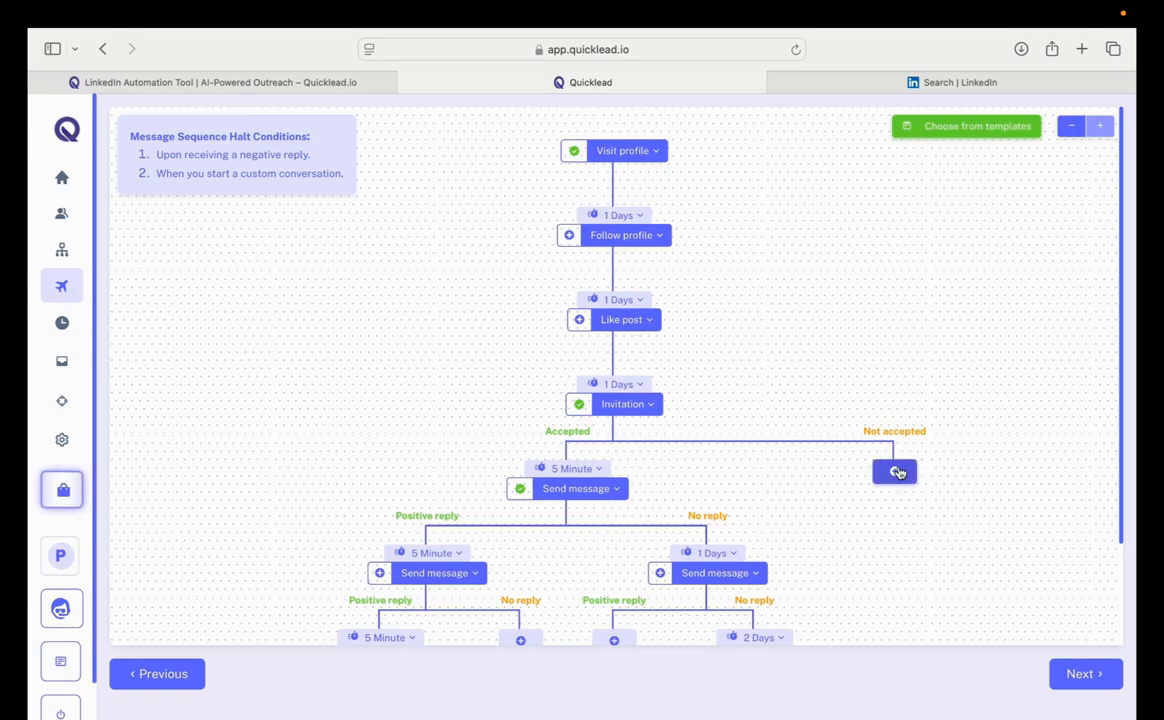
click(896, 472)
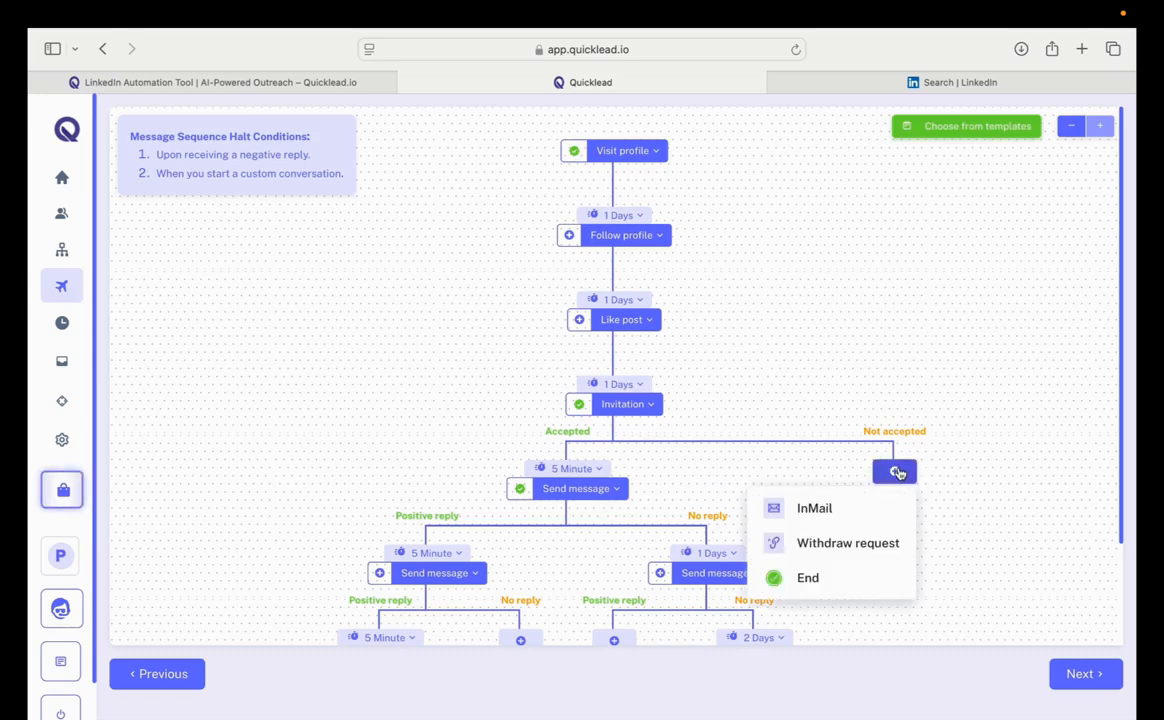
click(781, 418)
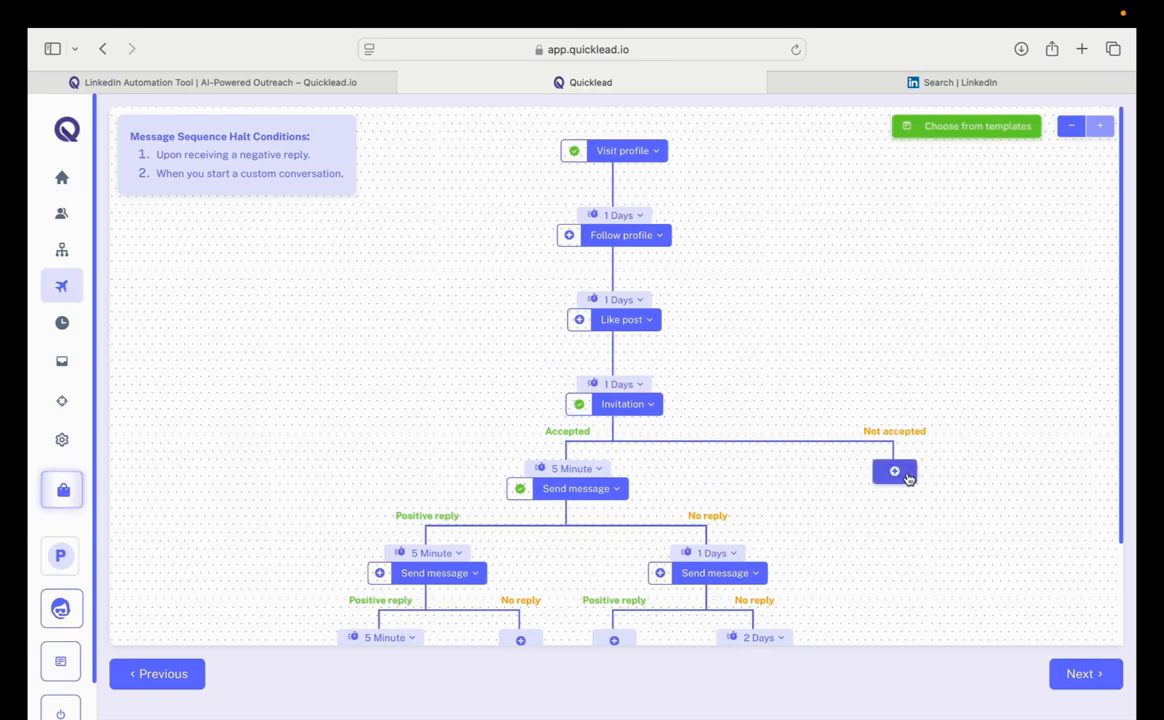
click(906, 476)
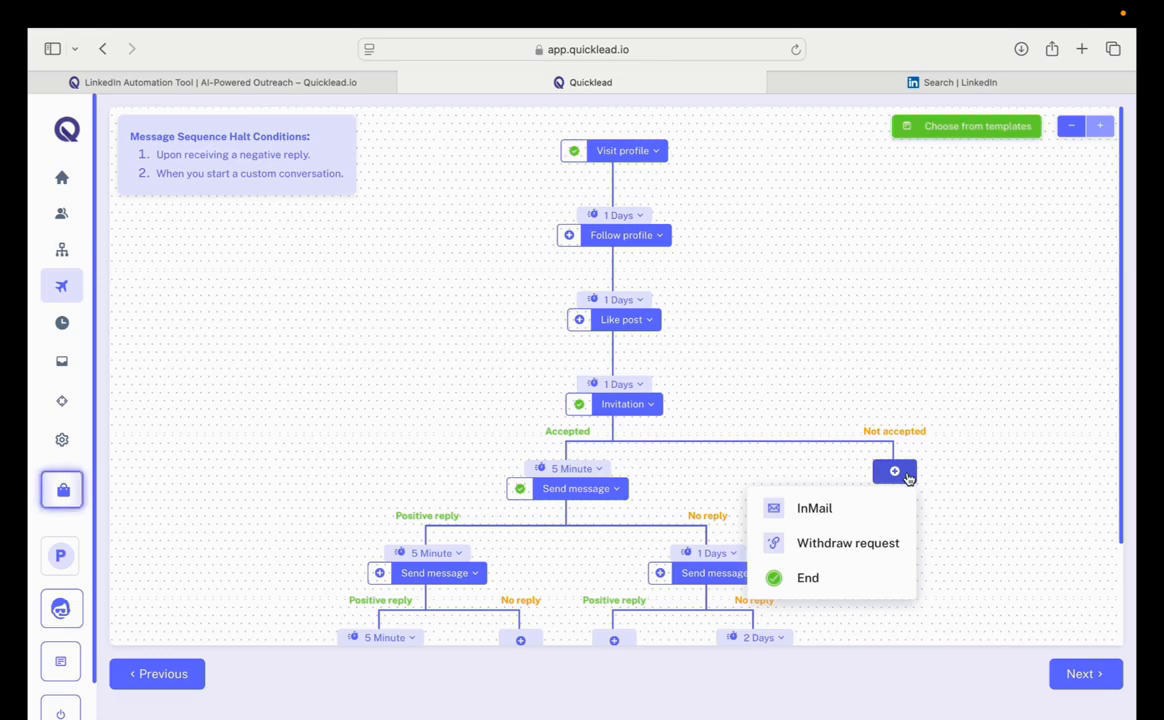
click(824, 512)
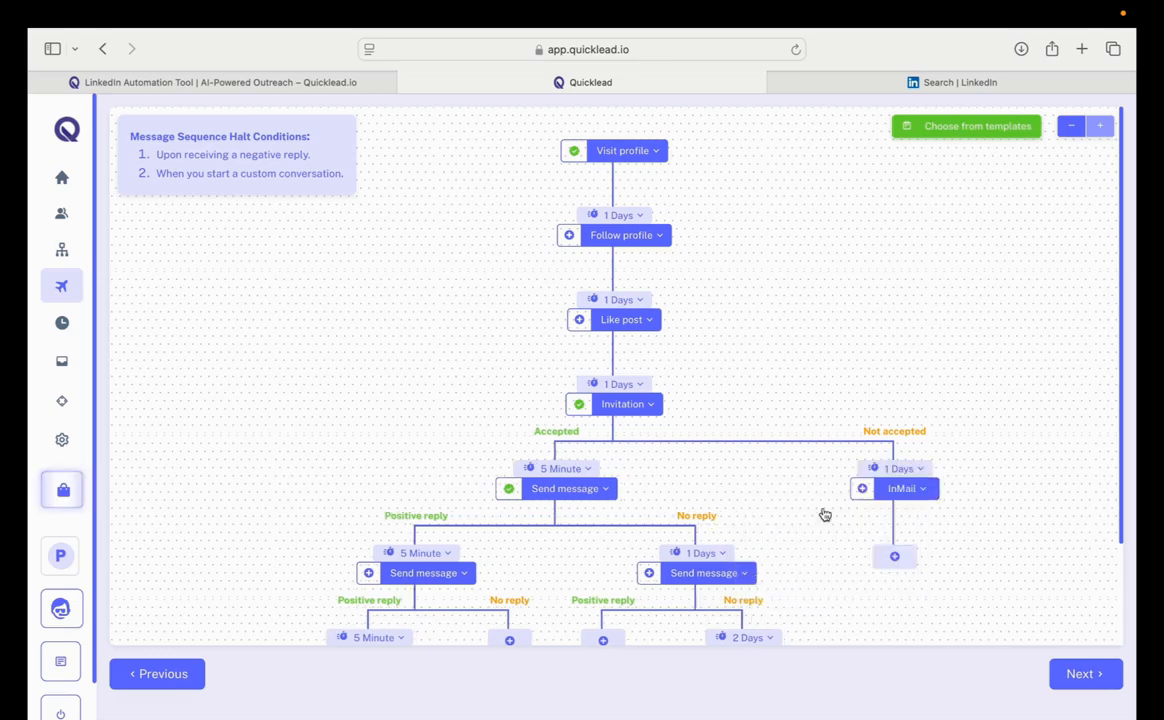
click(890, 472)
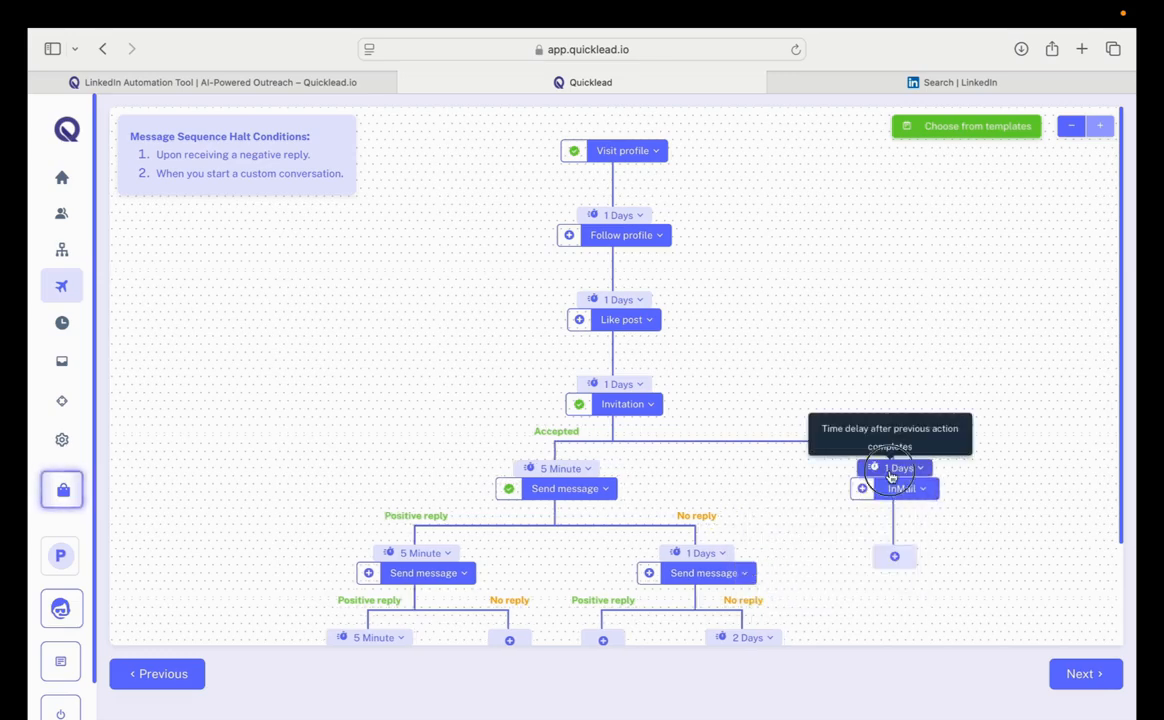
scroll(837, 550, down, 12)
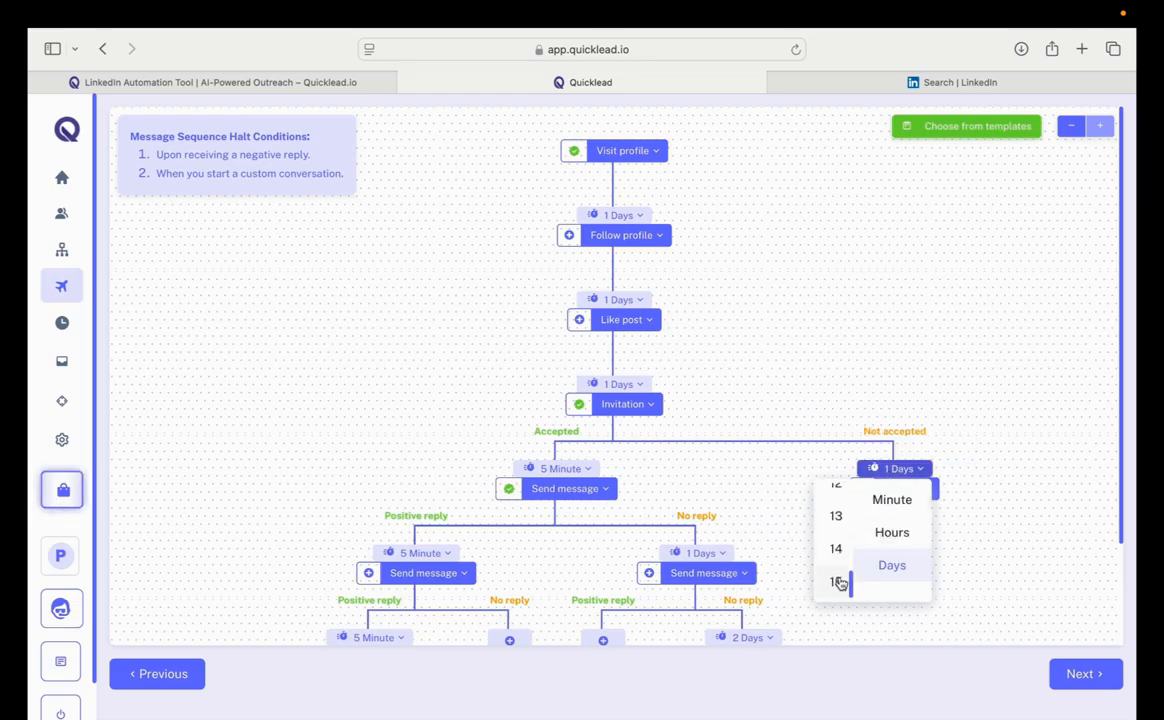
click(840, 583)
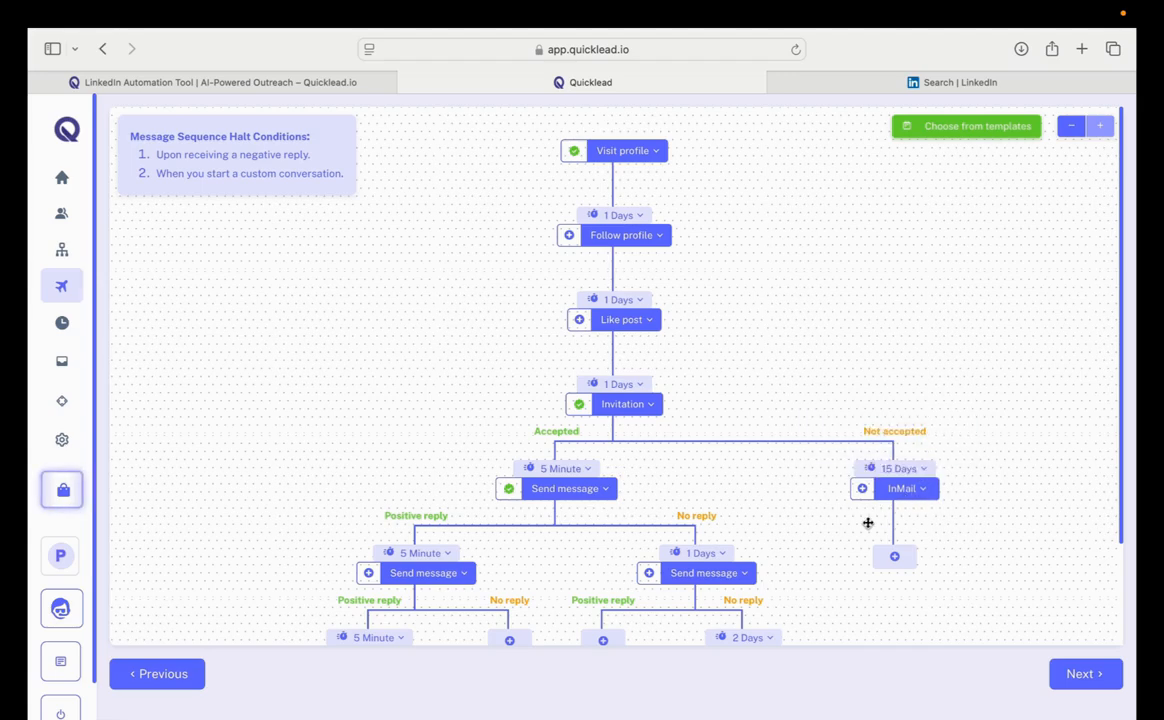
scroll(868, 523, down, 3)
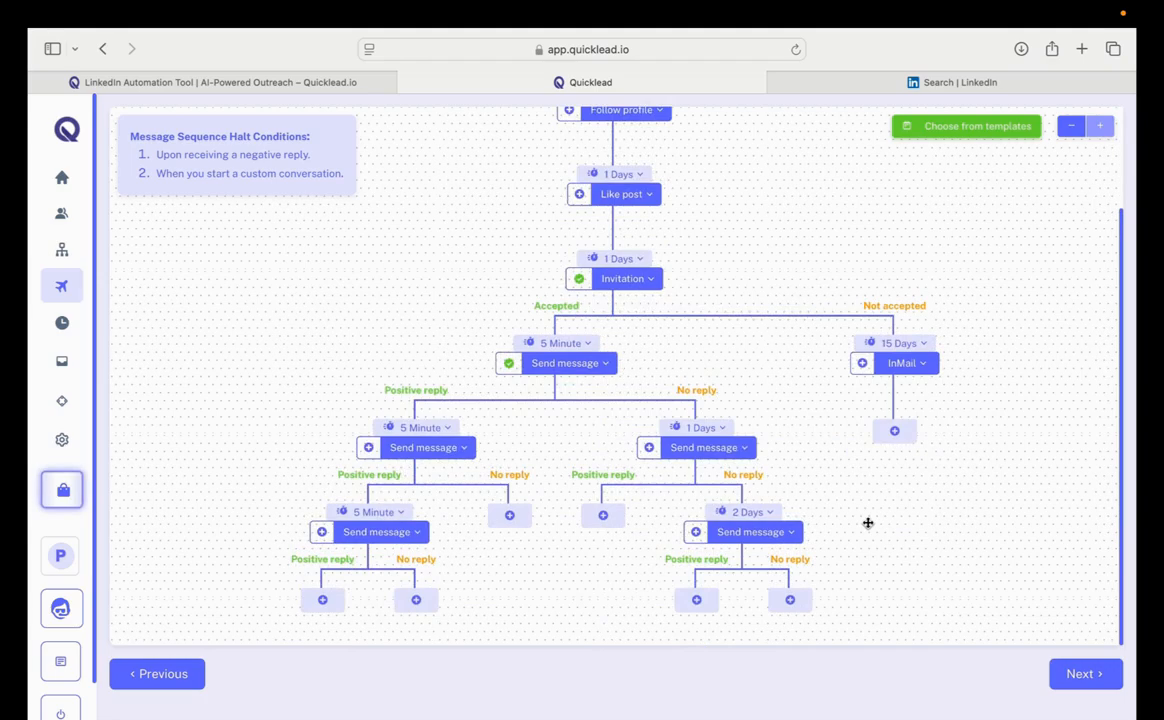
scroll(740, 436, up, 3)
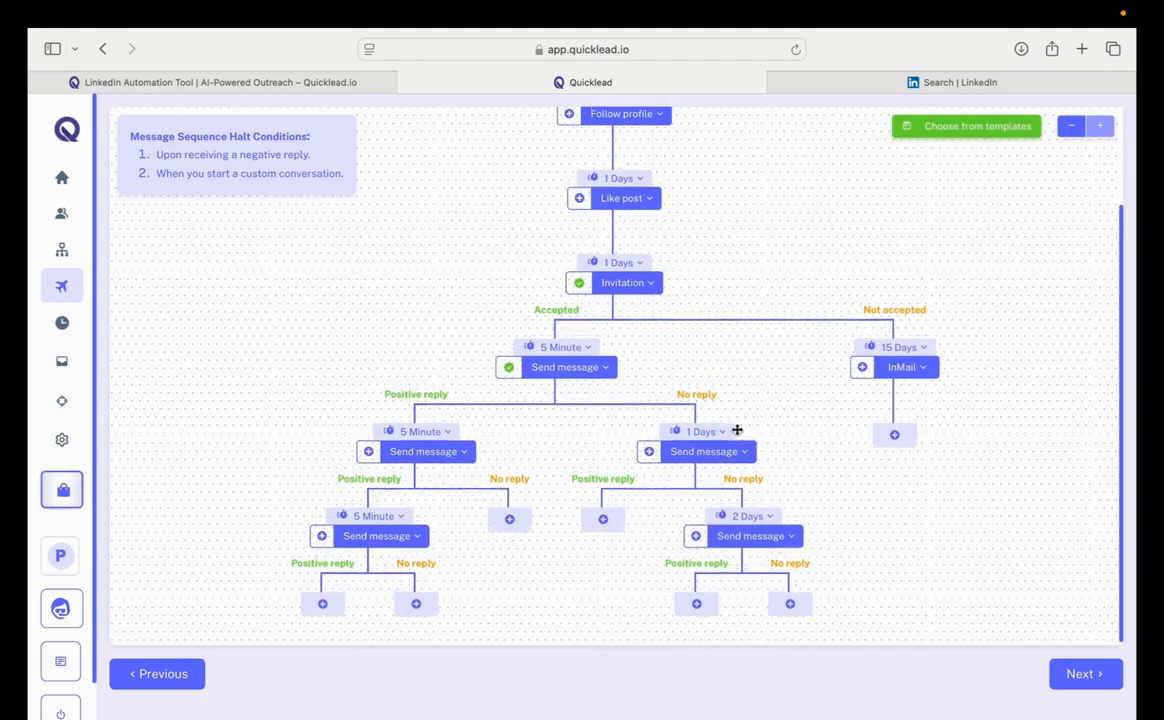
scroll(808, 436, down, 3)
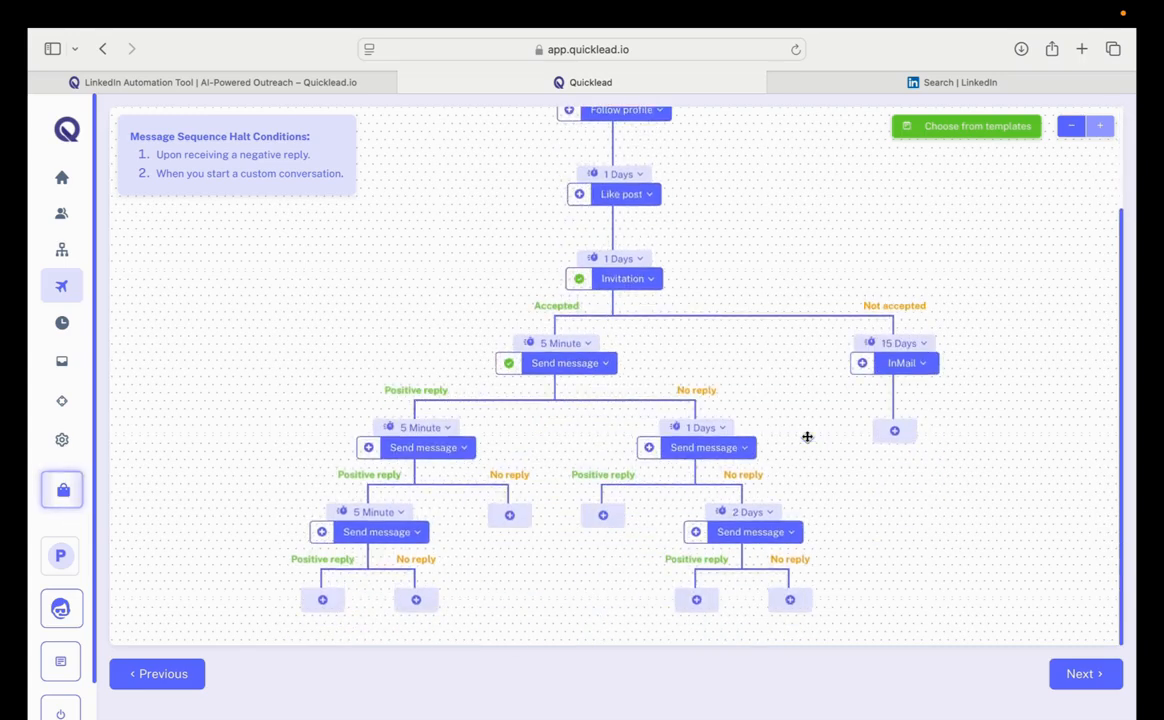
scroll(808, 437, up, 3)
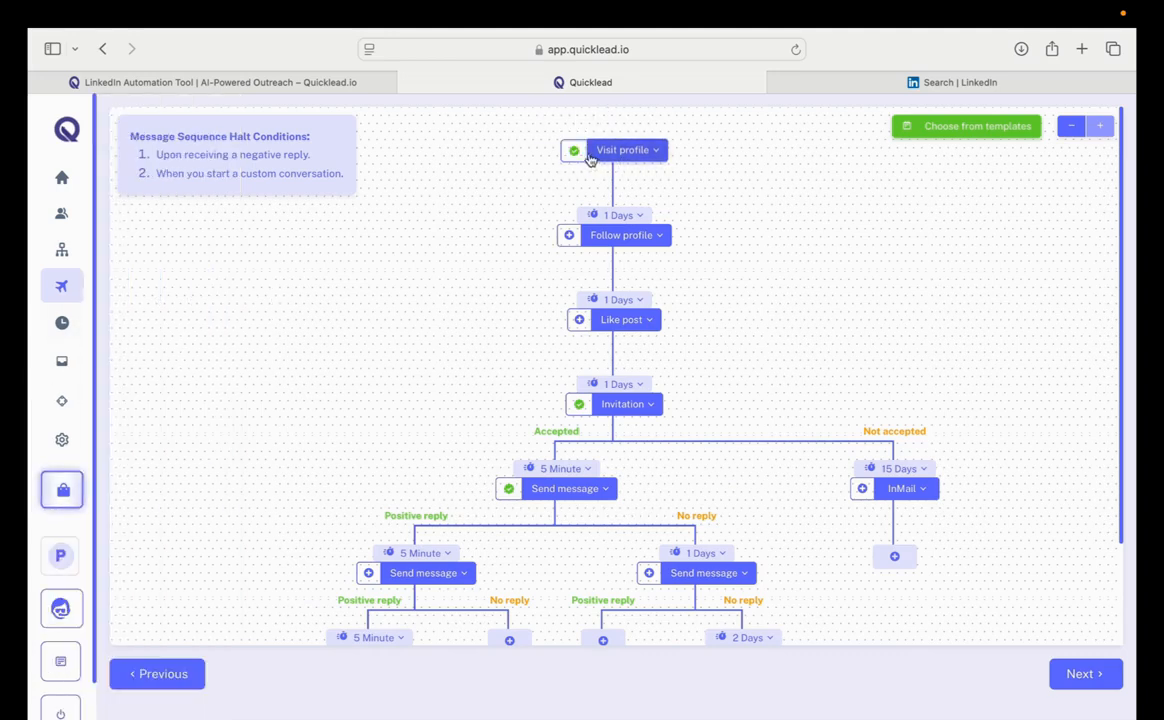
scroll(497, 416, down, 3)
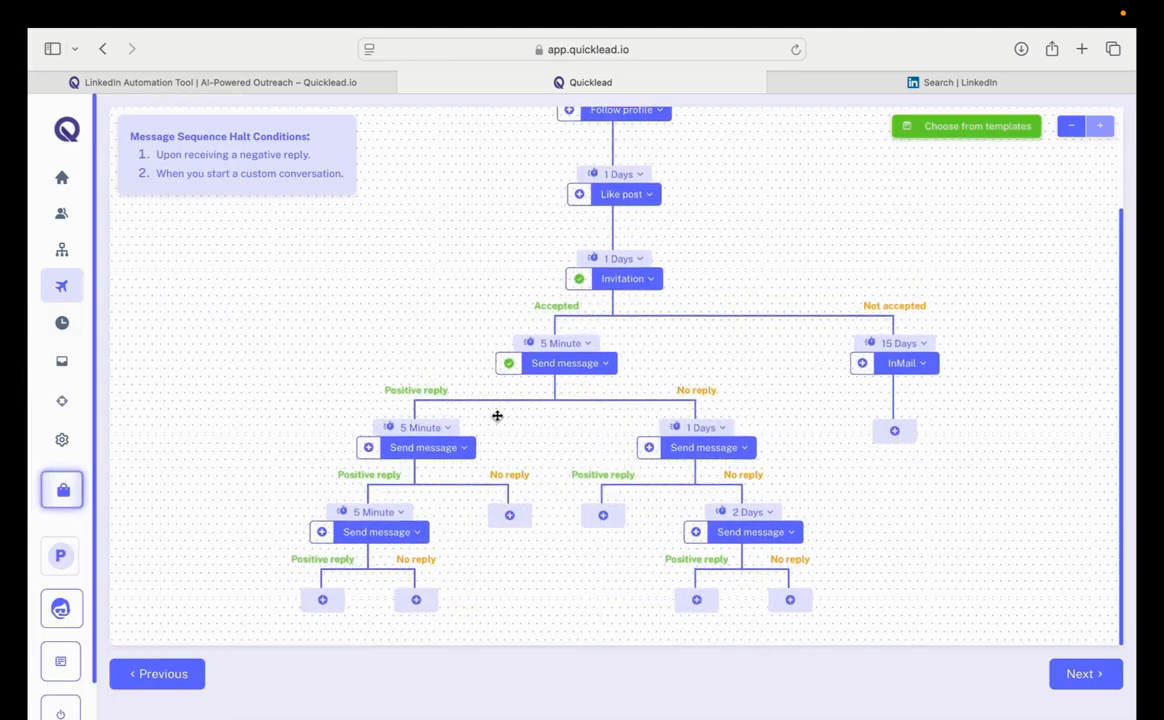
scroll(497, 416, up, 3)
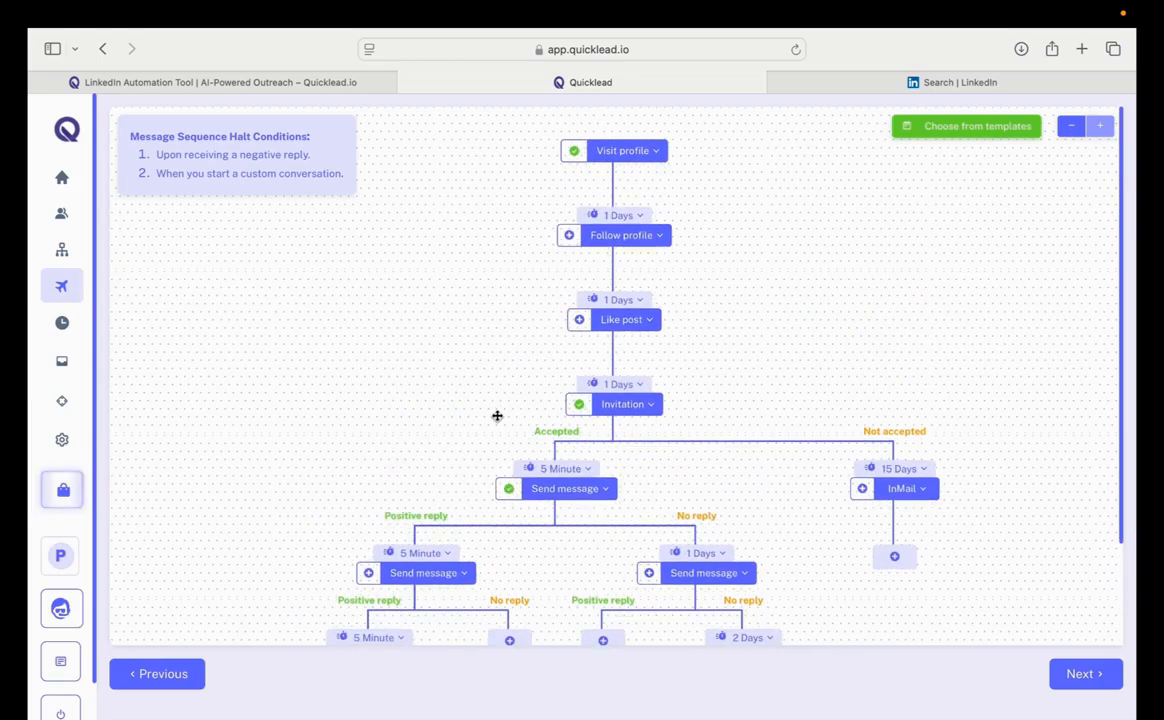
- Open the Inbox and list the conversations whose last message was sent by the member
mouse_move(182, 272)
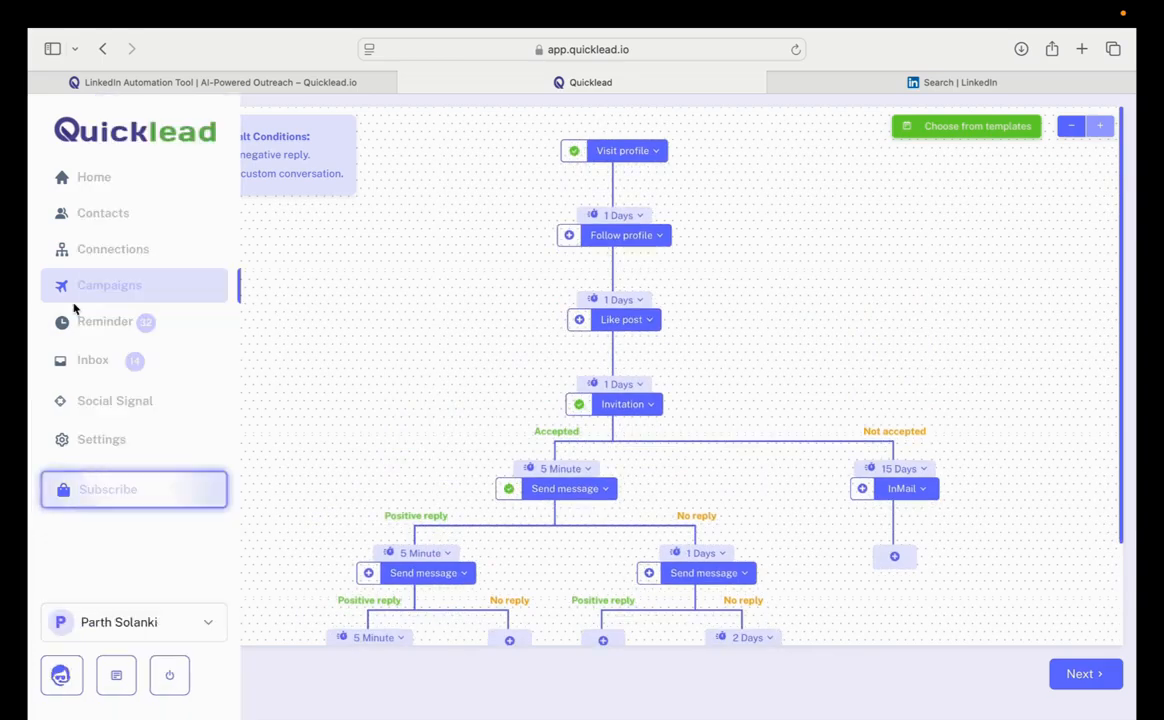
click(140, 367)
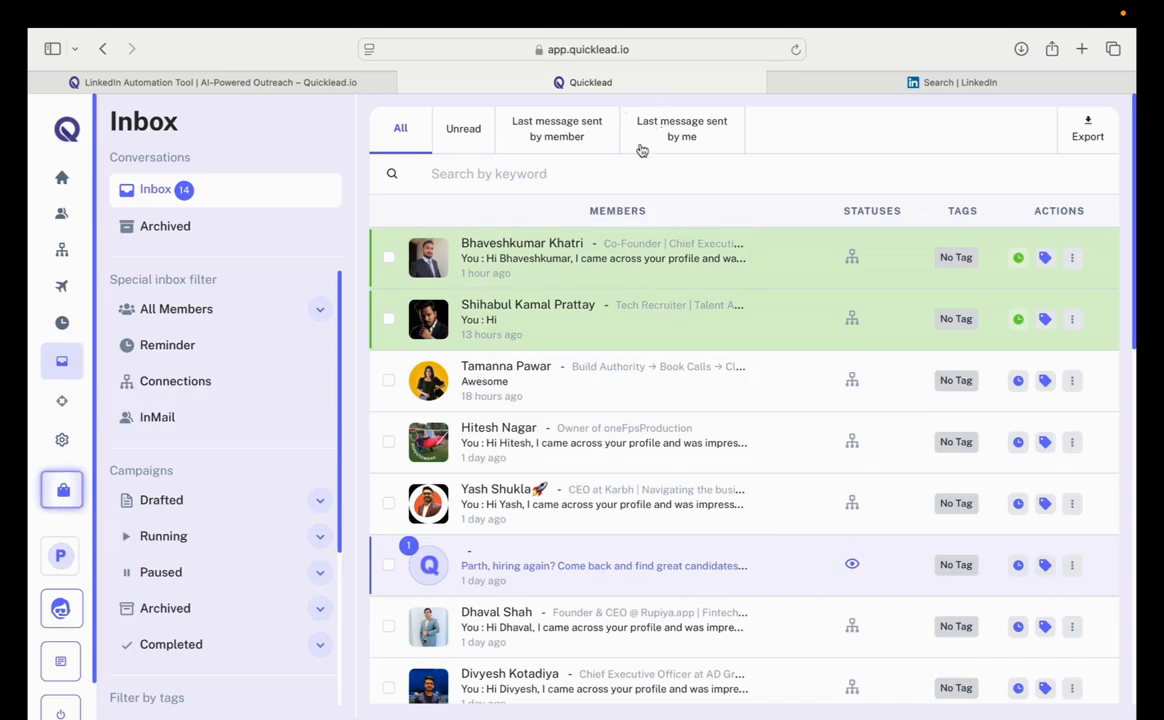
click(563, 140)
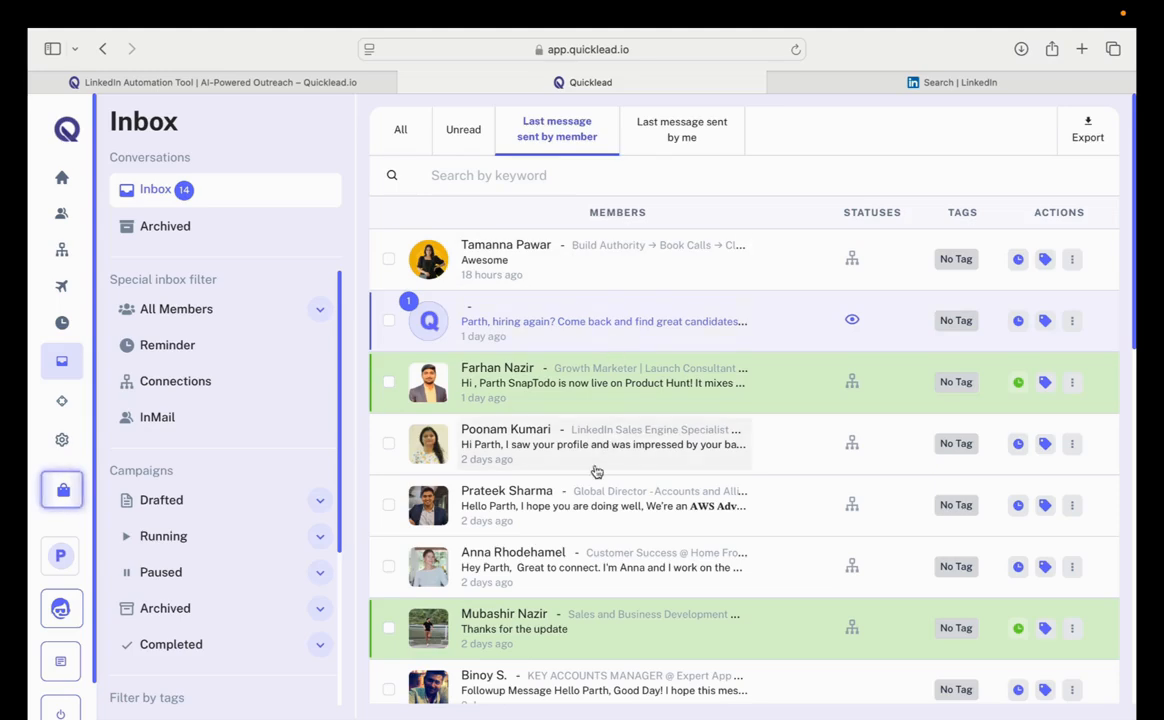
scroll(597, 471, down, 2)
scroll(597, 471, up, 2)
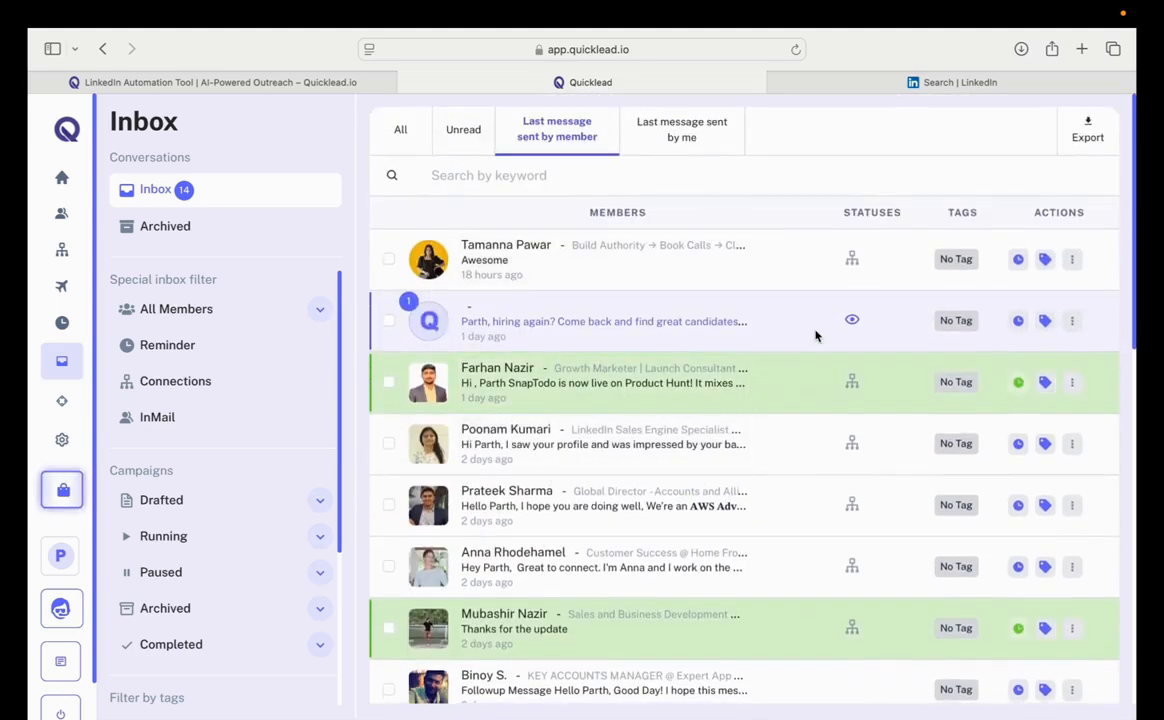
- List conversations whose last message was sent by me and set a 2-day-later reminder on the first one without a reminder
click(668, 142)
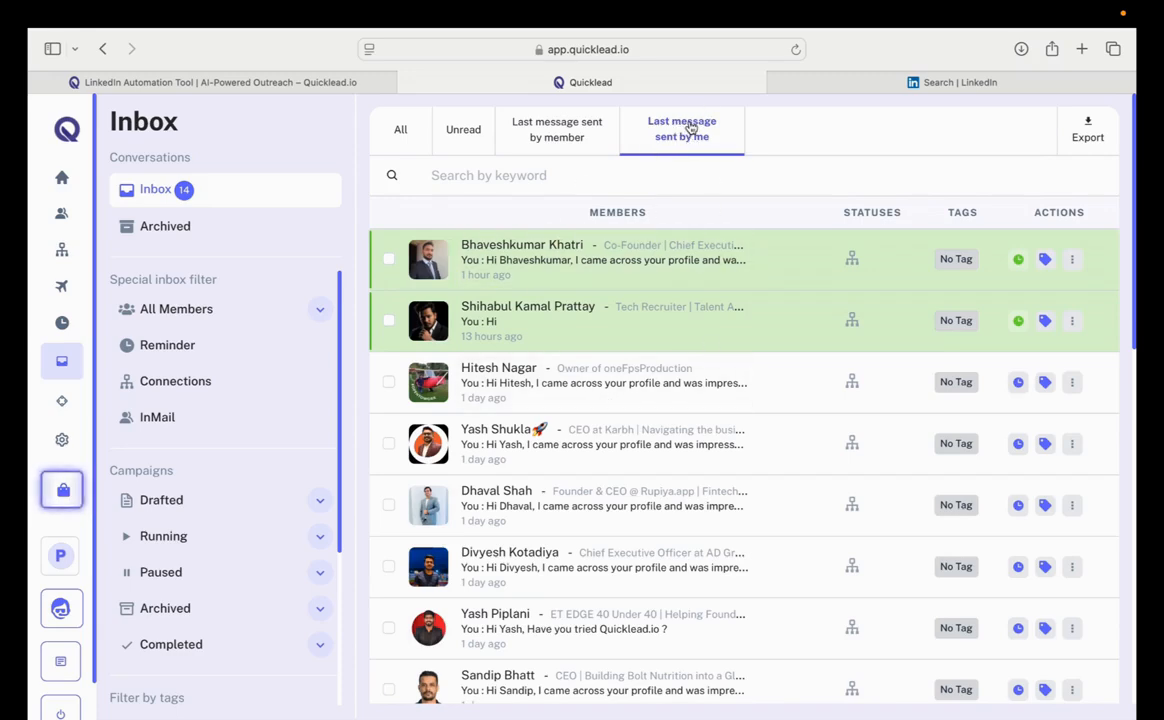
click(1017, 385)
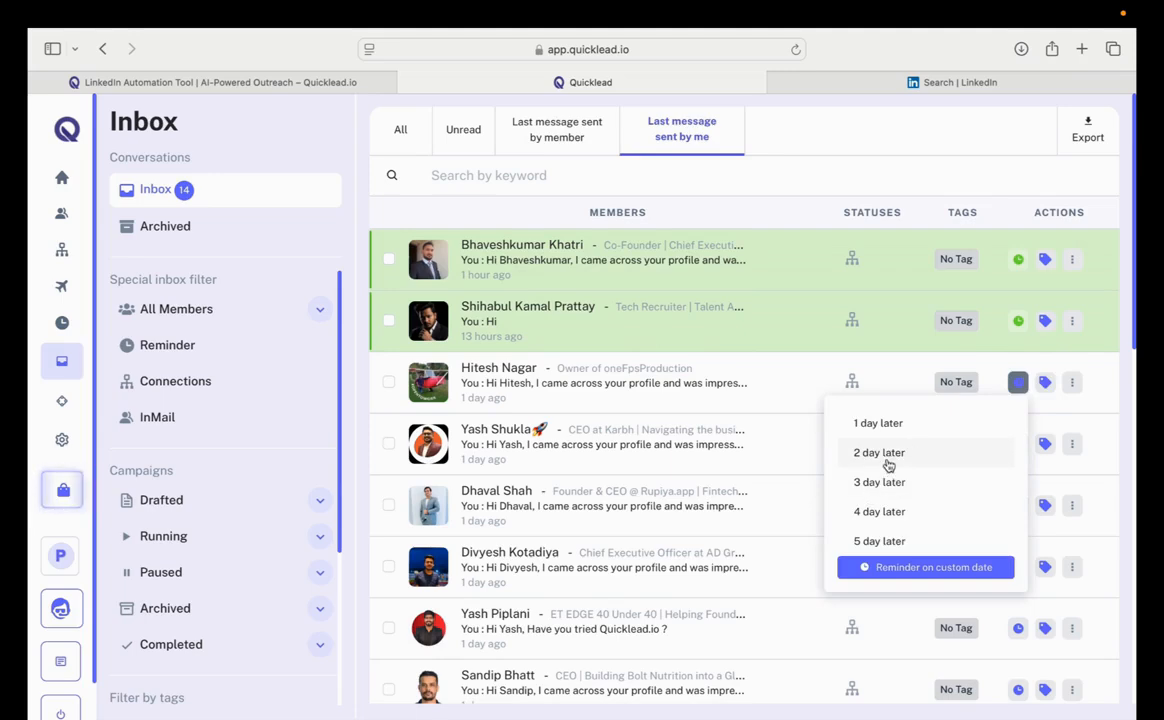
click(898, 456)
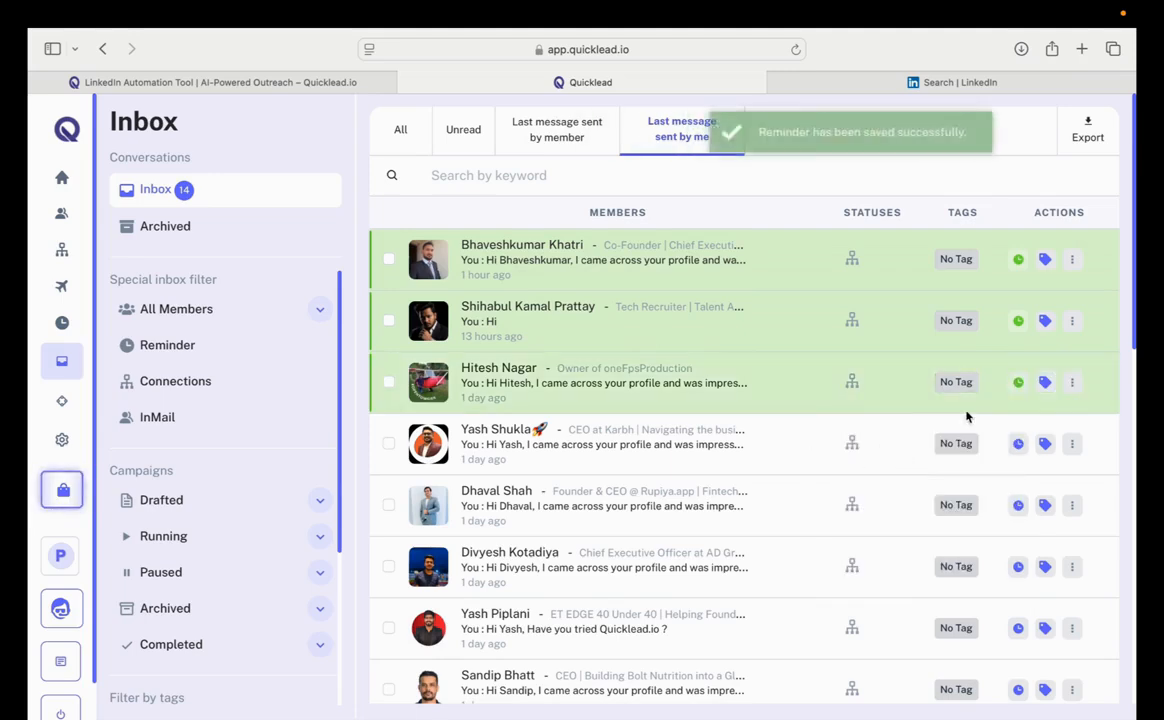
- Start a custom-date reminder for the same conversation and choose 12 Dec 2025 as its date
click(1018, 382)
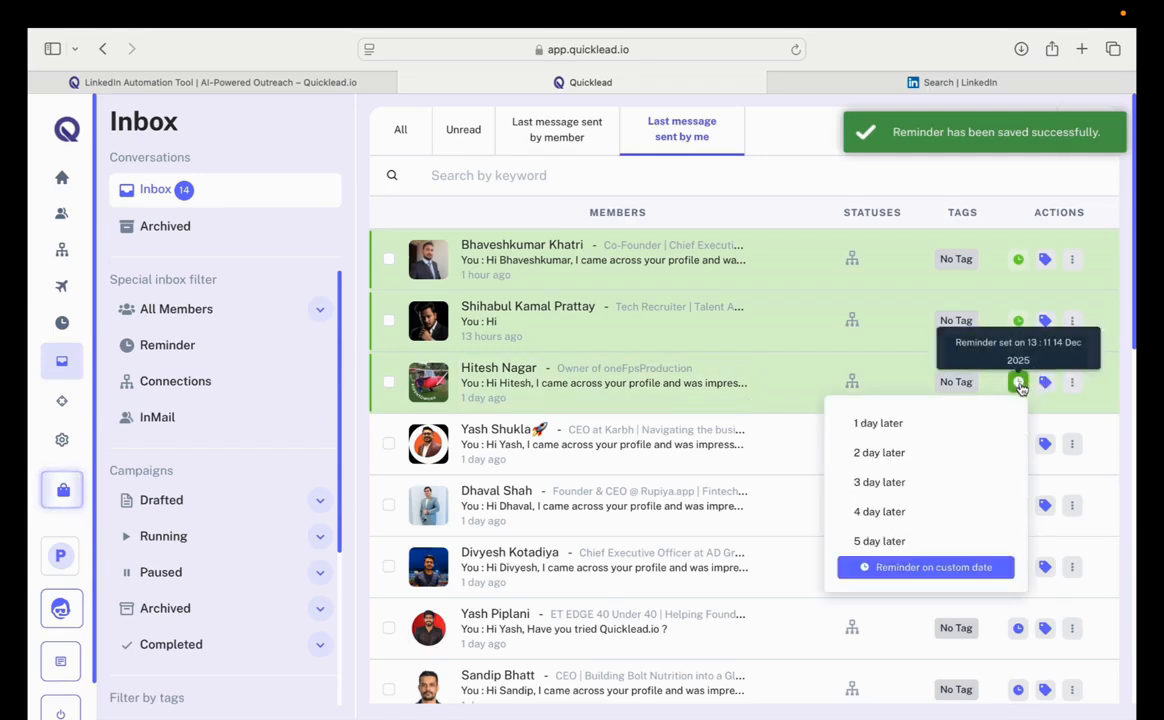
click(909, 567)
click(672, 367)
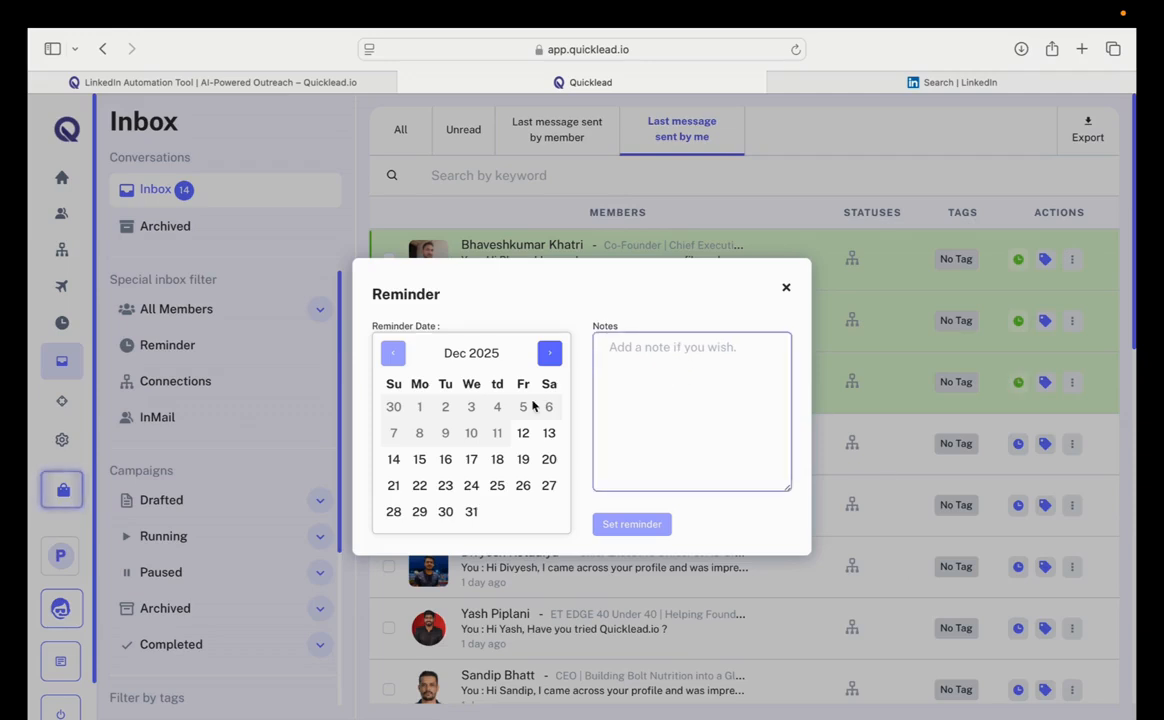
click(523, 433)
click(408, 390)
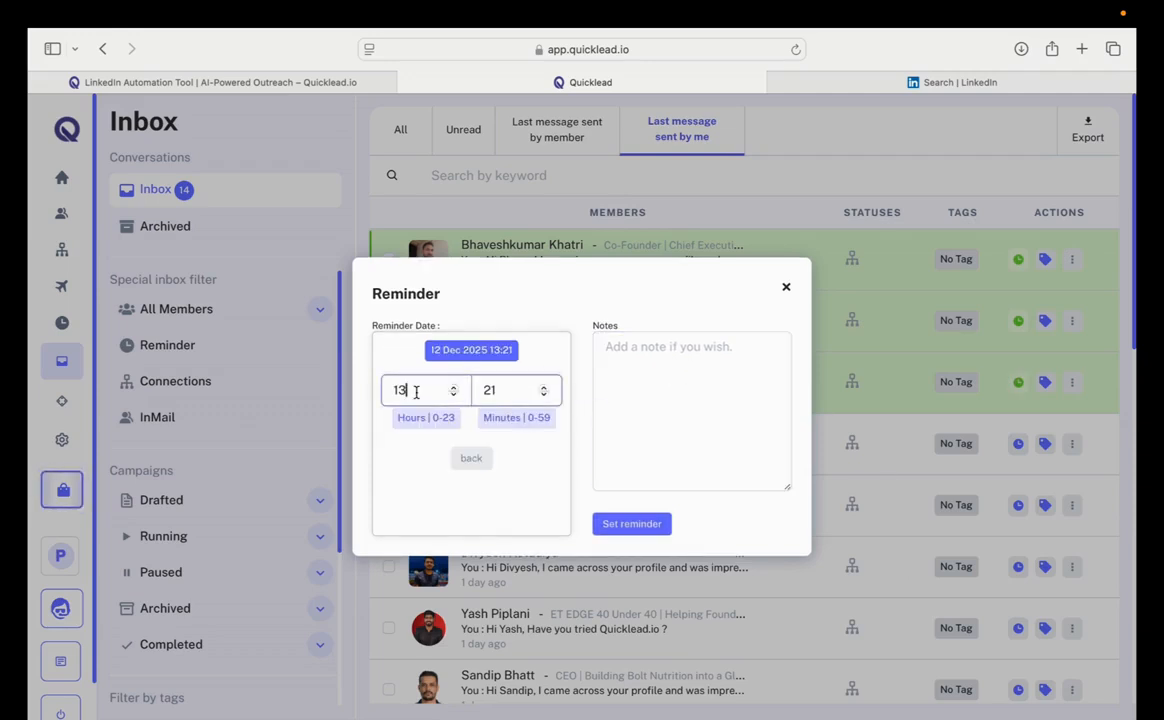
- Add the note "Call this person" to the custom reminder and save it
click(634, 347)
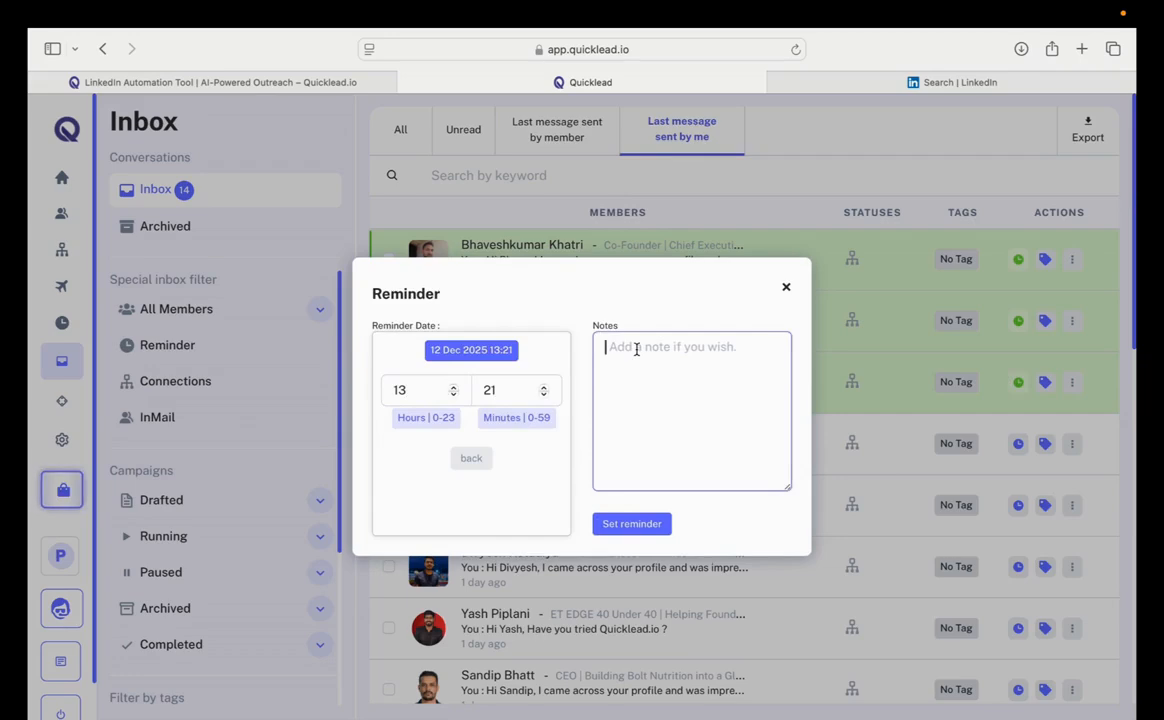
text(Call this p)
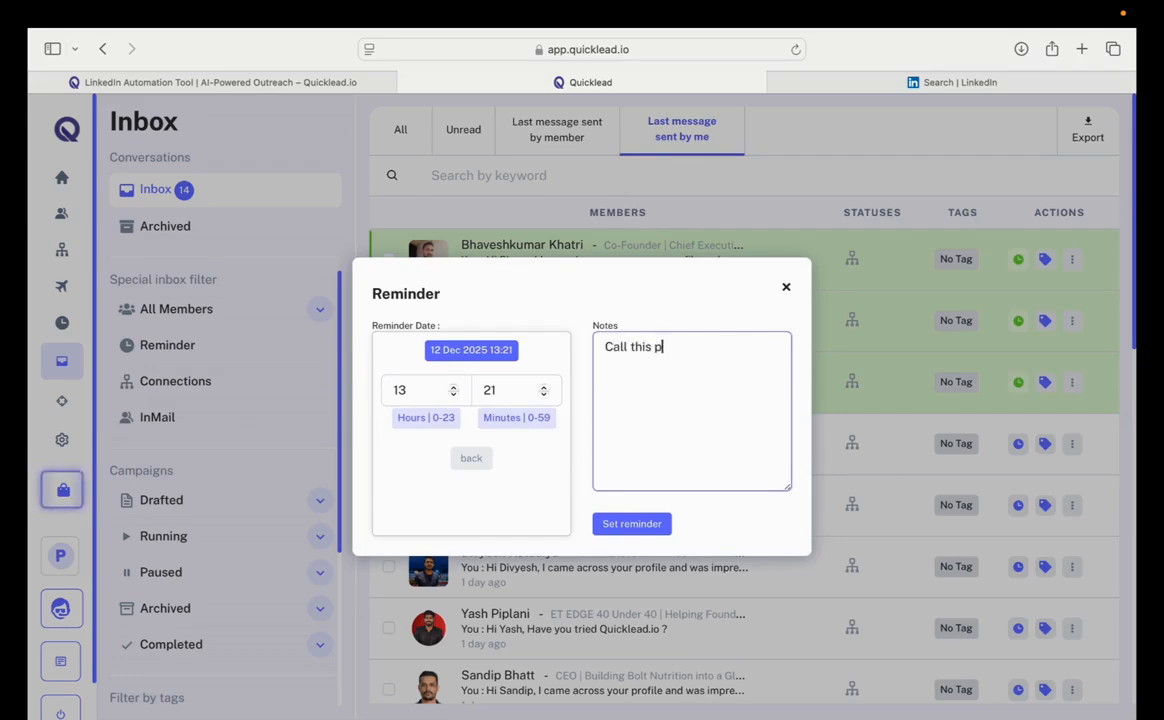
text(eson)
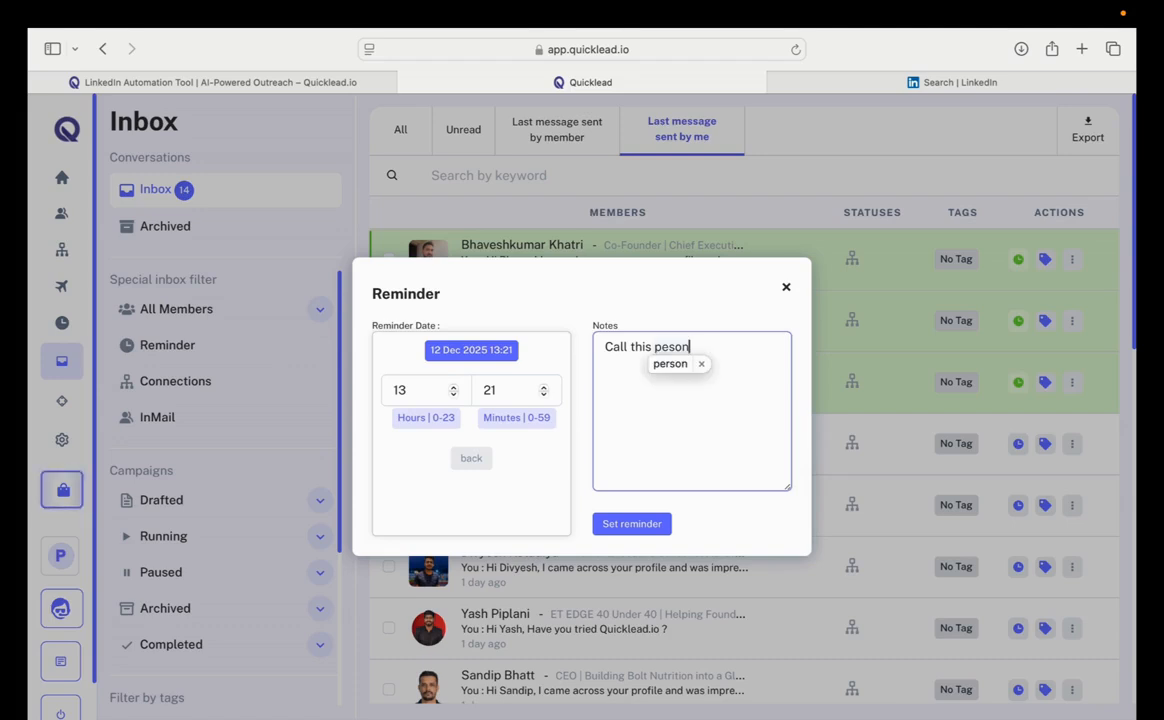
key(Down)
key(Return)
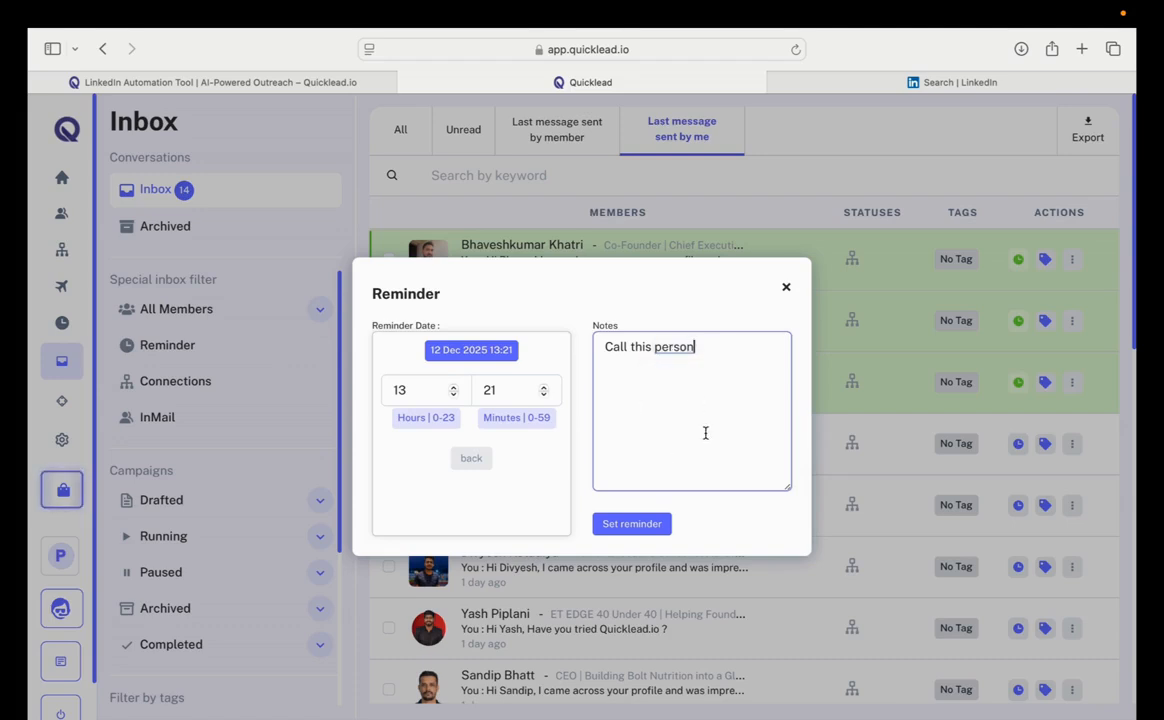
click(631, 523)
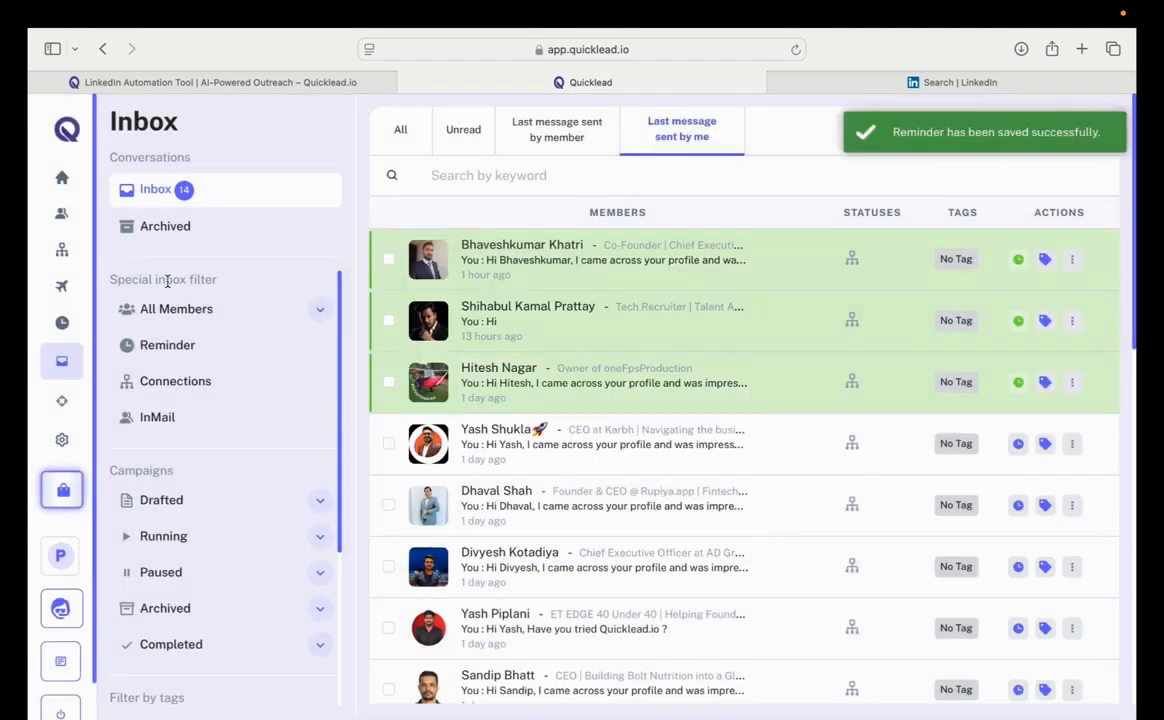
- Open the Reminder page and look through the list of scheduled reminders
mouse_move(109, 333)
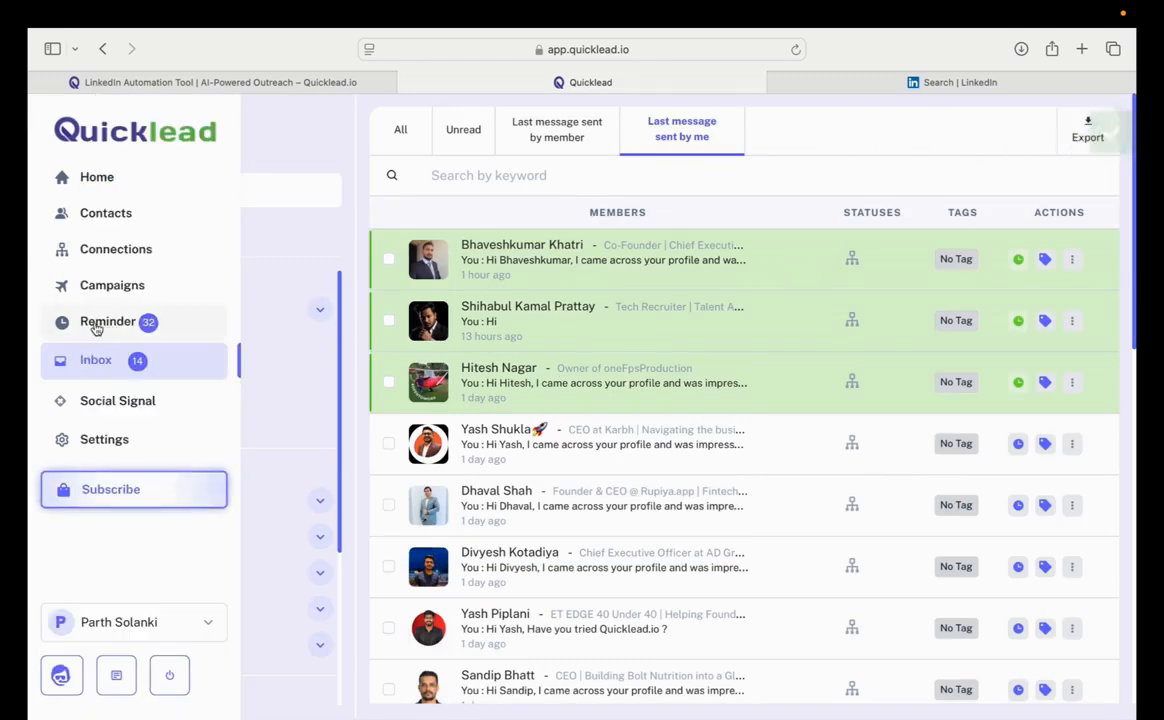
click(139, 327)
scroll(478, 374, down, 2)
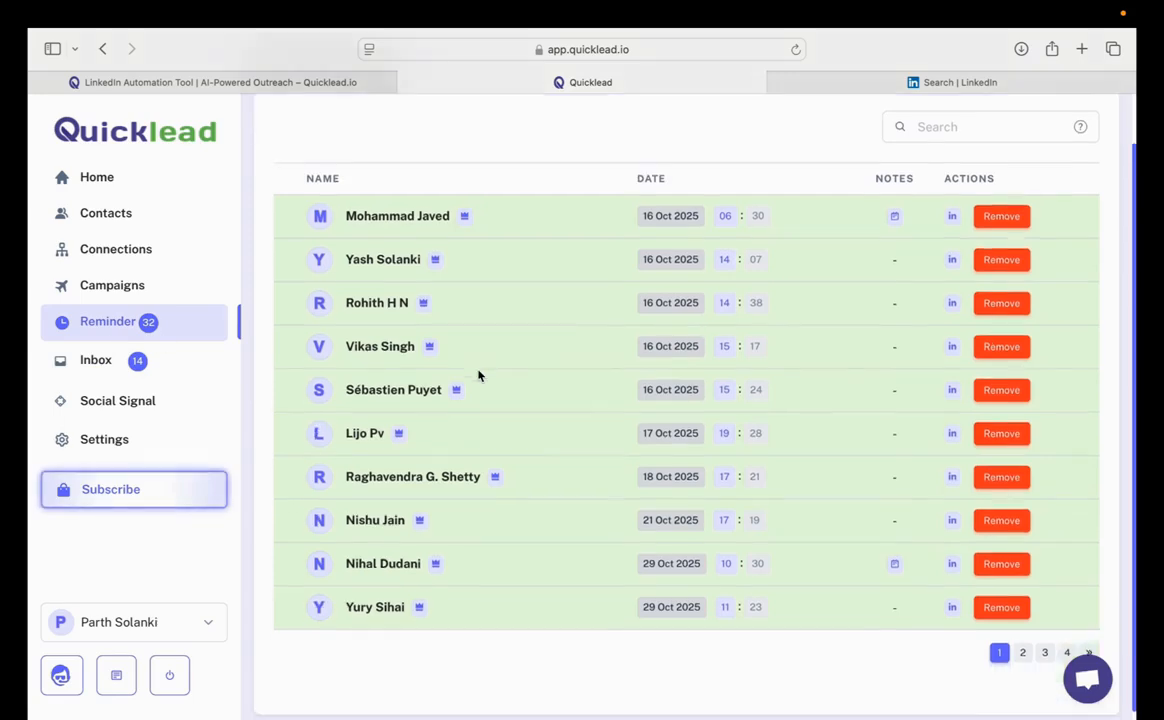
scroll(478, 374, up, 2)
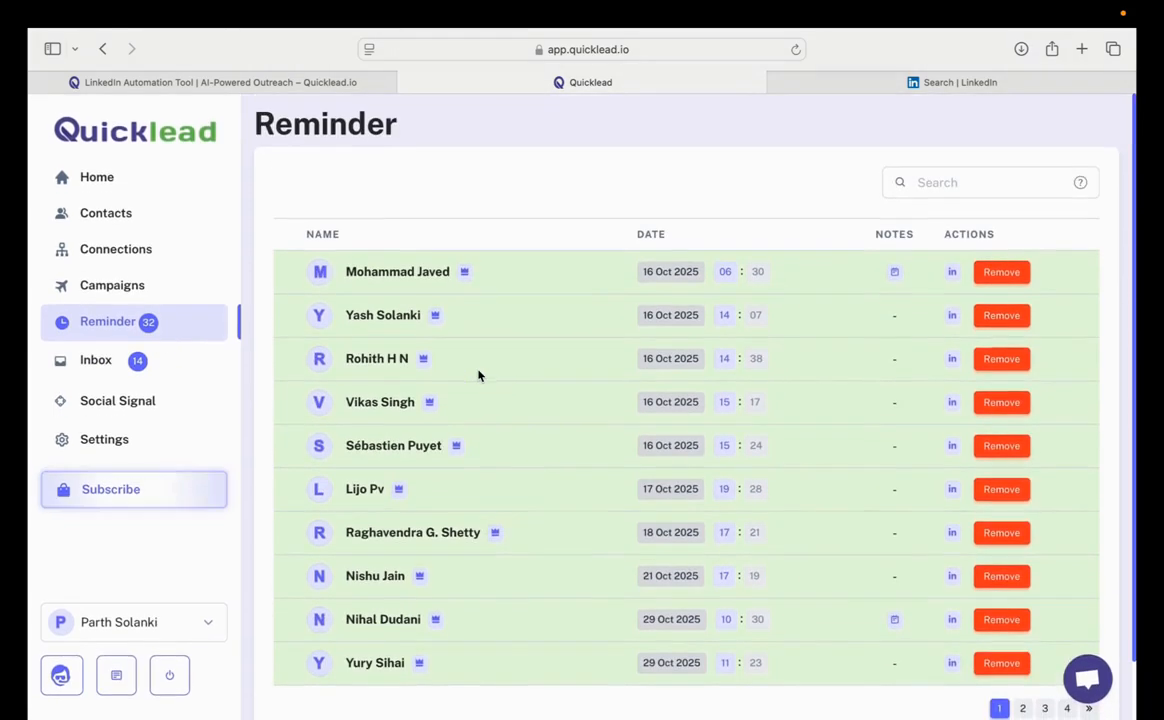
- Open the inbox and add the "lead" tag to the fourth conversation, from the owner of oneFpsProduction
click(95, 362)
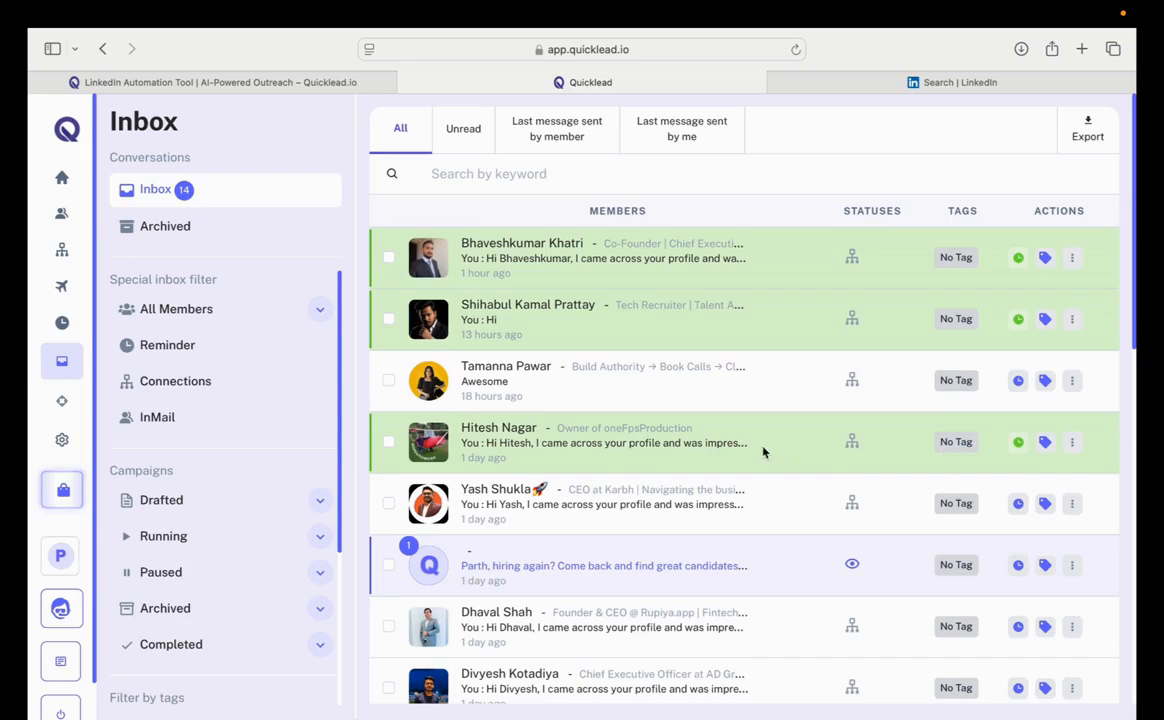
click(1046, 442)
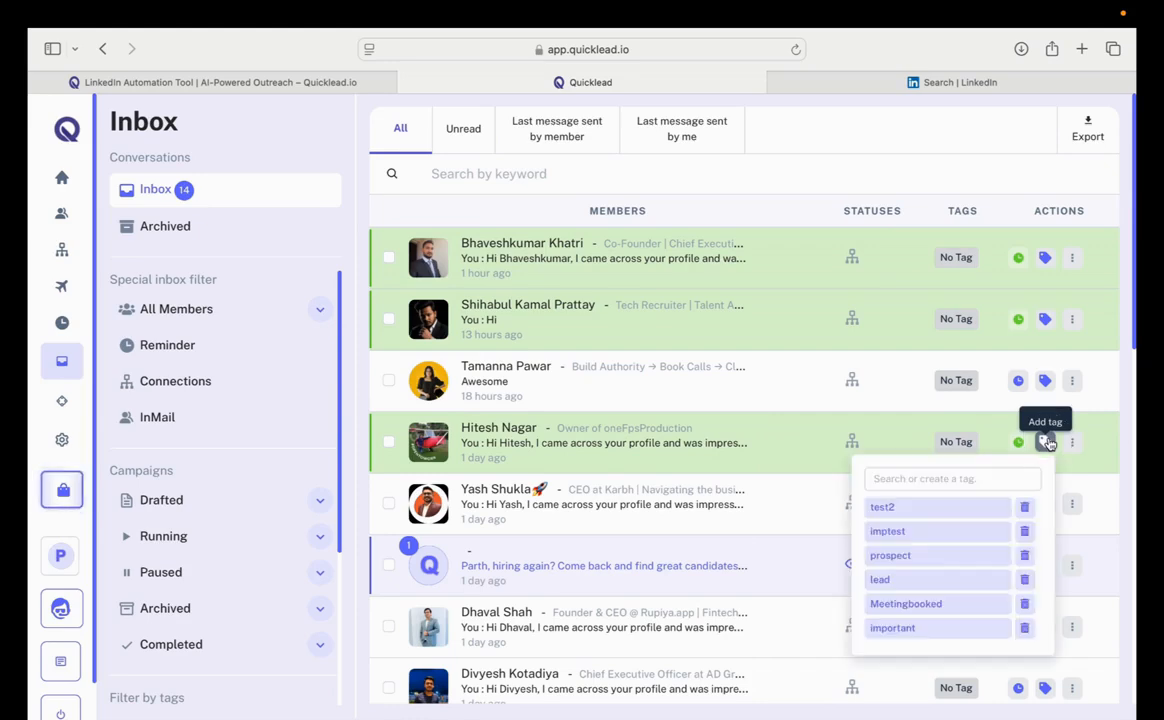
click(900, 582)
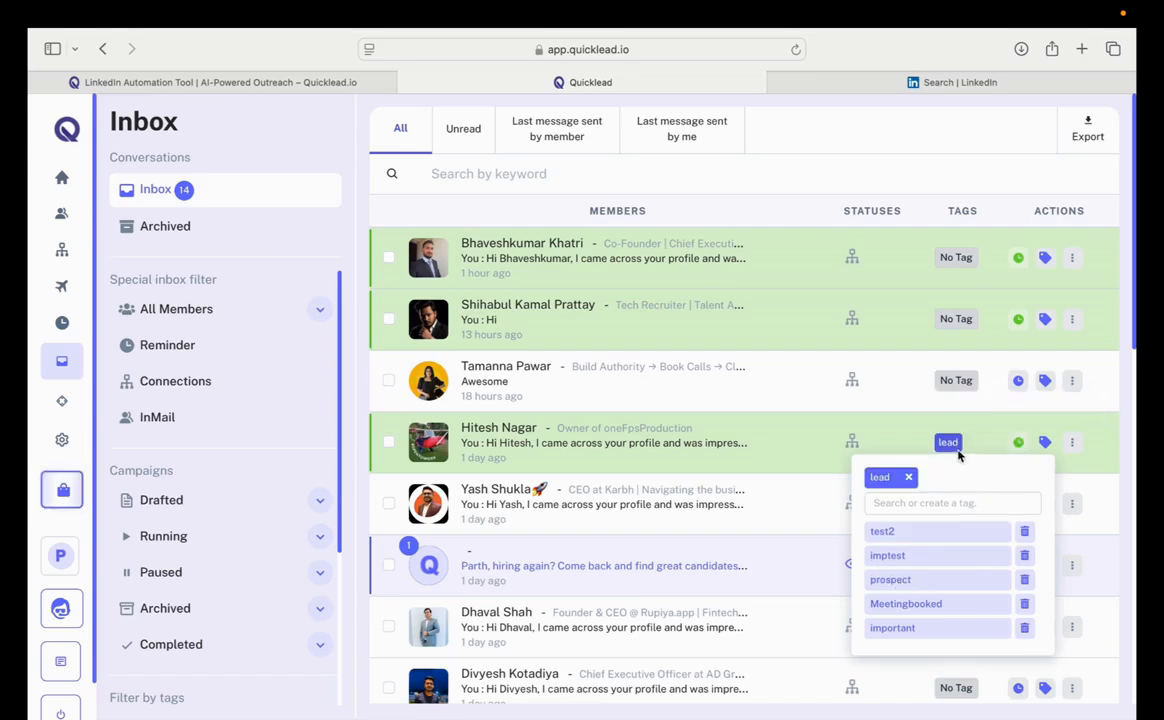
click(888, 442)
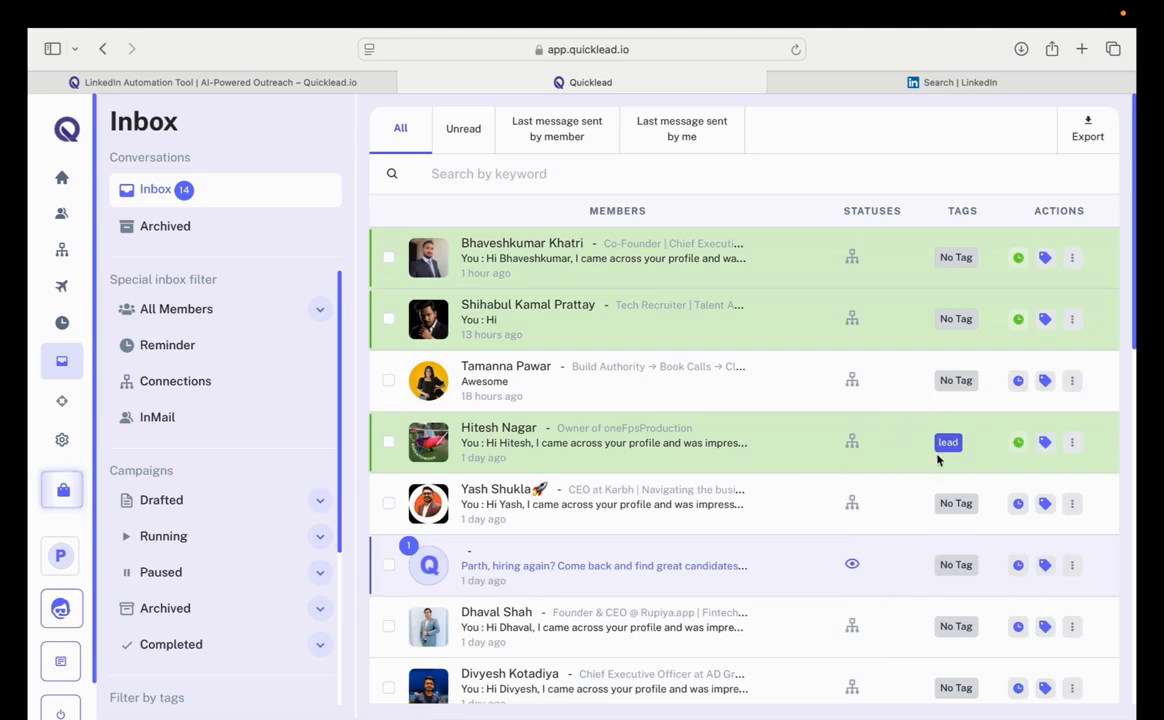
click(1045, 442)
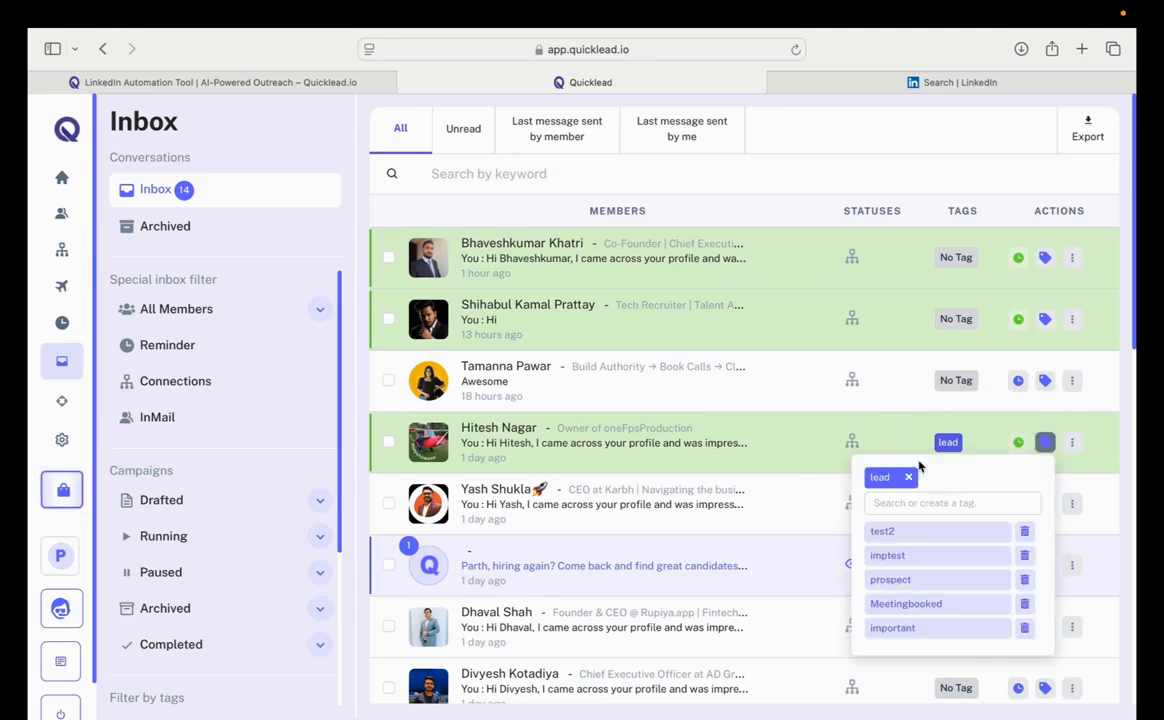
click(891, 437)
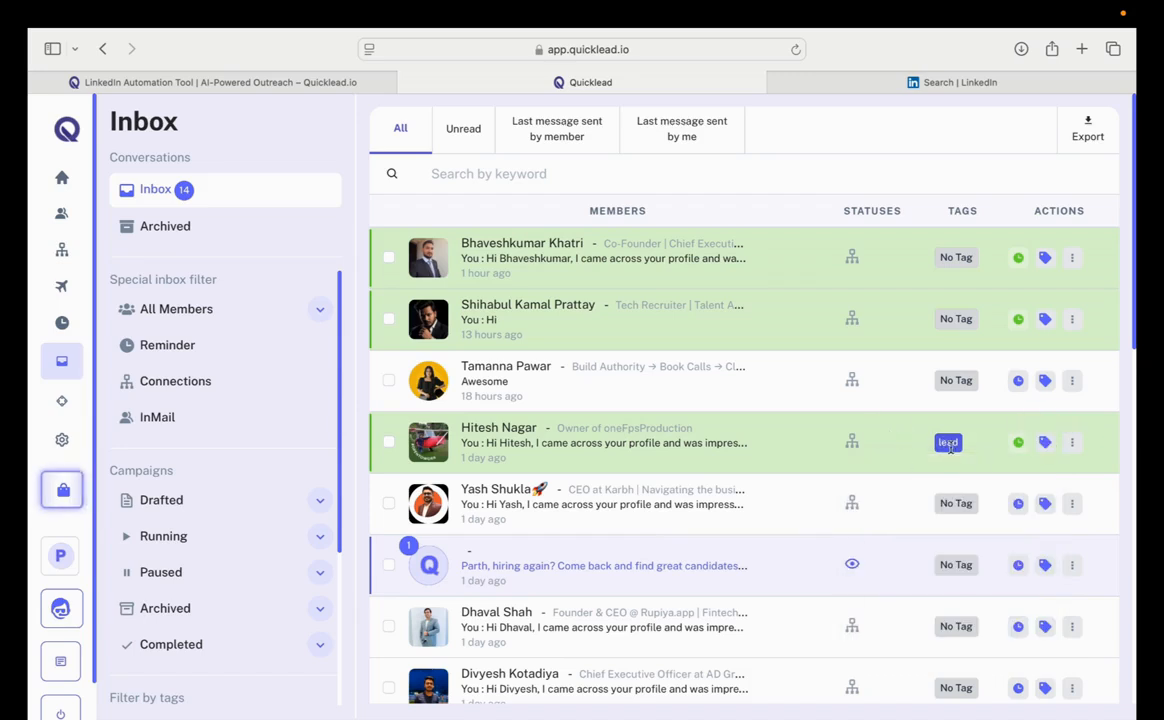
- Filter the inbox by the "lead" tag, clear the filter once, and apply the same tag filter again
scroll(212, 570, down, 5)
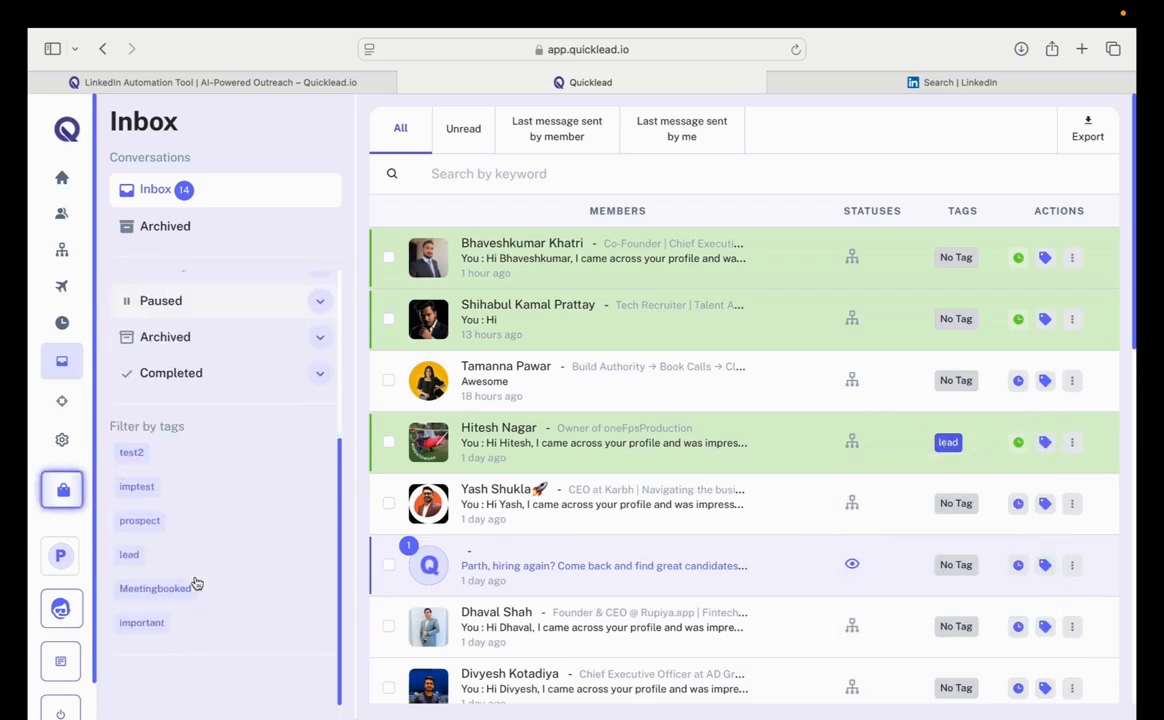
click(133, 593)
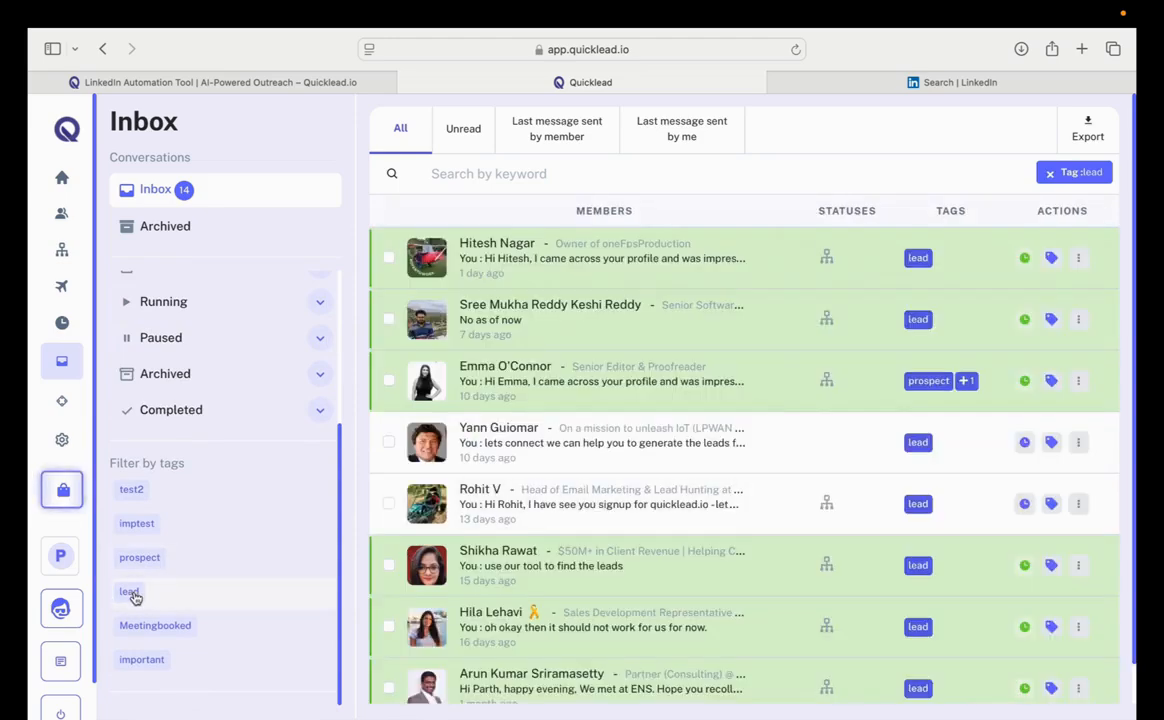
click(134, 602)
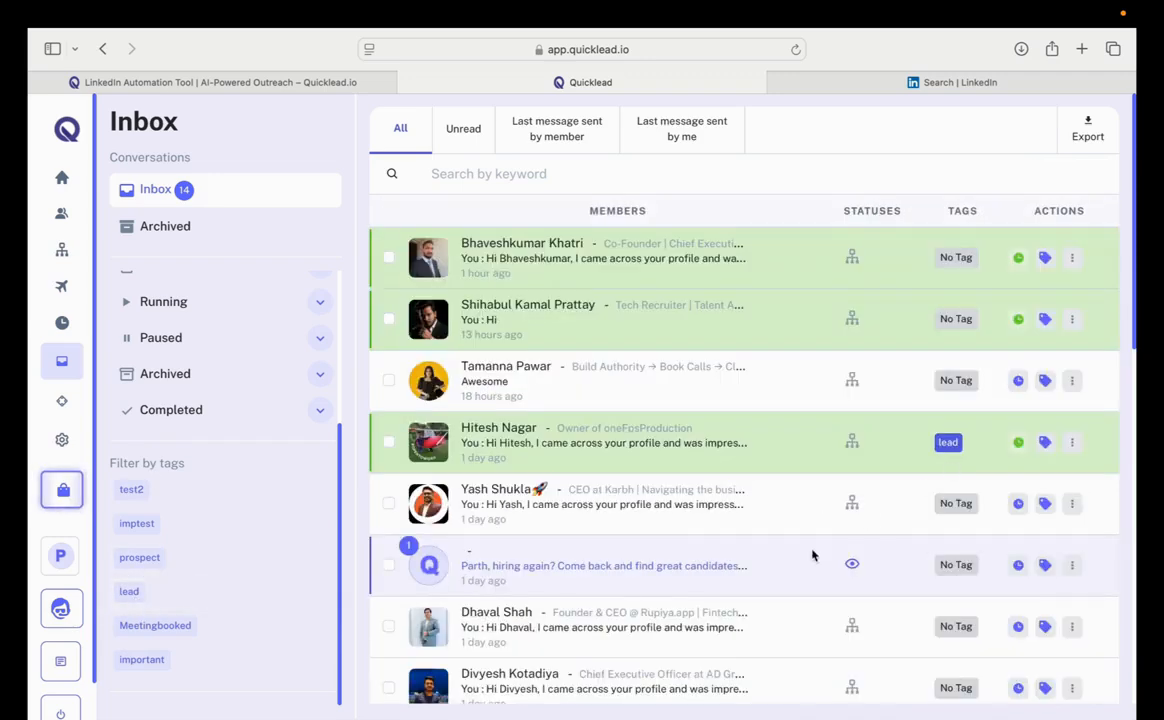
click(157, 595)
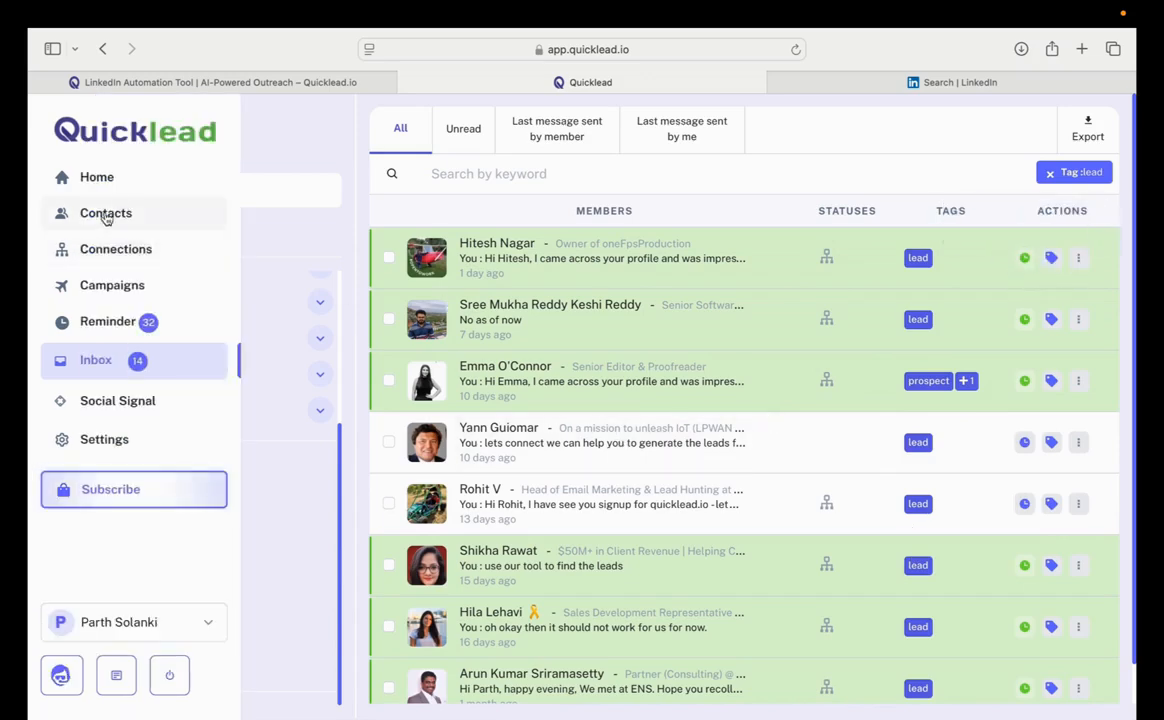
- Open Contacts and filter all contacts by the communication option "Has email"
click(104, 215)
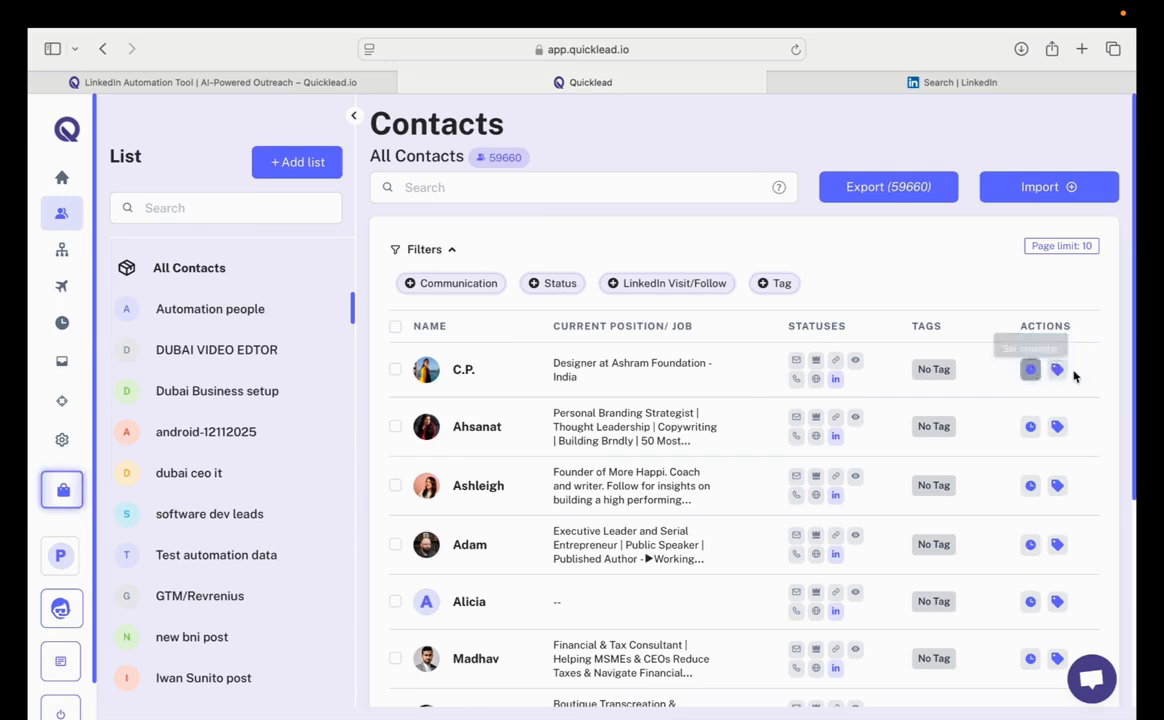
mouse_move(73, 230)
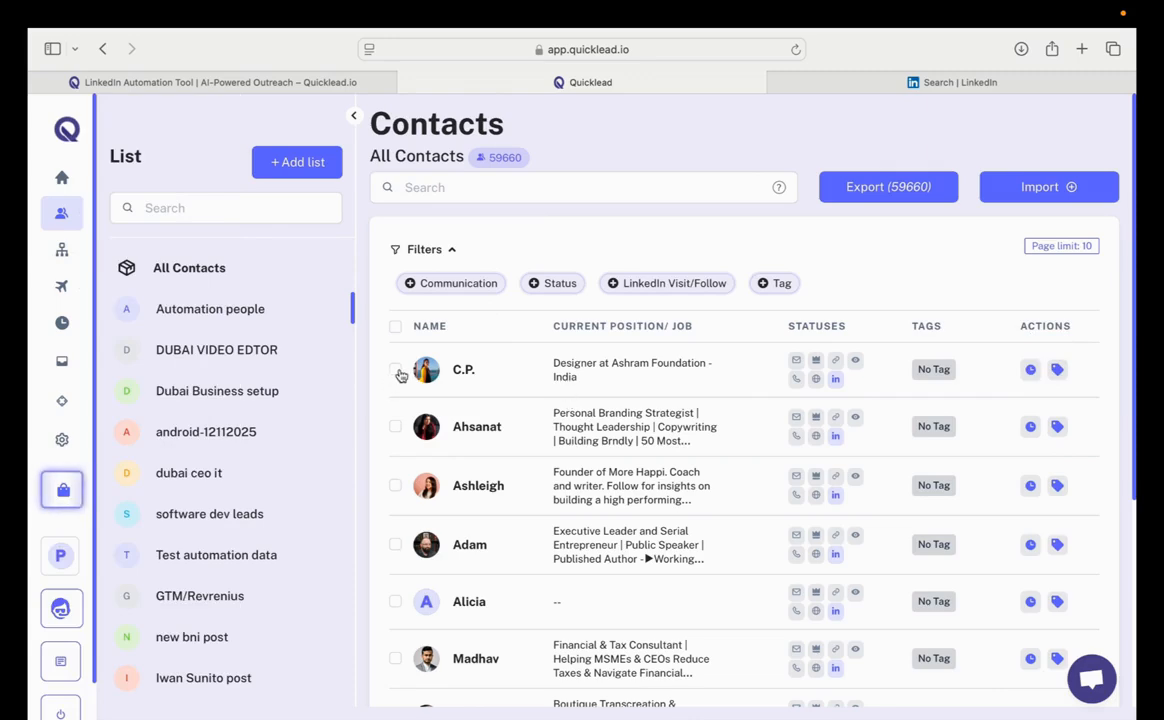
click(433, 286)
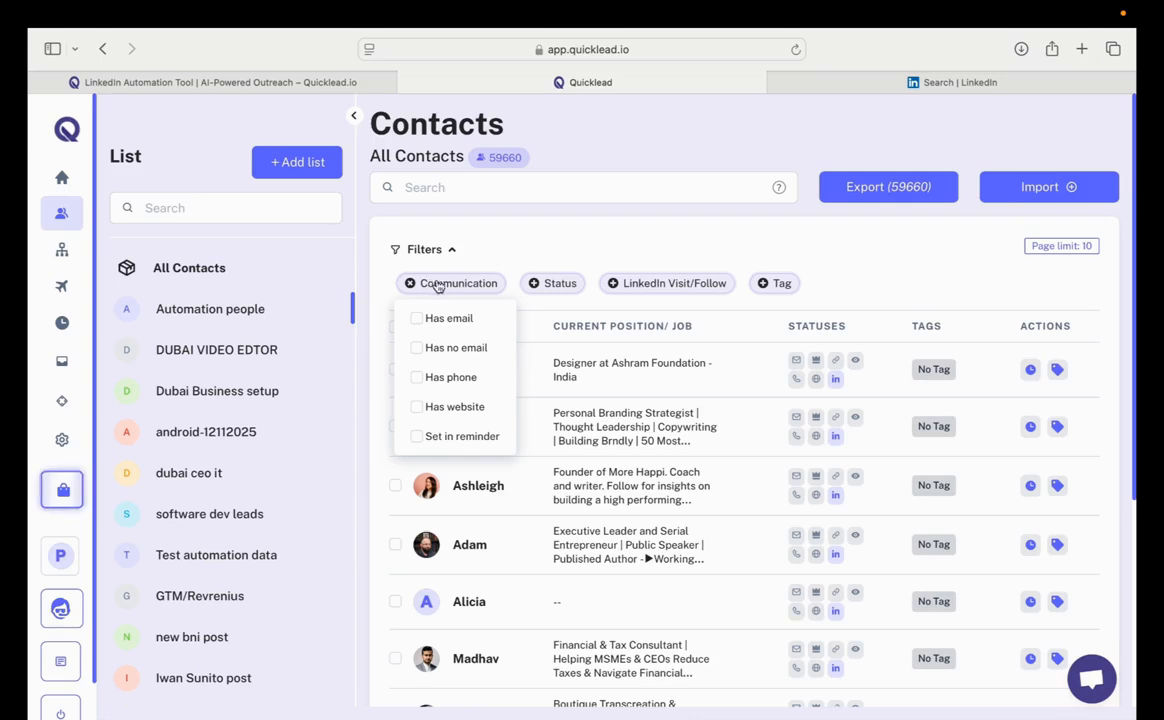
click(448, 318)
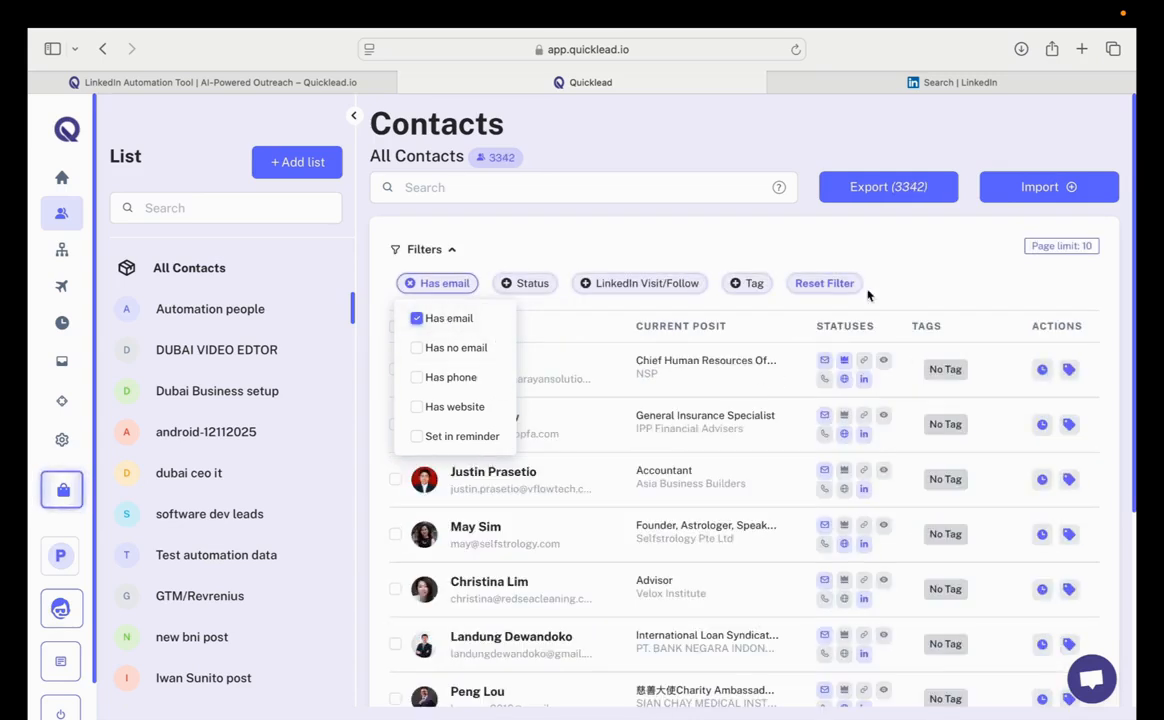
click(834, 240)
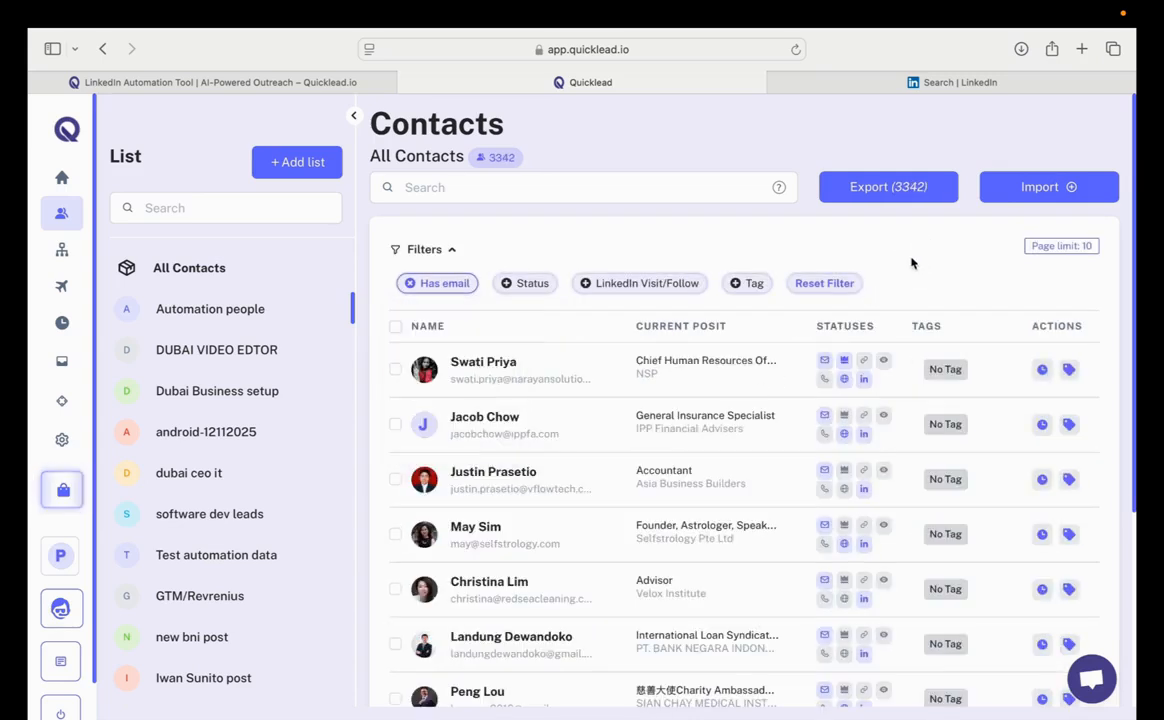
- Clear the email filter, filter the contacts by the status "Connected" instead, and look through the list
click(409, 283)
click(545, 283)
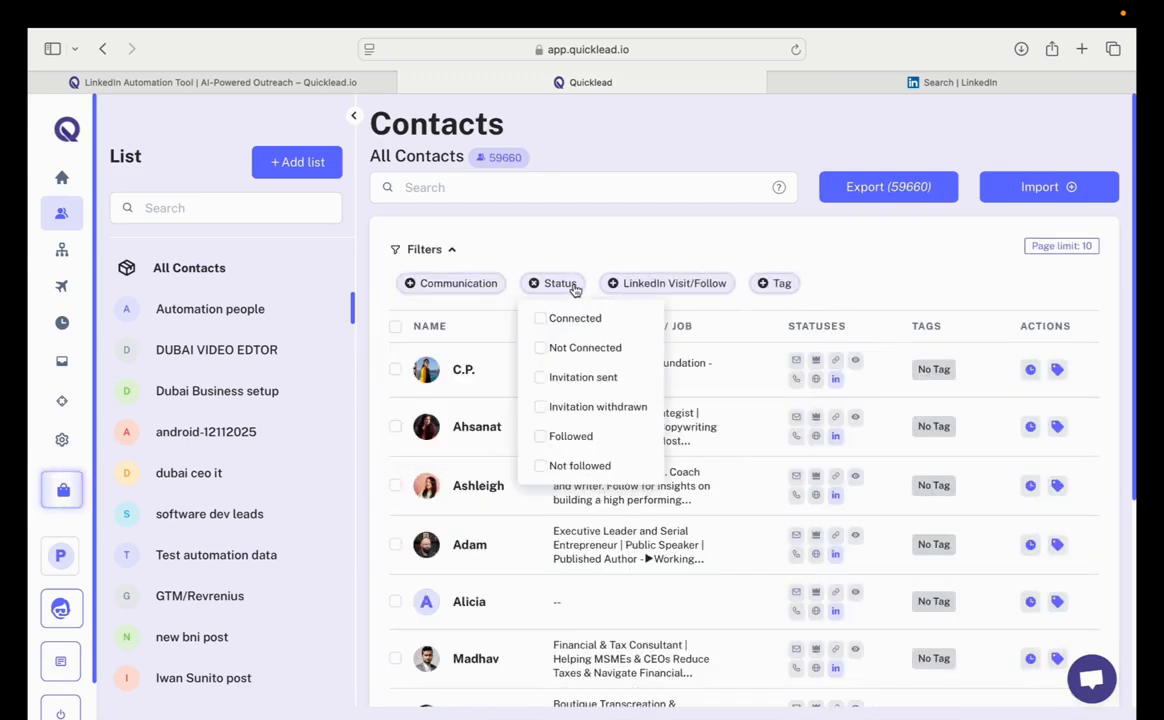
click(576, 320)
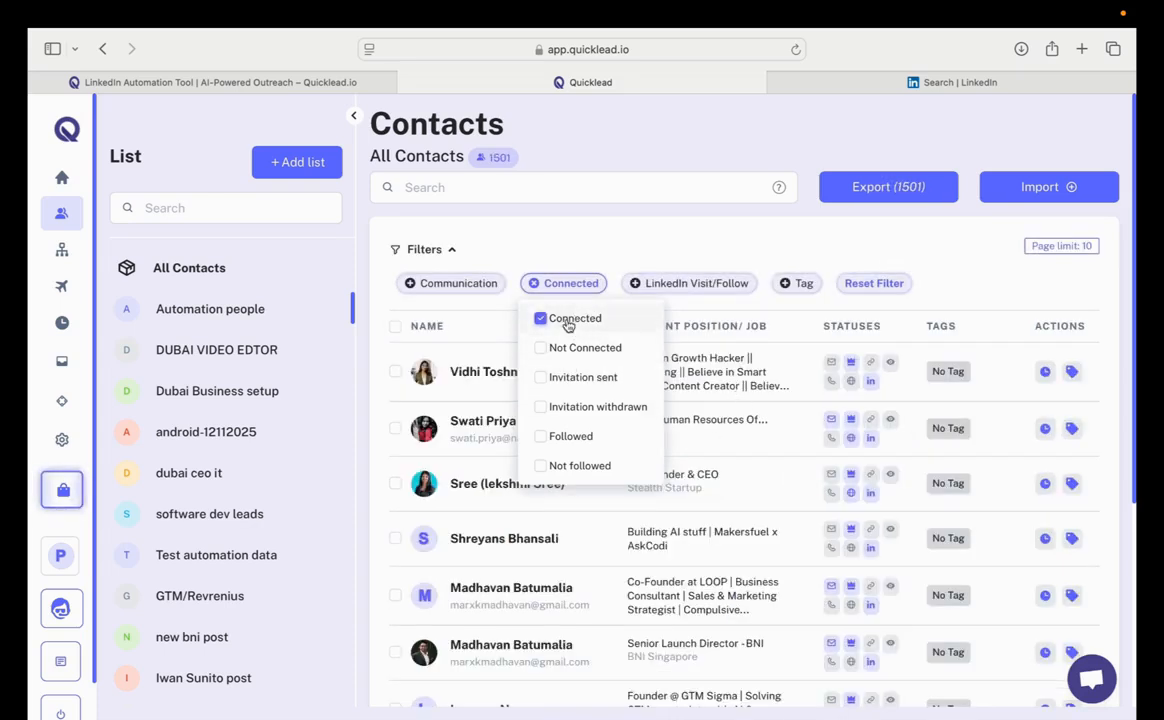
click(725, 380)
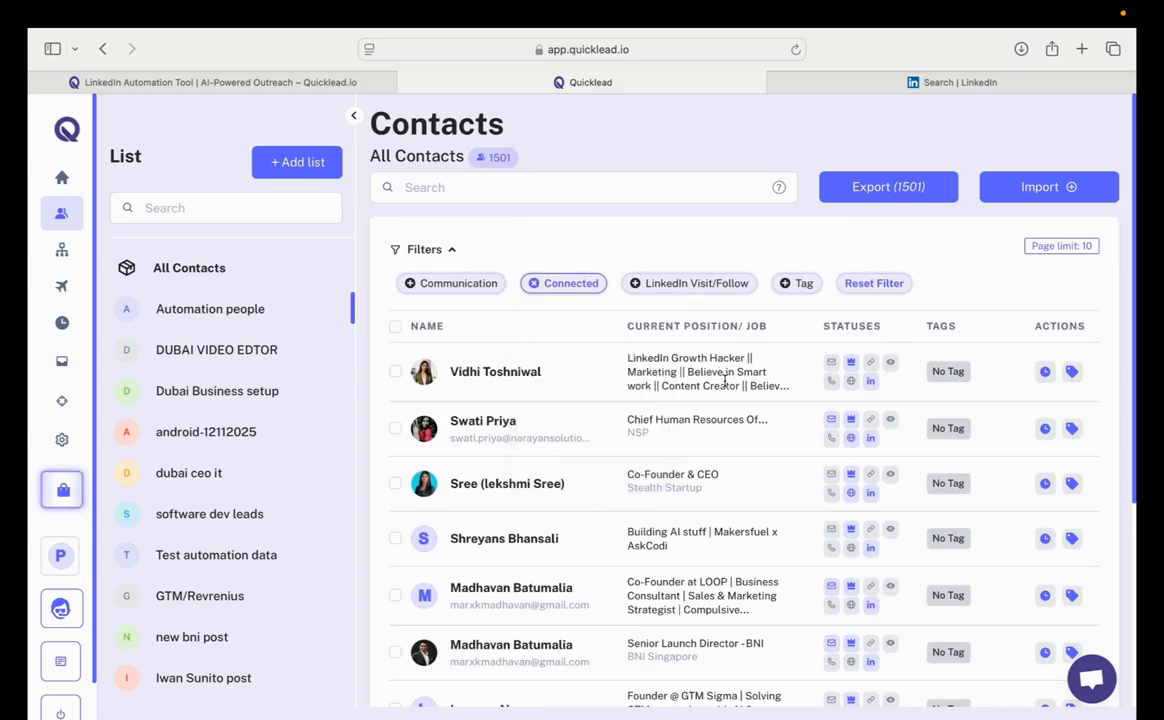
scroll(627, 545, down, 3)
scroll(636, 543, up, 3)
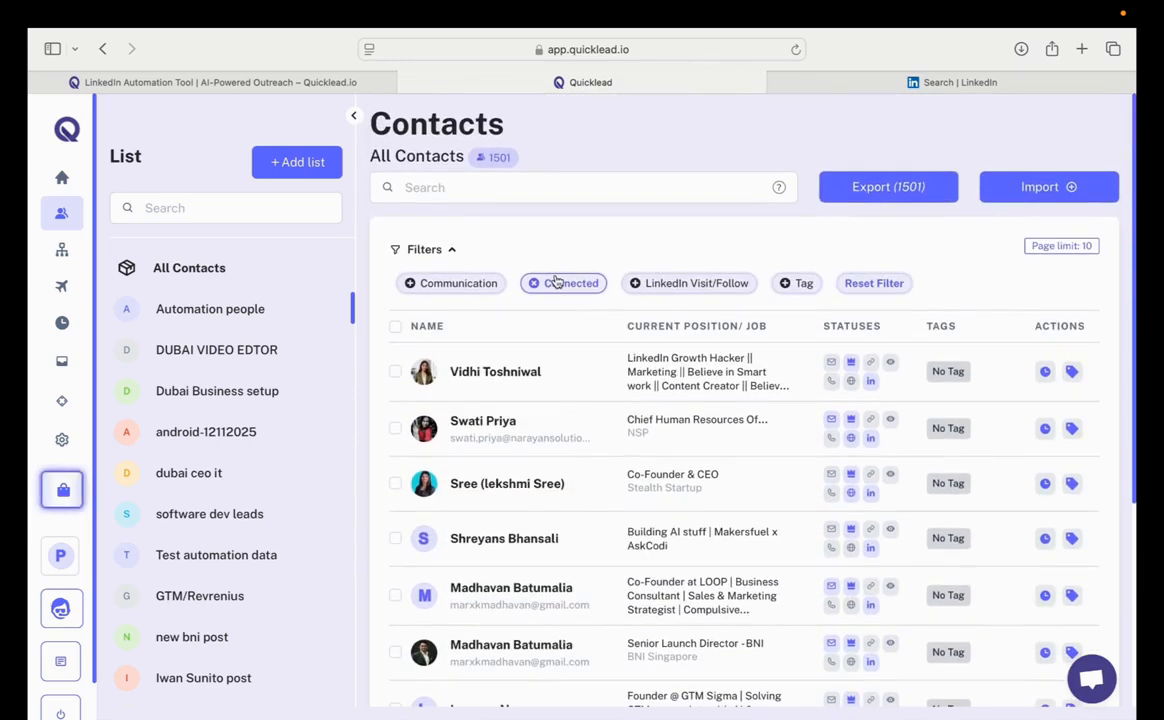
- Clear the "Connected" filter and examine the status, LinkedIn Visit/Follow and tag filter options
click(534, 284)
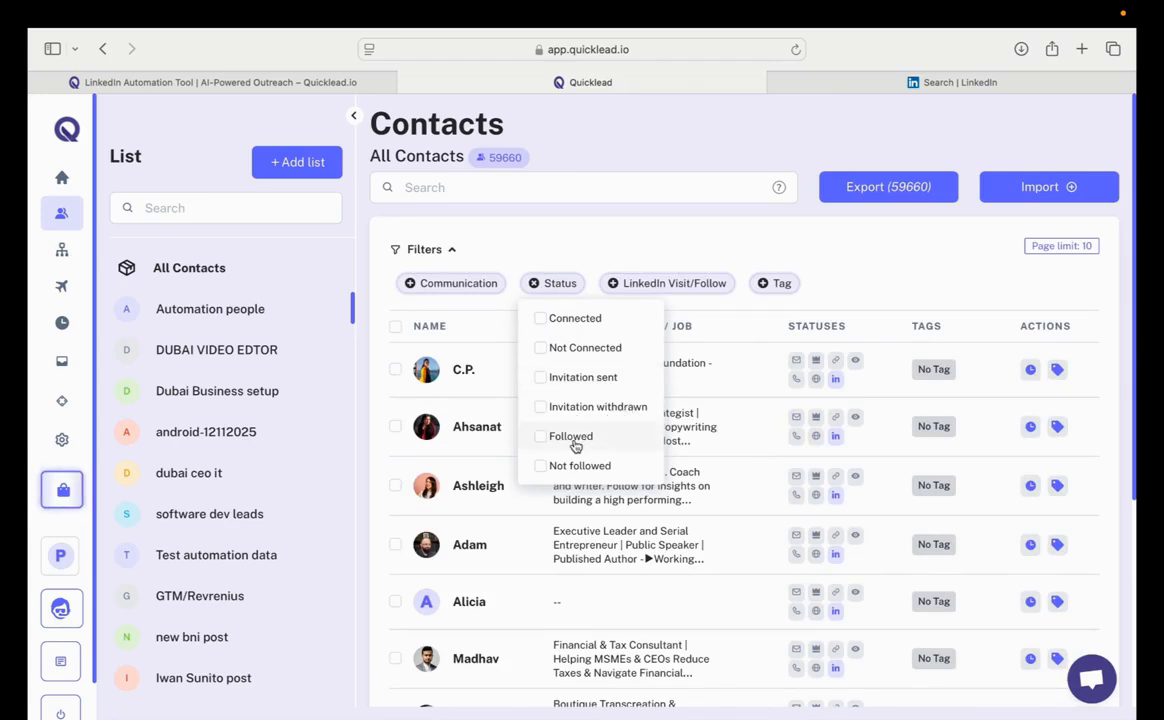
click(662, 284)
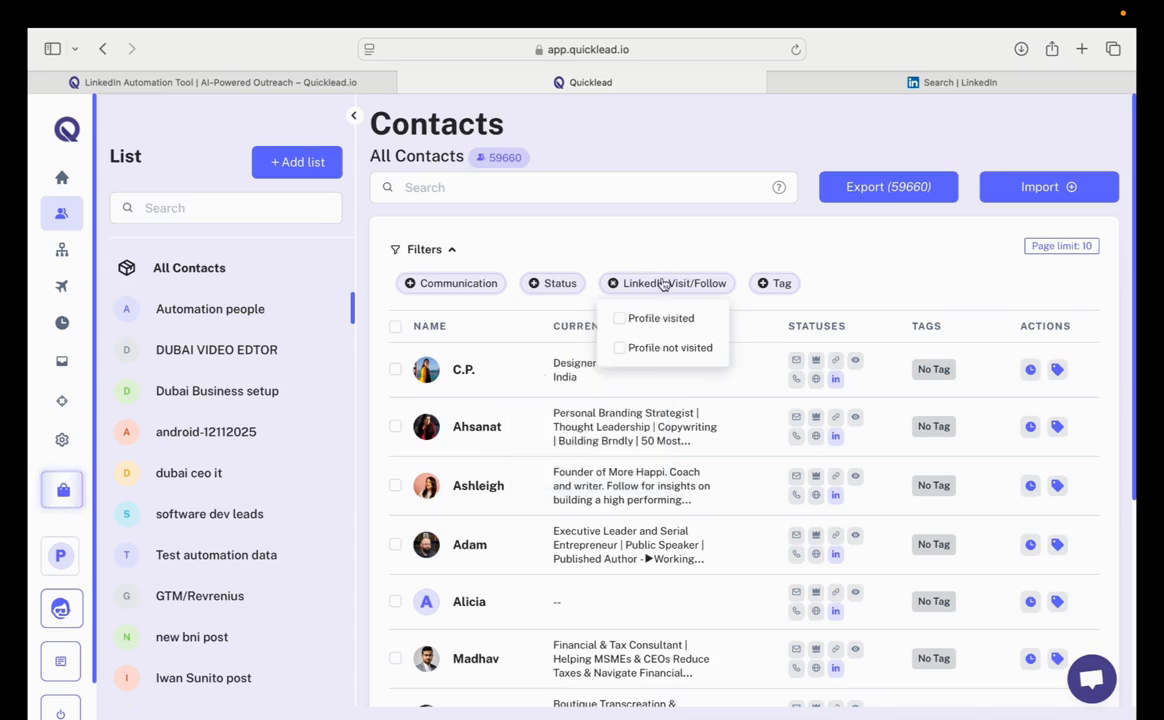
click(775, 283)
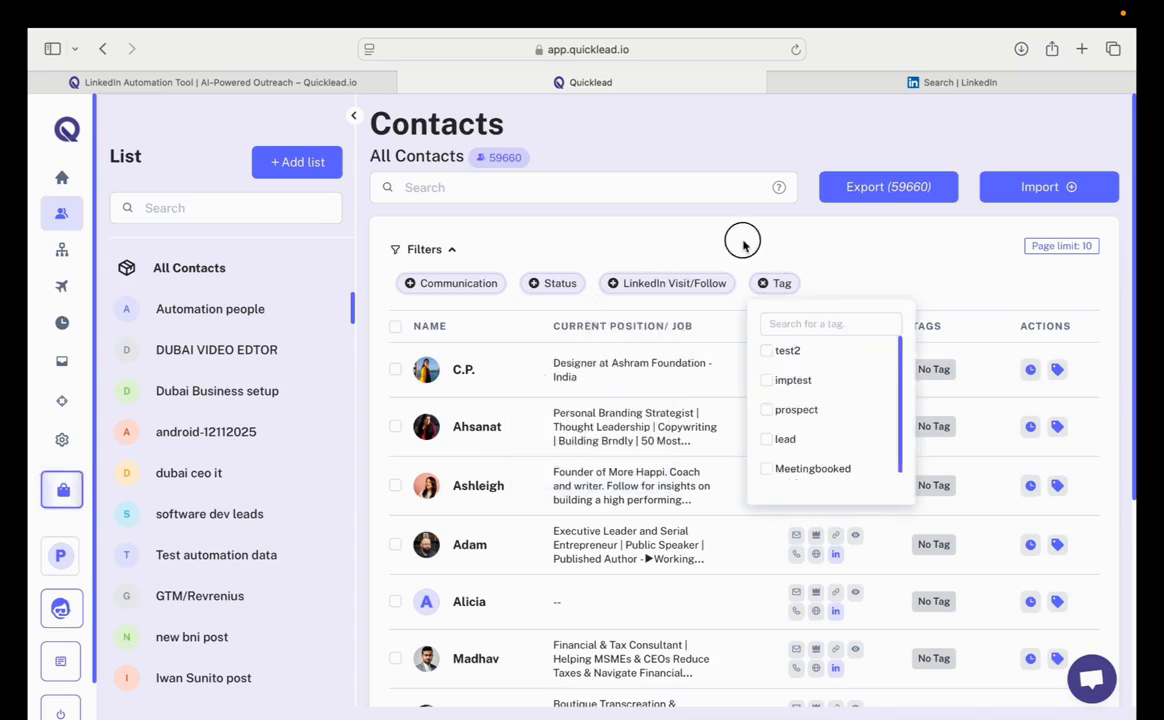
click(679, 225)
- Filter all contacts by "Has email" and export them as a file, allowing downloads from app.quicklead.io
click(428, 283)
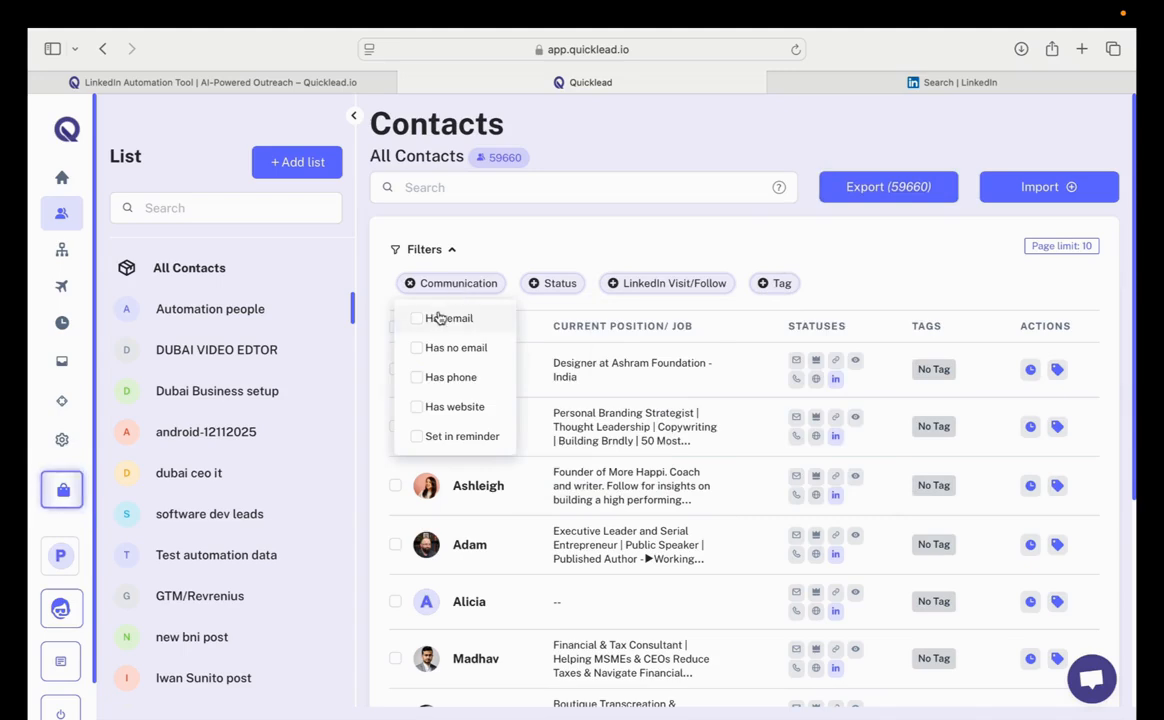
click(437, 318)
click(670, 234)
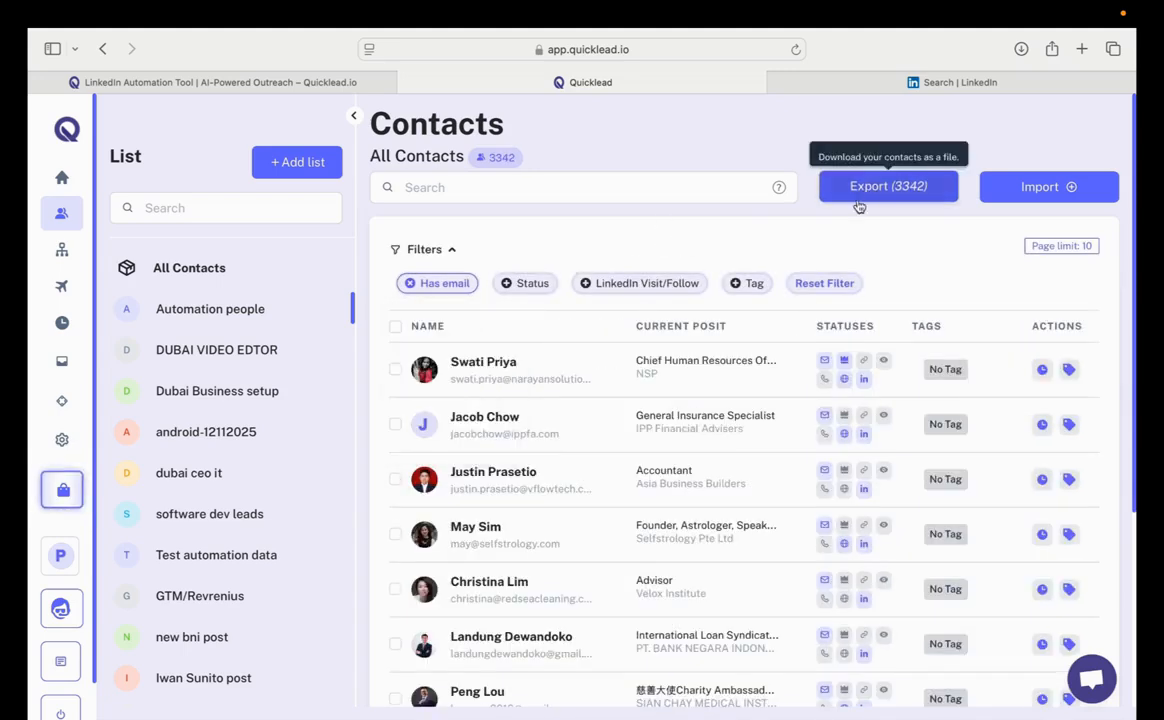
click(882, 195)
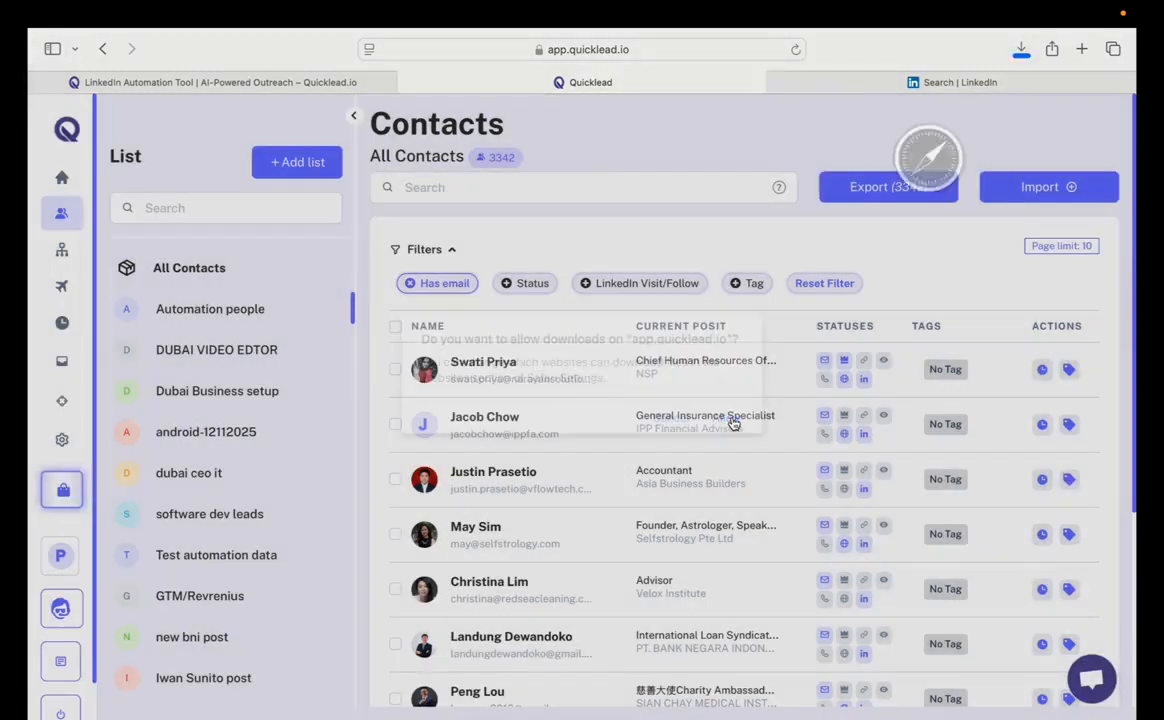
click(727, 418)
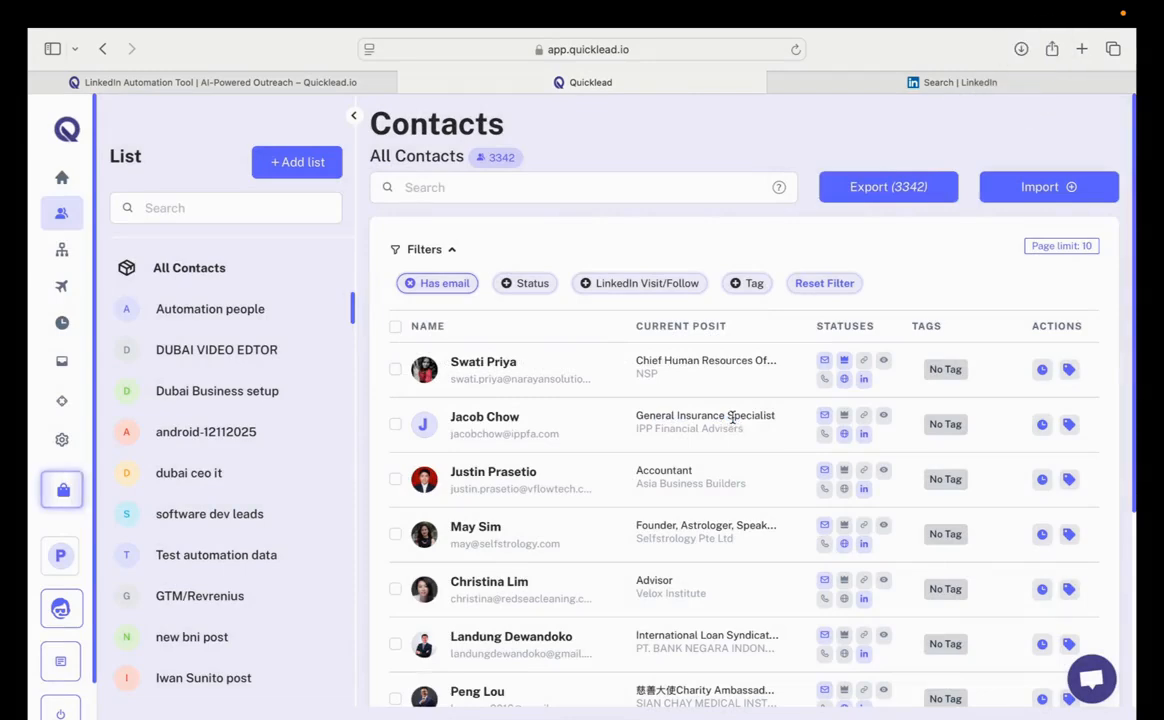
- Check the exported all_contacts.xlsx file in the browser's downloads list and return to the contacts
click(1052, 48)
click(890, 62)
click(1021, 48)
double_click(868, 120)
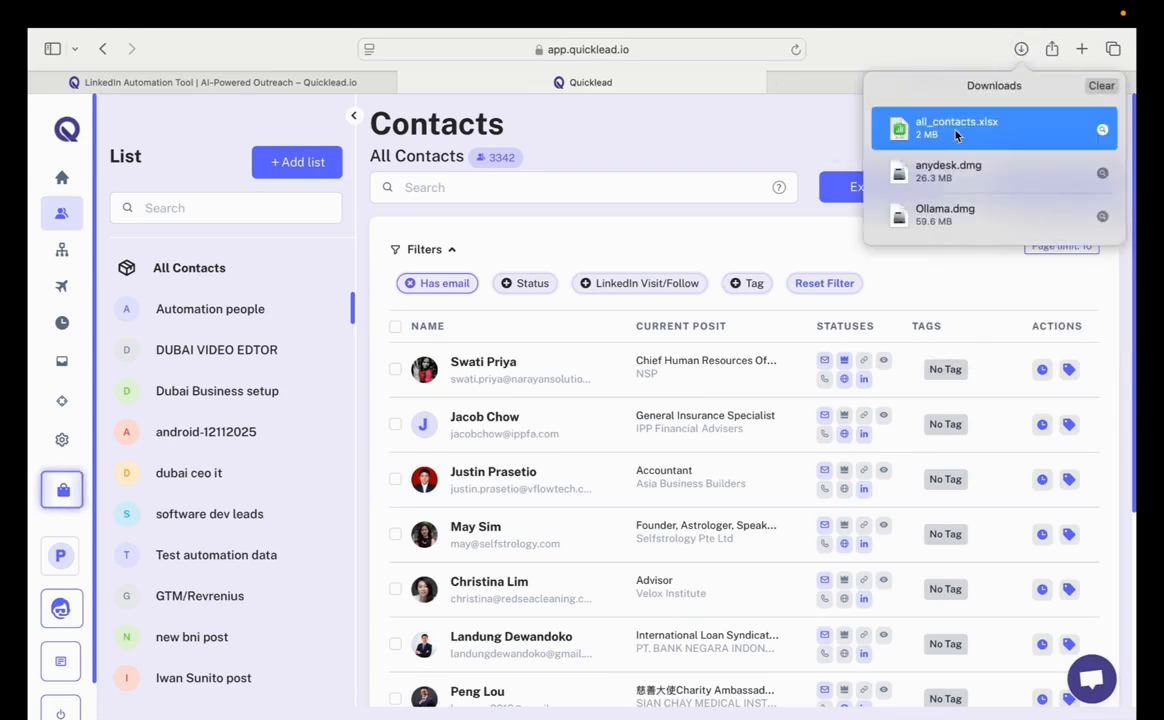
click(779, 226)
click(750, 250)
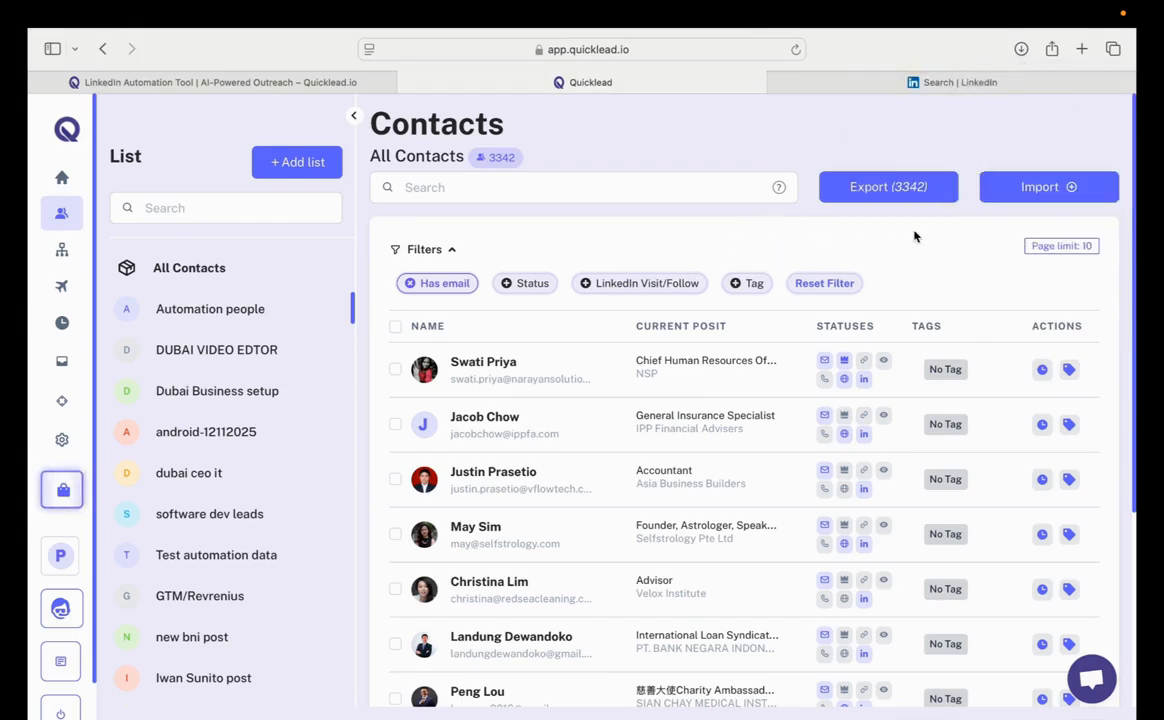
- Select the first four contacts and view the lists they could be moved to, without moving them
click(395, 369)
click(395, 424)
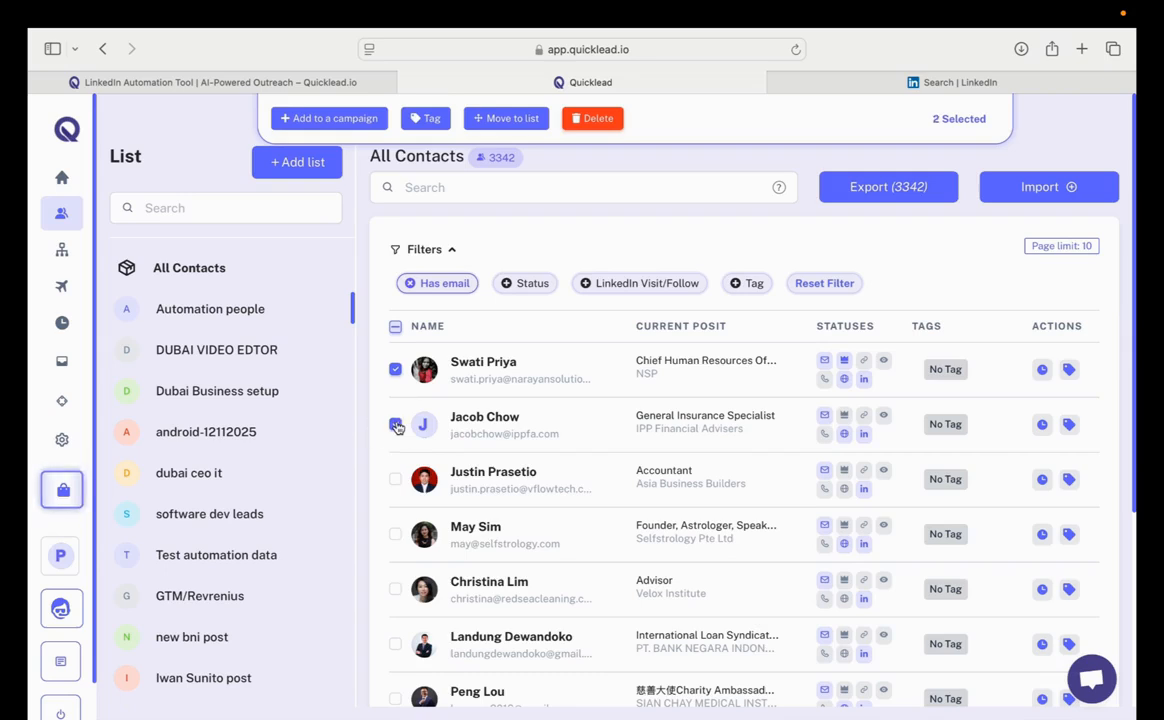
click(395, 479)
click(396, 534)
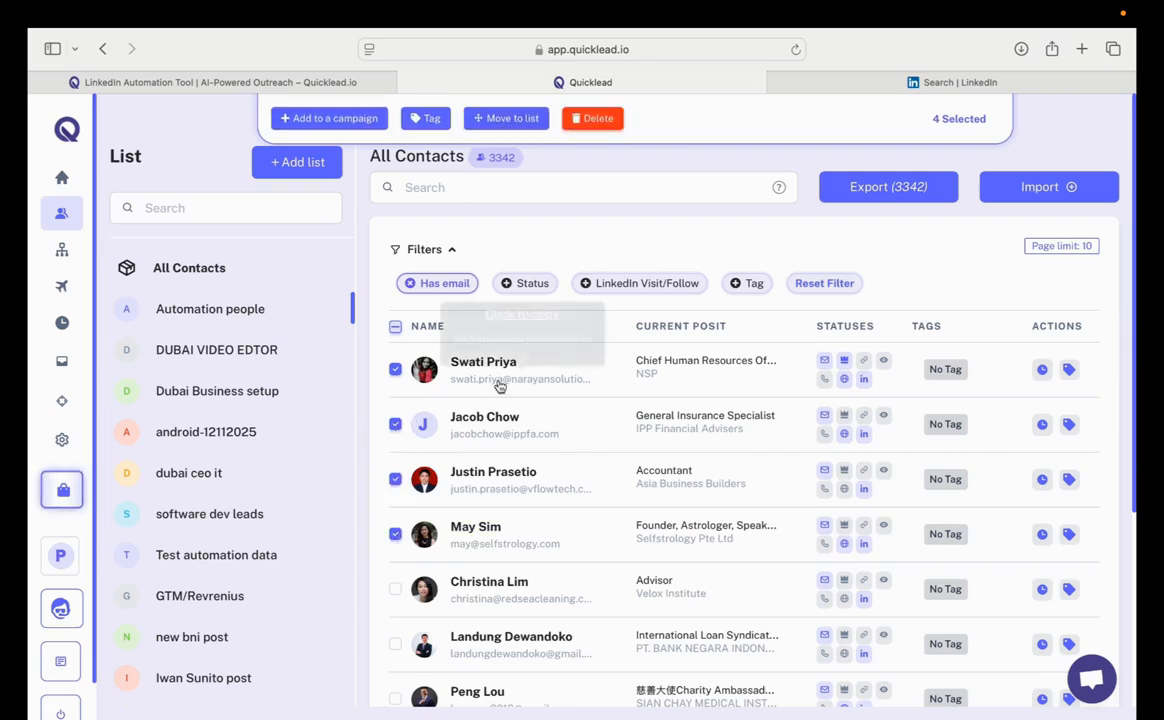
click(507, 120)
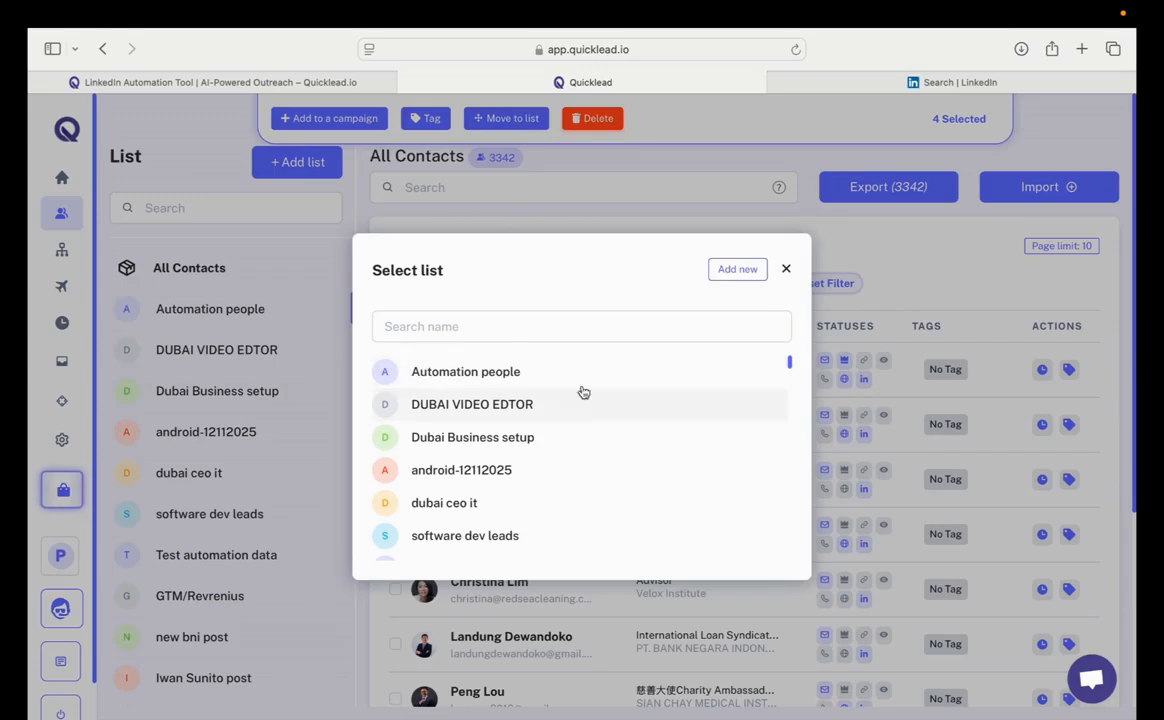
click(787, 270)
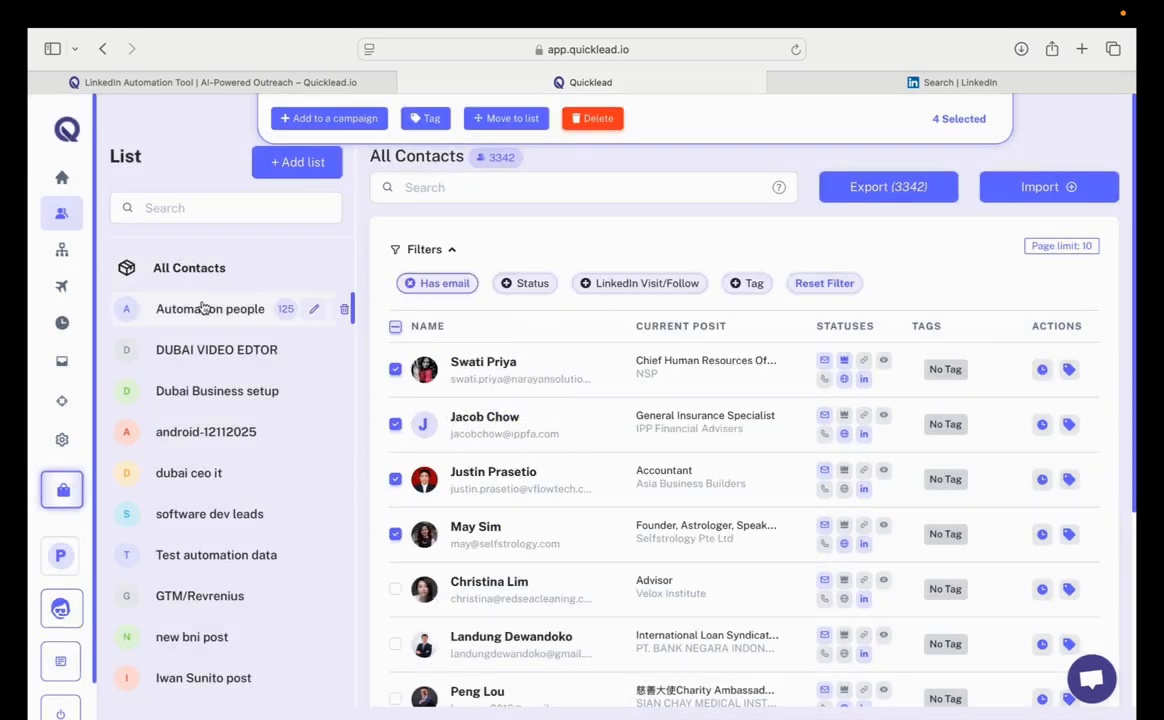
- View the campaigns and new campaign types the selected contacts could be added to, close the dialog without adding them and deselect all contacts
mouse_move(96, 369)
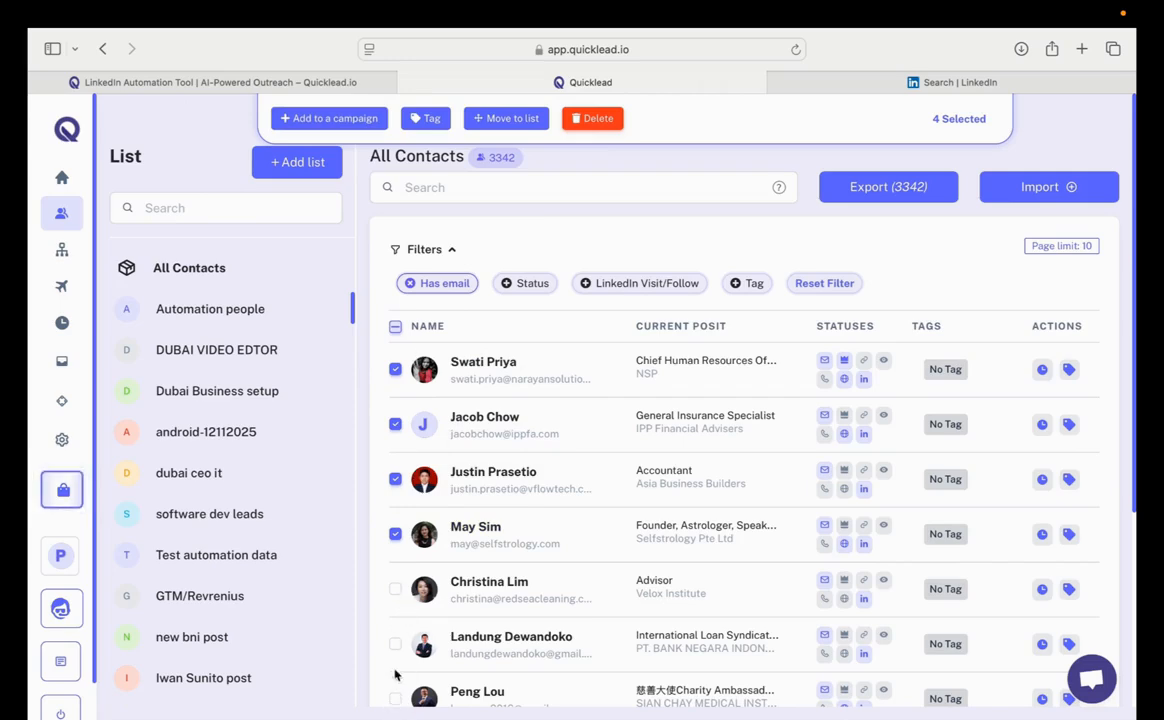
click(331, 128)
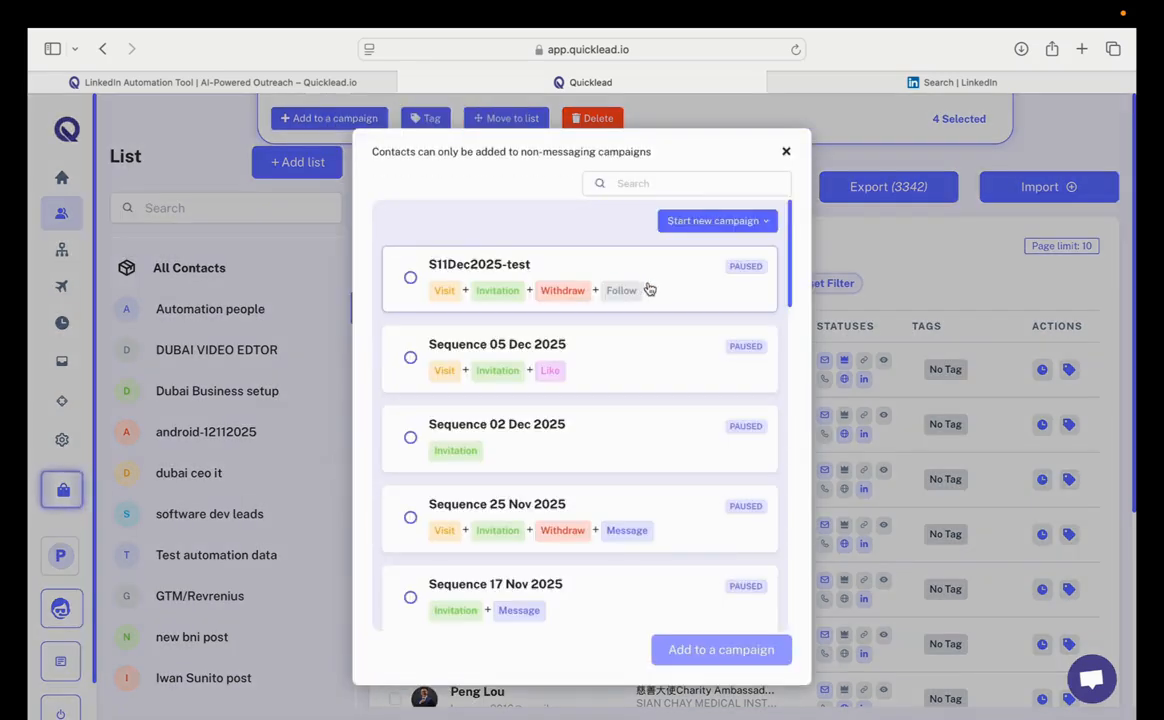
scroll(520, 510, down, 4)
scroll(525, 507, up, 4)
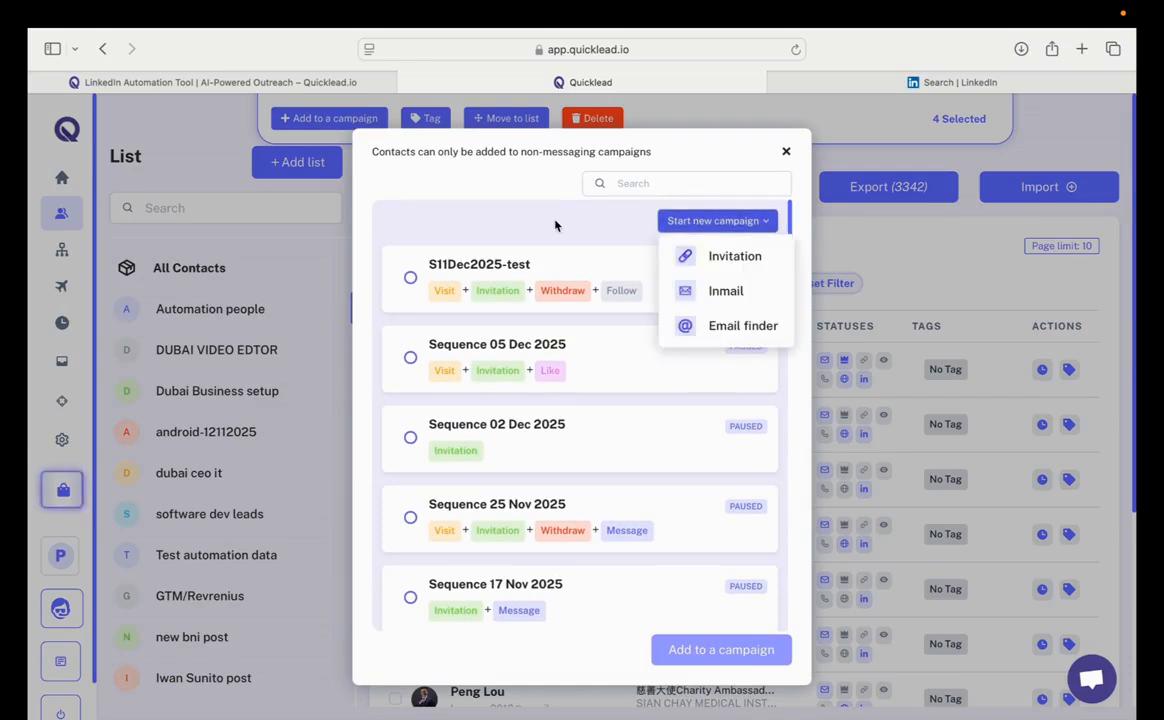
click(786, 154)
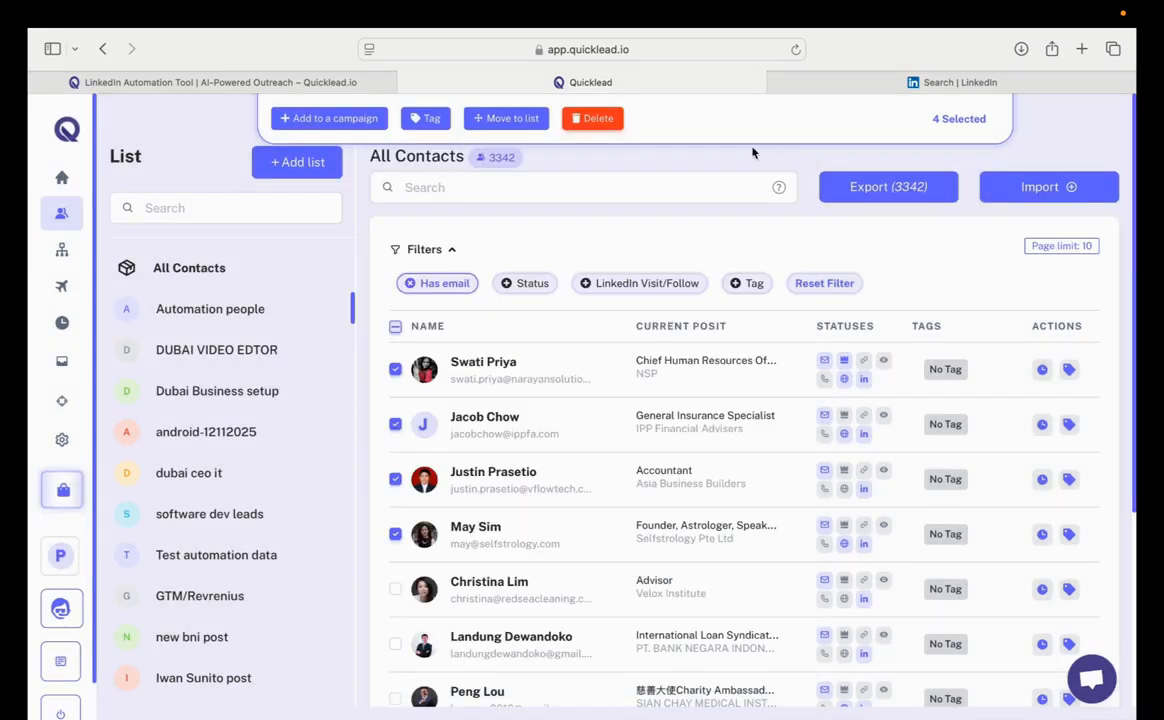
click(395, 326)
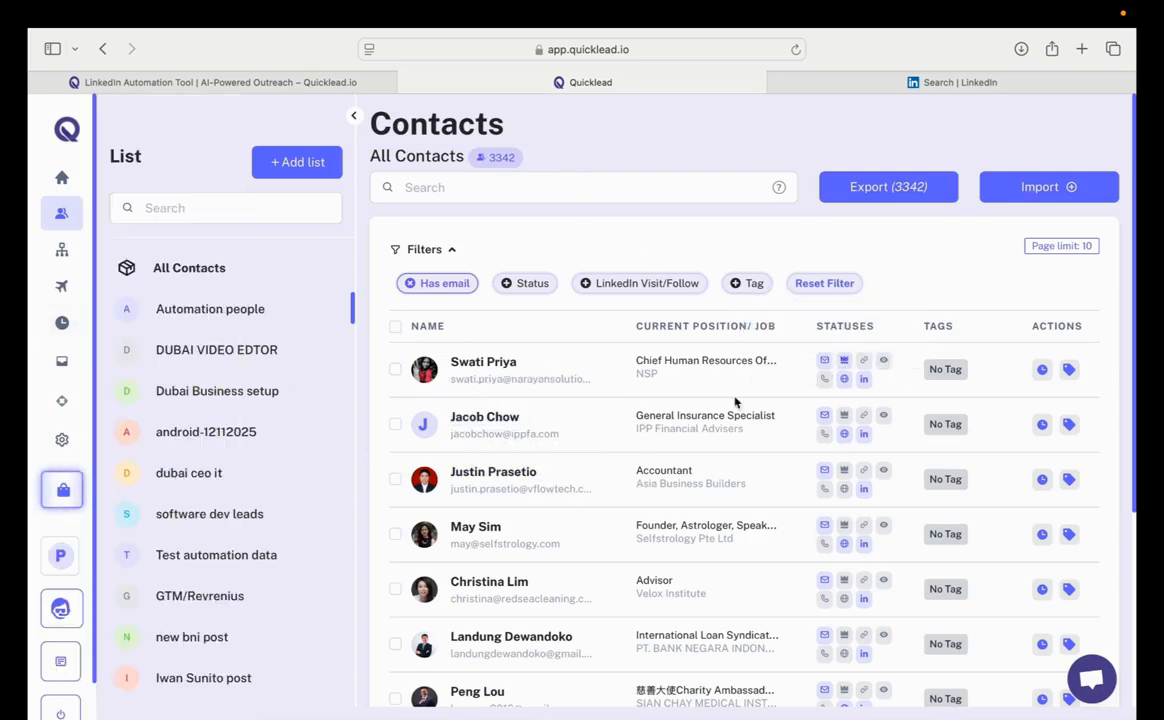
- Open Quicklead's Social Signal page, and in the LinkedIn tab search the posts for "hiring java developers"
mouse_move(77, 222)
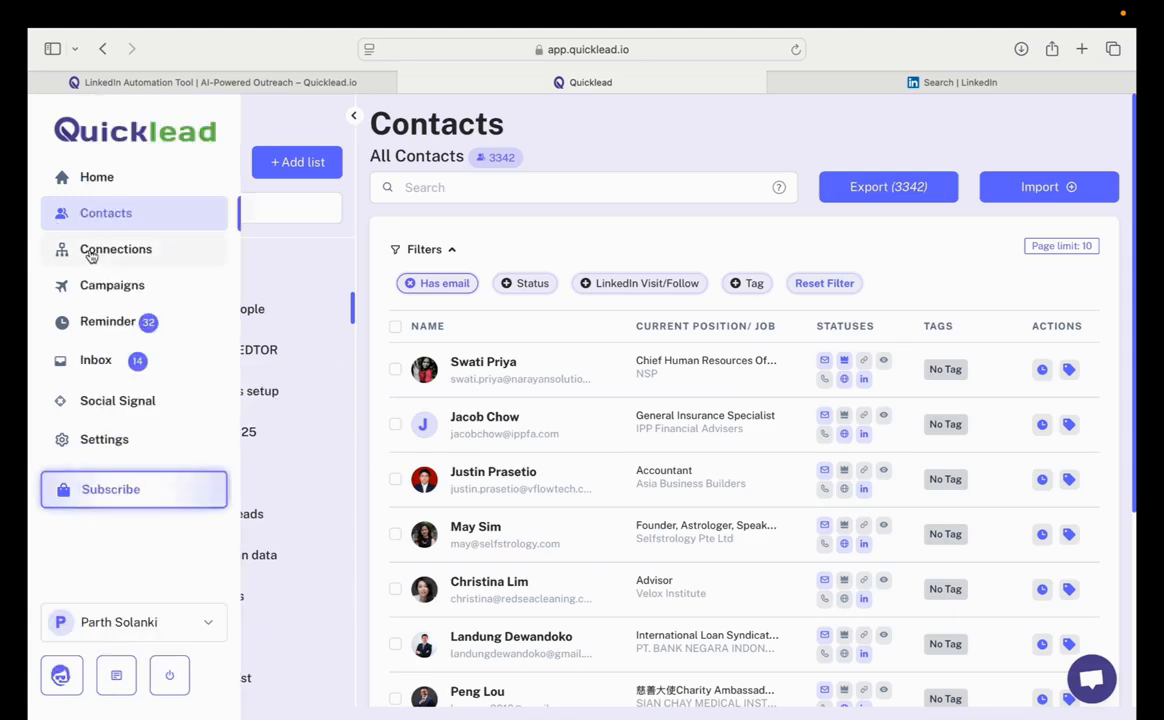
click(107, 405)
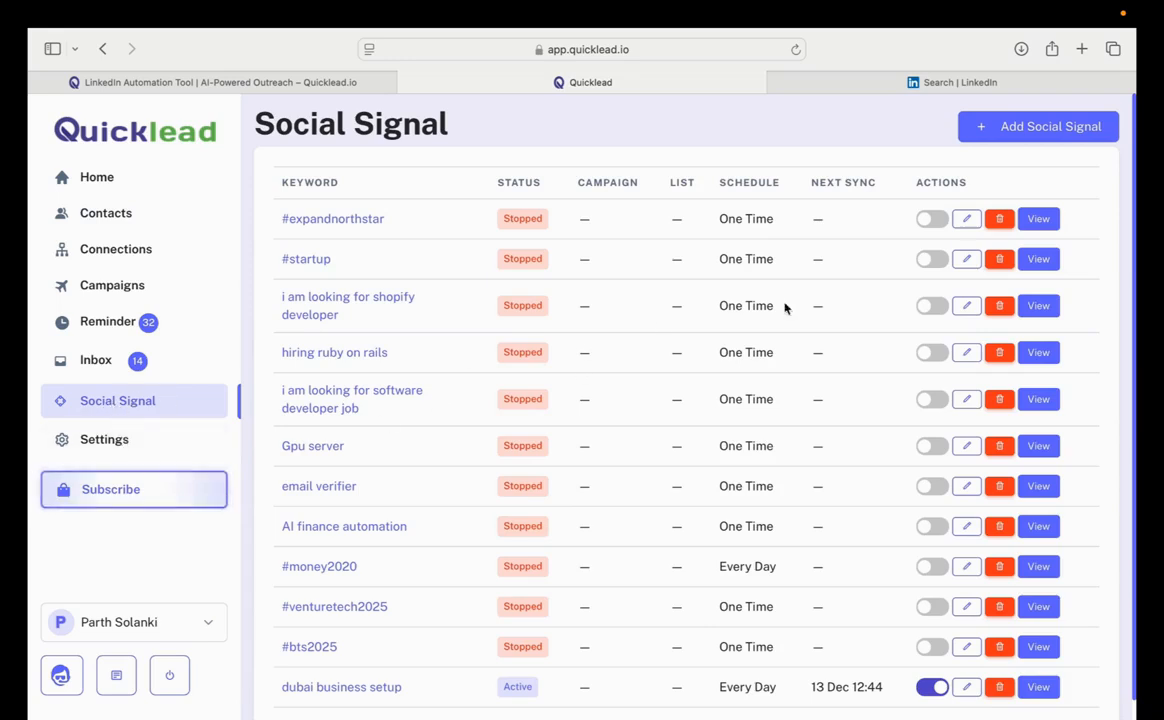
click(880, 82)
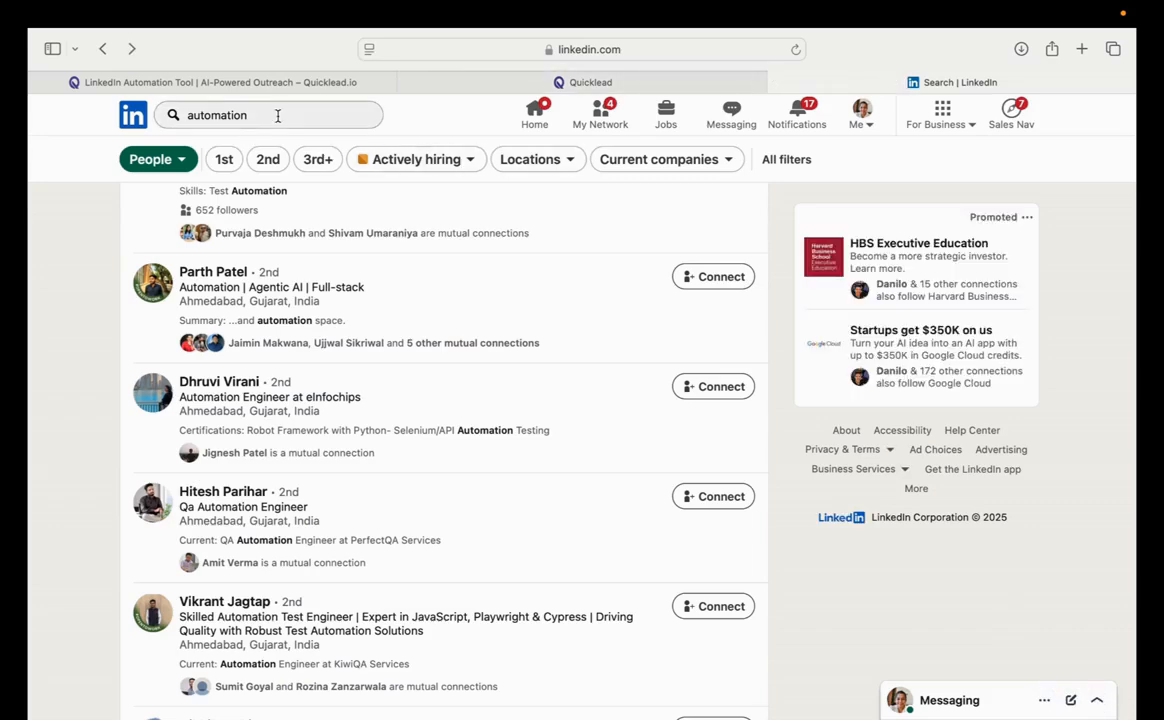
click(278, 115)
key(super+a)
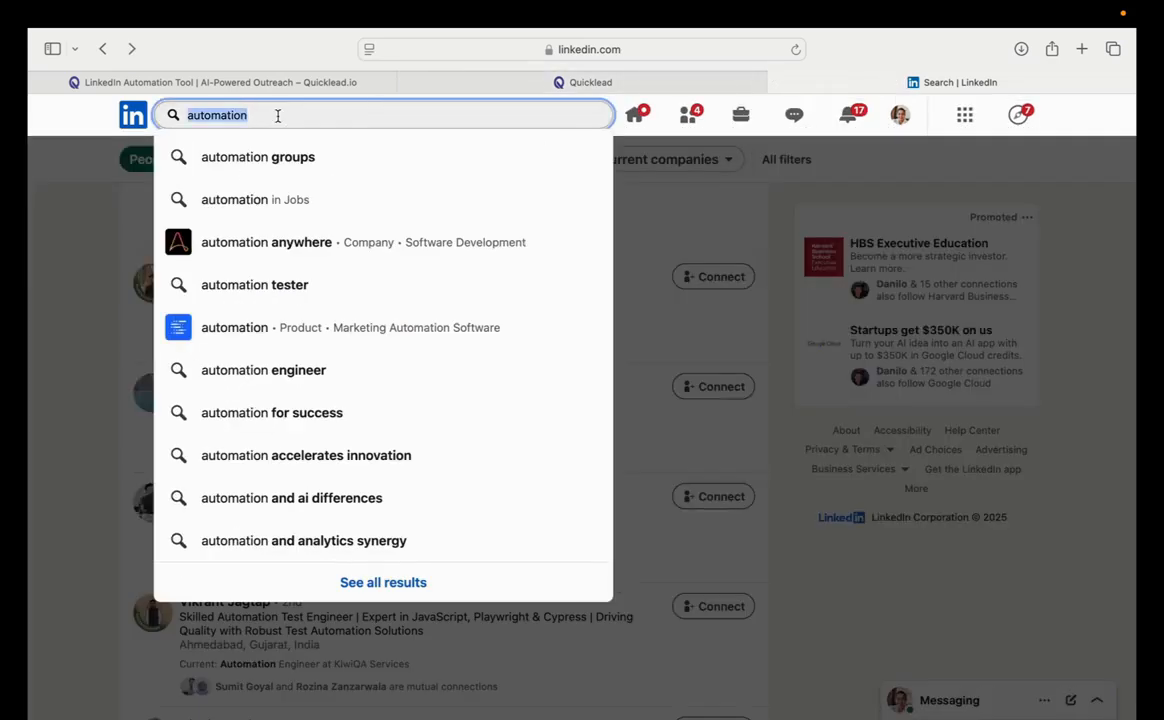
key(BackSpace)
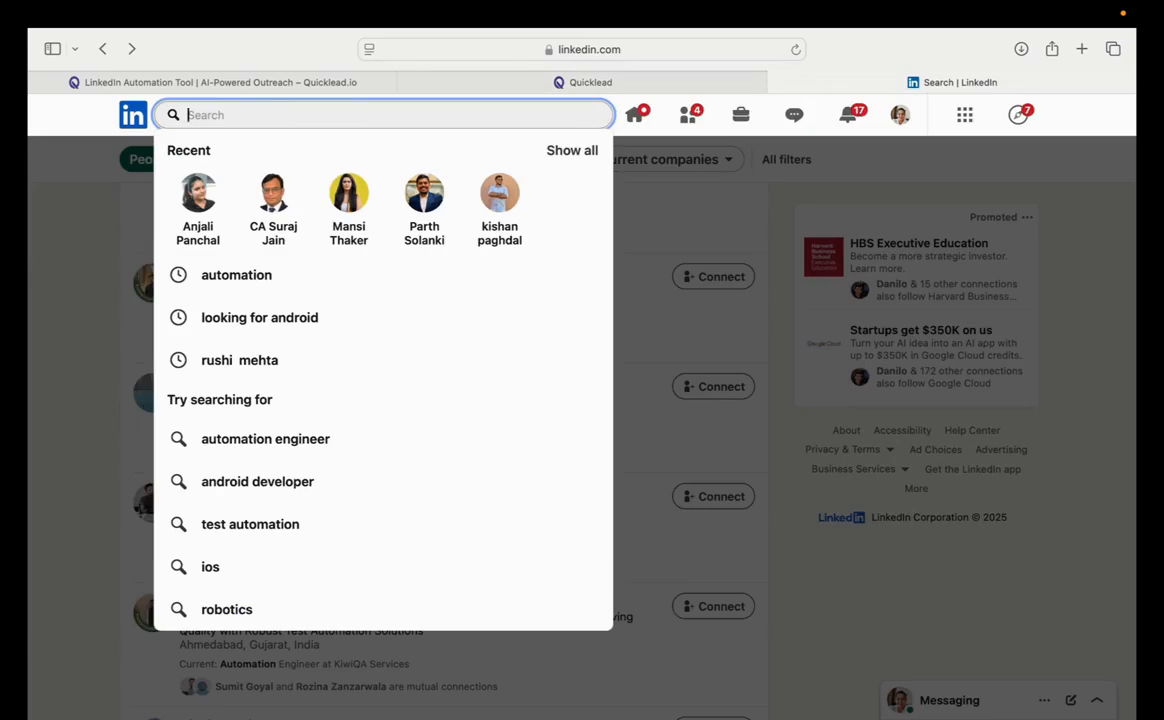
text(hiring j)
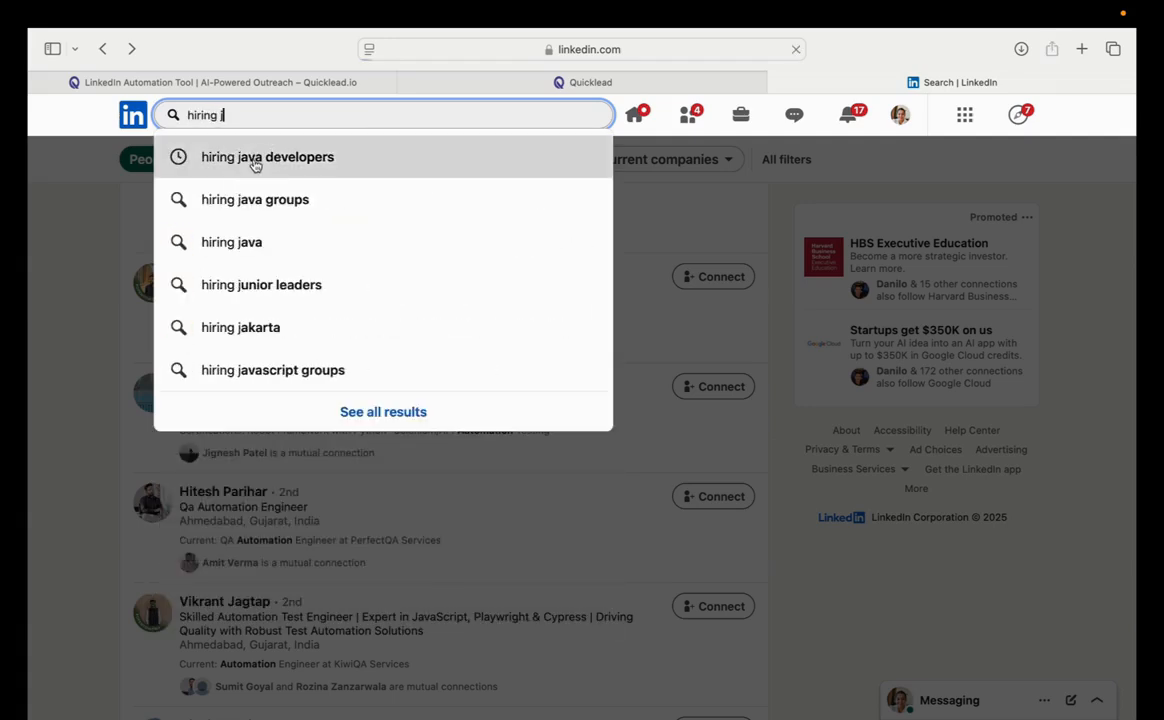
click(222, 157)
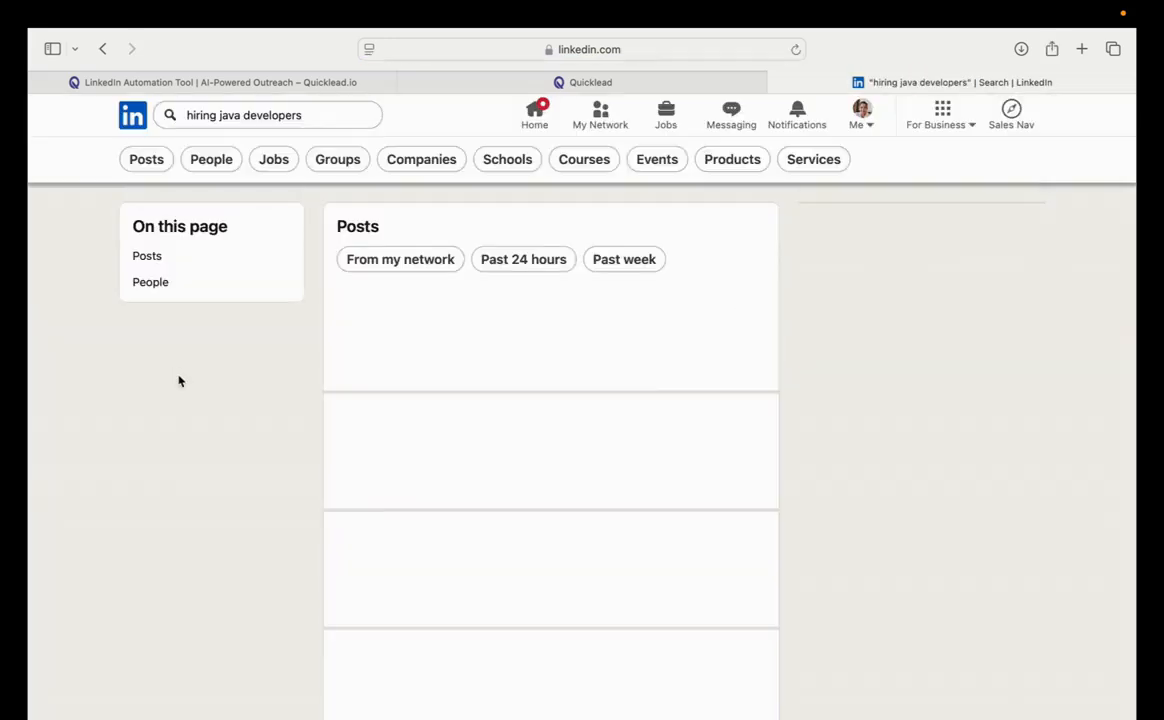
click(147, 162)
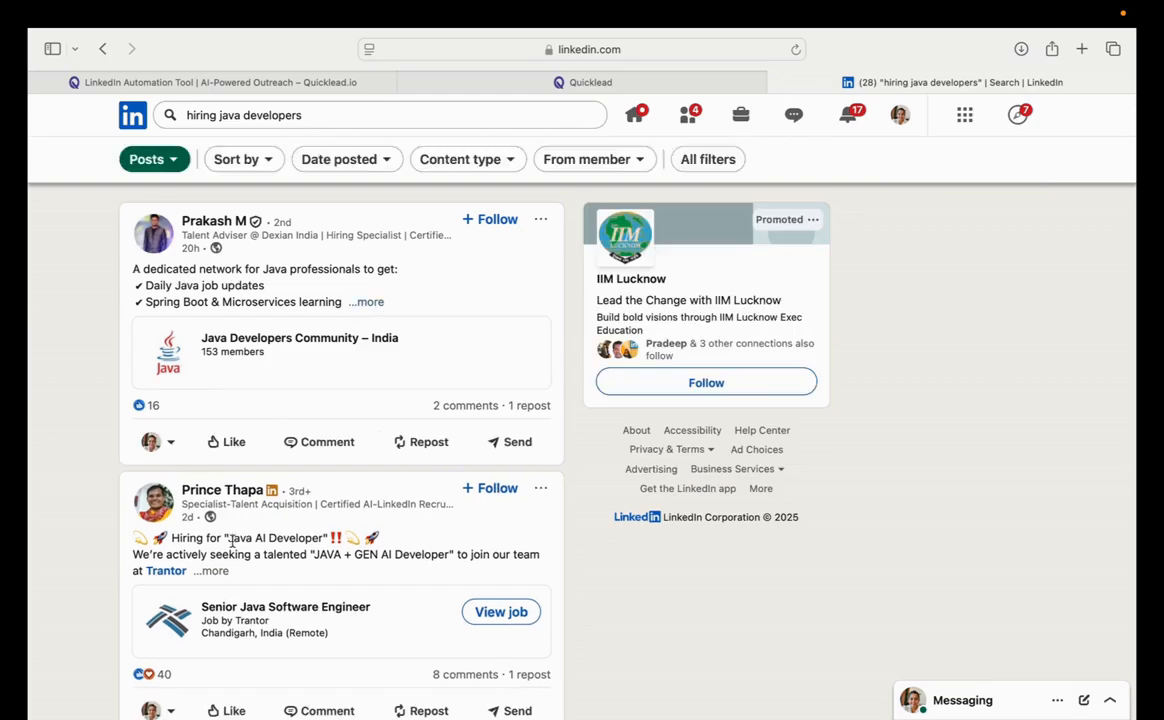
- Look through the LinkedIn posts about hiring Java developers, examining their authors, job details, reactions and comments
scroll(231, 541, down, 7)
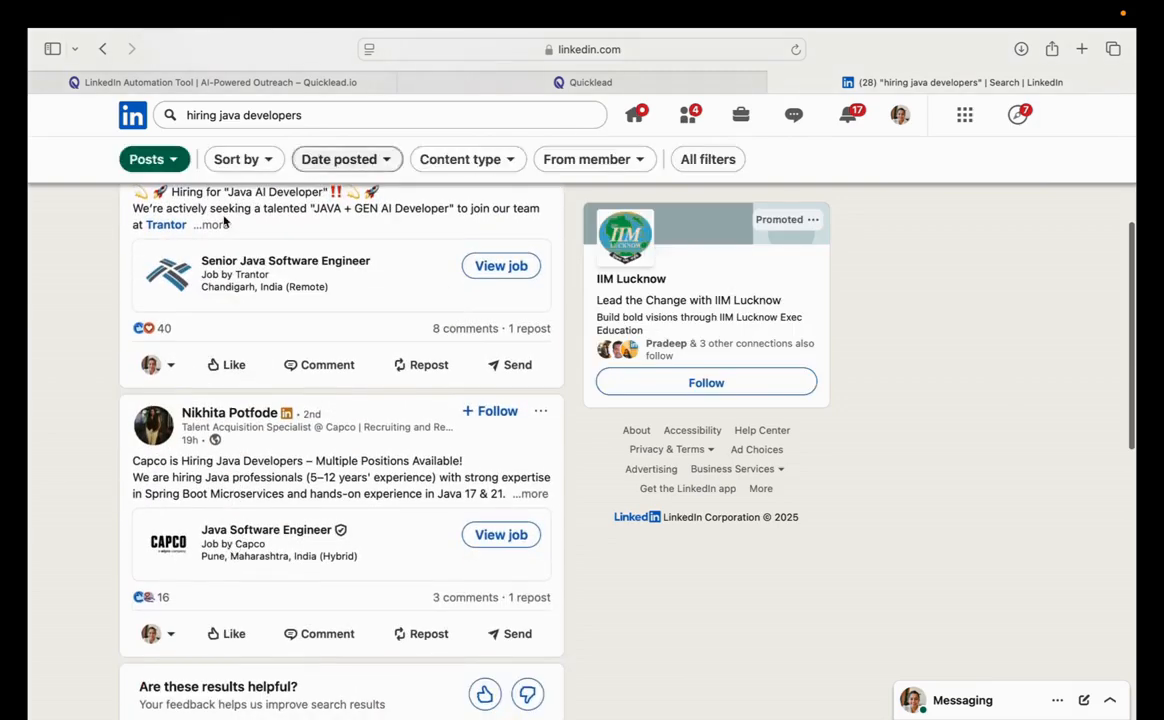
scroll(224, 222, up, 5)
scroll(141, 373, up, 2)
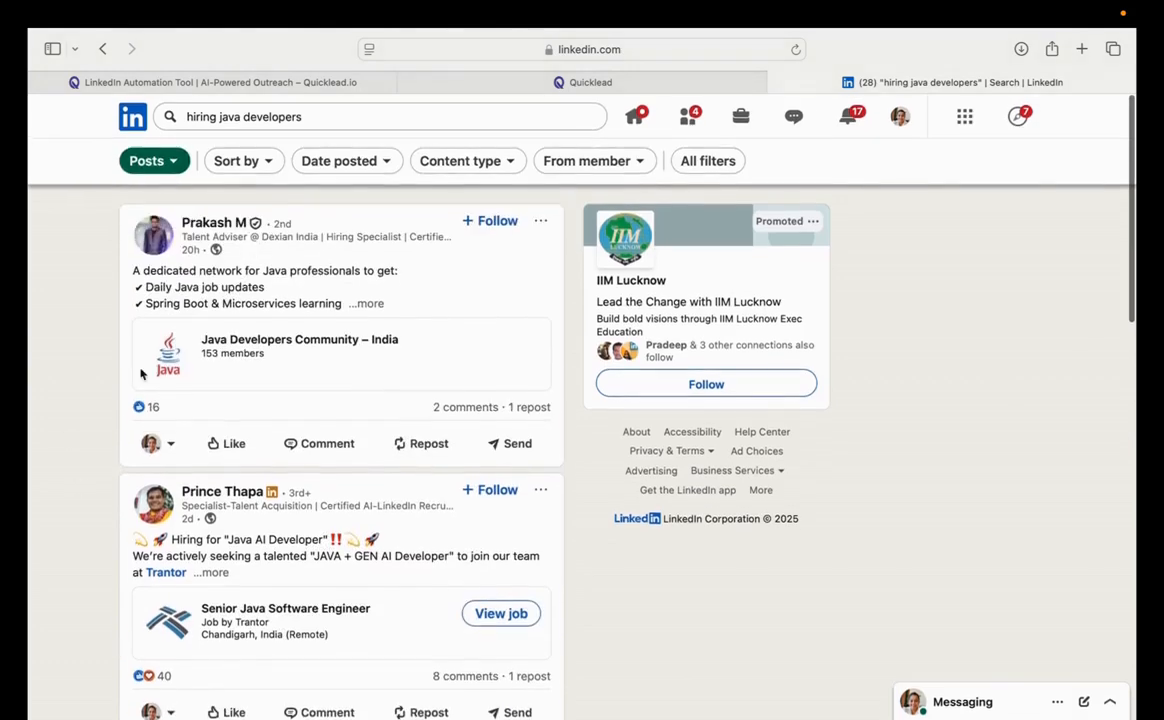
scroll(110, 520, down, 4)
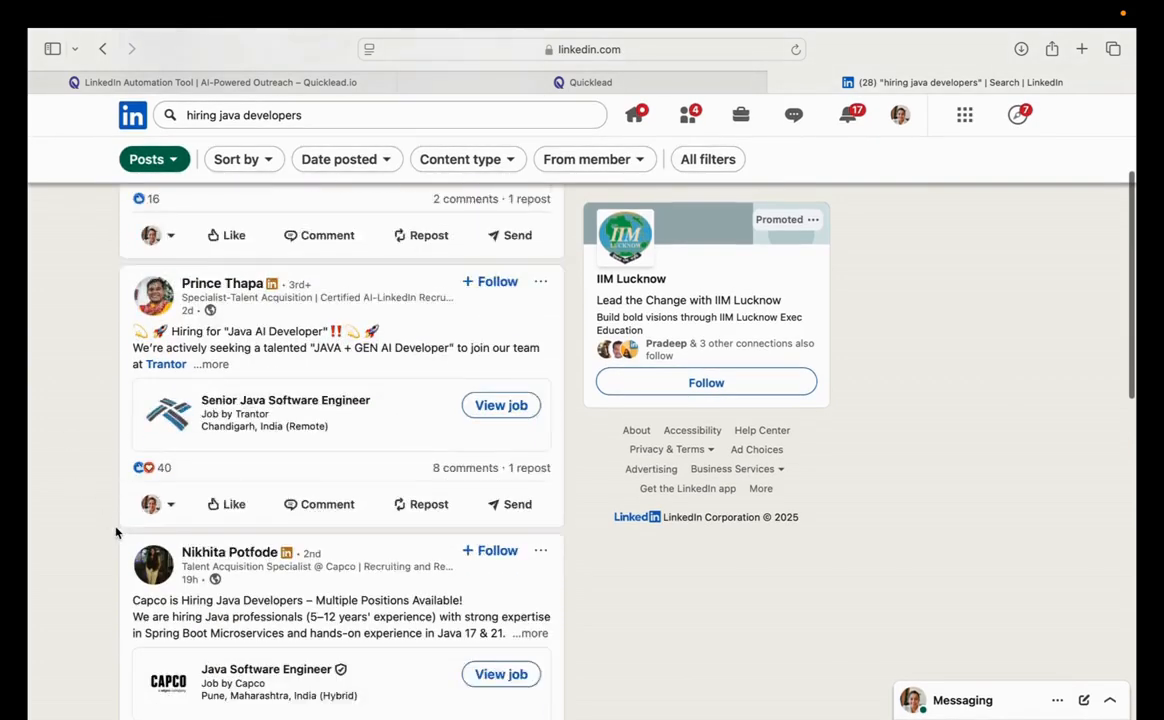
scroll(116, 532, down, 9)
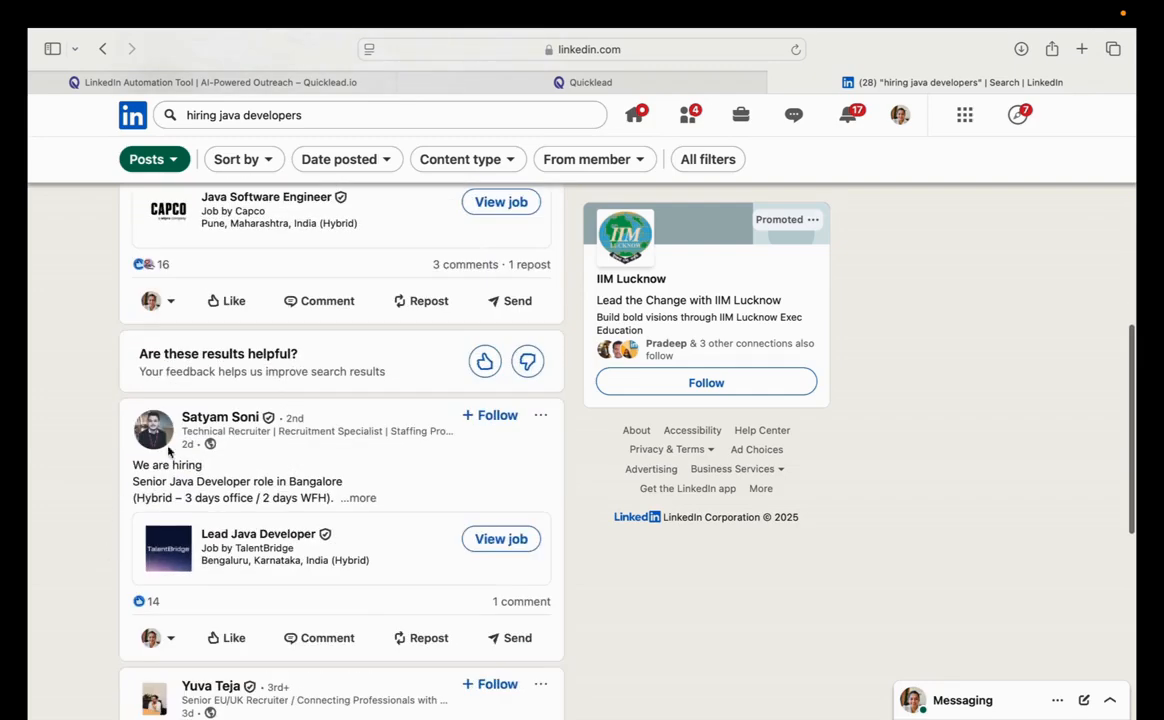
scroll(96, 501, down, 6)
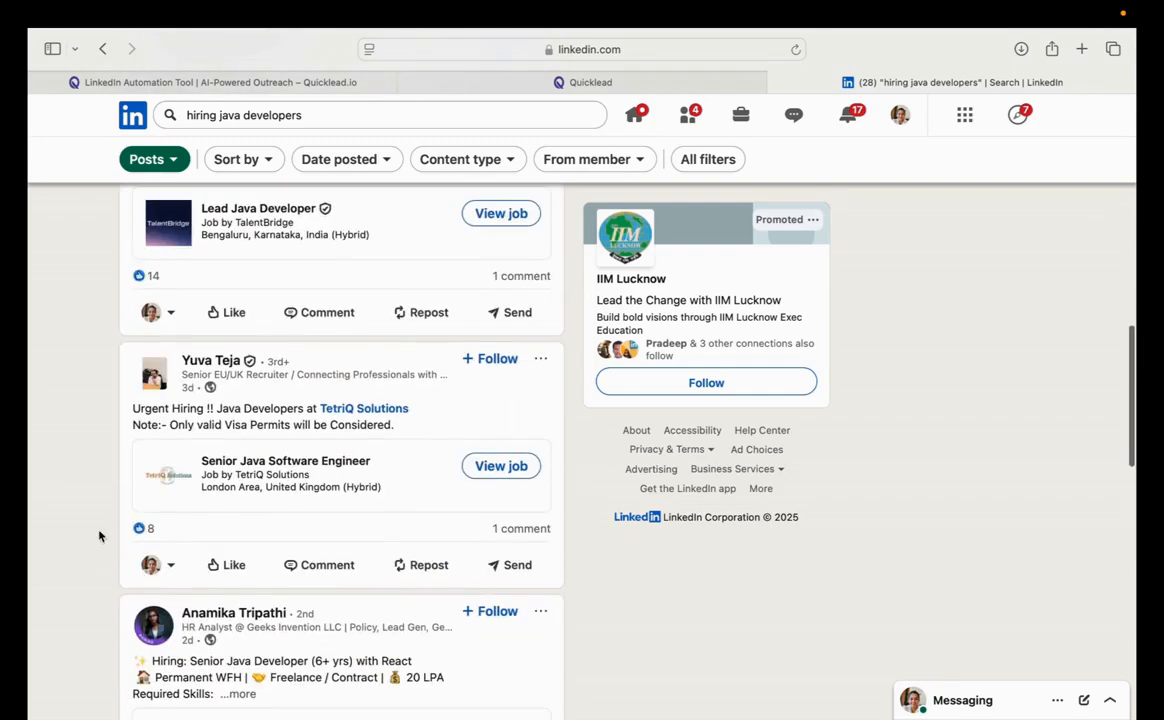
scroll(96, 540, down, 3)
scroll(153, 475, up, 2)
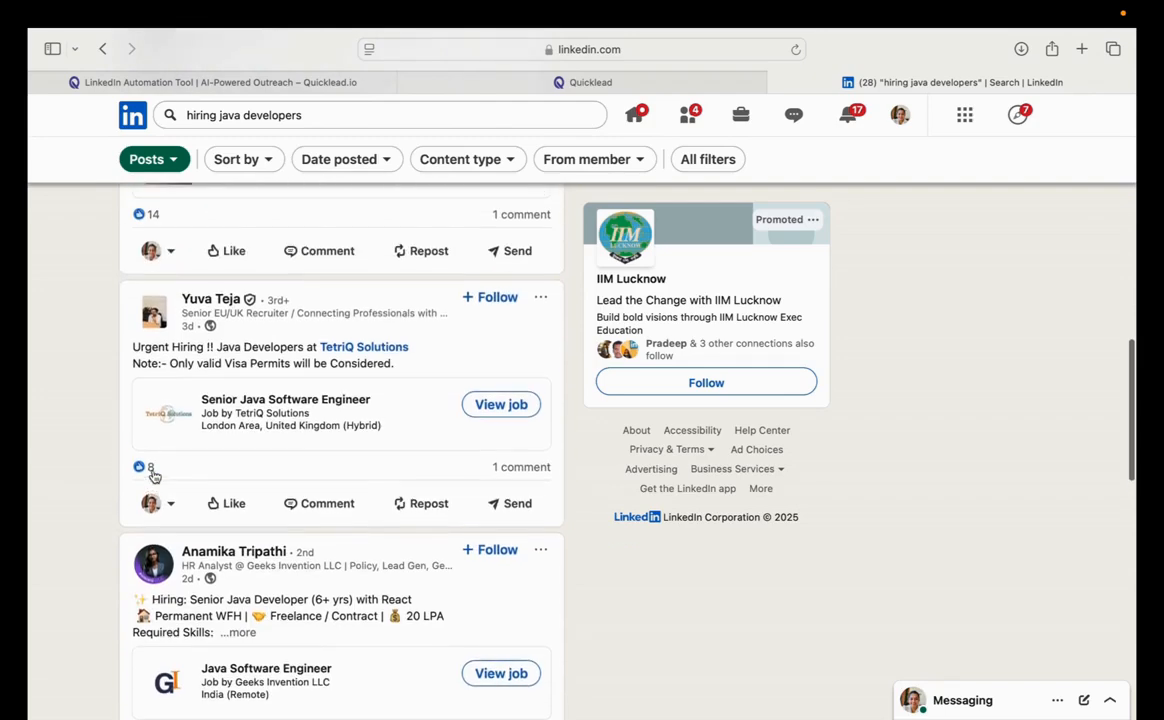
scroll(153, 318, up, 5)
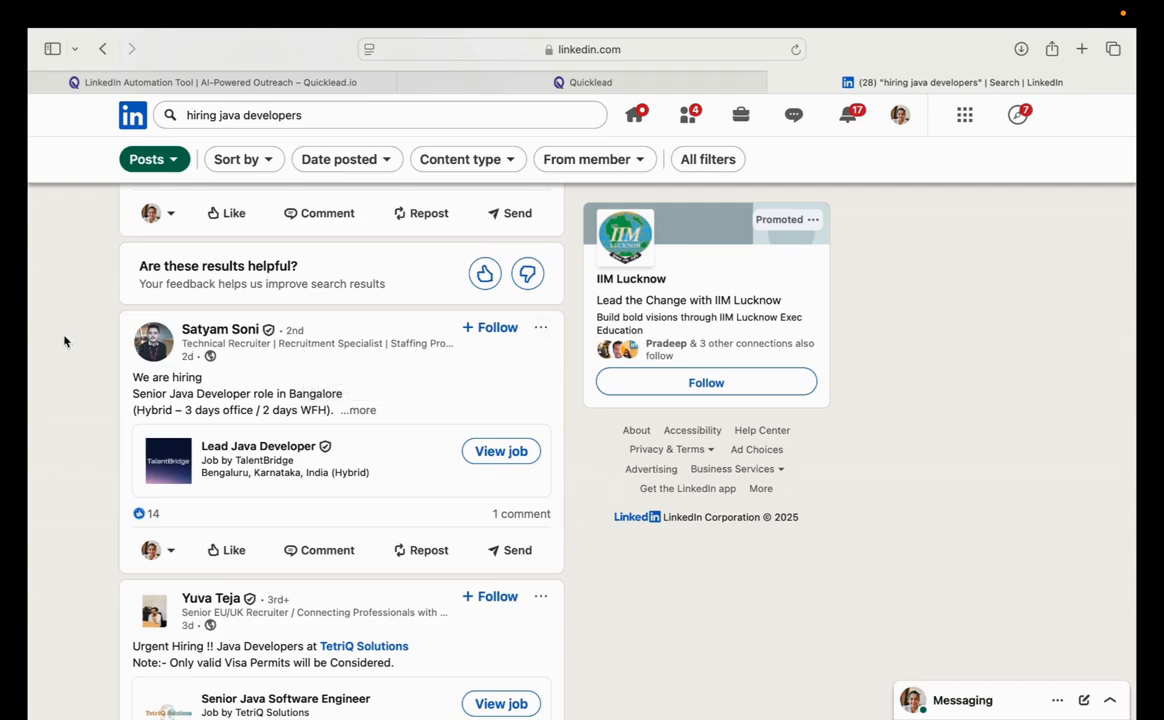
scroll(64, 341, up, 10)
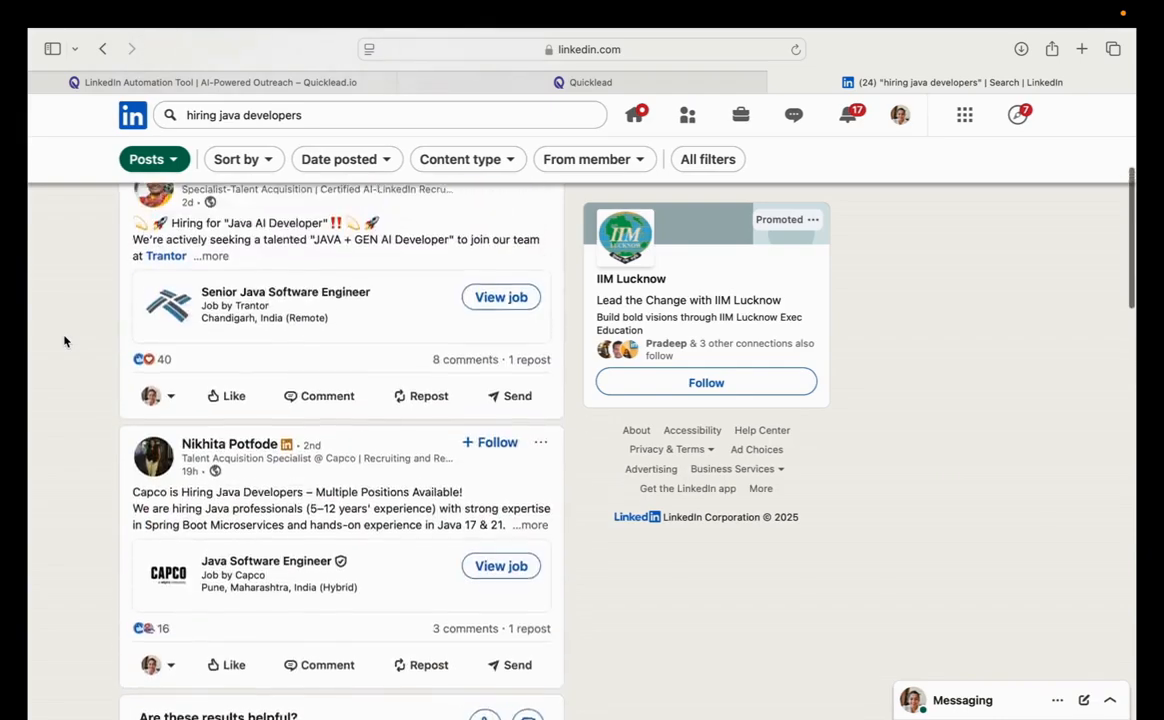
scroll(64, 341, down, 15)
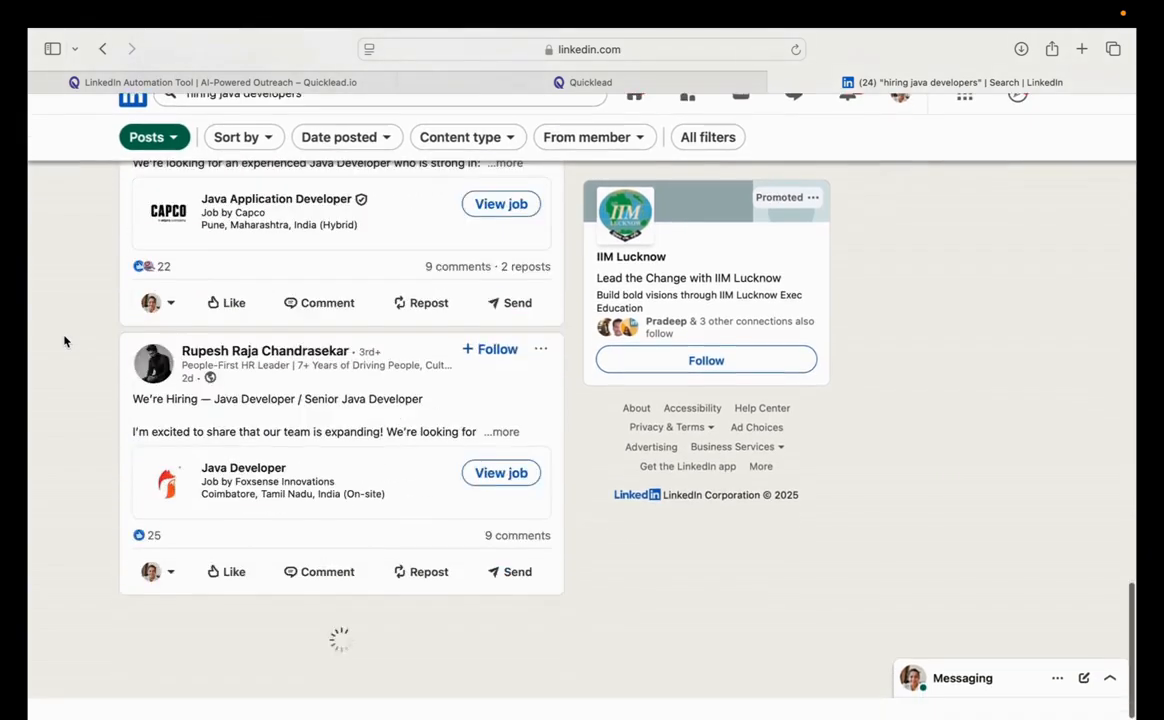
scroll(64, 341, up, 10)
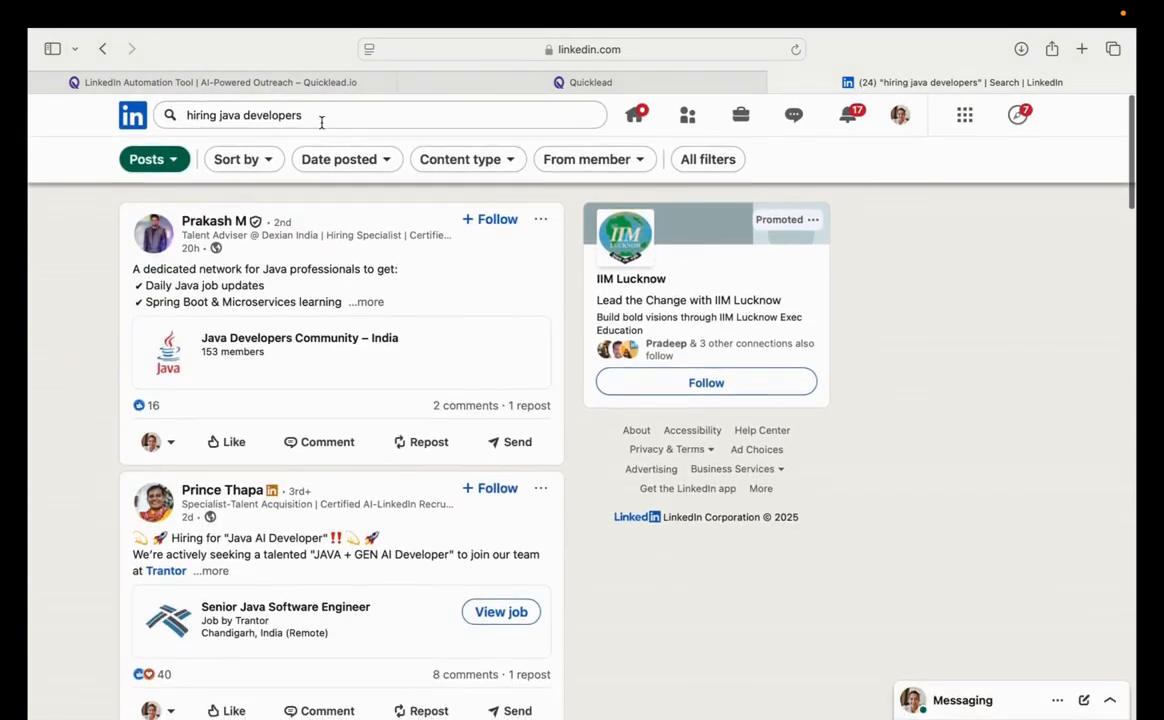
- Copy the LinkedIn search phrase and add a new social signal in Quicklead with the keyword "hiring java developers"
click(318, 119)
key(super+a)
key(super+c)
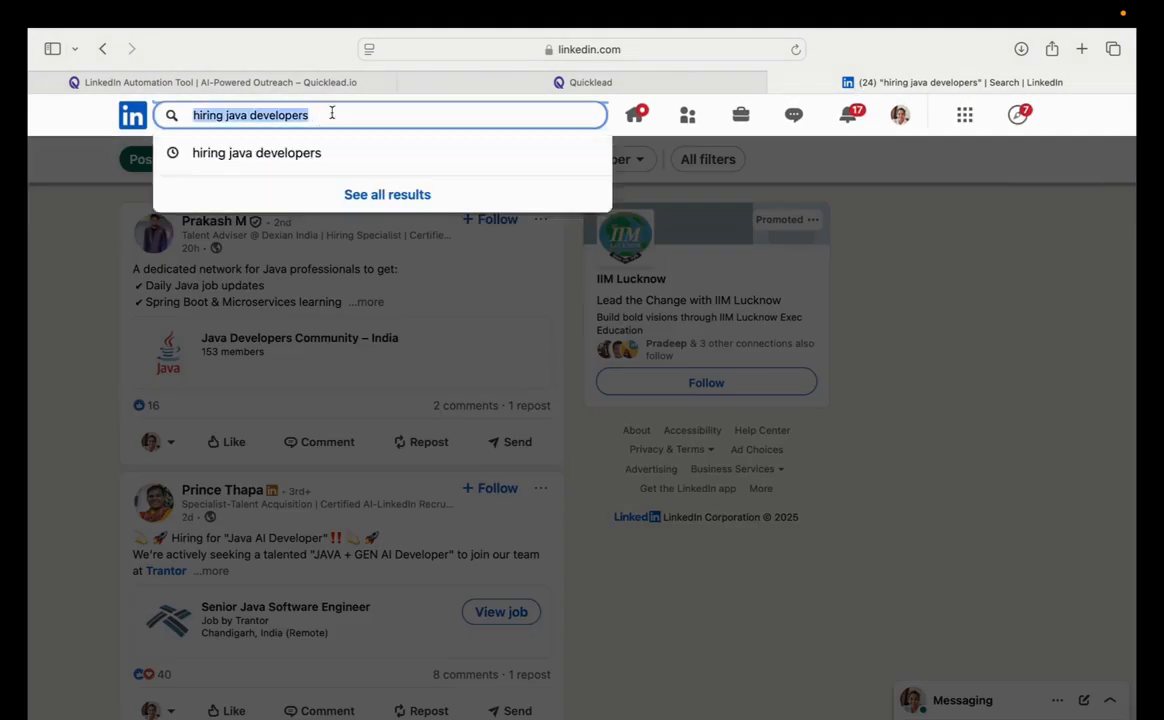
click(575, 82)
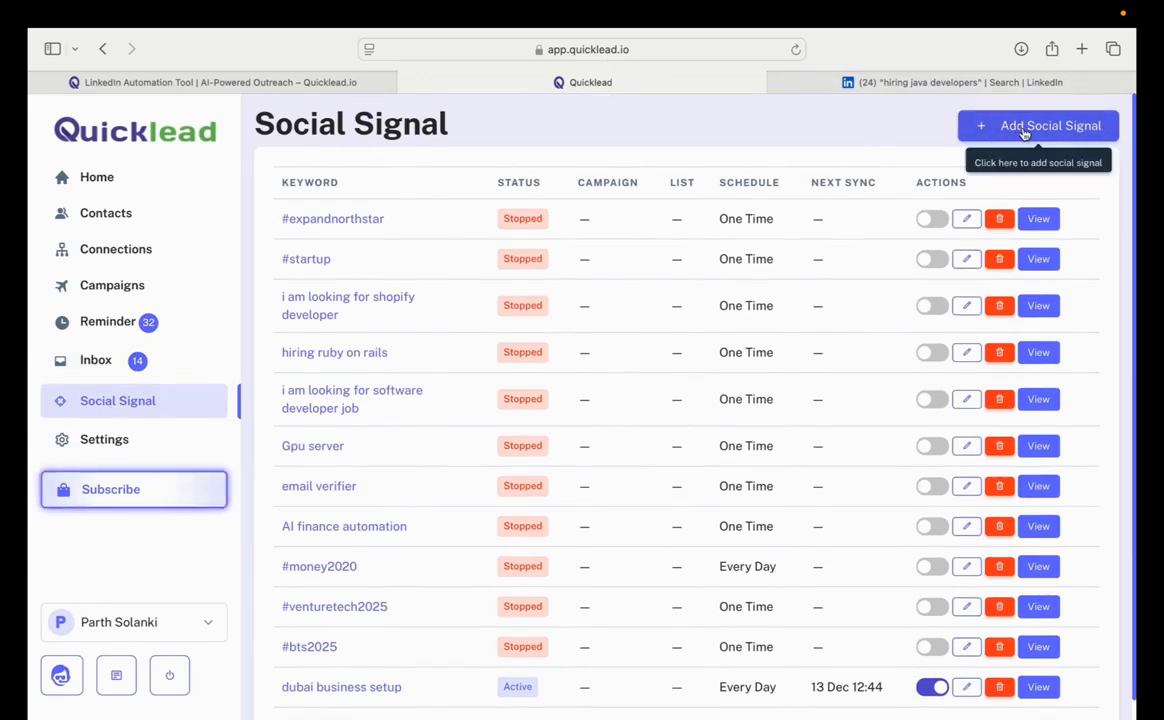
click(1027, 130)
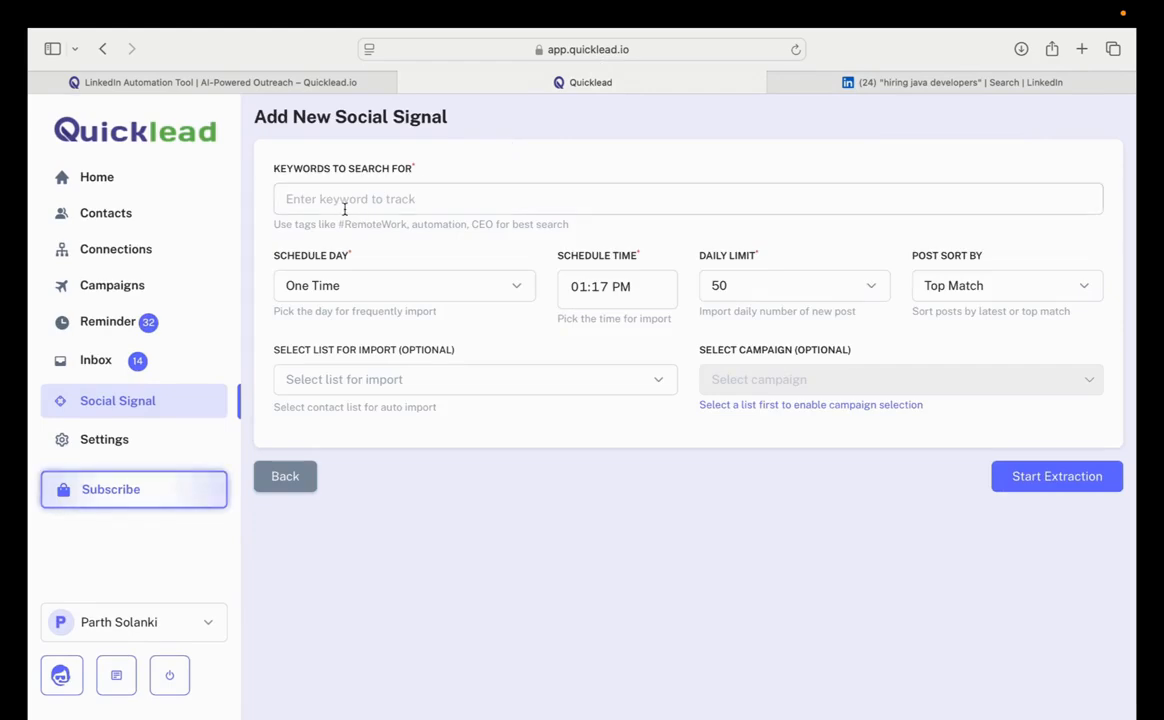
click(344, 205)
key(super+v)
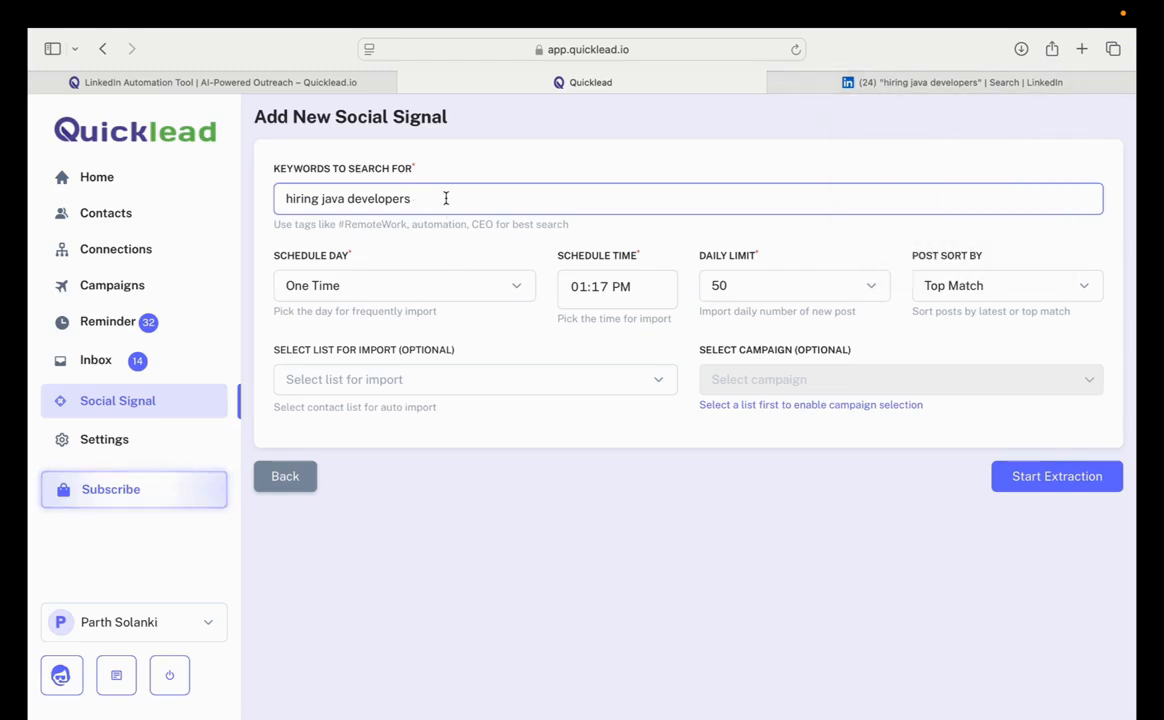
- Set the social signal's schedule day to Every Day and check the schedule time
click(390, 290)
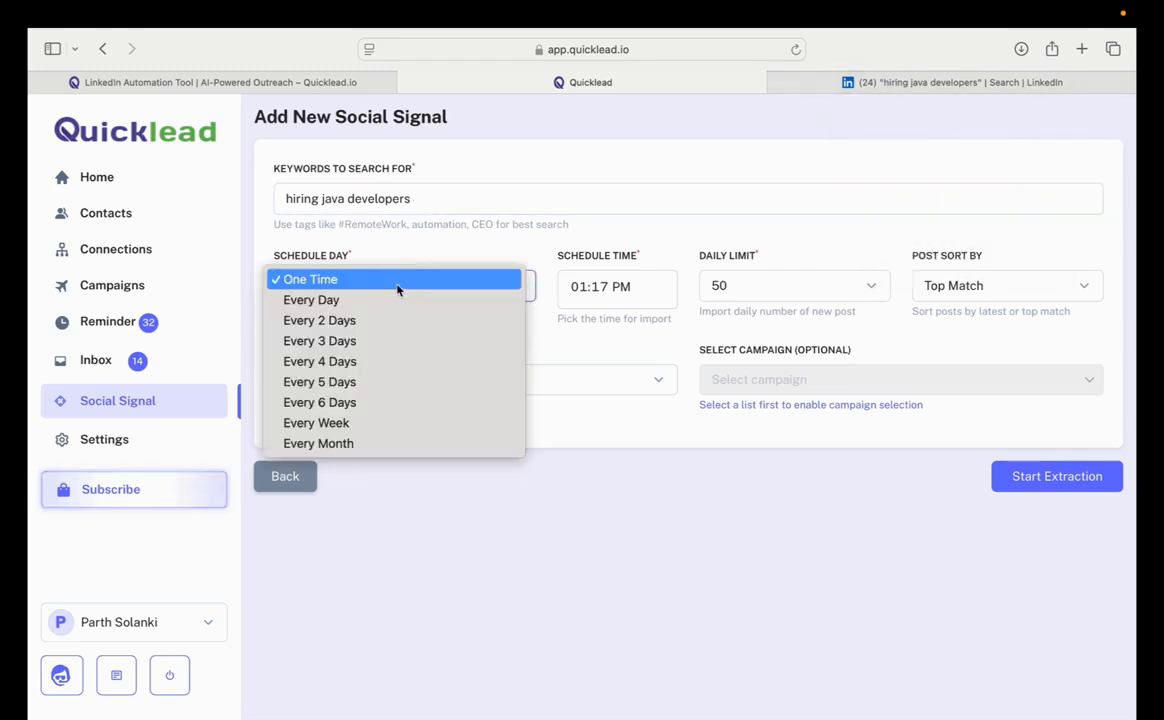
click(334, 310)
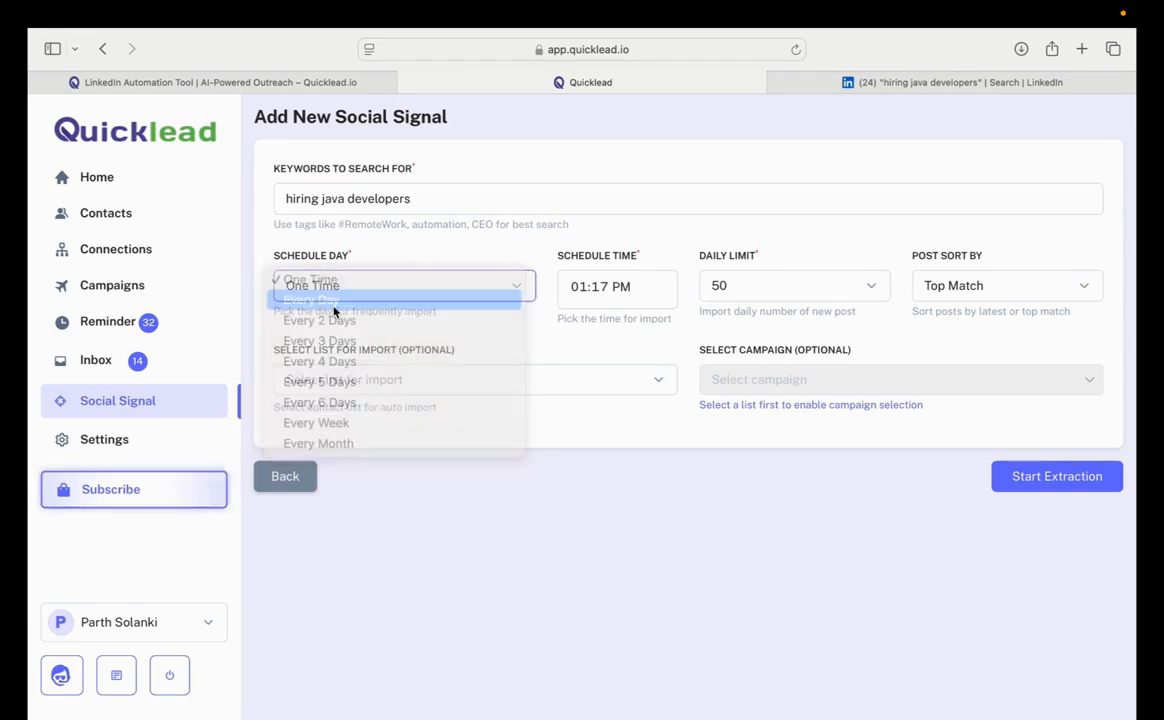
click(598, 287)
click(576, 287)
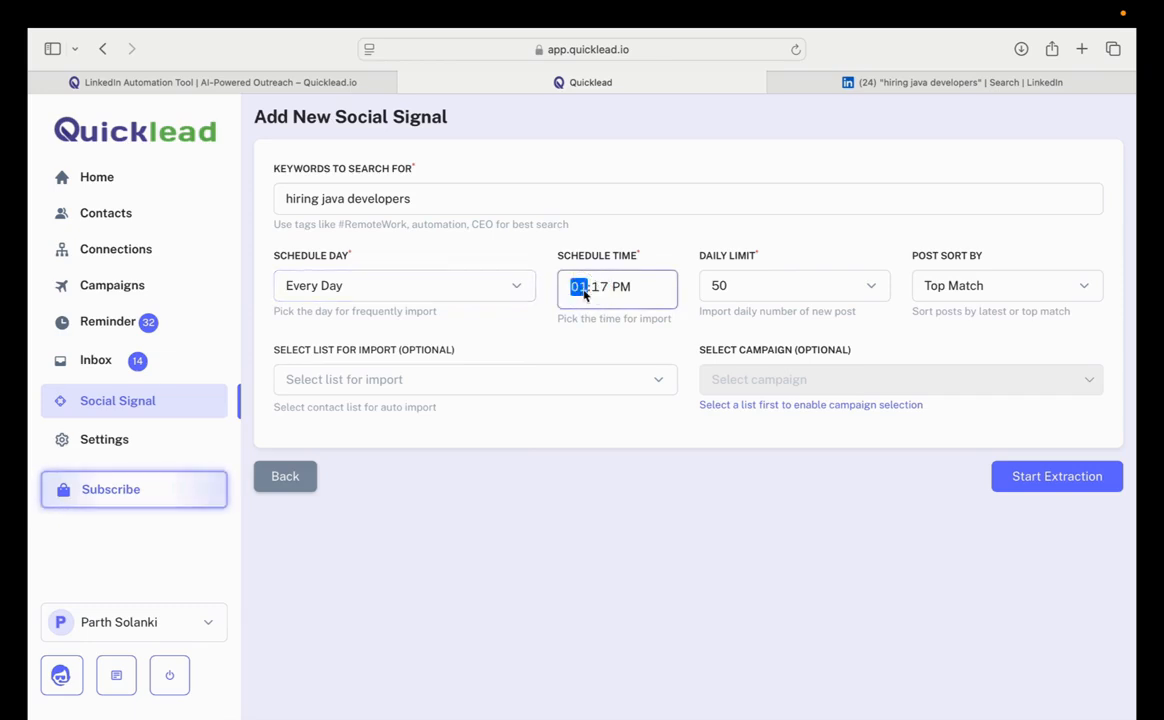
click(636, 289)
click(646, 288)
click(652, 235)
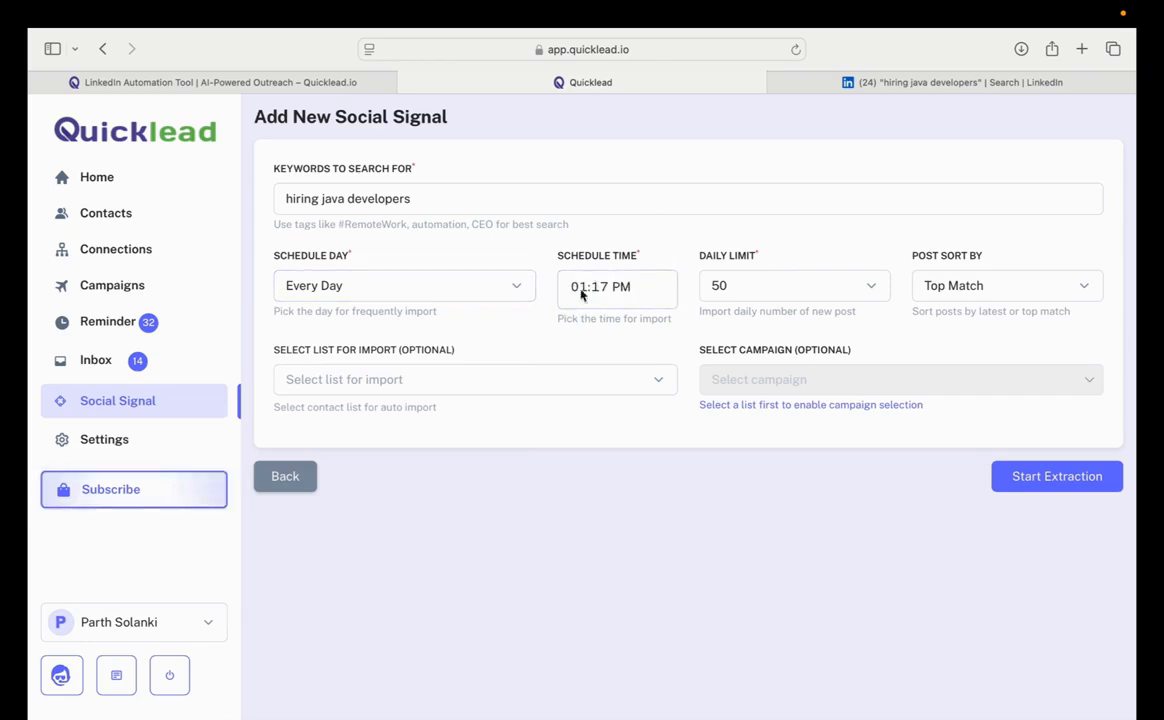
- Set the social signal's daily limit to 10 and sort its posts by Latest
click(797, 289)
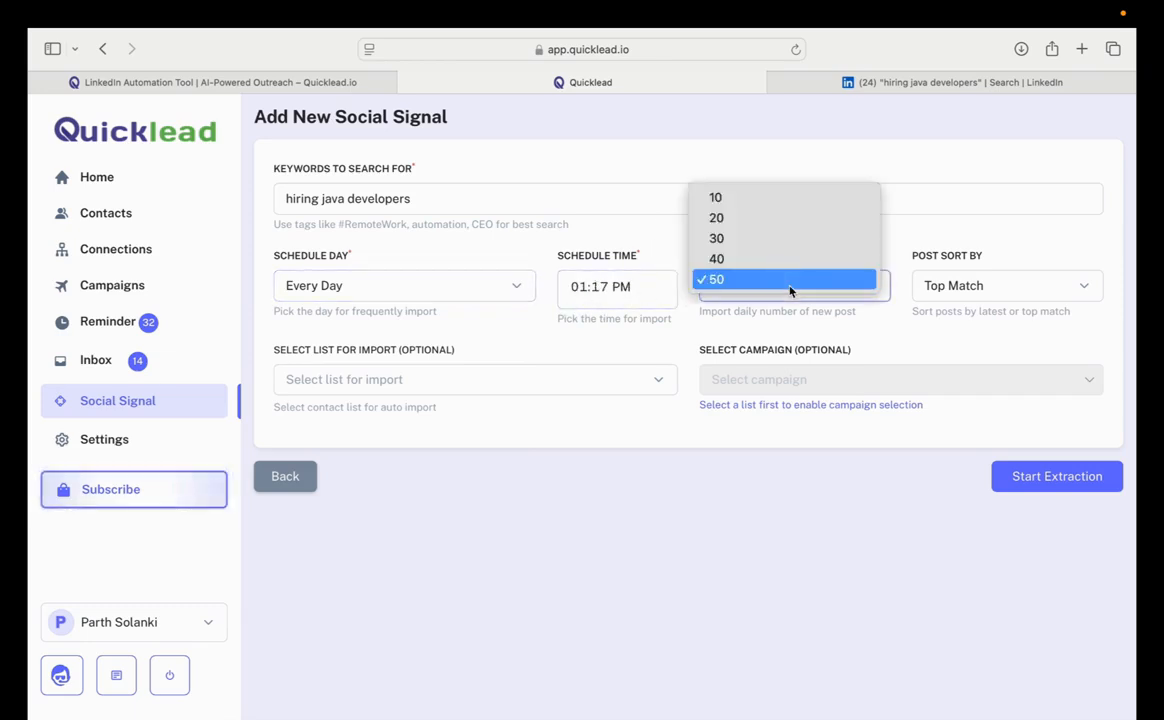
click(751, 203)
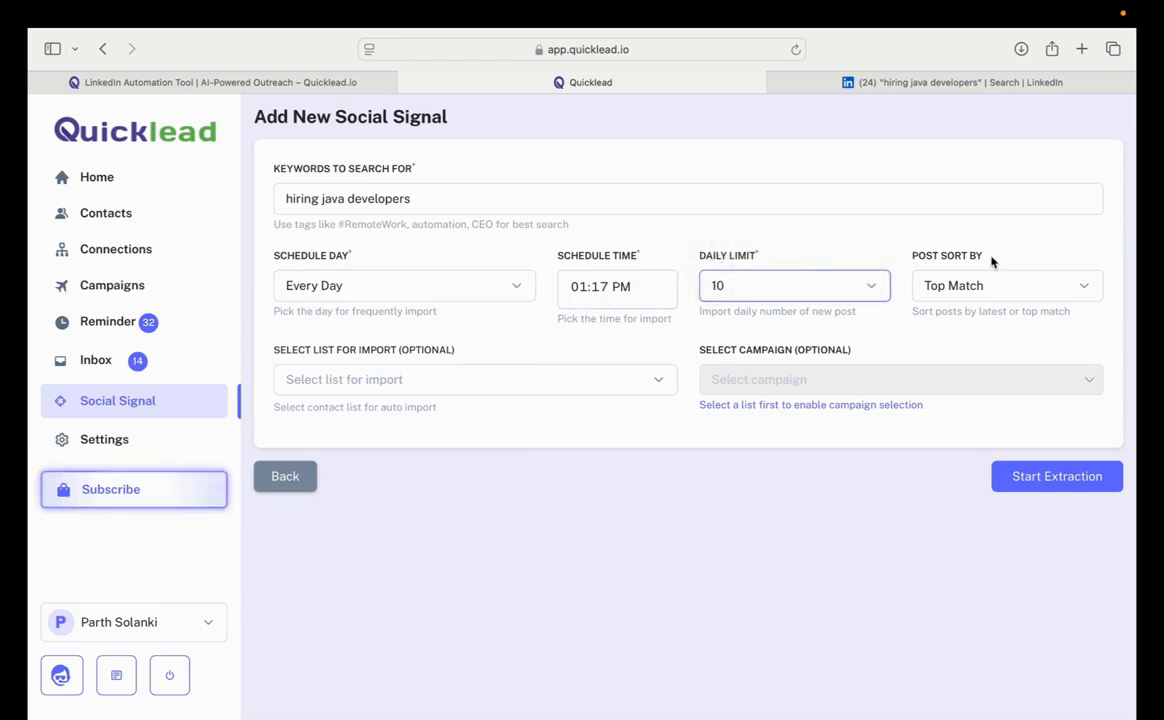
click(955, 293)
click(949, 261)
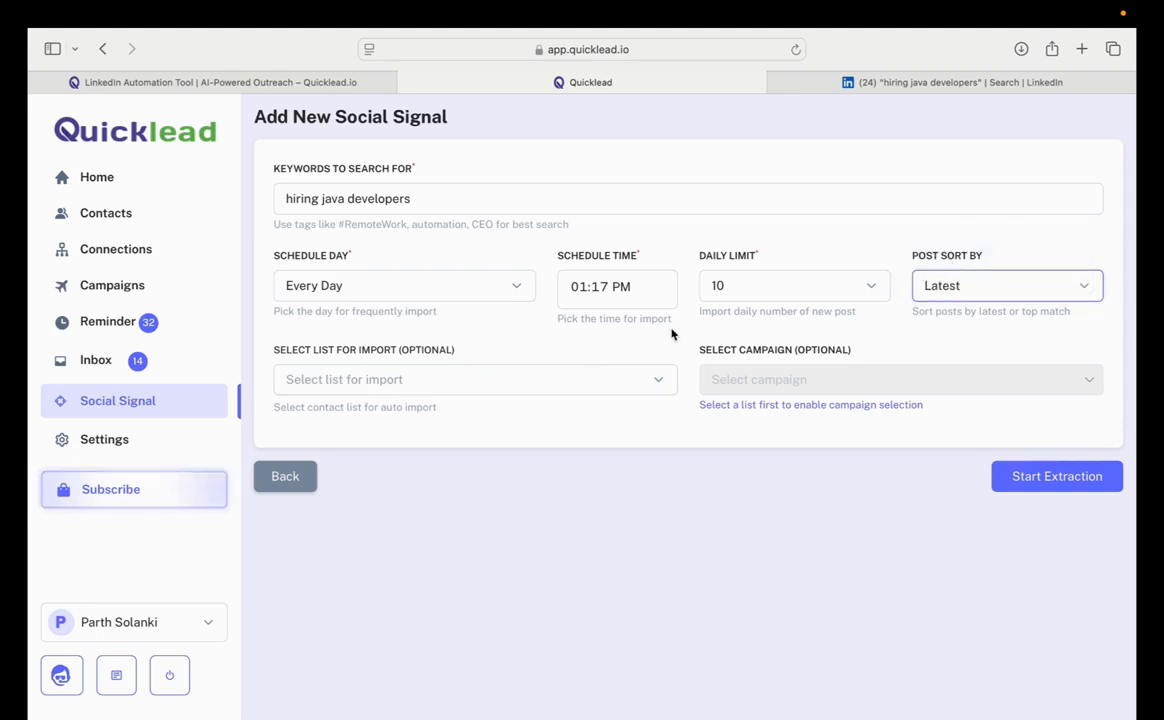
- Import the social signal into the list "Automation people" and the campaign "Sequence 05 Dec 2025", and start the extraction
click(470, 385)
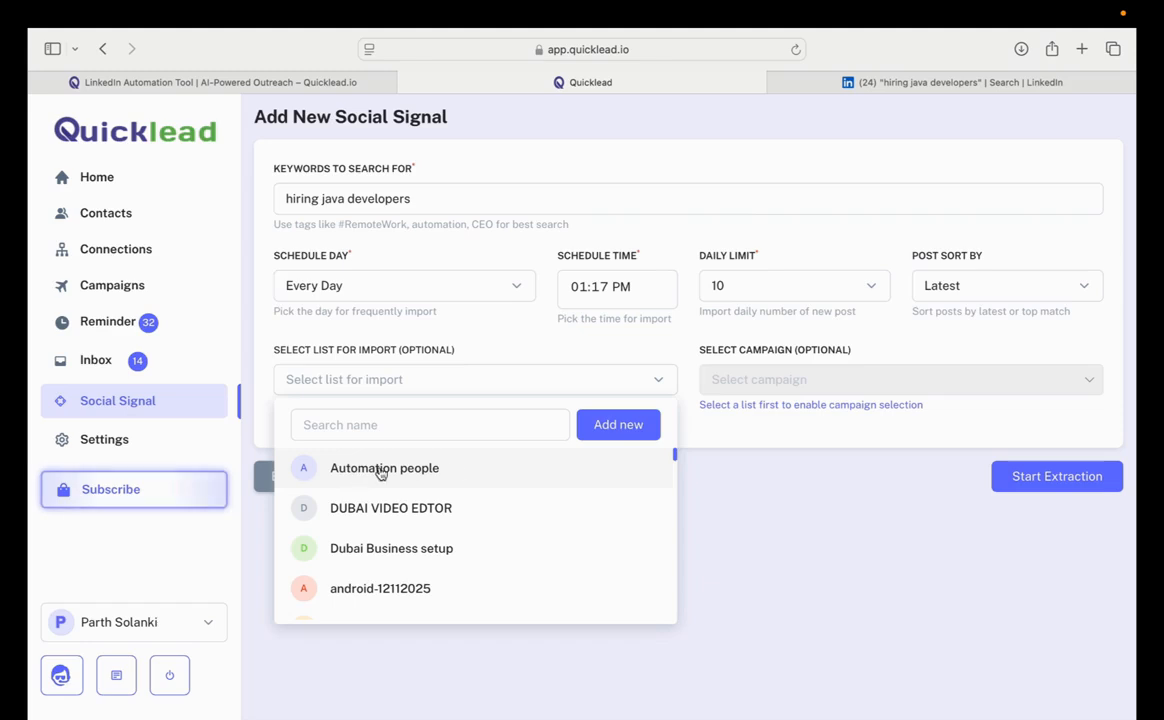
click(337, 468)
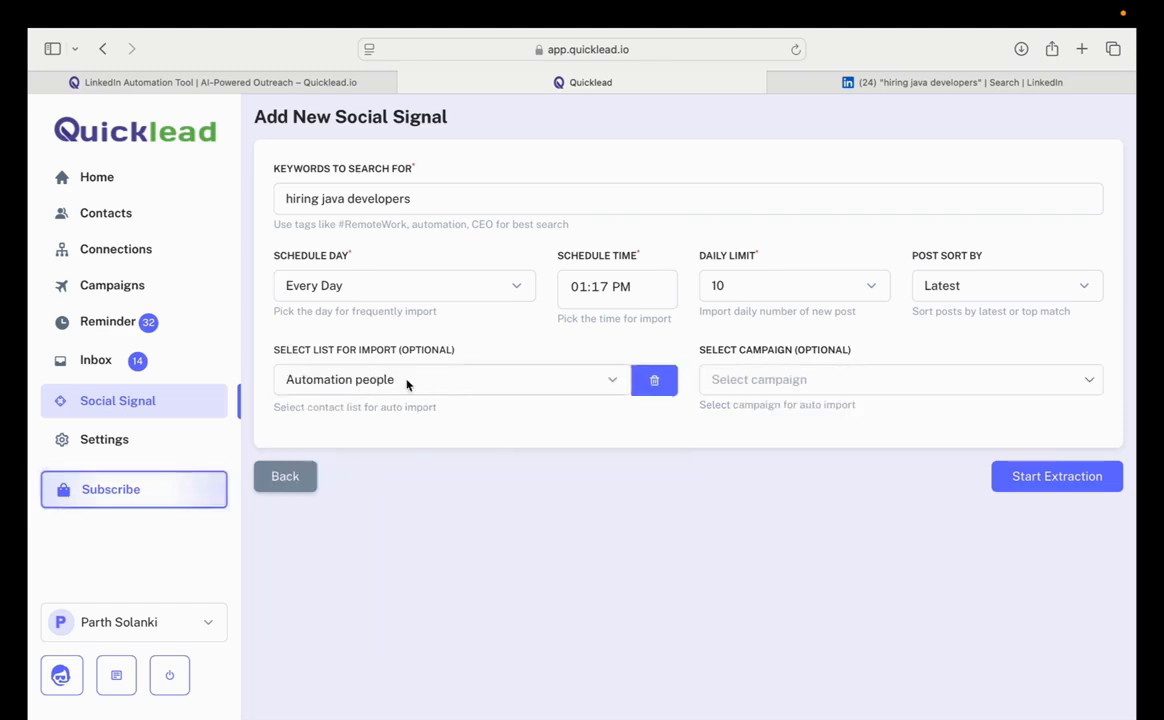
click(800, 385)
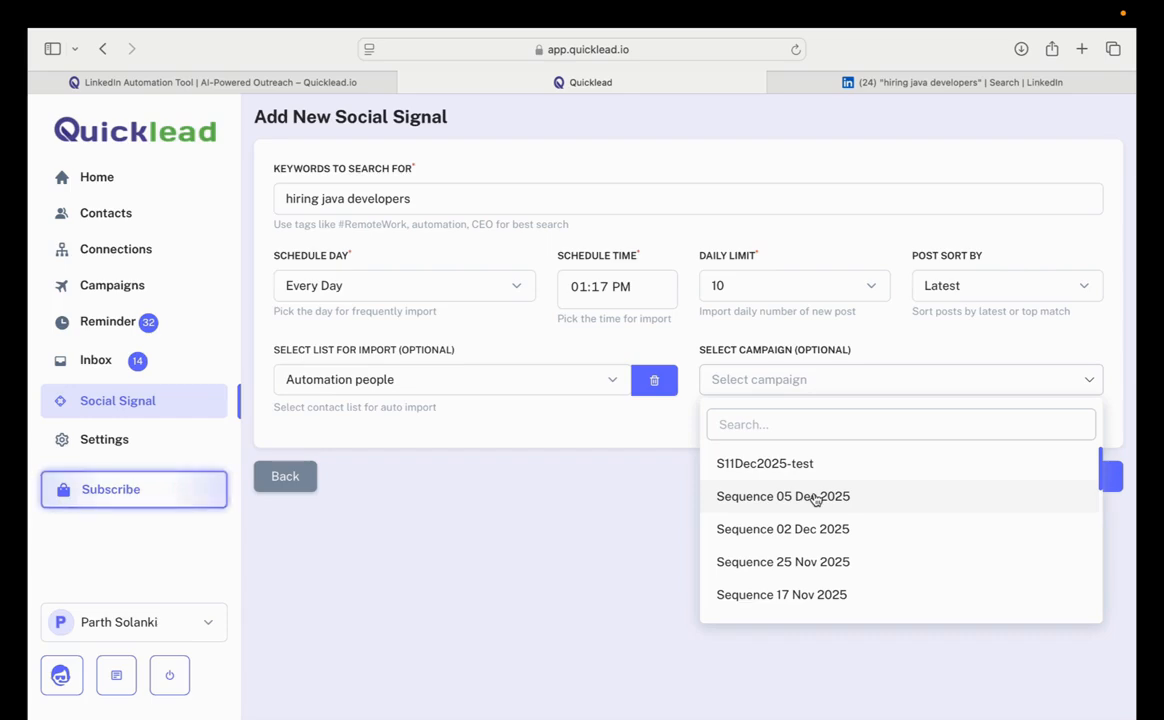
click(814, 498)
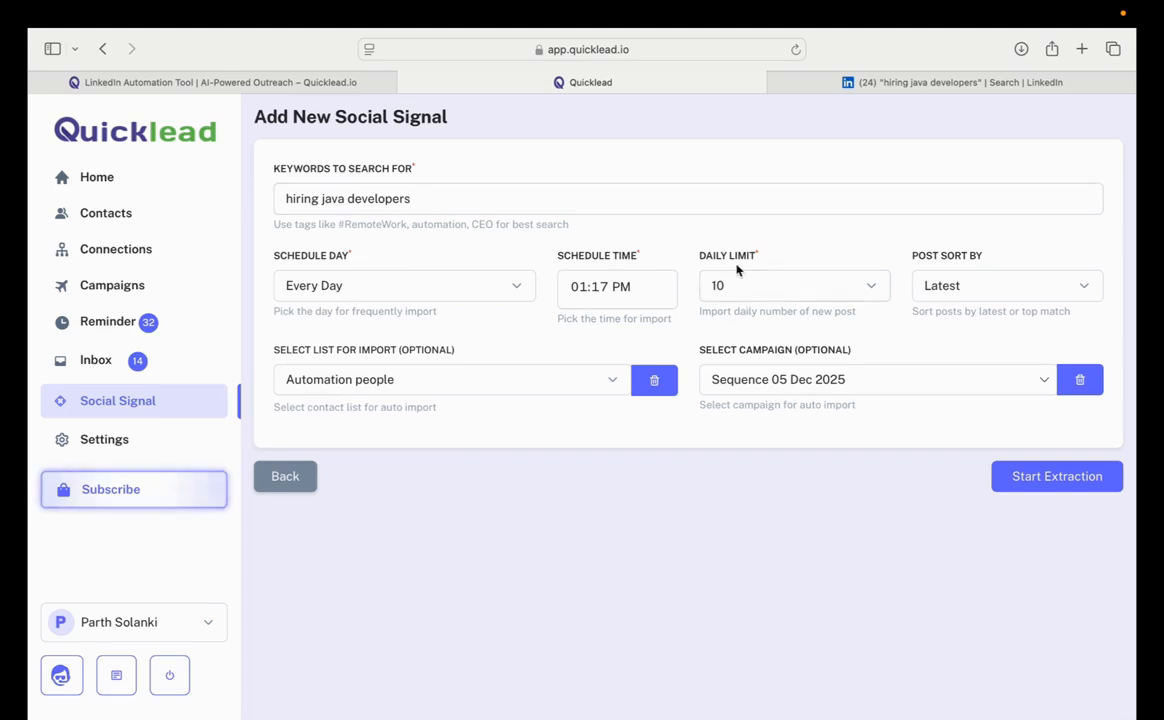
click(1040, 488)
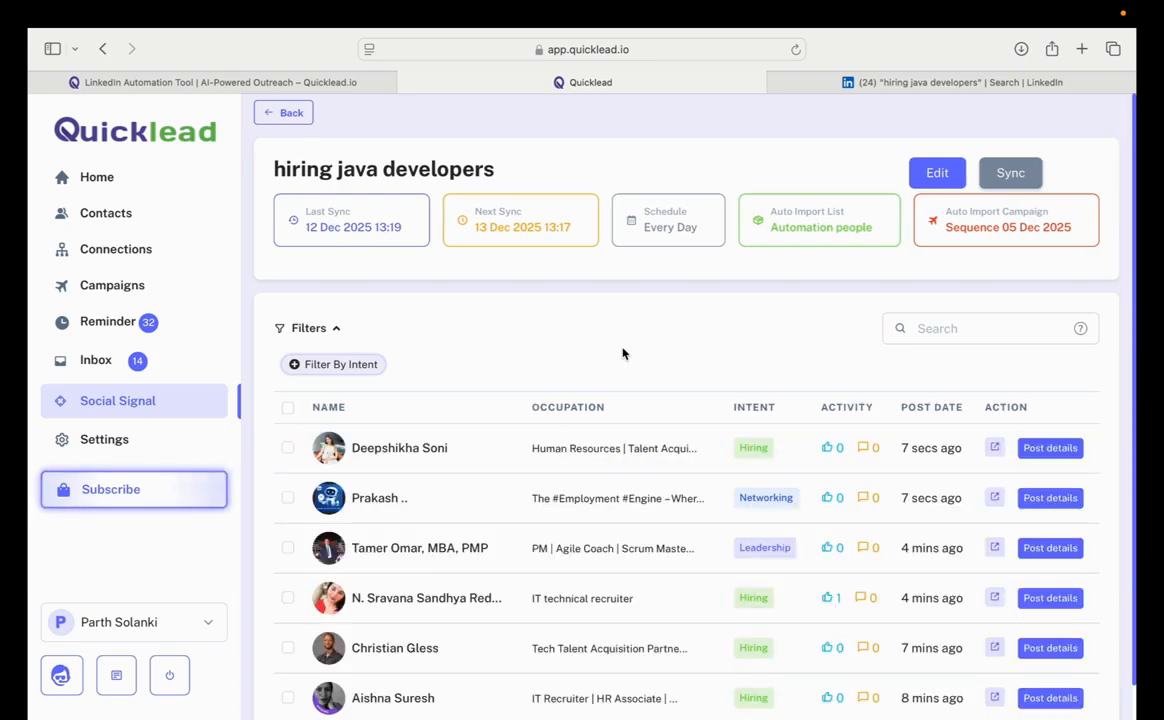
- View the details of the first extracted post and check the intent labels of all extracted posts
click(1045, 448)
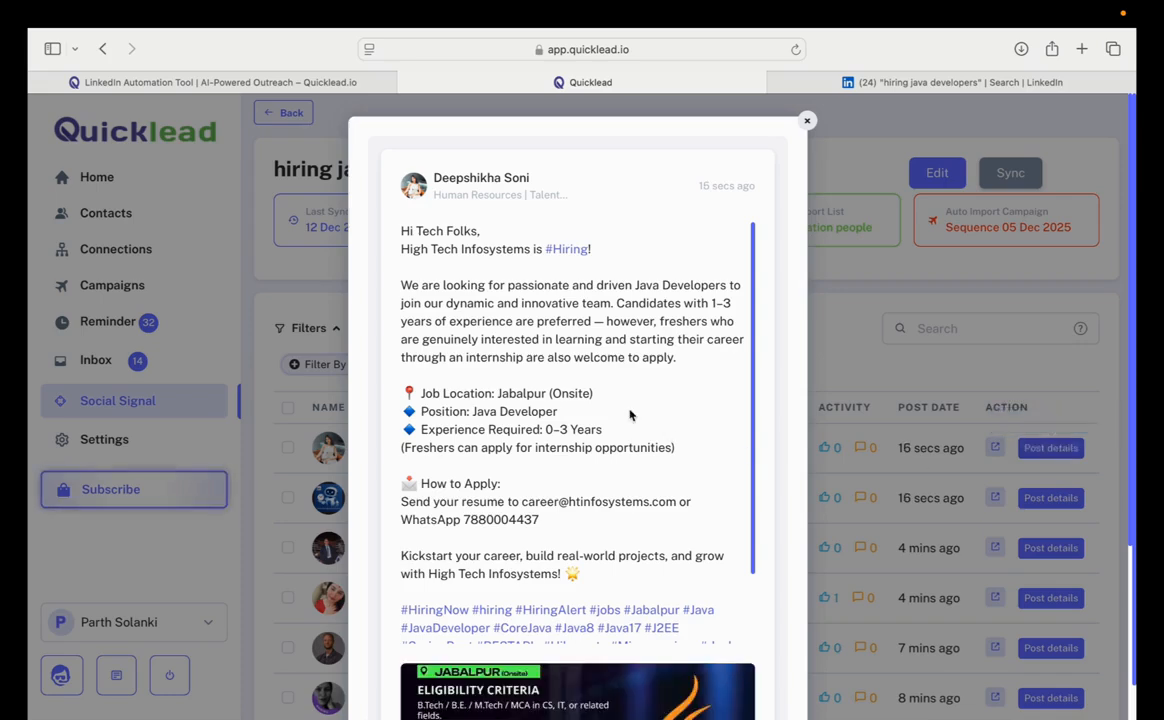
click(808, 121)
scroll(655, 527, down, 1)
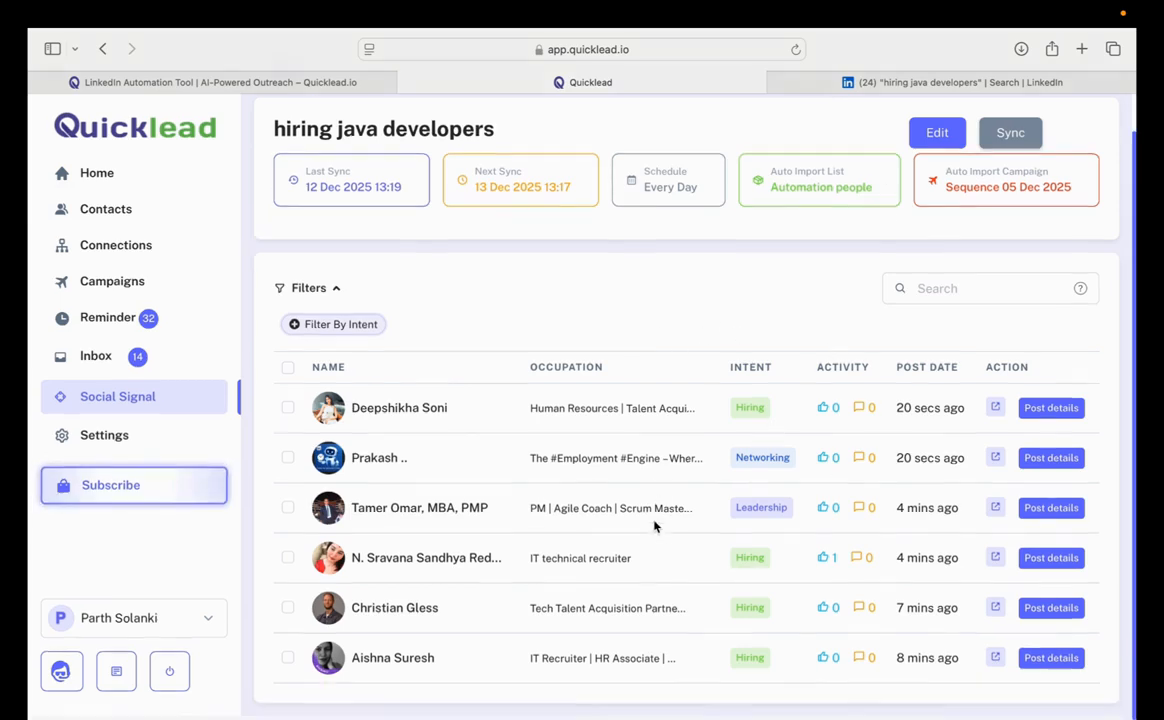
scroll(655, 527, up, 1)
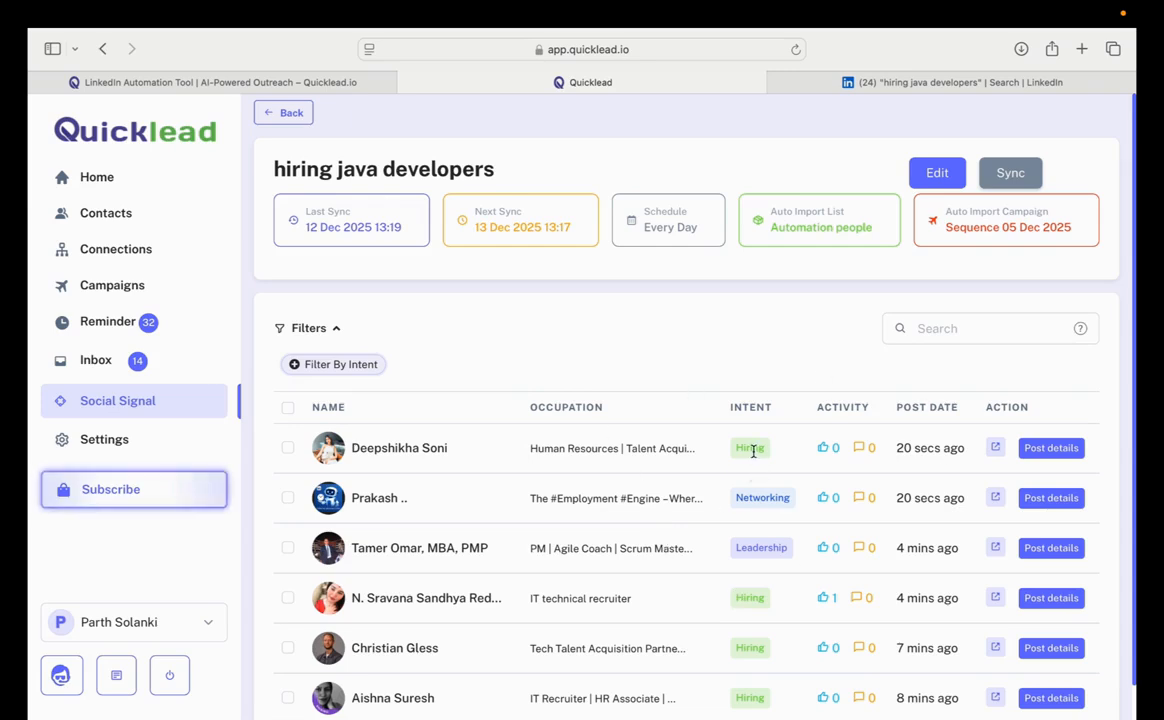
scroll(720, 577, down, 1)
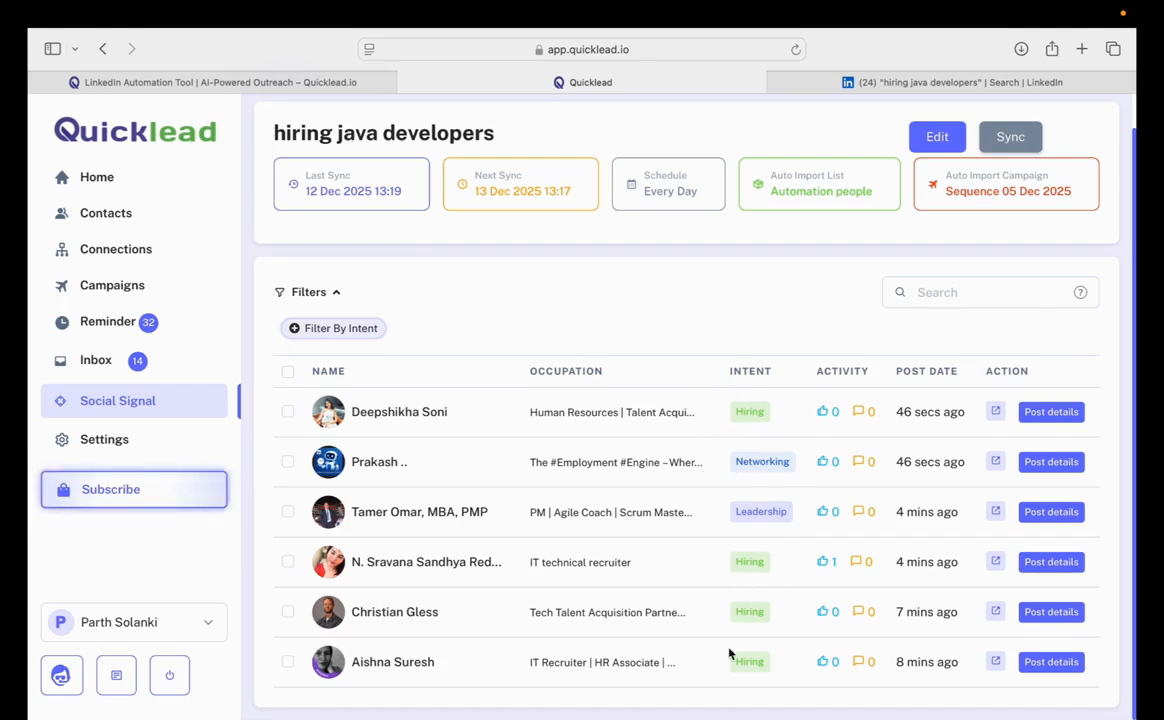
- Filter the extracted posts by the Hiring intent and remove the filter again
click(357, 335)
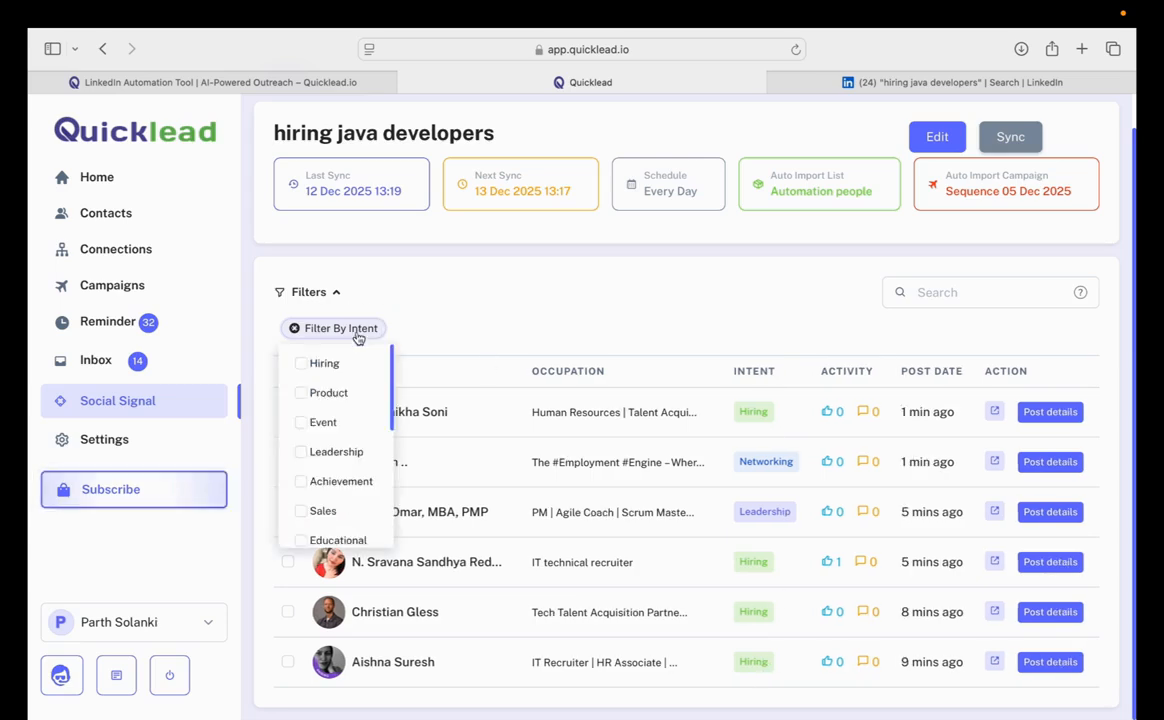
click(302, 363)
click(311, 364)
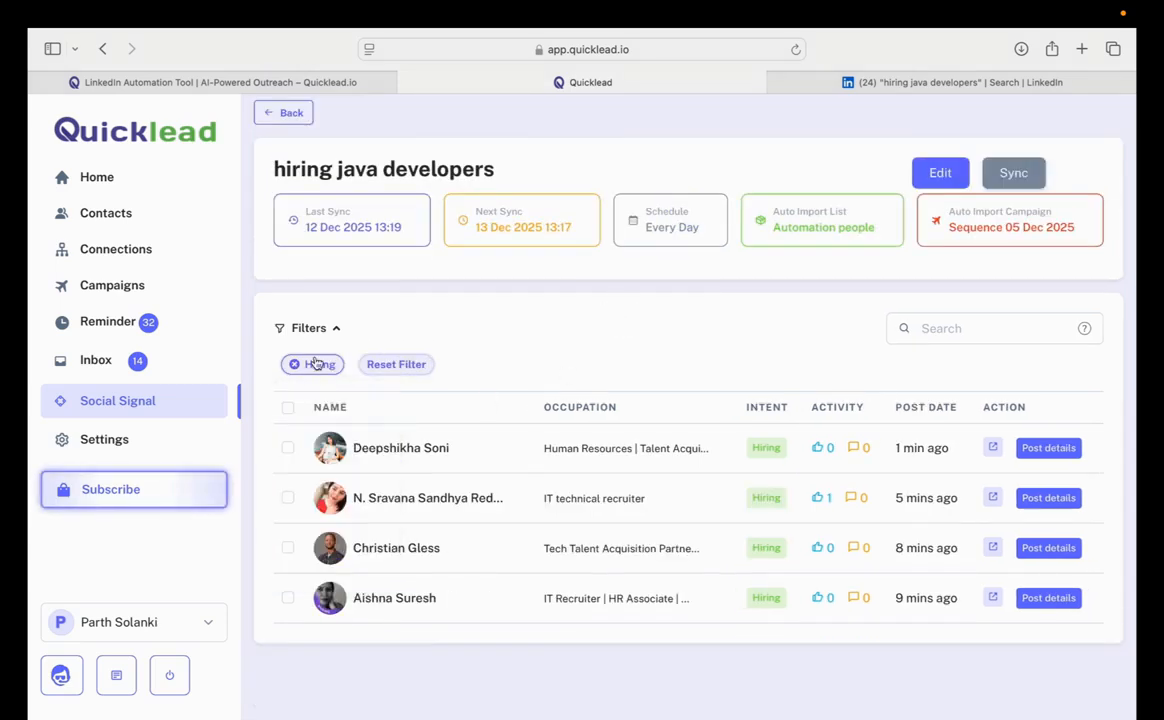
click(294, 364)
click(525, 336)
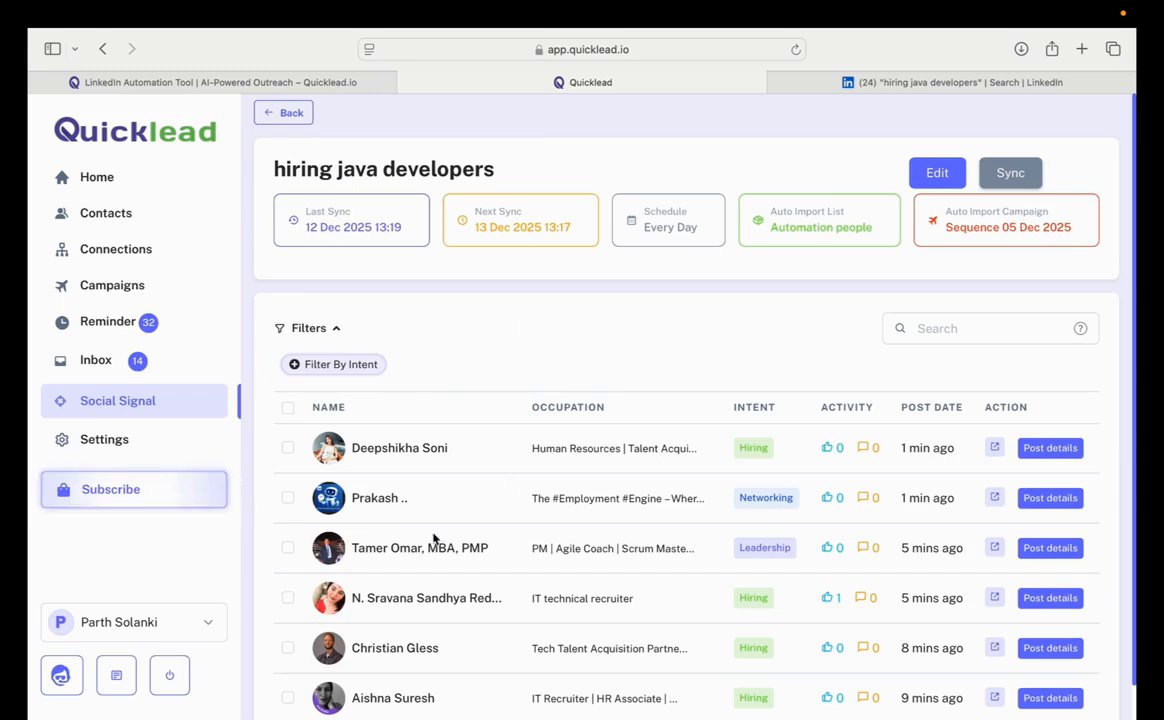
- Look over the Connections, running Campaigns and Inbox pages
click(106, 256)
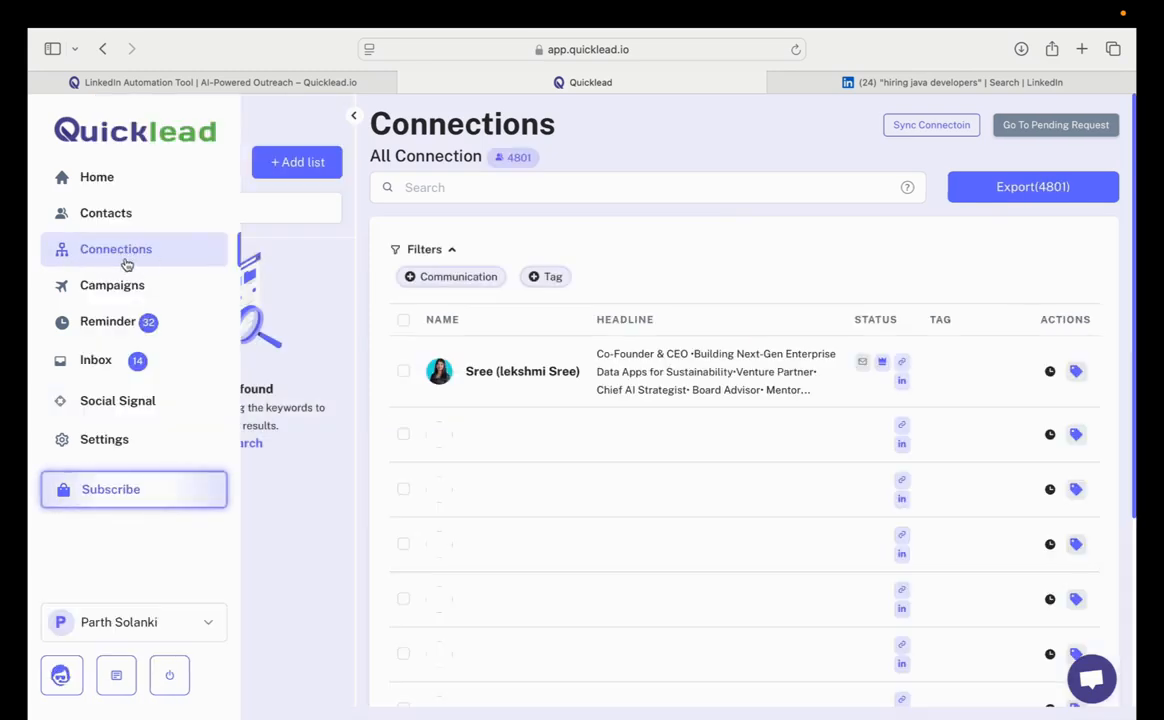
click(94, 292)
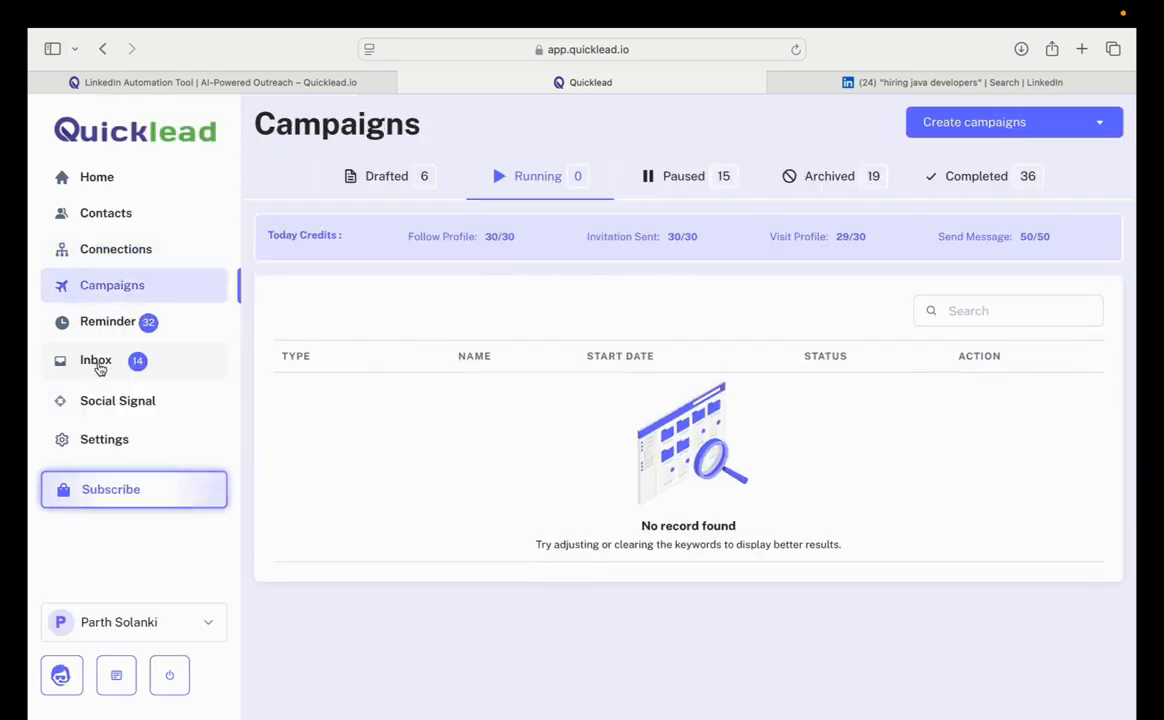
click(98, 367)
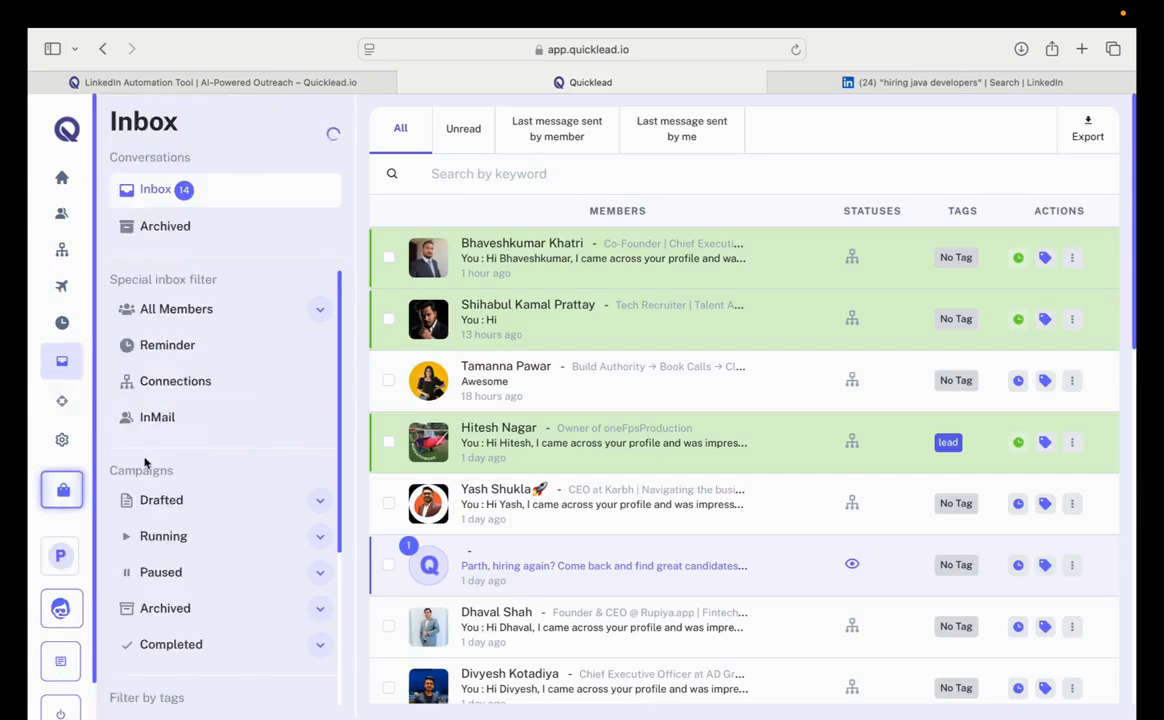
- View the inbox of the second connected LinkedIn account and switch back to the first account
click(119, 623)
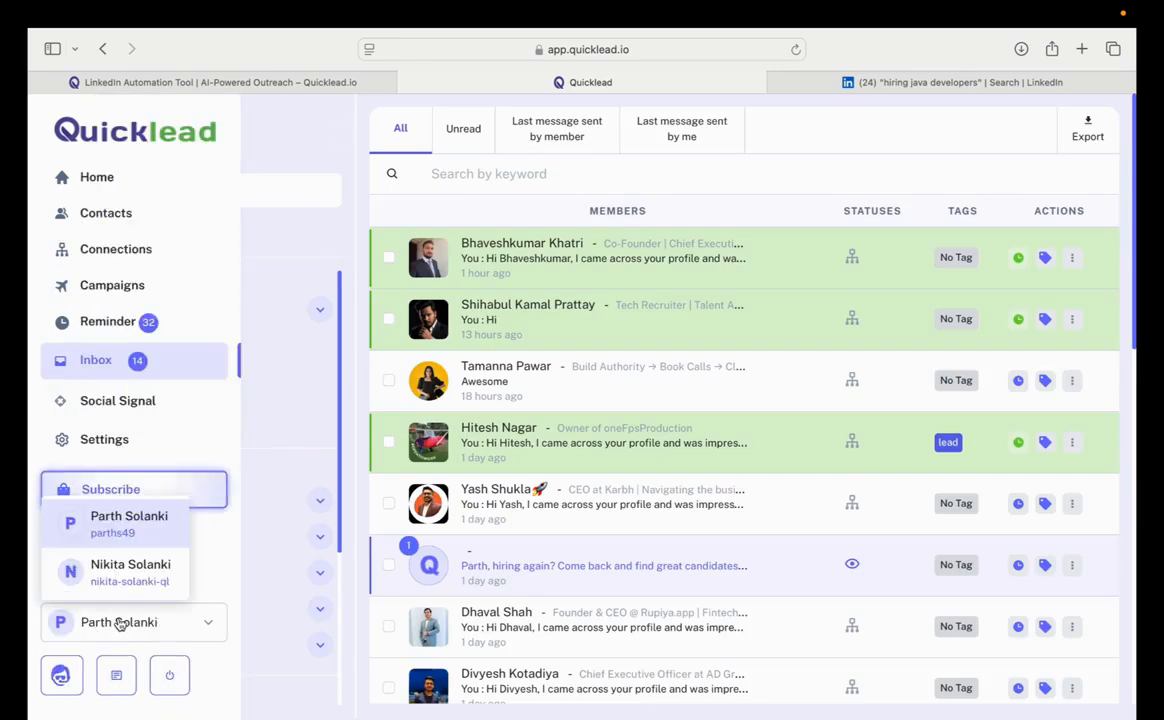
click(117, 578)
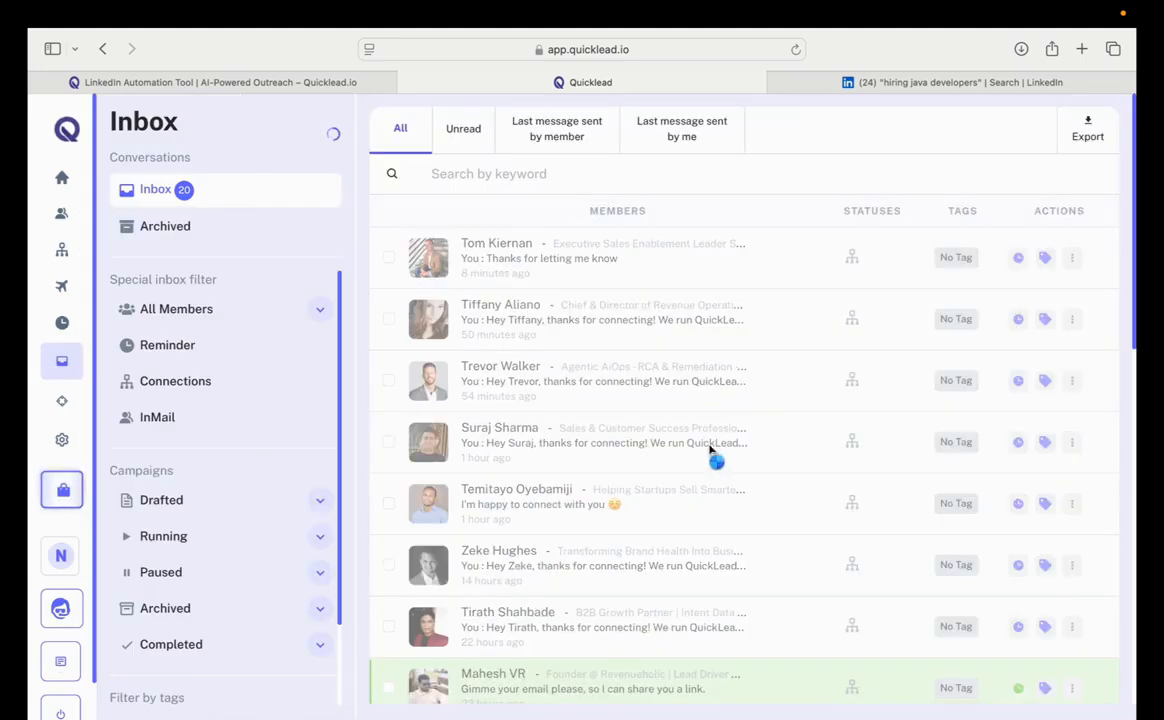
mouse_move(21, 437)
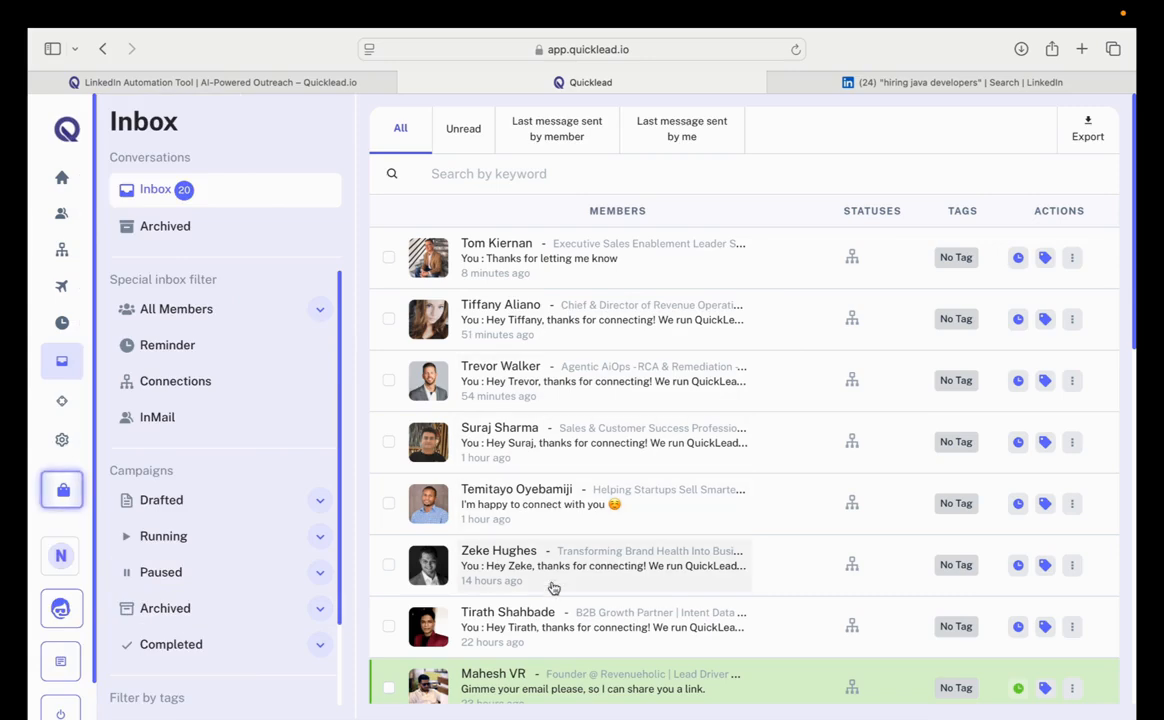
mouse_move(78, 587)
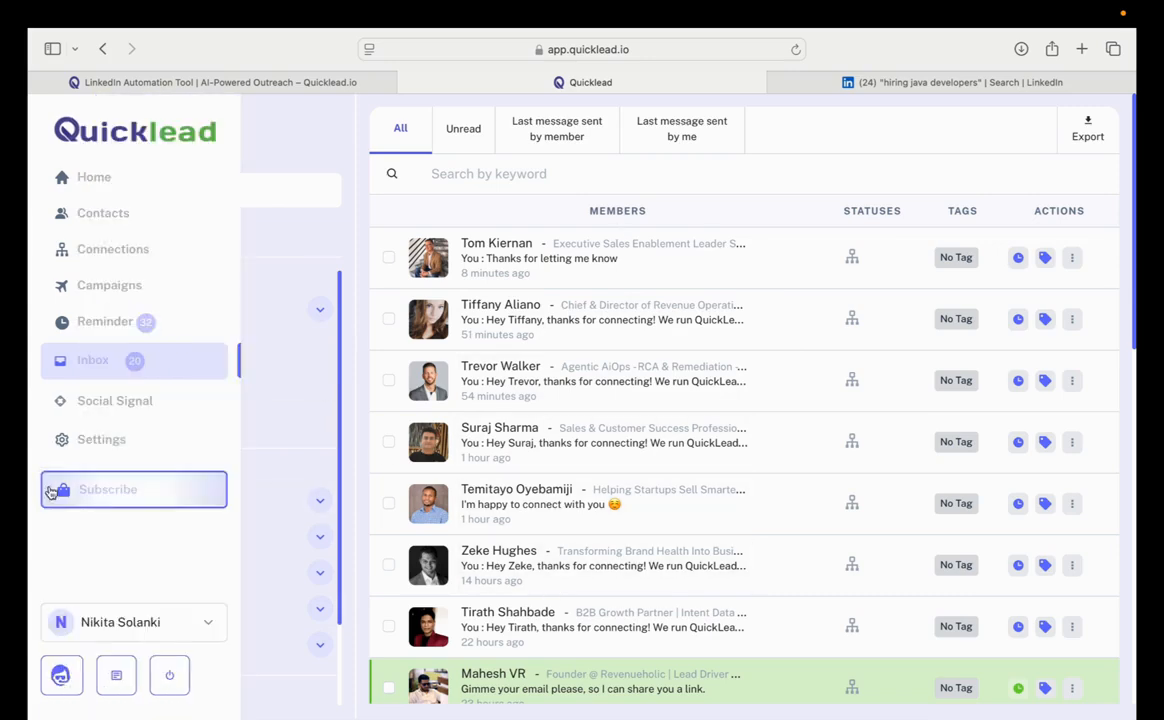
click(87, 624)
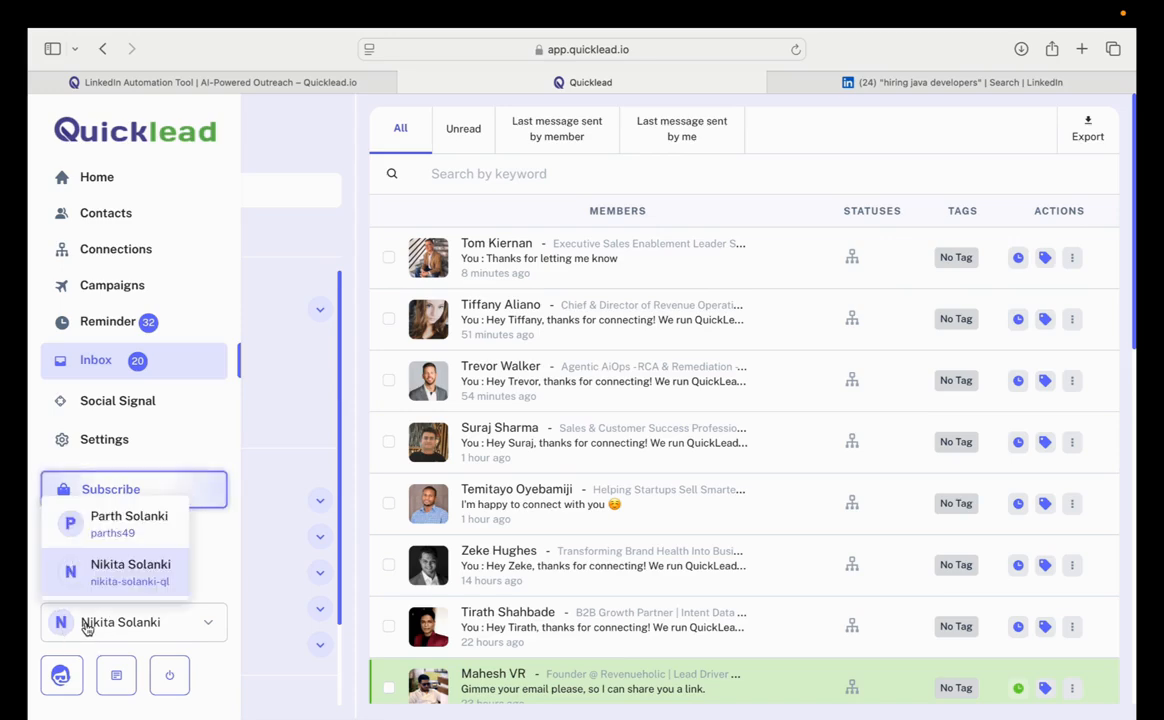
click(107, 537)
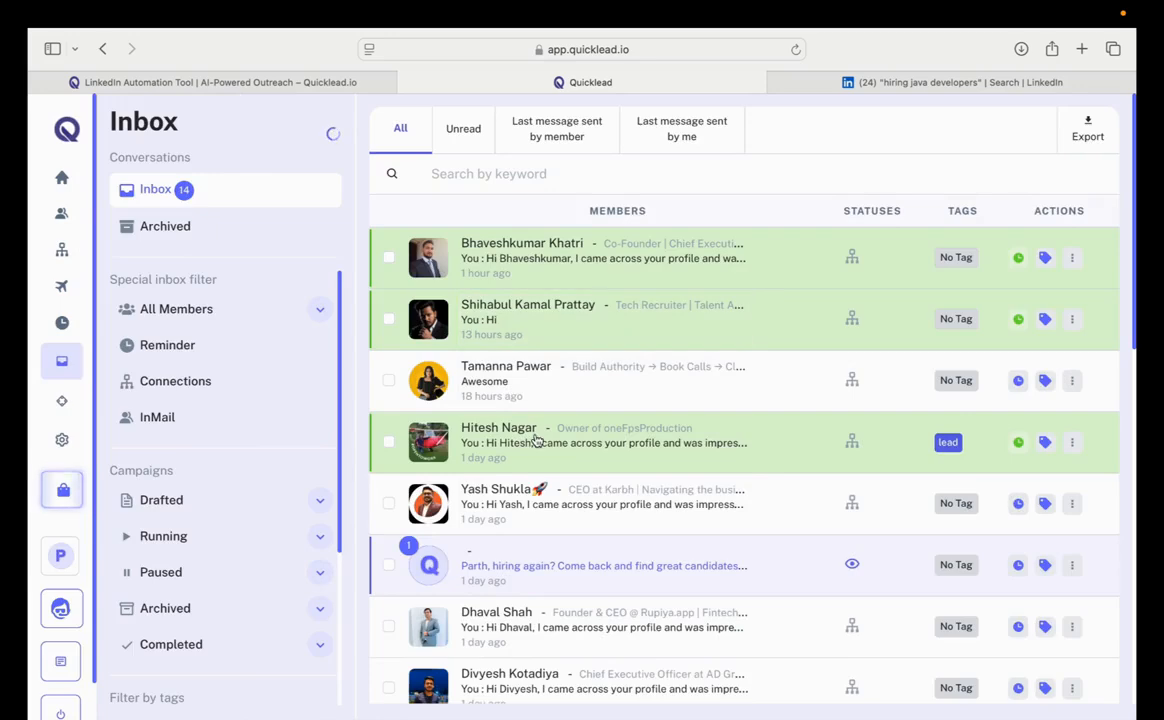
- View the sequence flow of the paused campaign "S11Dec2025-test" and return to the campaign list
mouse_move(29, 464)
click(110, 286)
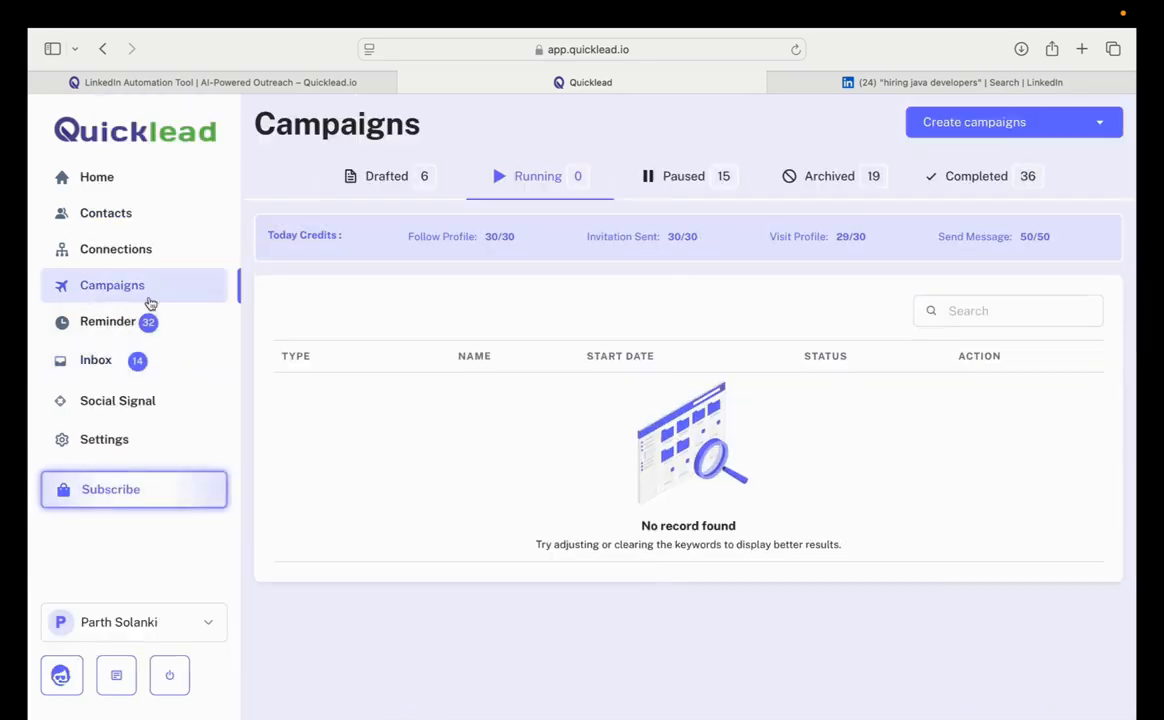
click(682, 178)
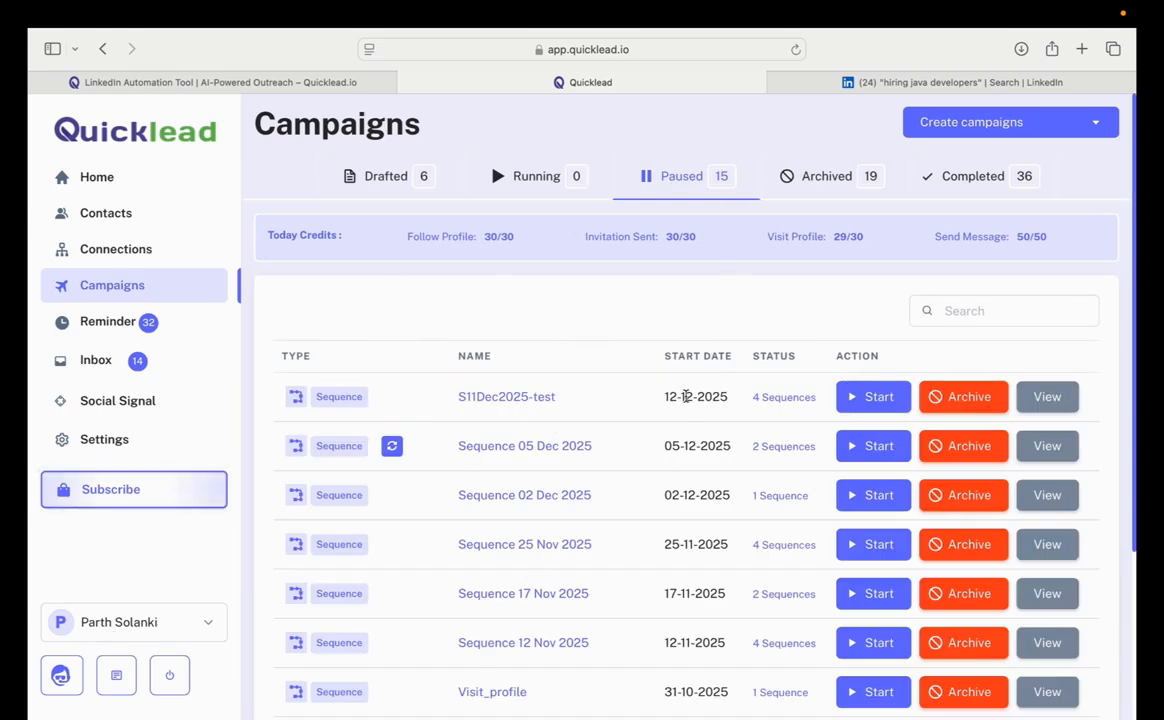
click(497, 401)
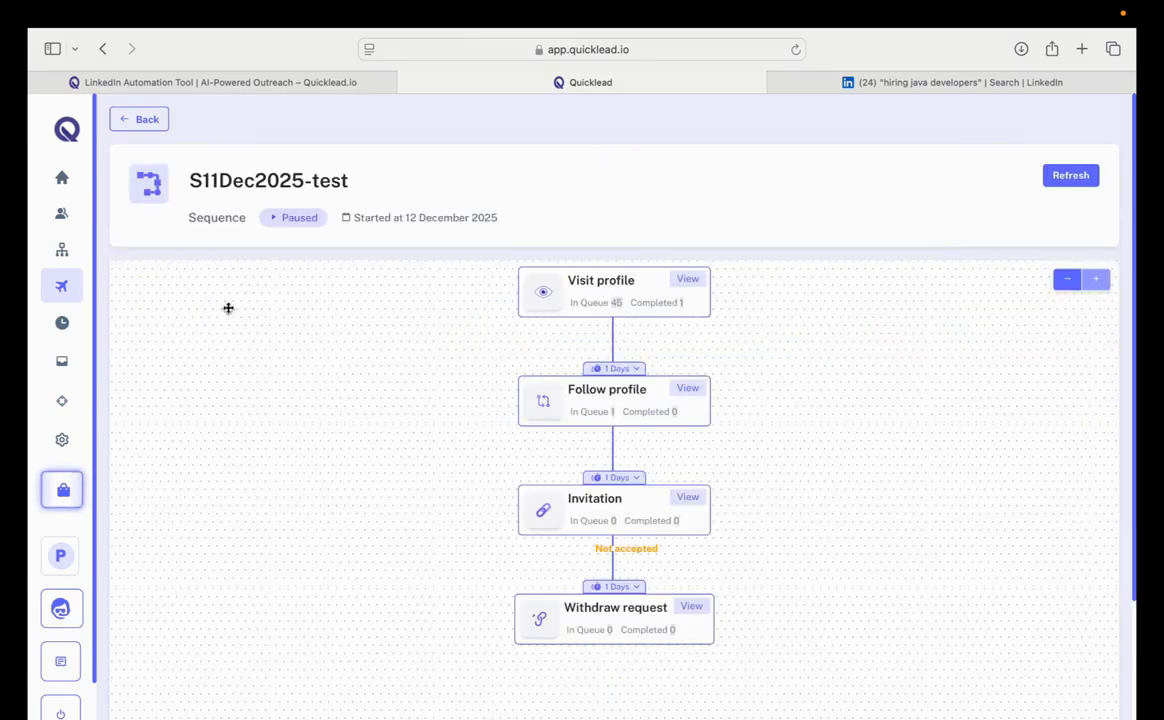
click(143, 119)
- Open the sequence flow of the paused campaign "Ai Sequence 16 Sept 2025"
scroll(586, 421, down, 3)
scroll(586, 421, down, 2)
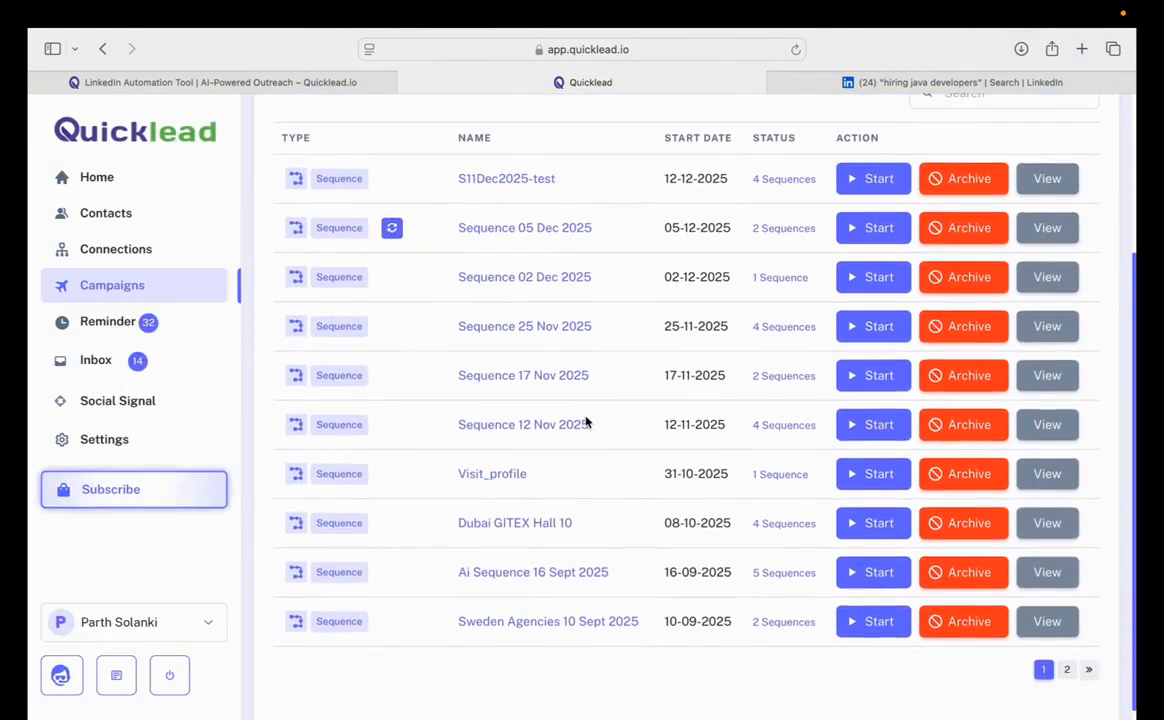
click(481, 569)
scroll(668, 437, up, 3)
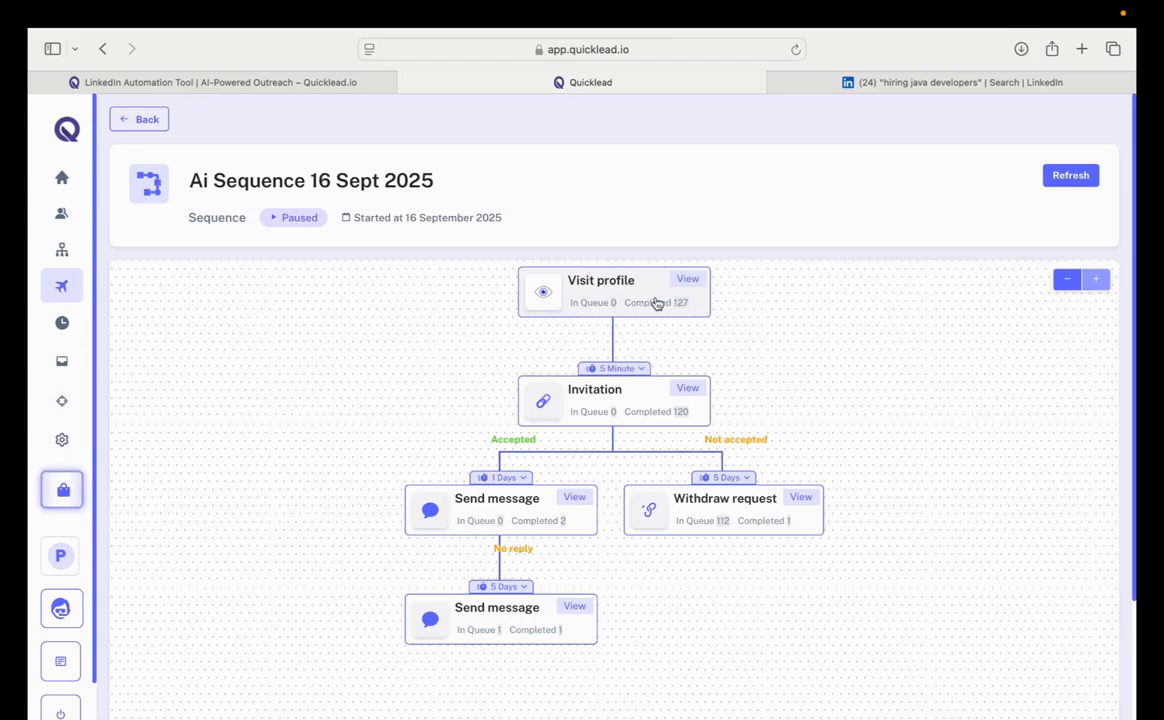
- Examine the Visit profile stage's chart of total, visited and failed counts and its contact list, and return to the sequence flow
click(655, 302)
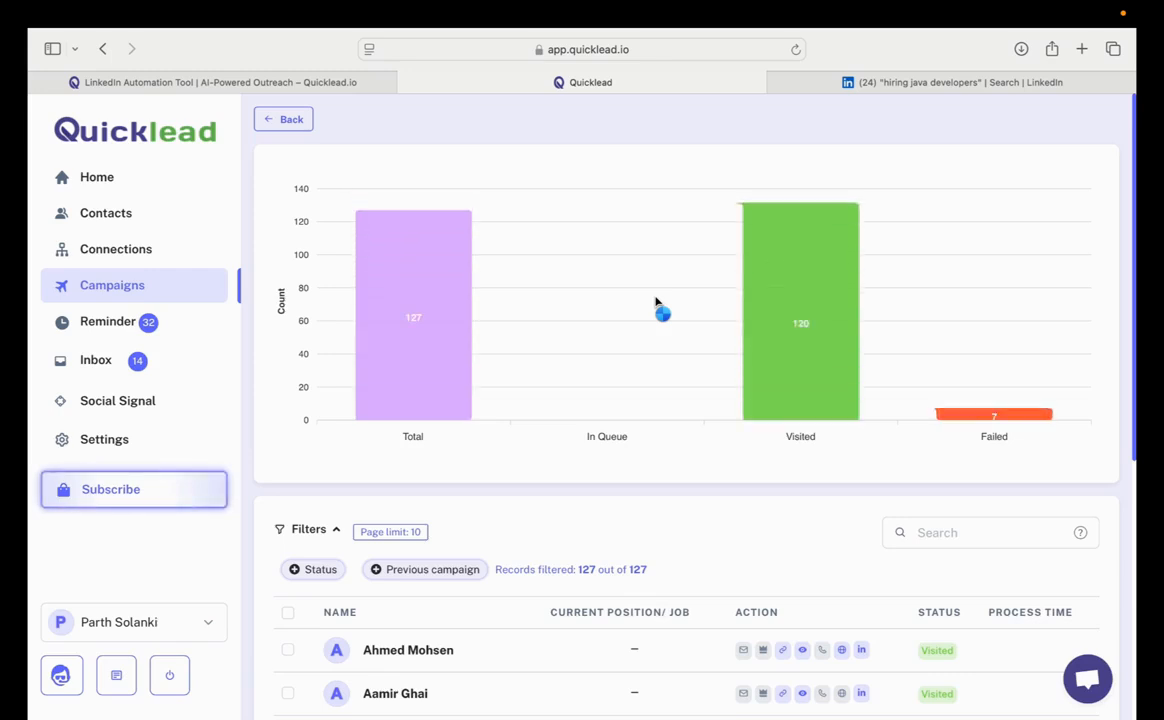
mouse_move(385, 356)
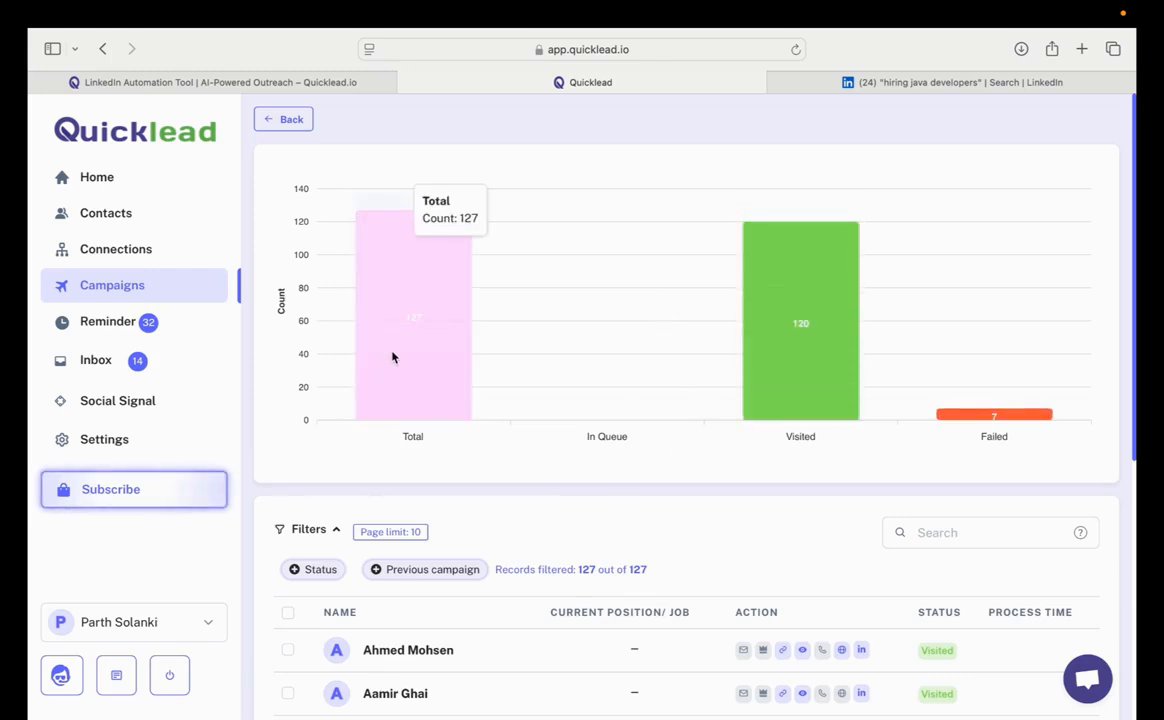
mouse_move(784, 344)
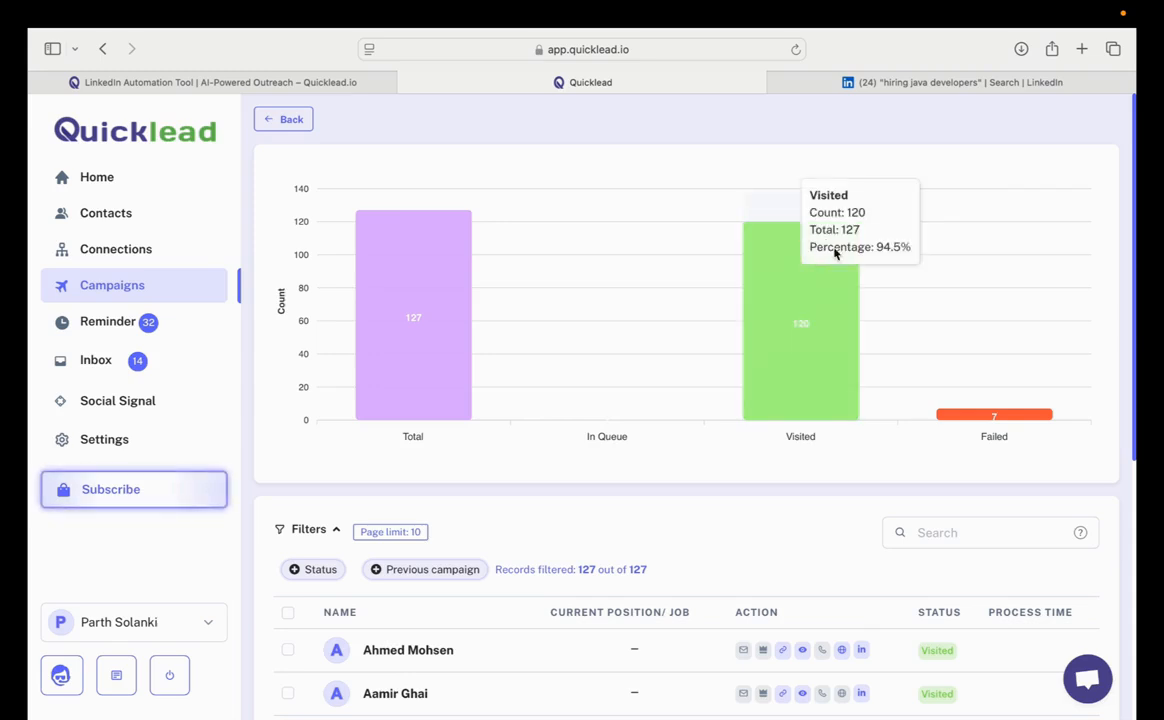
mouse_move(999, 427)
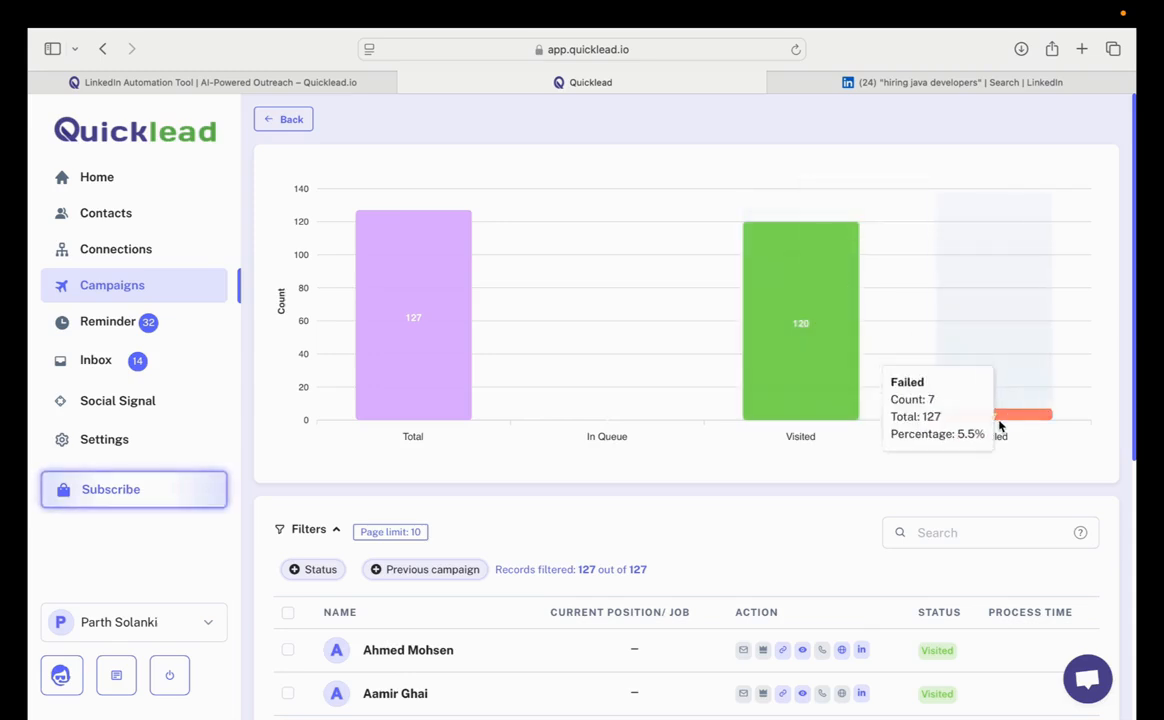
scroll(672, 498, down, 5)
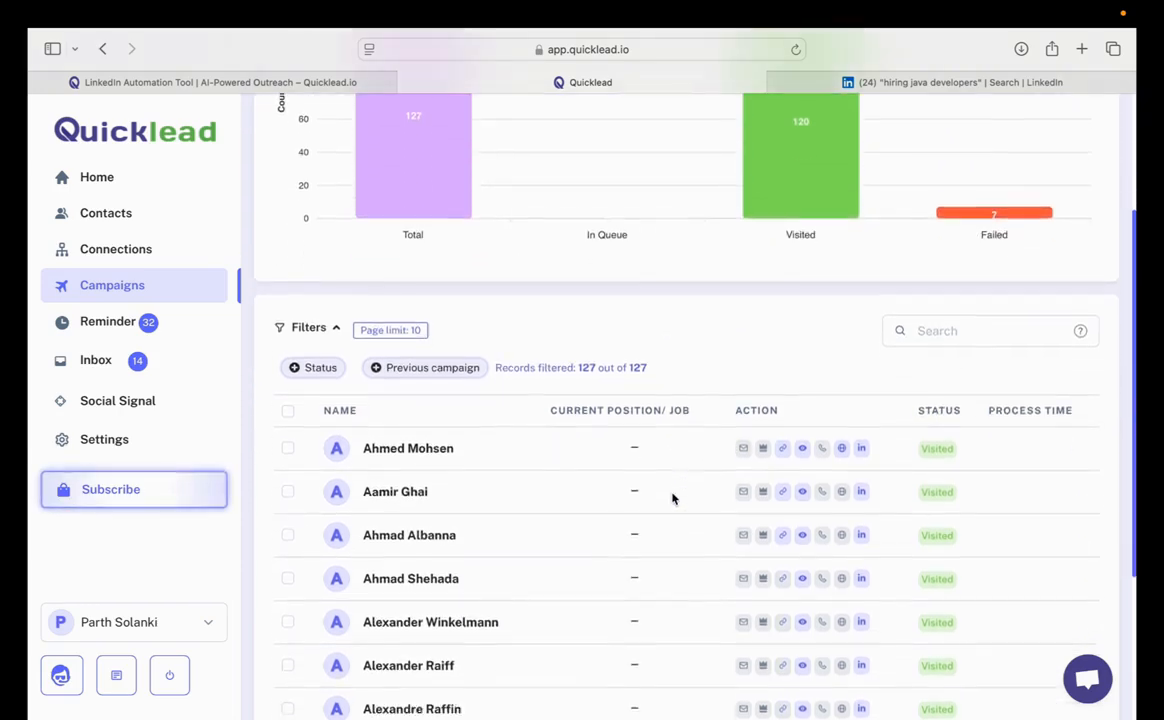
scroll(672, 498, down, 3)
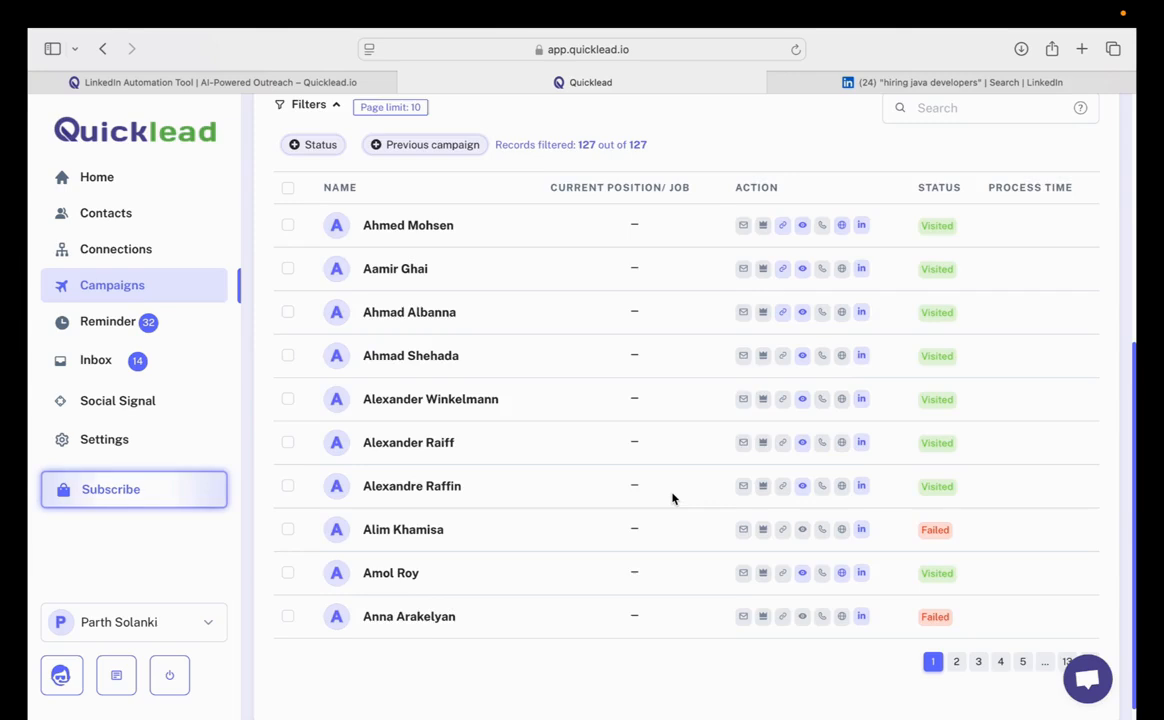
scroll(672, 498, up, 2)
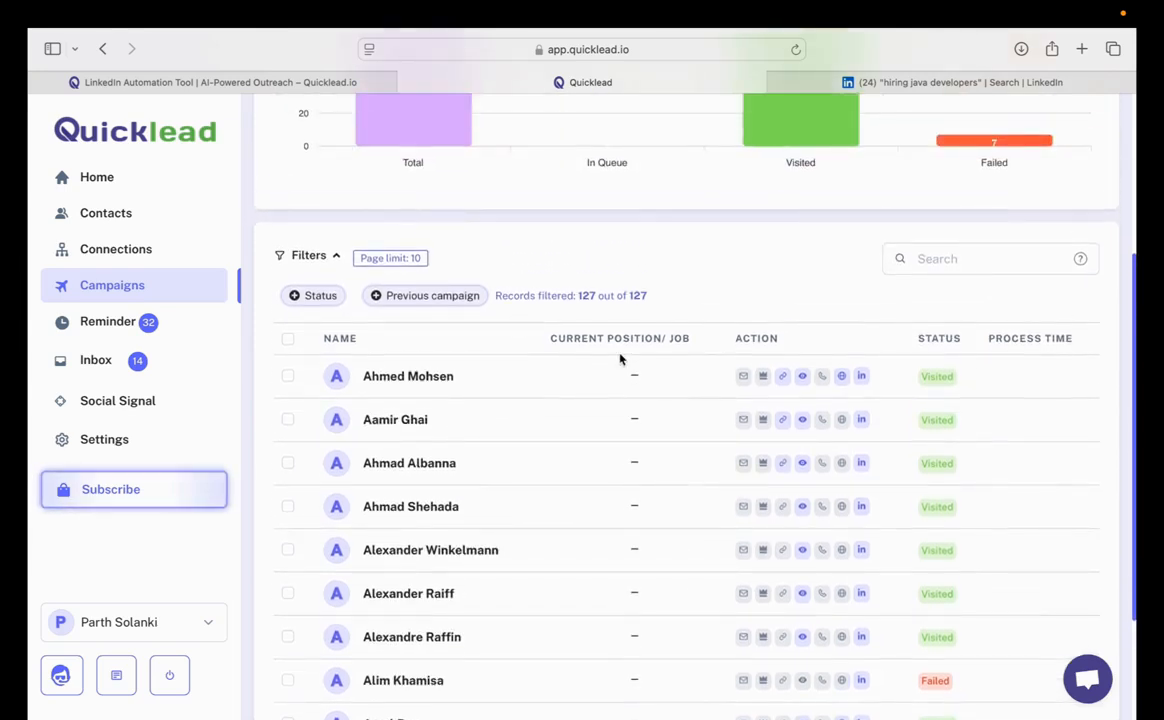
scroll(619, 358, up, 5)
click(283, 121)
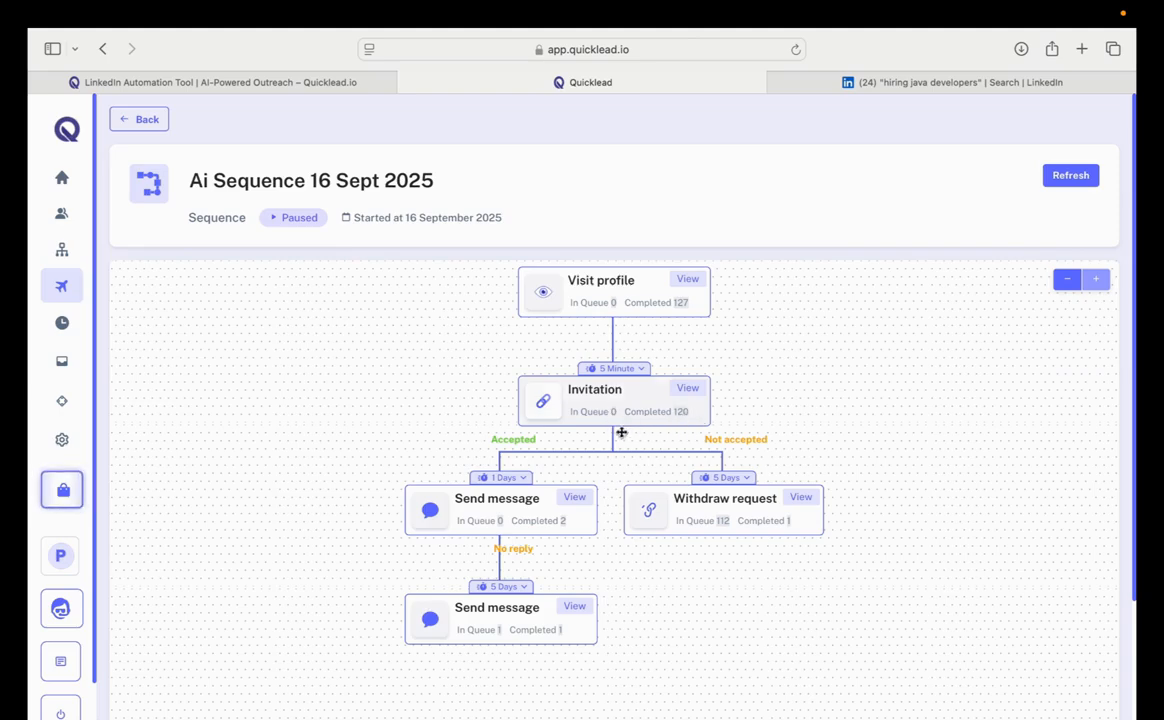
- Examine the Invitation stage's chart of total, sent, failed, accepted and withdrawn counts and its contact list, and return to the sequence flow
click(637, 415)
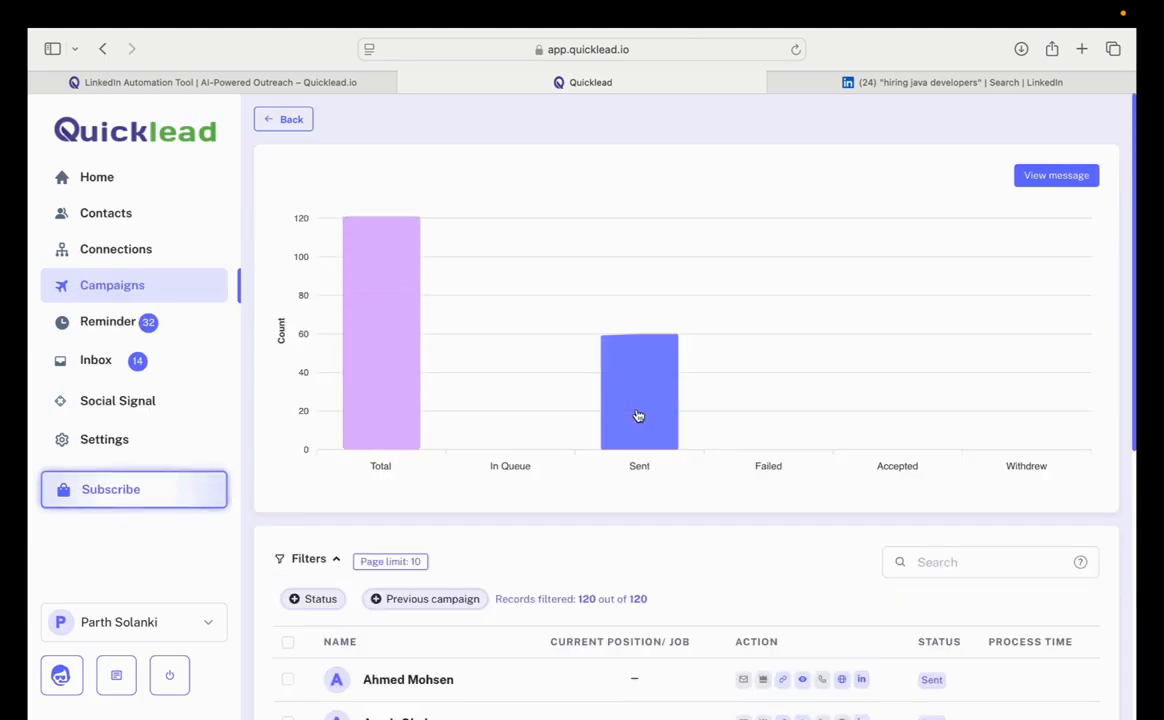
mouse_move(388, 423)
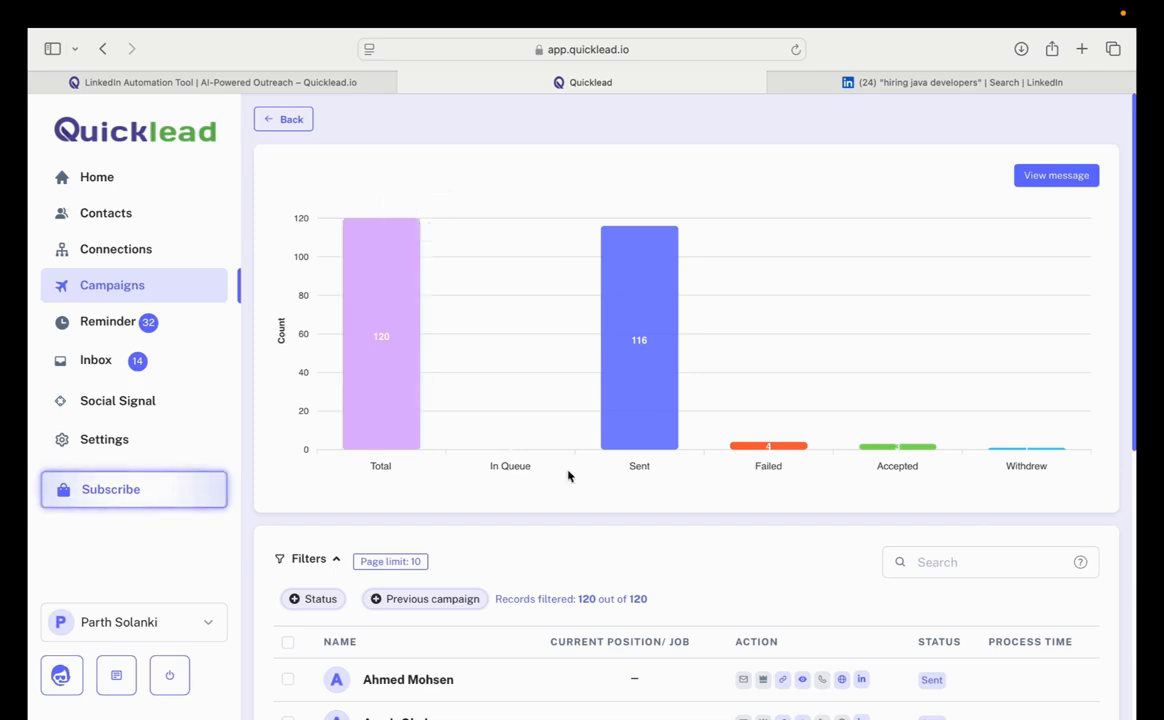
mouse_move(644, 421)
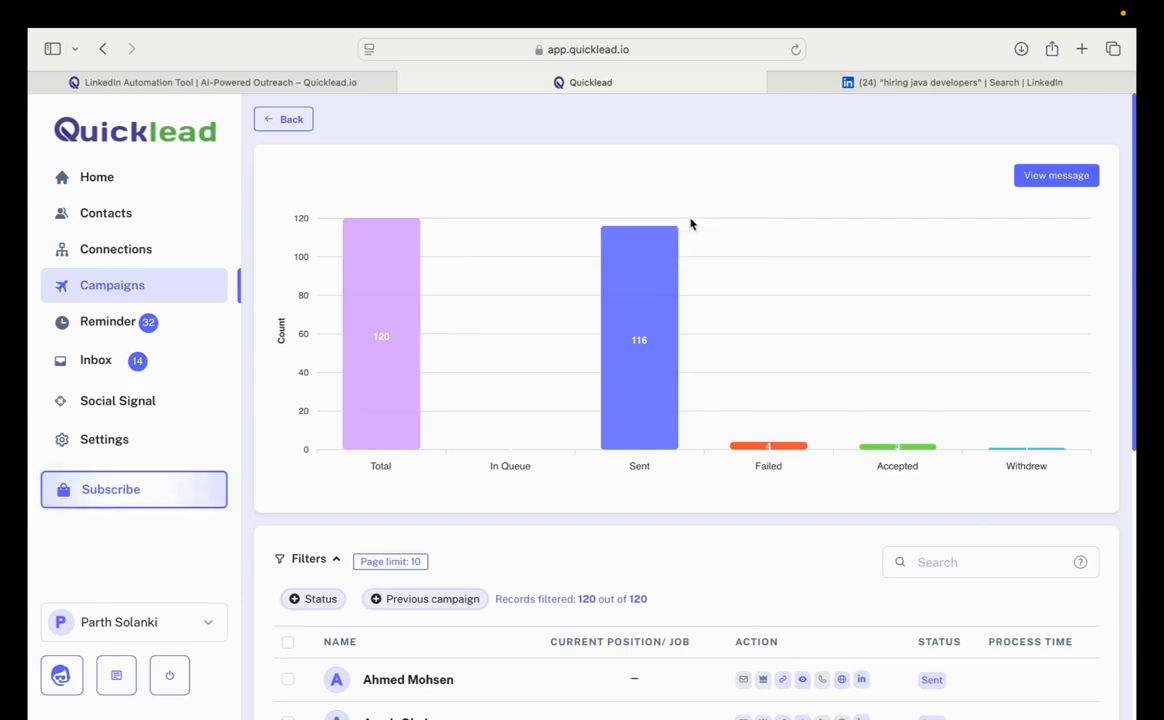
mouse_move(883, 450)
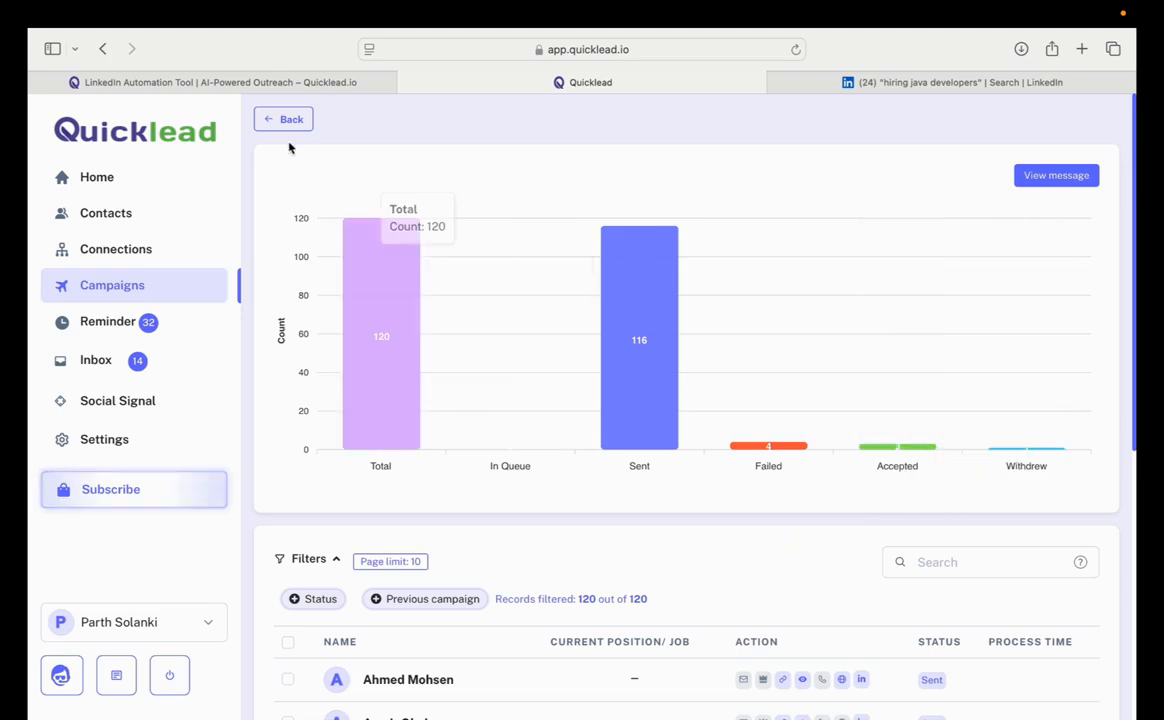
scroll(348, 390, down, 5)
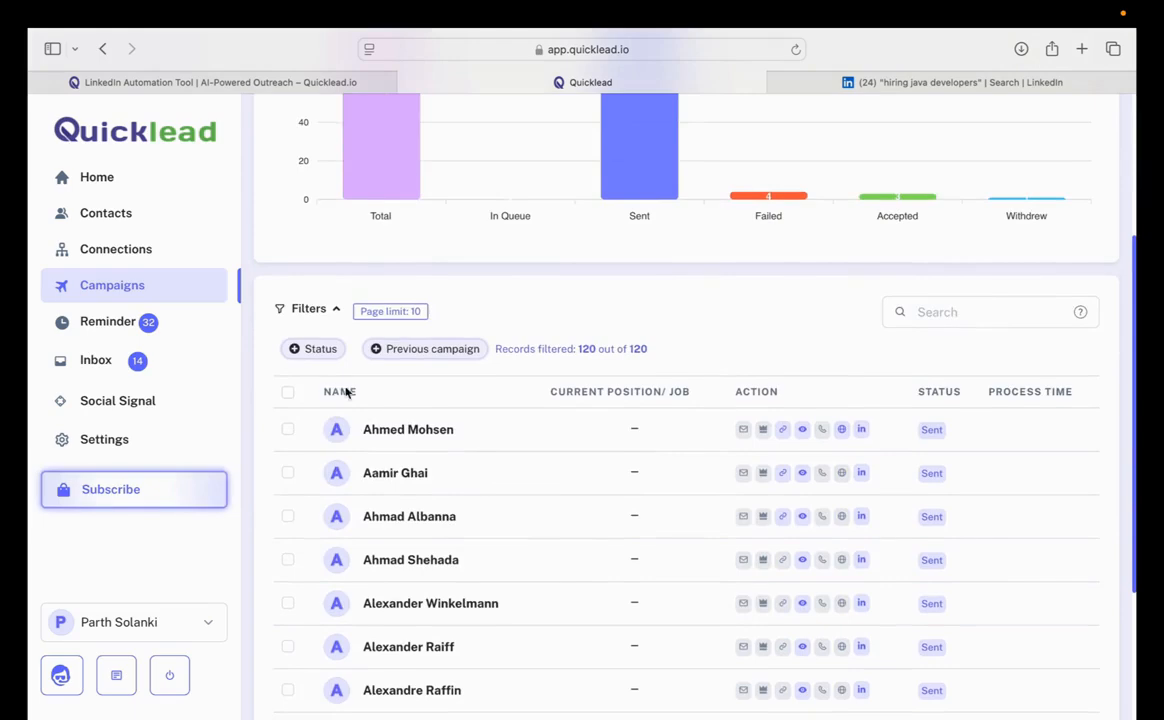
click(308, 350)
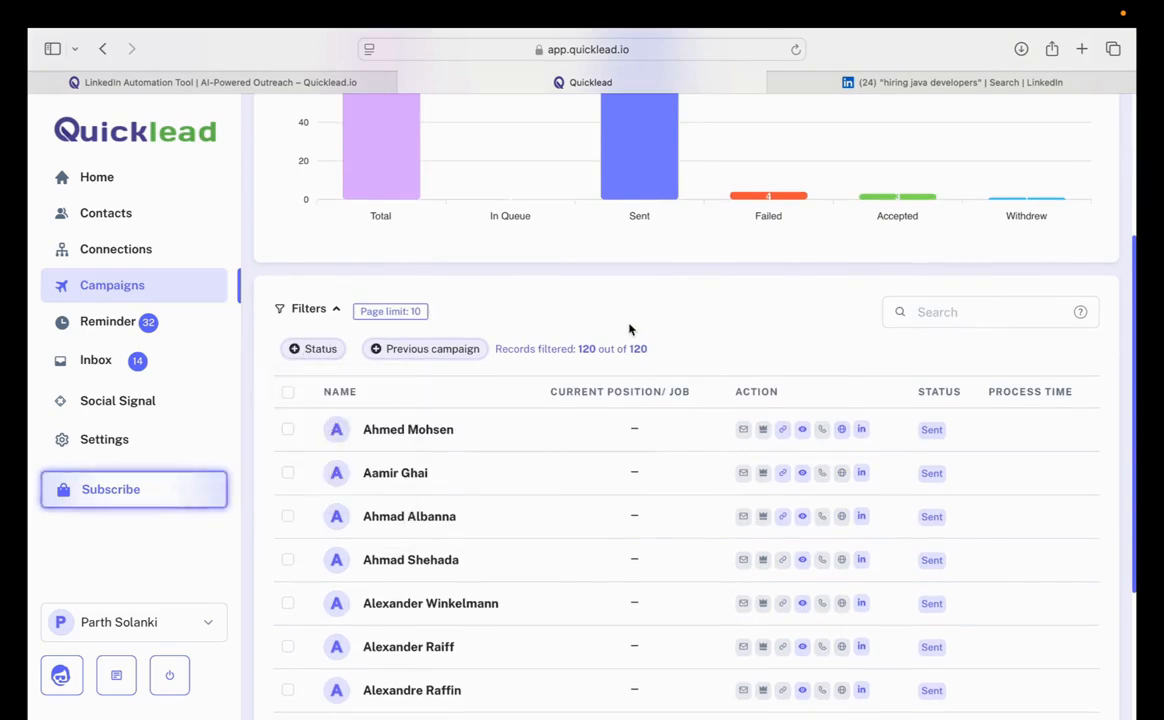
scroll(629, 327, up, 5)
click(284, 121)
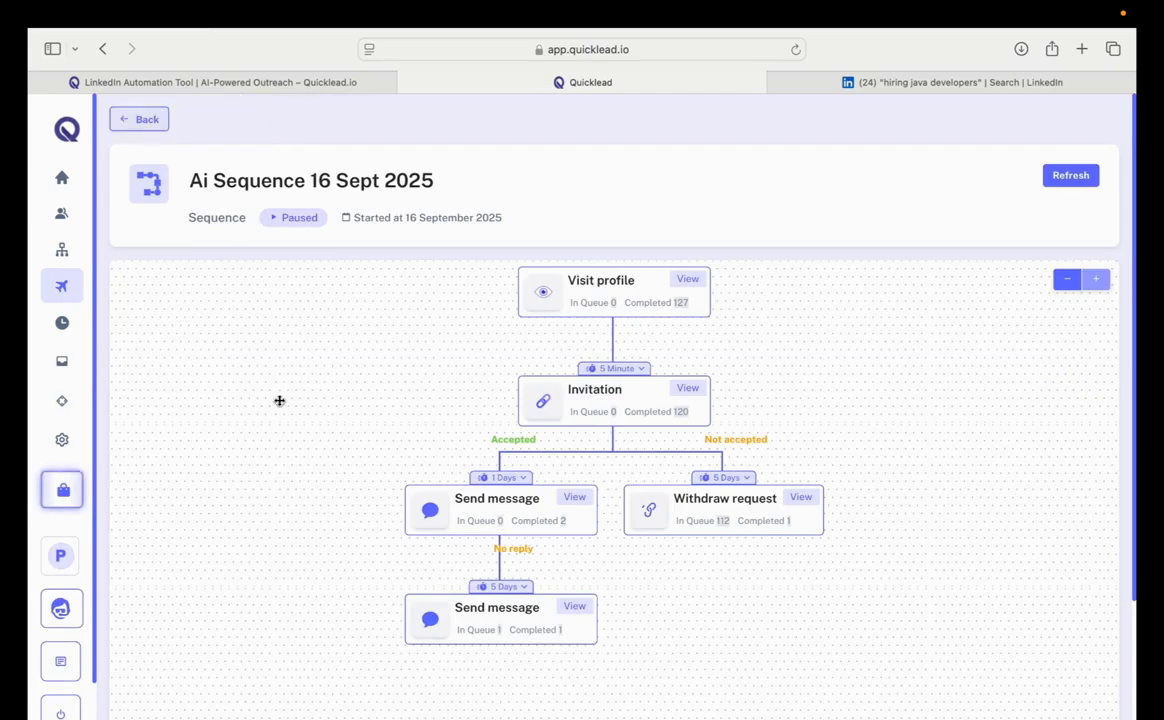
- View the first account's overall campaign statistics and Invitation Acceptance chart on the home dashboard
click(89, 180)
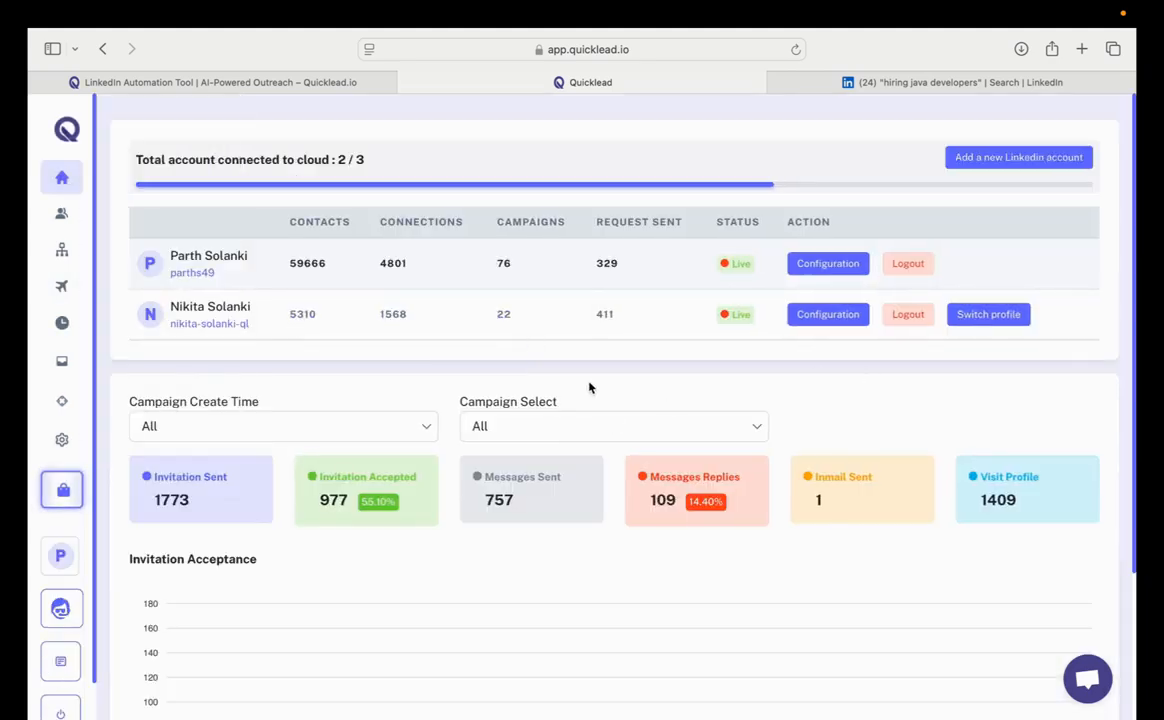
scroll(589, 388, down, 3)
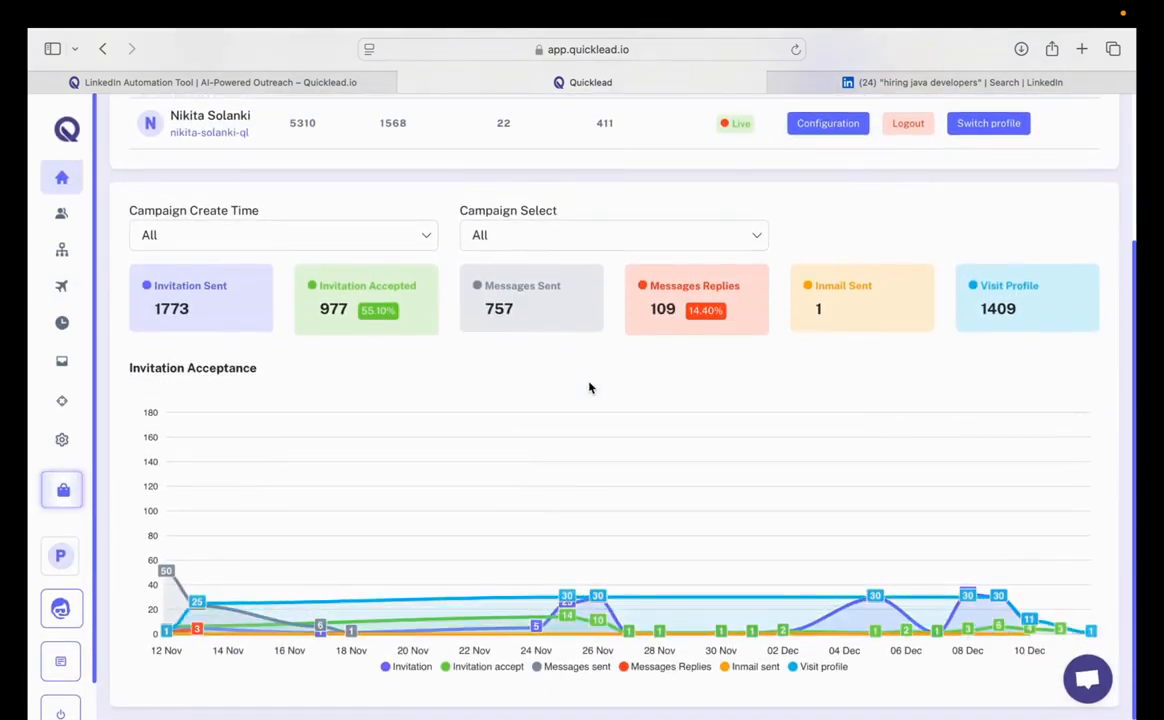
scroll(589, 388, up, 3)
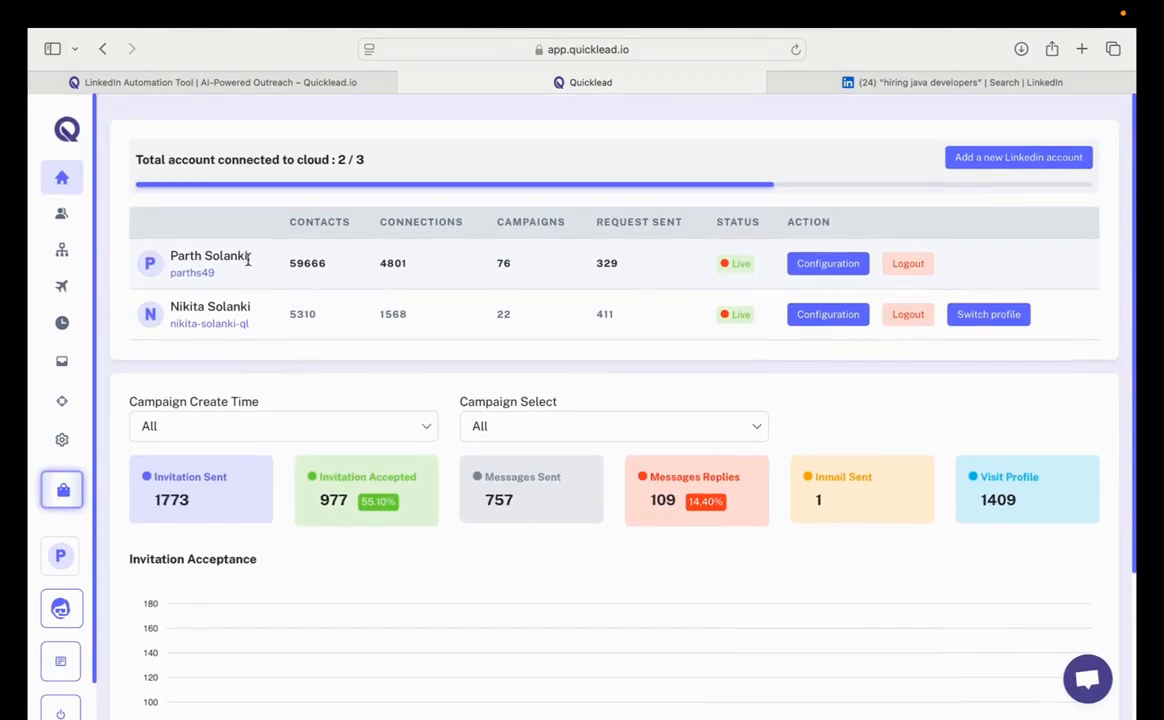
scroll(507, 439, down, 3)
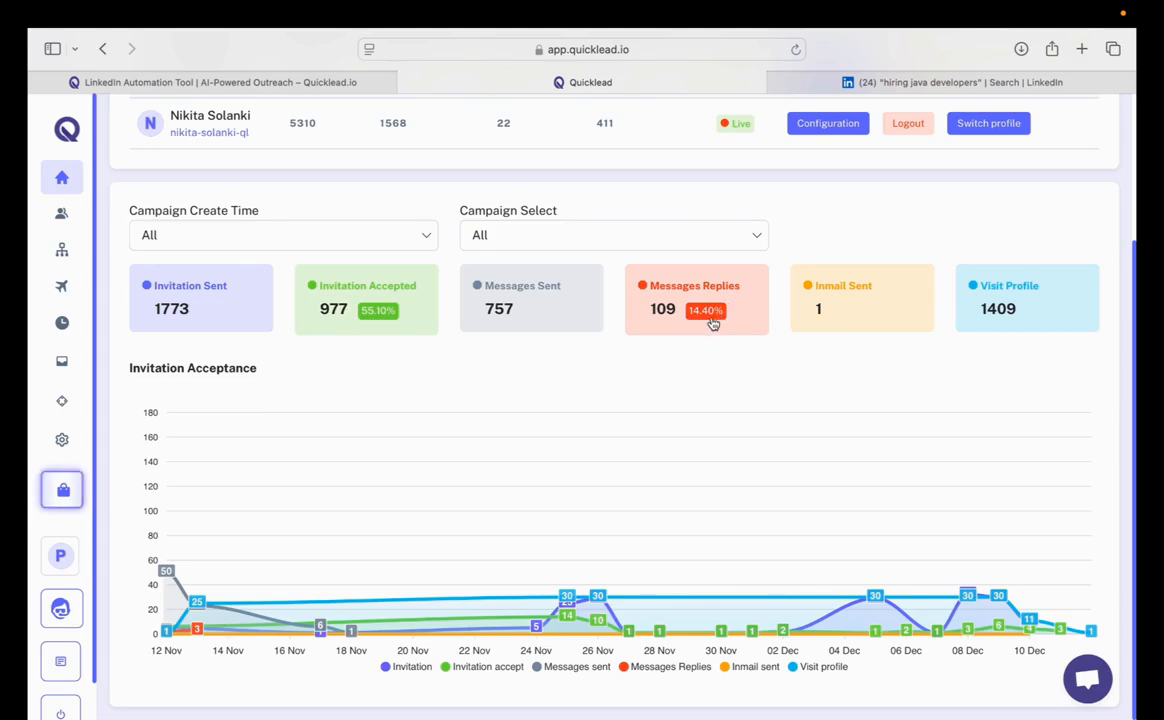
- Switch to the second connected LinkedIn account and view its campaign statistics and Invitation Acceptance chart
scroll(715, 323, up, 3)
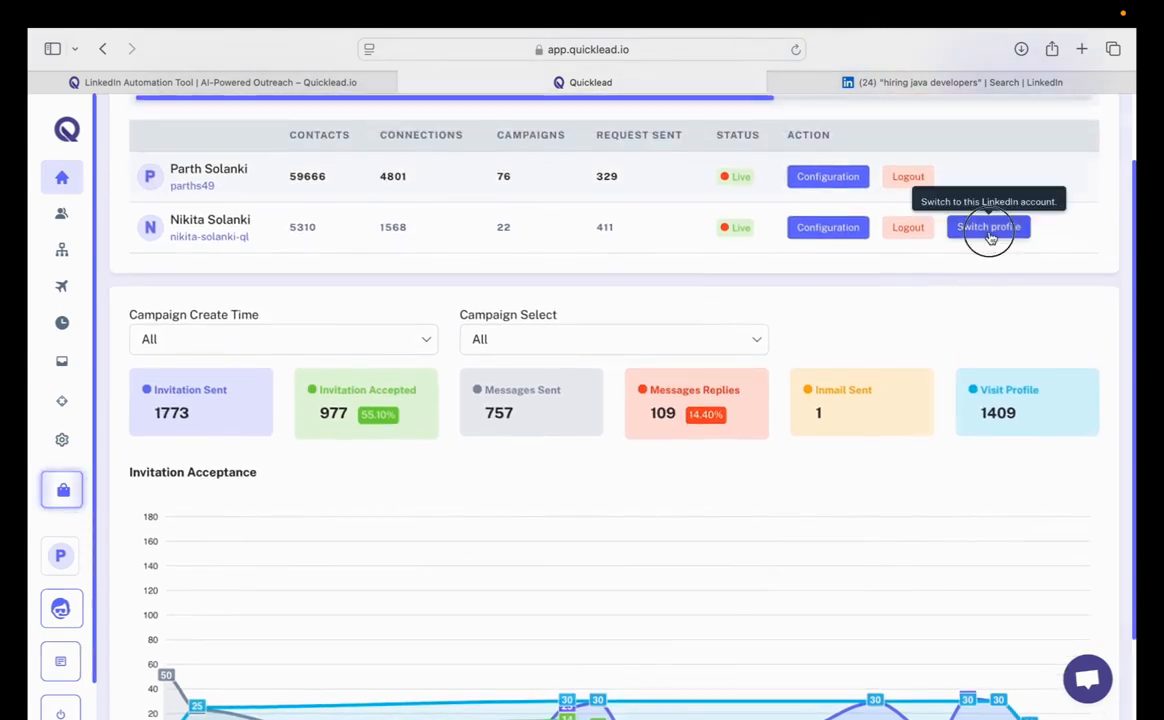
click(988, 225)
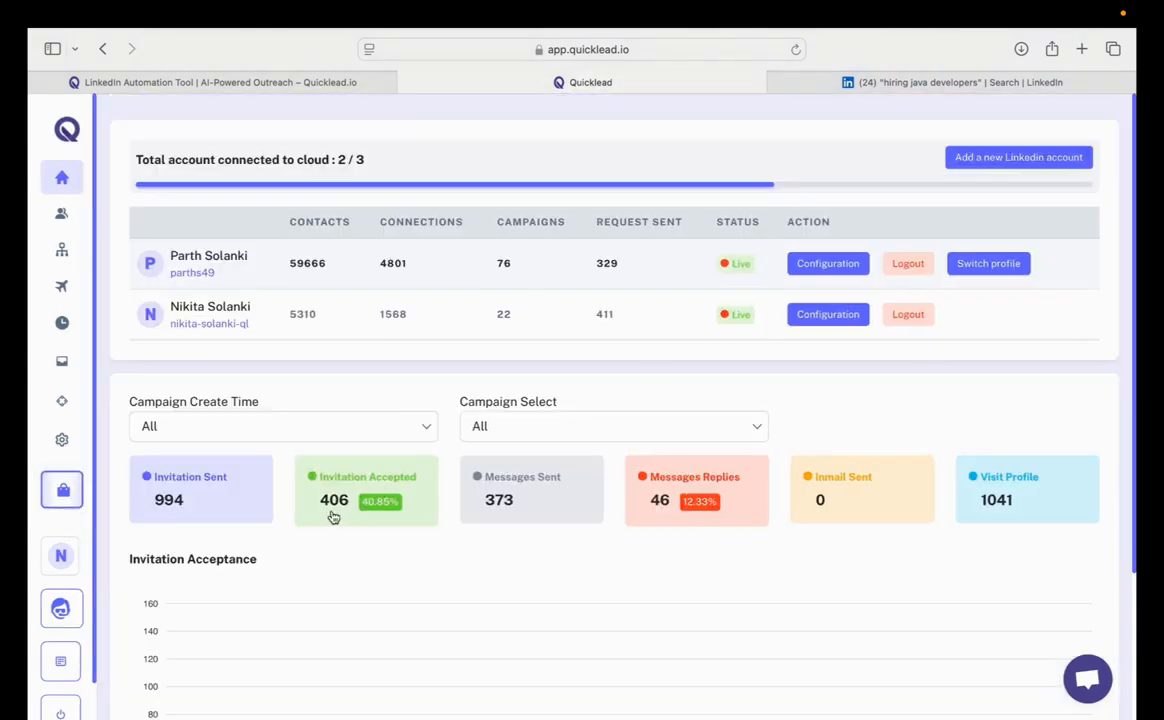
scroll(386, 501, down, 3)
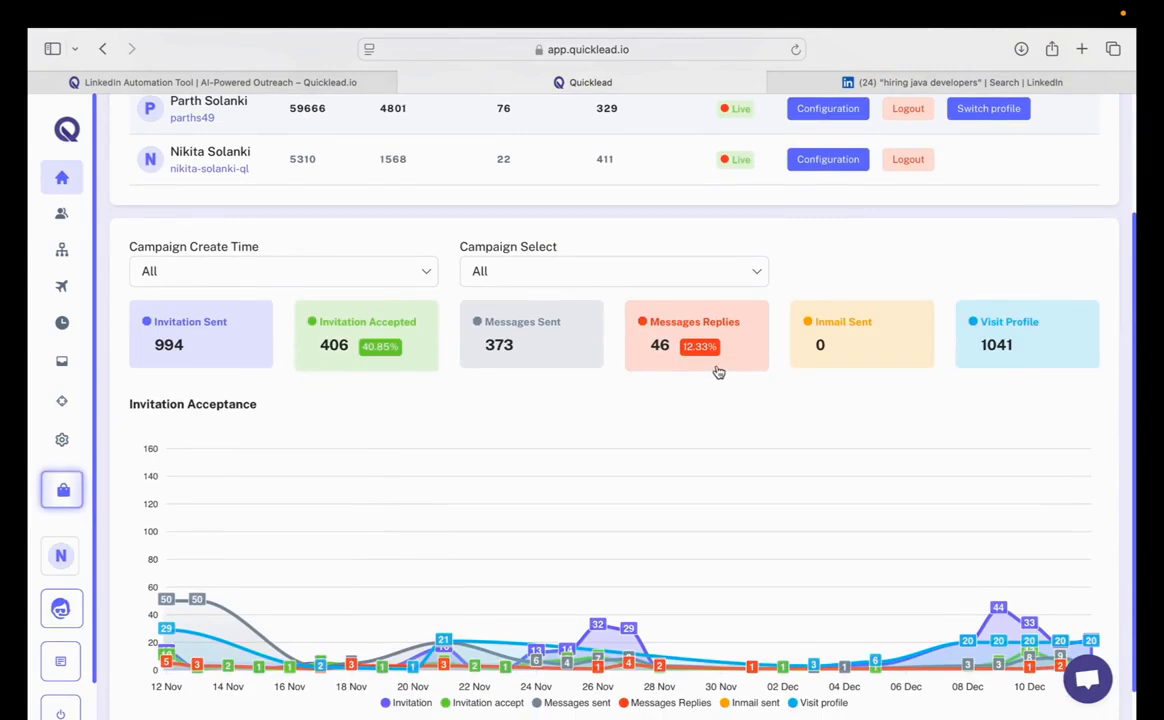
- Filter the dashboard statistics to the campaign "Ai Sequence 07 Aug 2025" and view its figures and chart
click(630, 283)
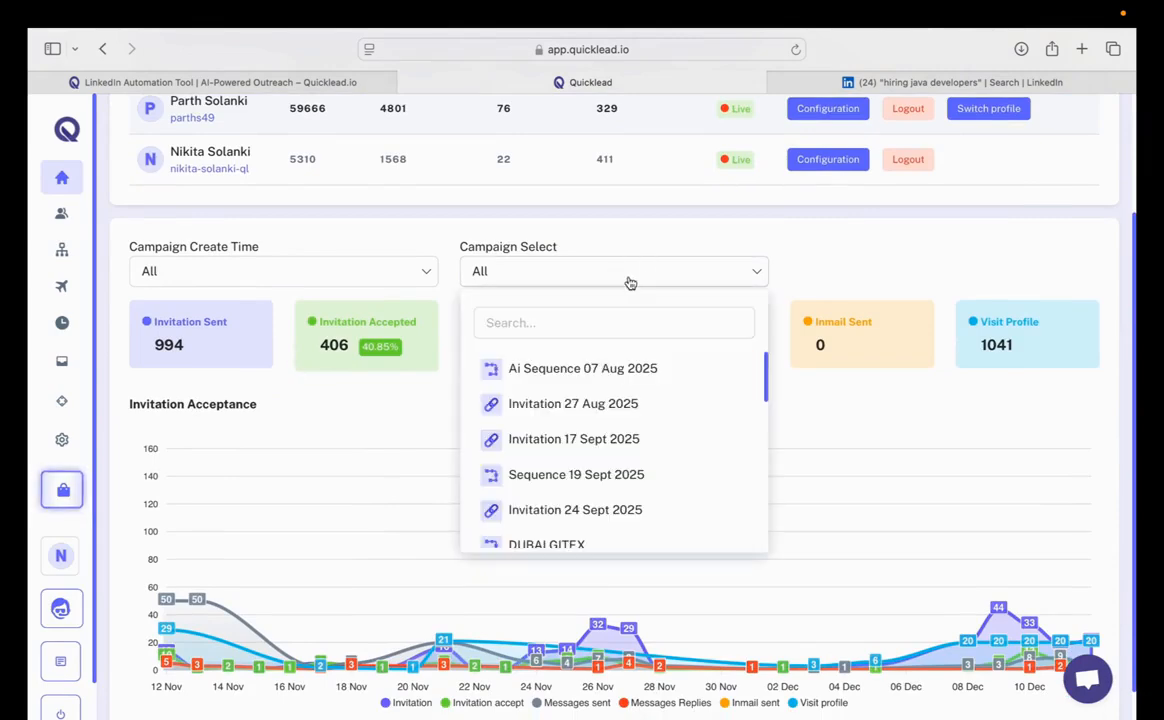
click(593, 370)
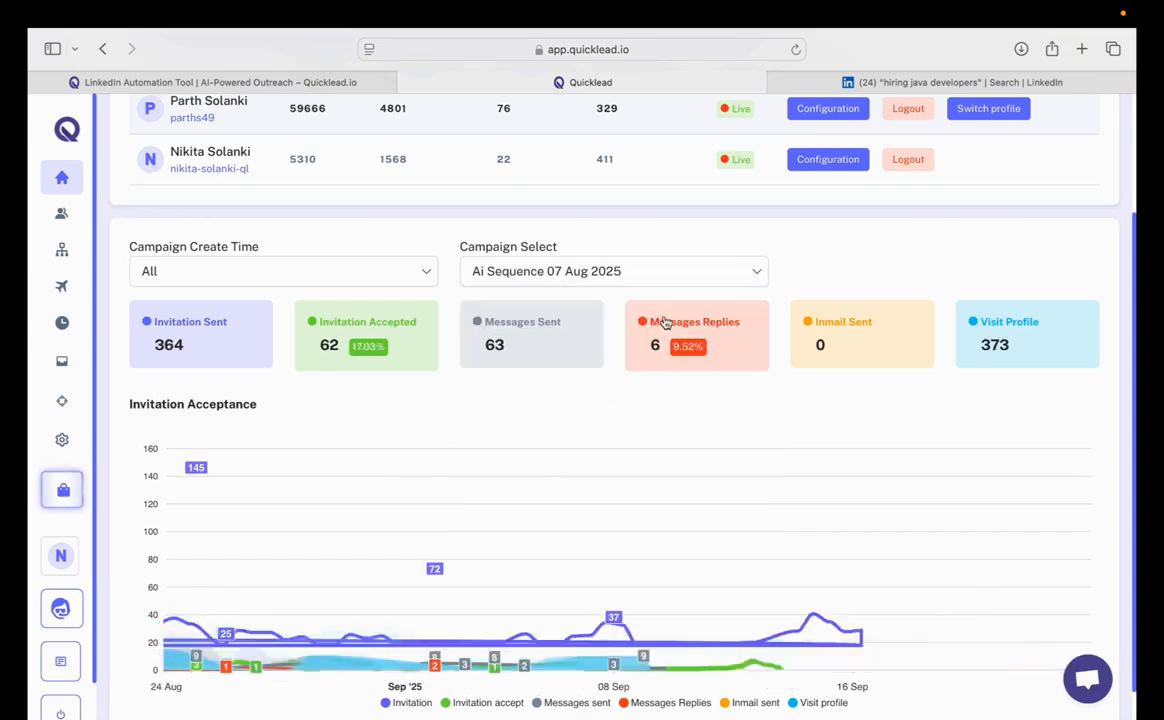
click(555, 278)
click(548, 288)
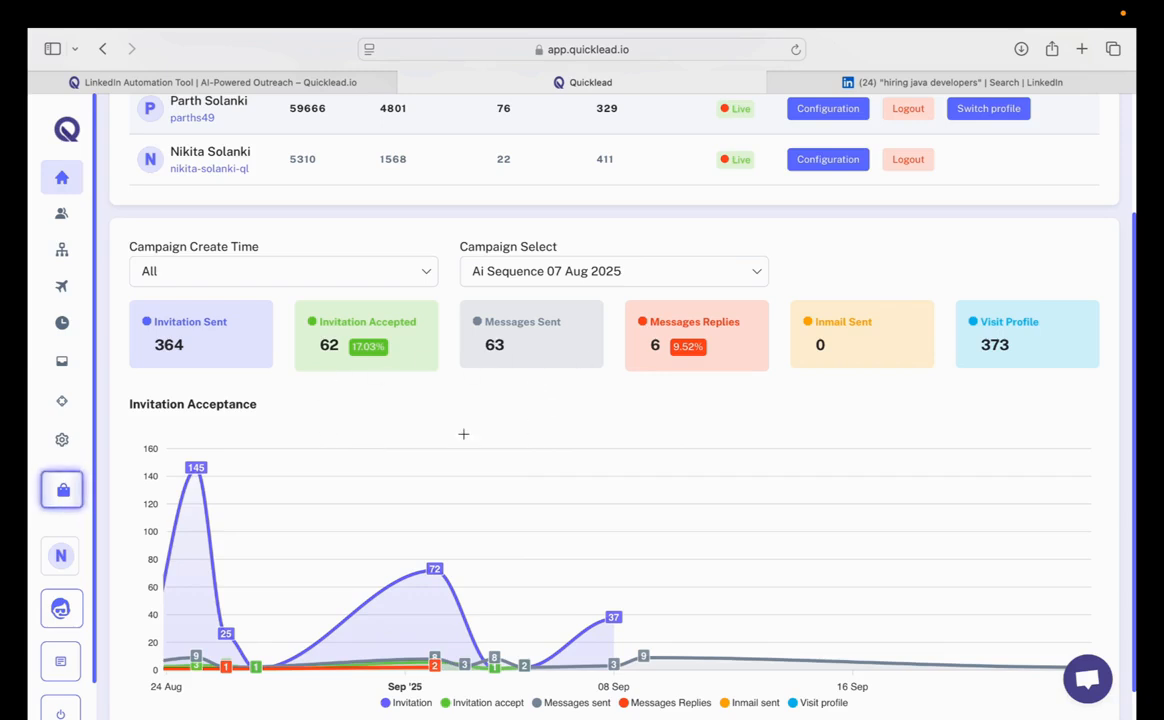
scroll(463, 434, up, 3)
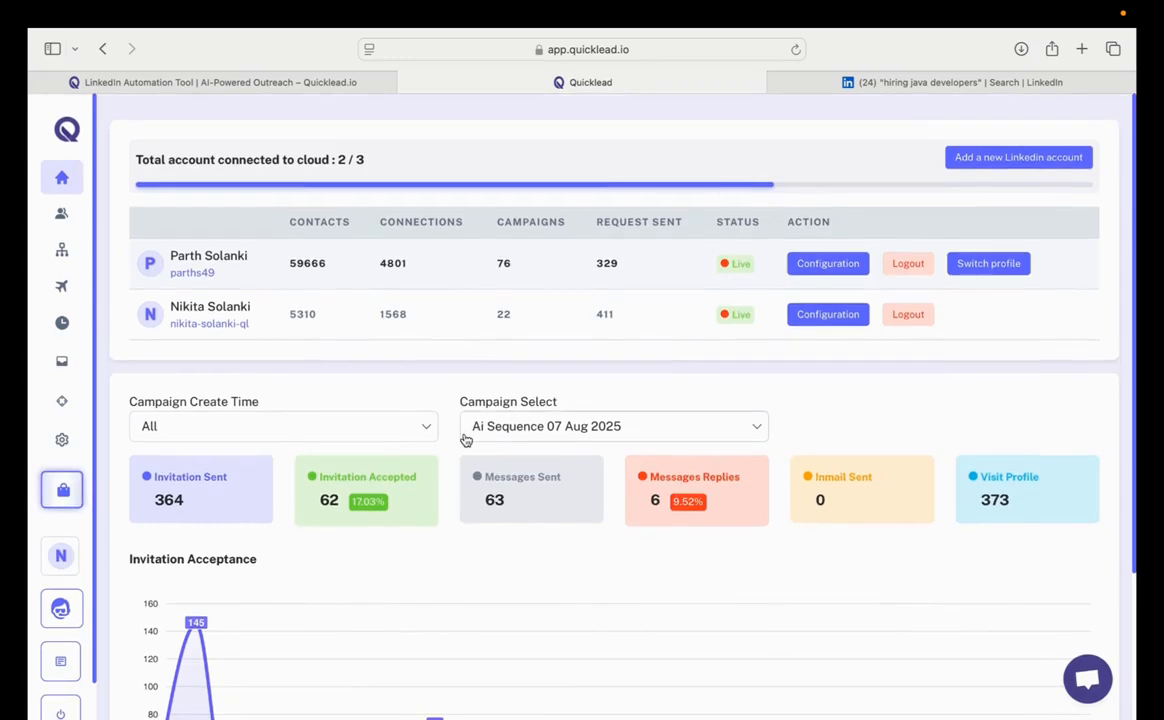